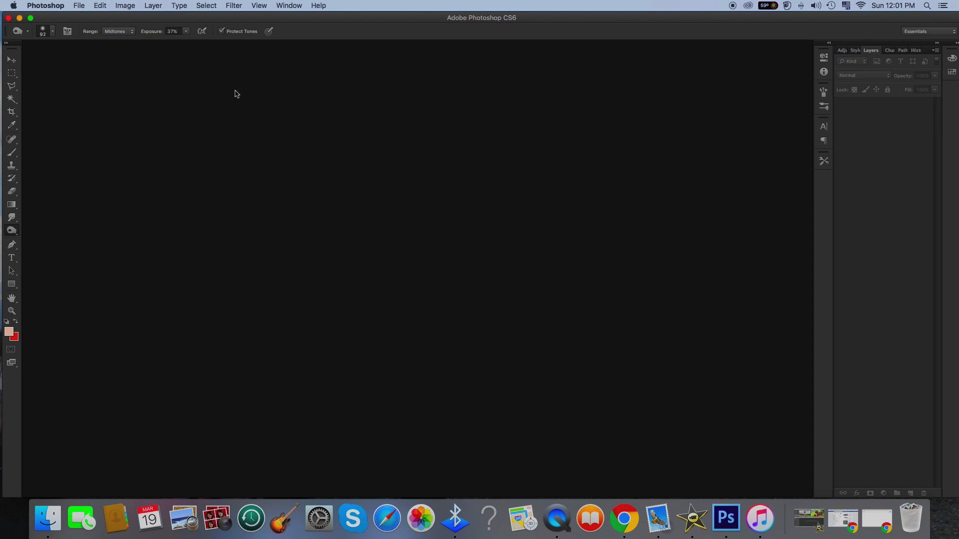
Start a new document with the International Paper preset at A4 size, 210 × 297 millimeters
left_click(78, 6)
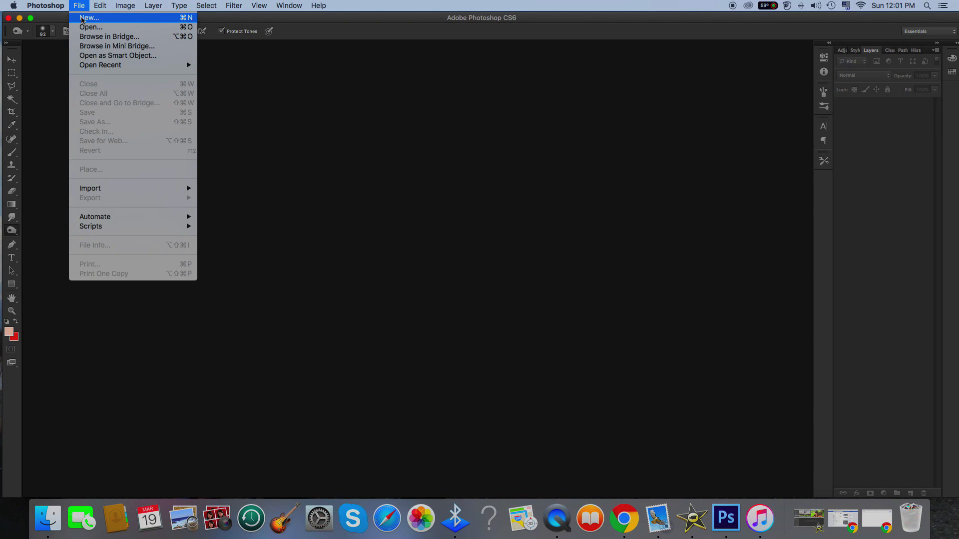
left_click(82, 20)
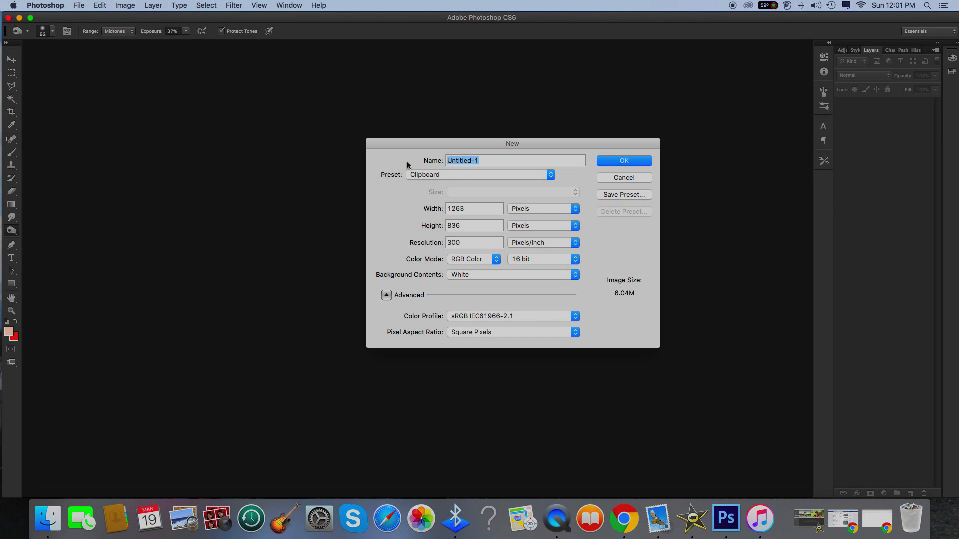
left_click(537, 176)
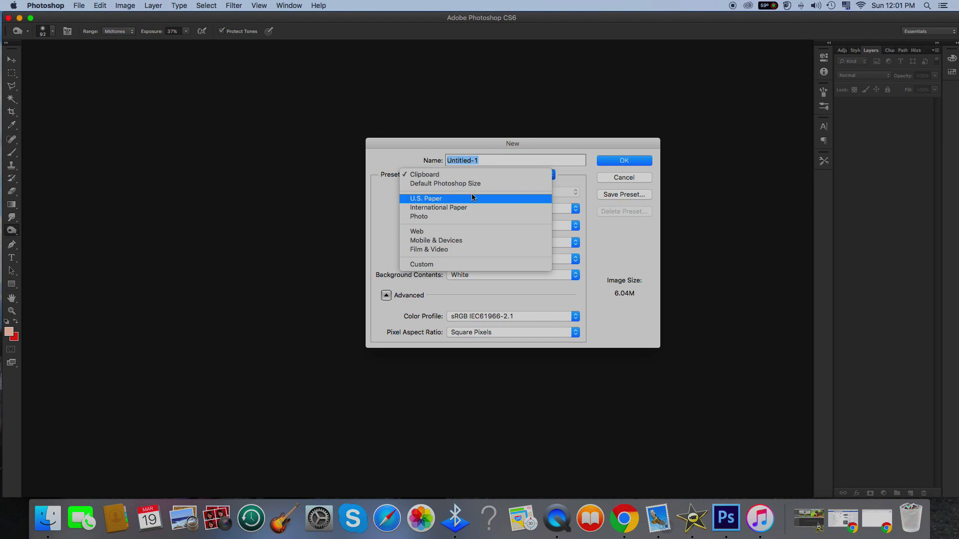
left_click(460, 208)
left_click_drag(466, 209, 445, 207)
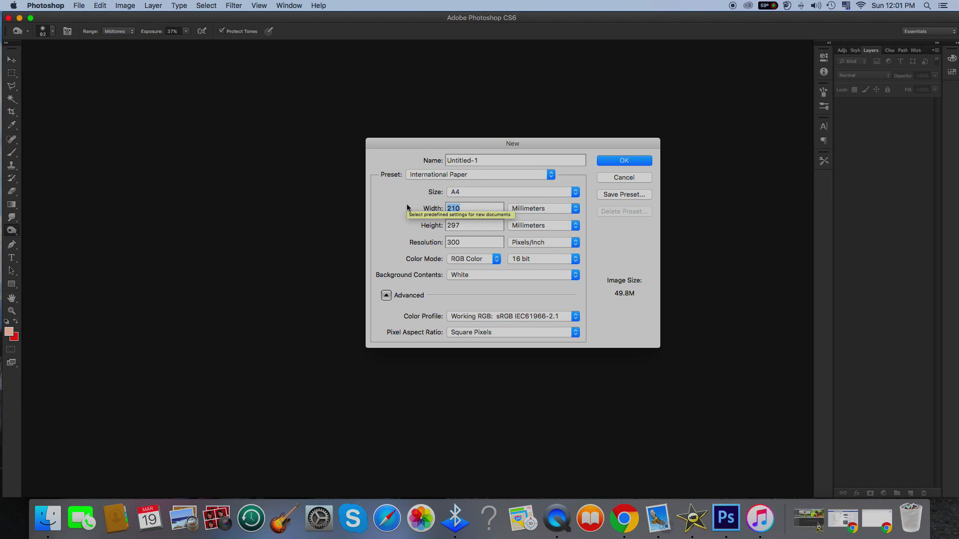
left_click(474, 225)
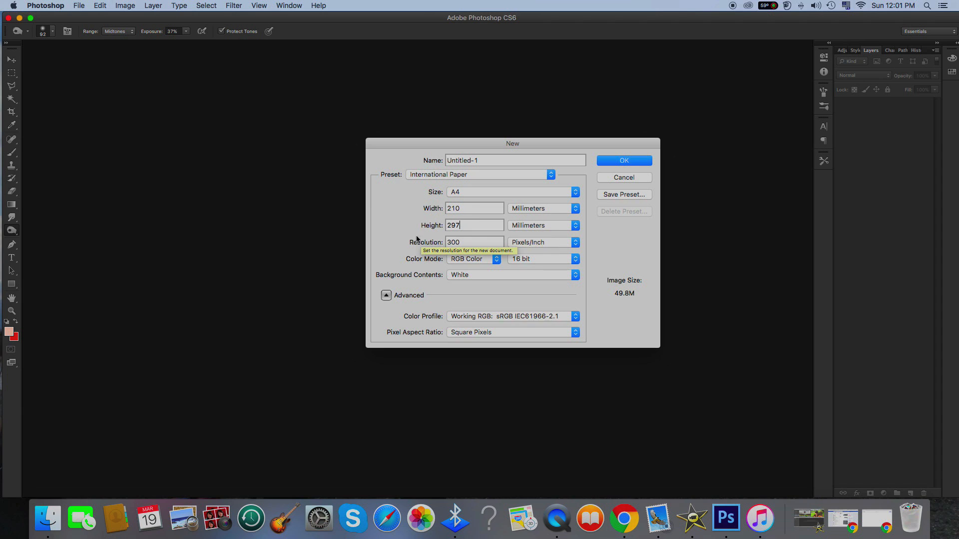
left_click_drag(459, 226, 441, 225)
double_click(464, 208)
left_click_drag(462, 243, 448, 241)
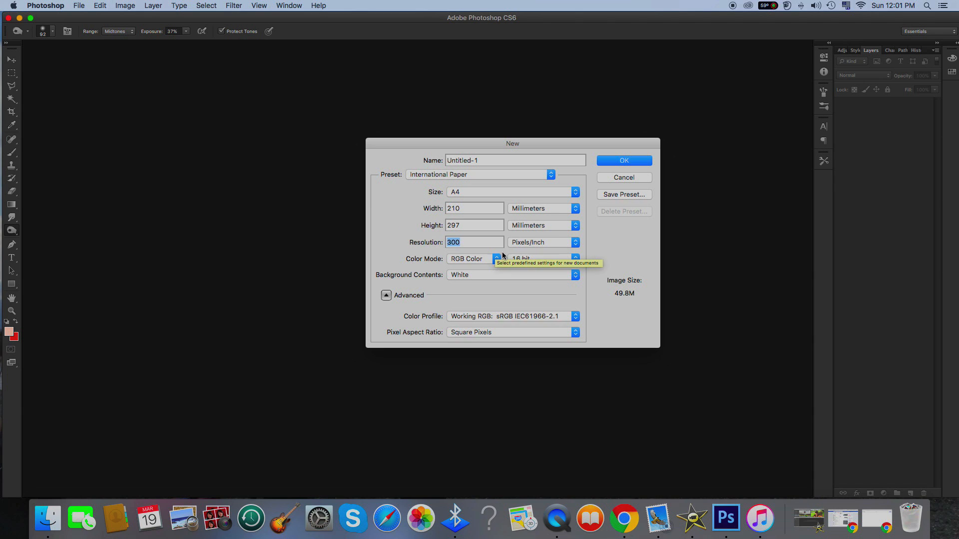
Try a resolution of 70 pixels/inch for the new document and set it back to 300
left_click(471, 241)
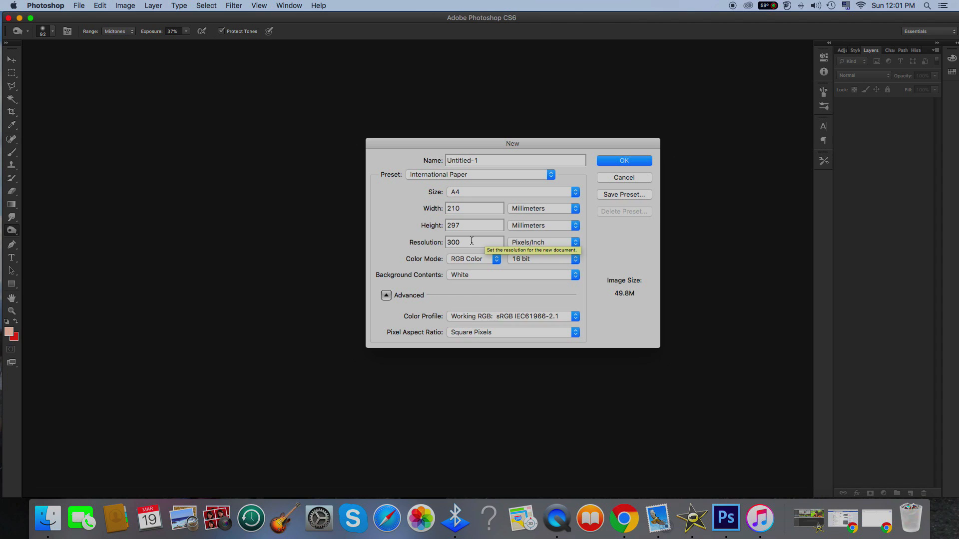
double_click(466, 241)
type("70")
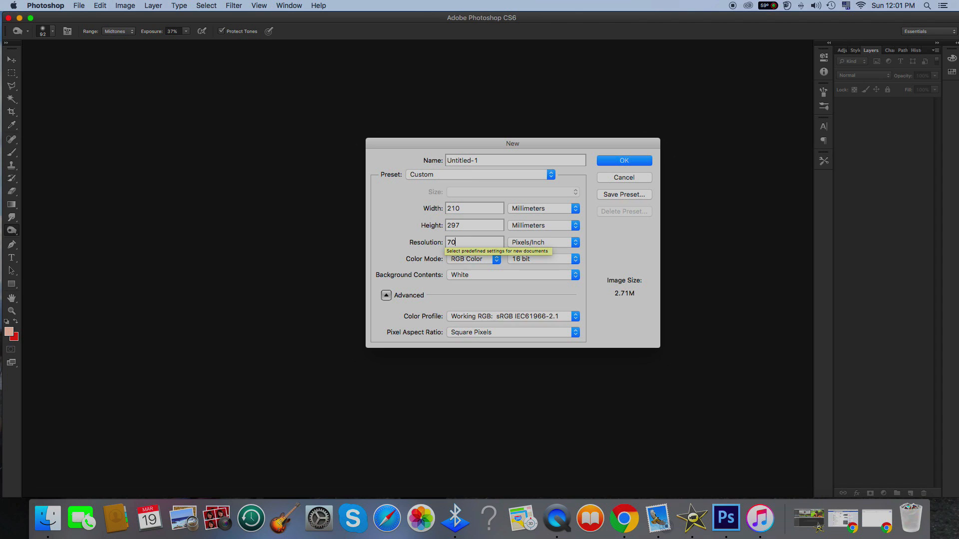
left_click_drag(458, 242, 378, 228)
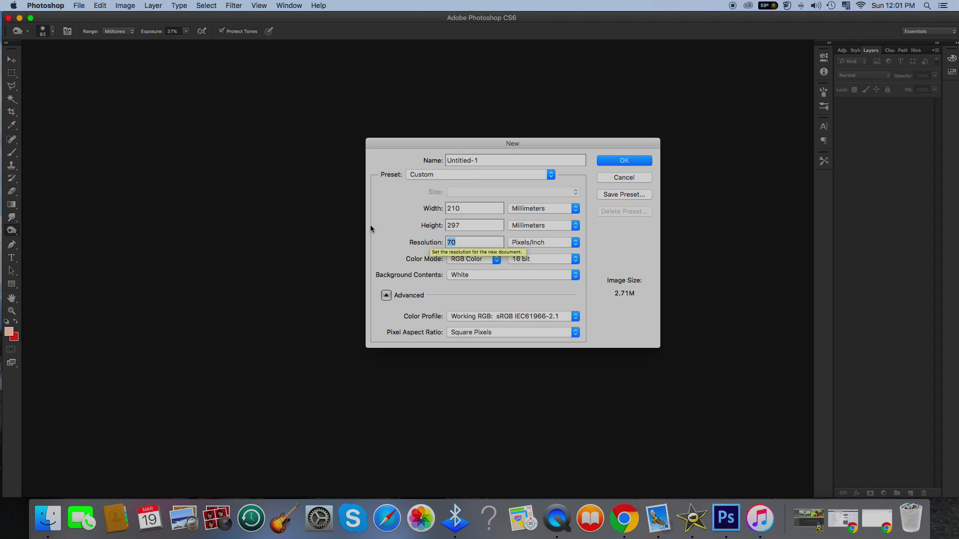
type("300")
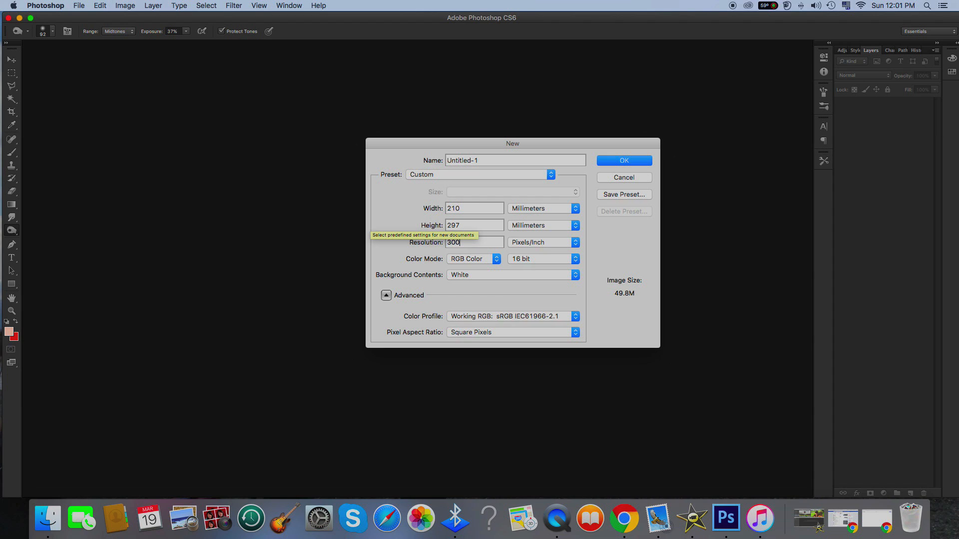
Check the color mode and bit depth options, keep RGB Color at 16 bit, and create the document
left_click(496, 259)
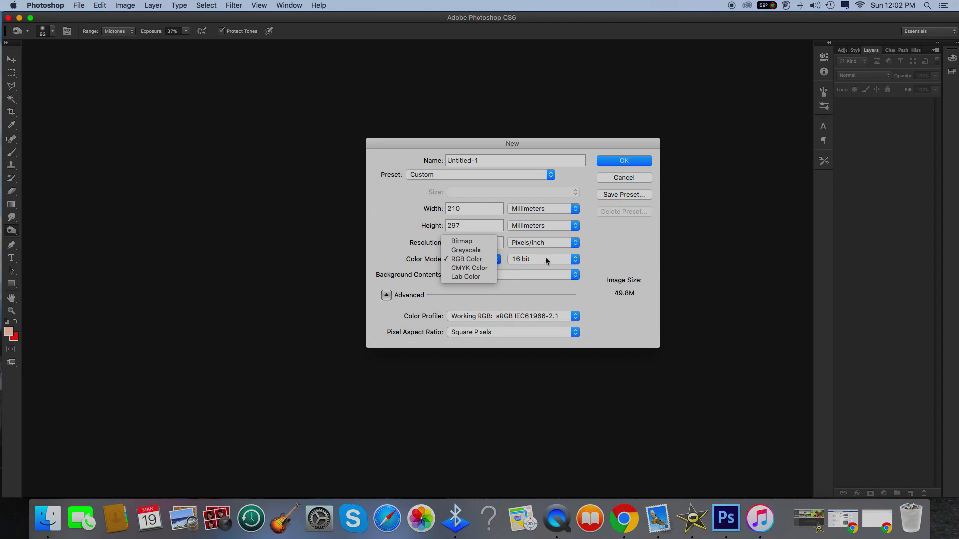
left_click(575, 260)
left_click(575, 259)
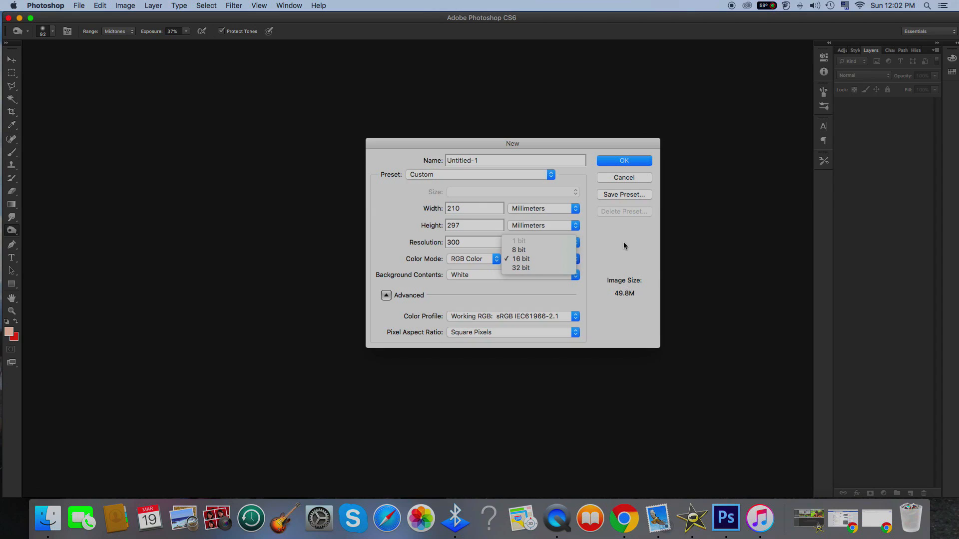
left_click(633, 164)
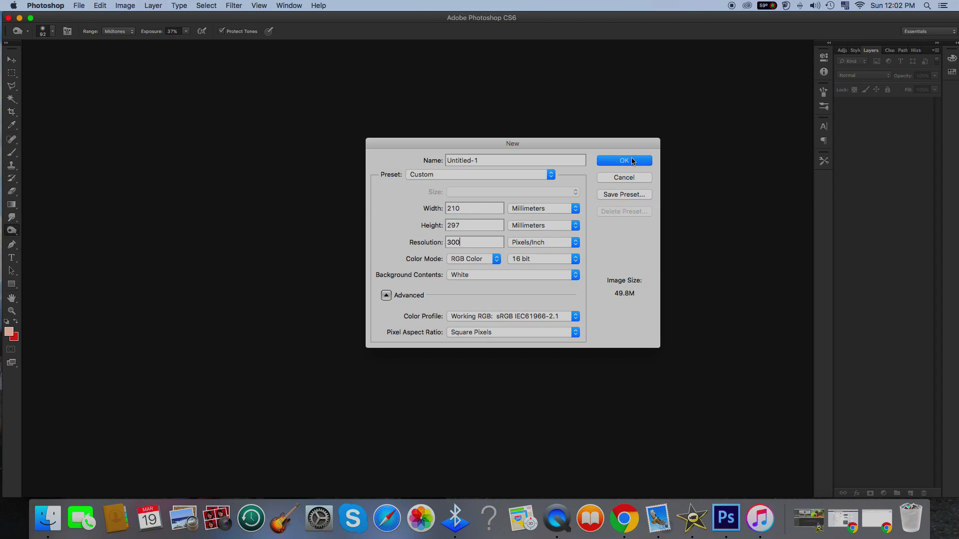
left_click(632, 162)
Place popeye.png from the Desktop into the blank page at its default size and commit the placement
left_click(11, 59)
left_click(79, 5)
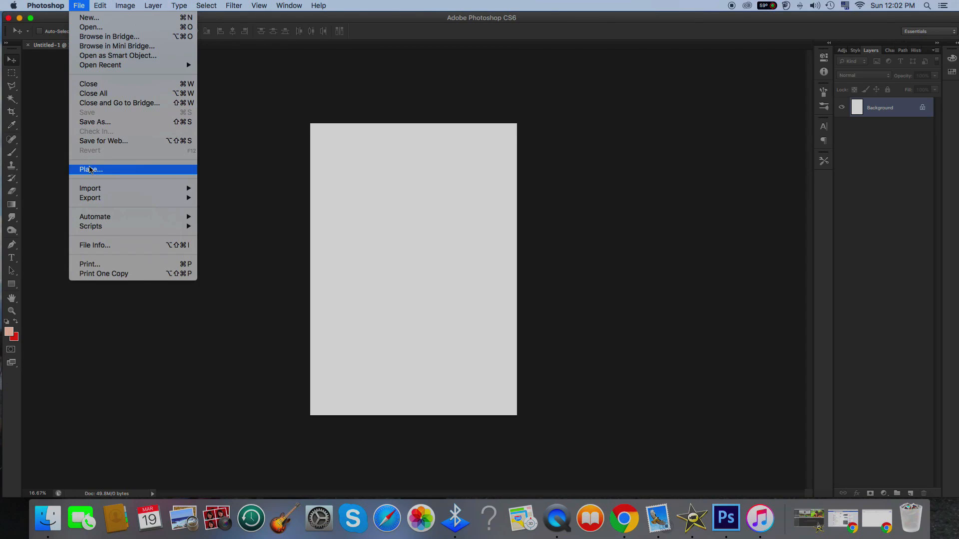
left_click(107, 173)
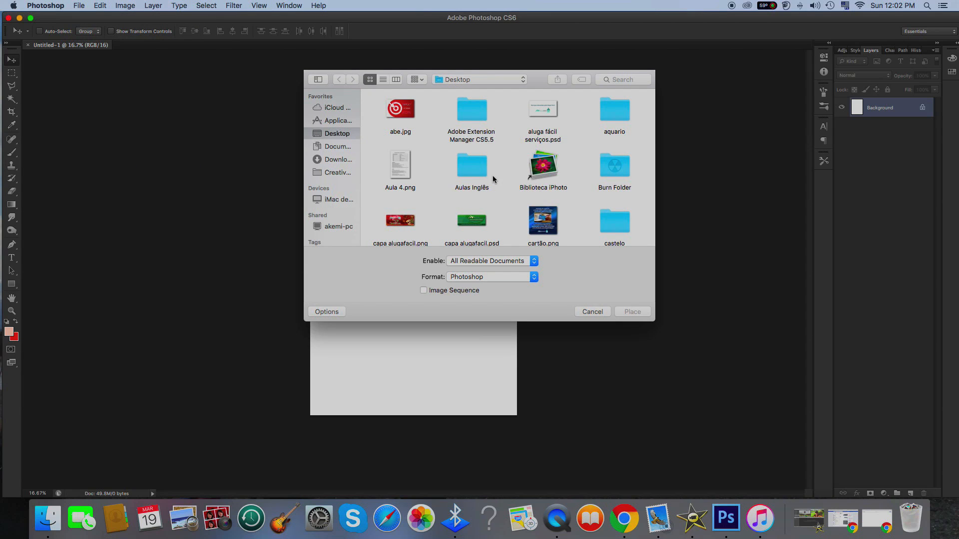
scroll(514, 165, "down", 5)
scroll(513, 166, "down", 8)
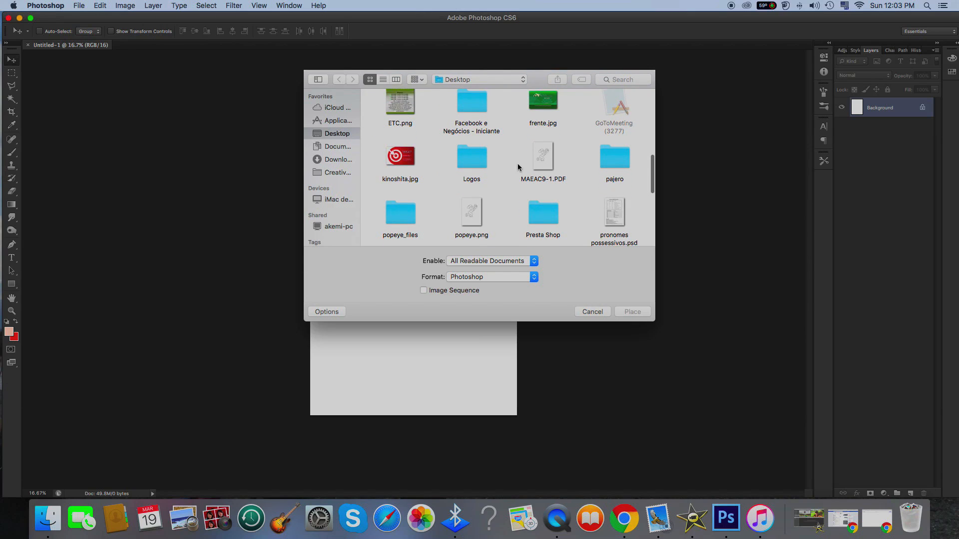
scroll(527, 161, "down", 2)
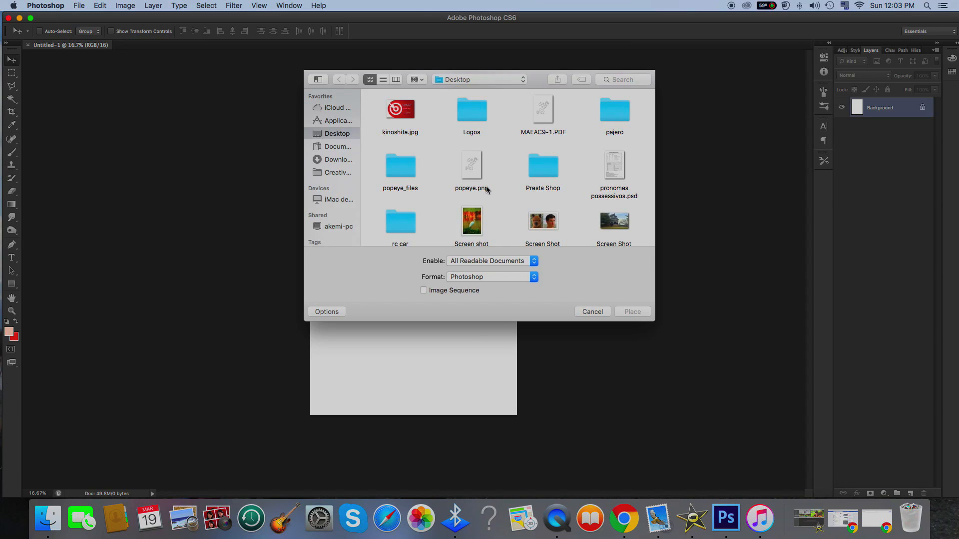
left_click(474, 159)
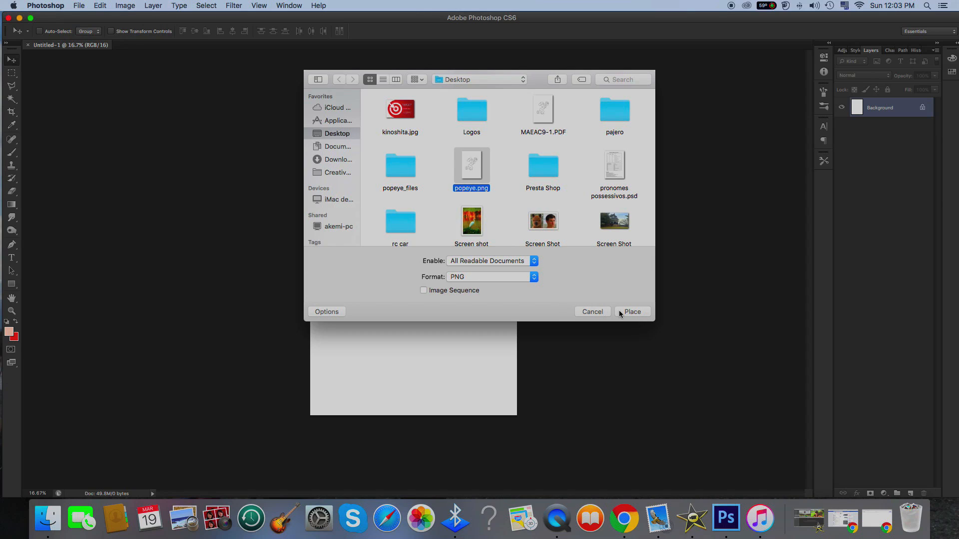
left_click(632, 312)
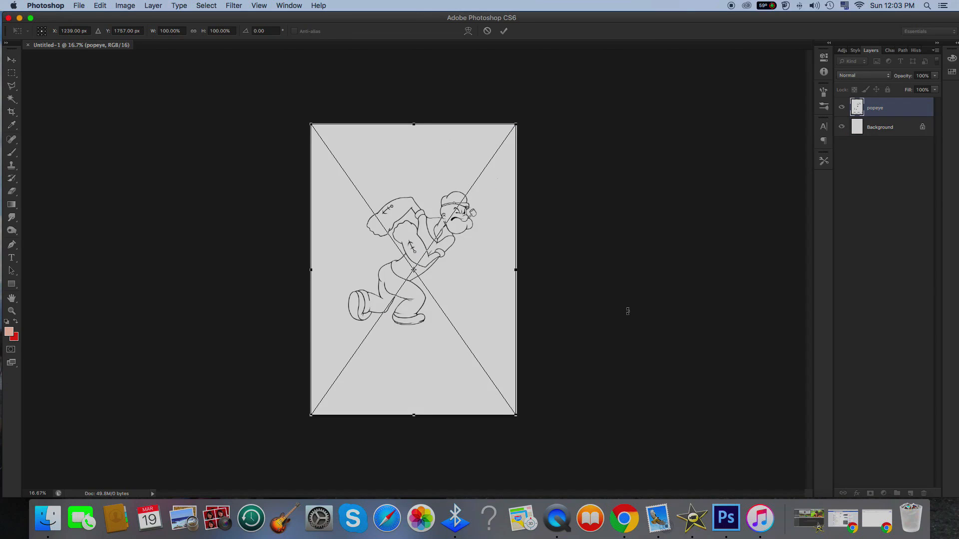
left_click(15, 62)
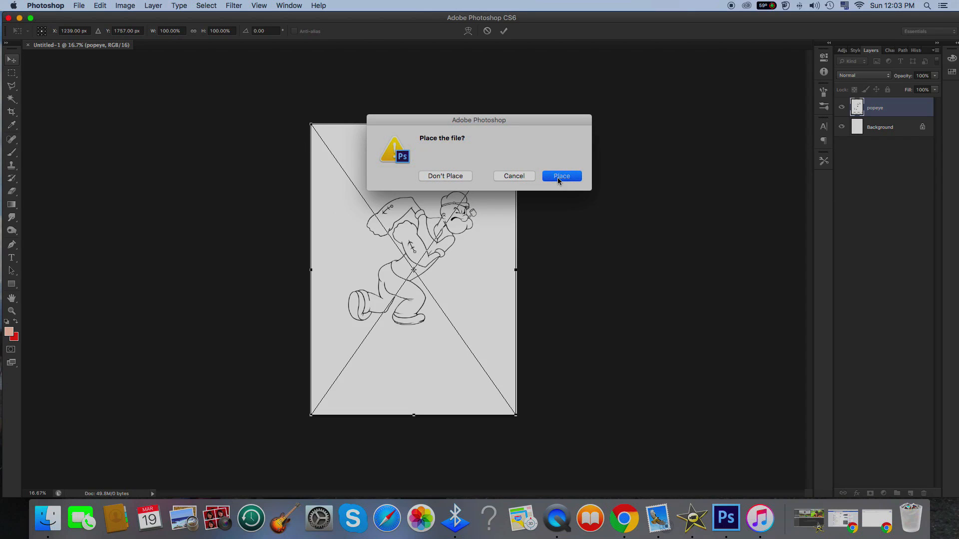
left_click(571, 180)
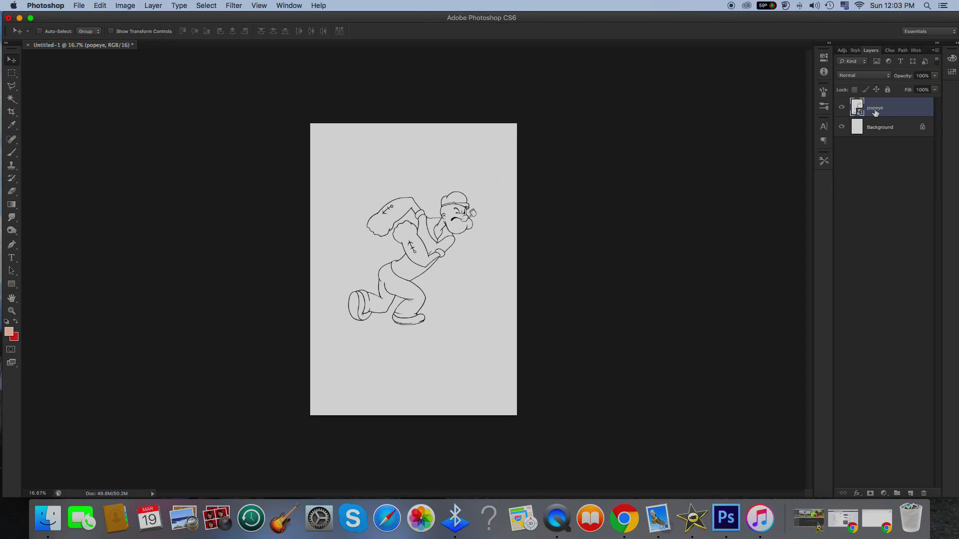
Toggle the popeye layer's visibility off and on, and rasterize the layer
left_click(841, 107)
left_click(841, 107)
left_click(13, 311)
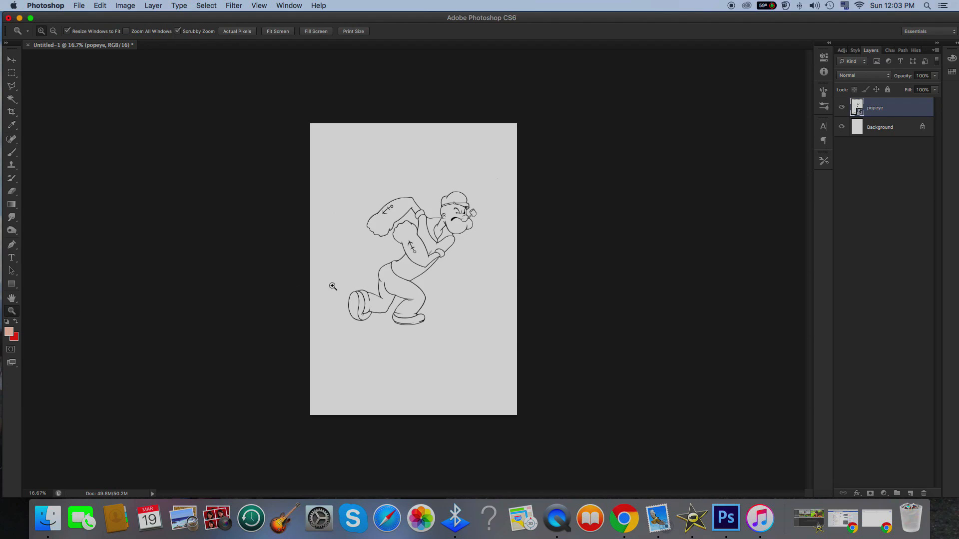
left_click(438, 252)
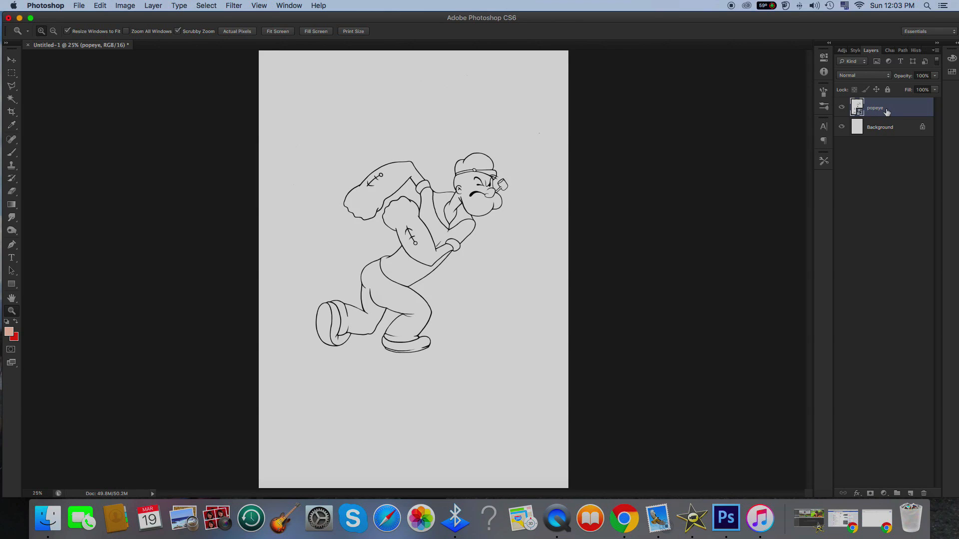
right_click(886, 112)
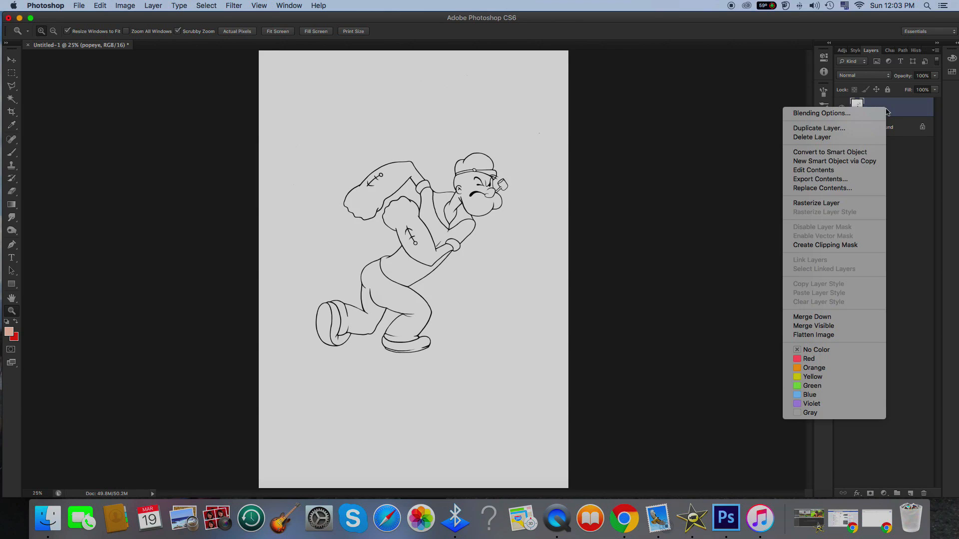
left_click(823, 203)
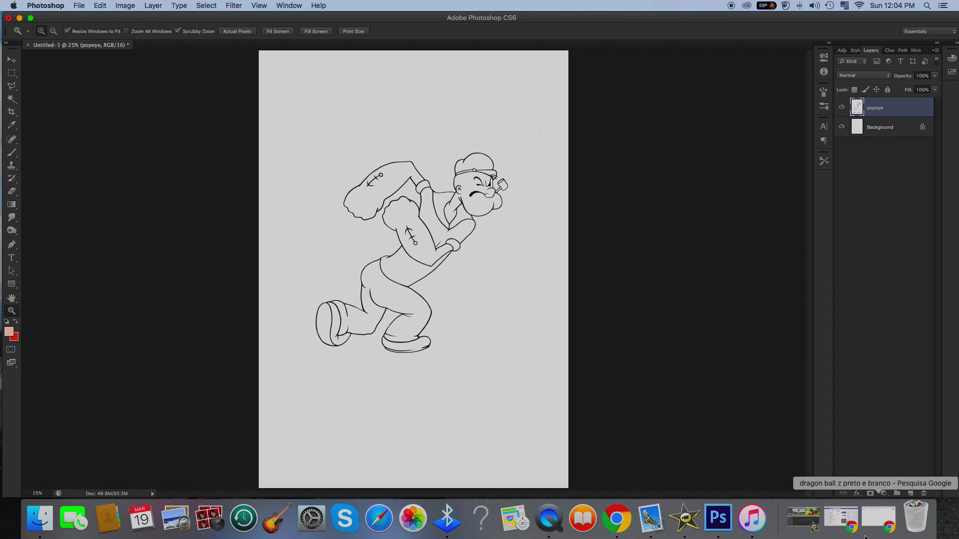
Switch to Chrome and search Google Images for "desenho traçado"
left_click(874, 519)
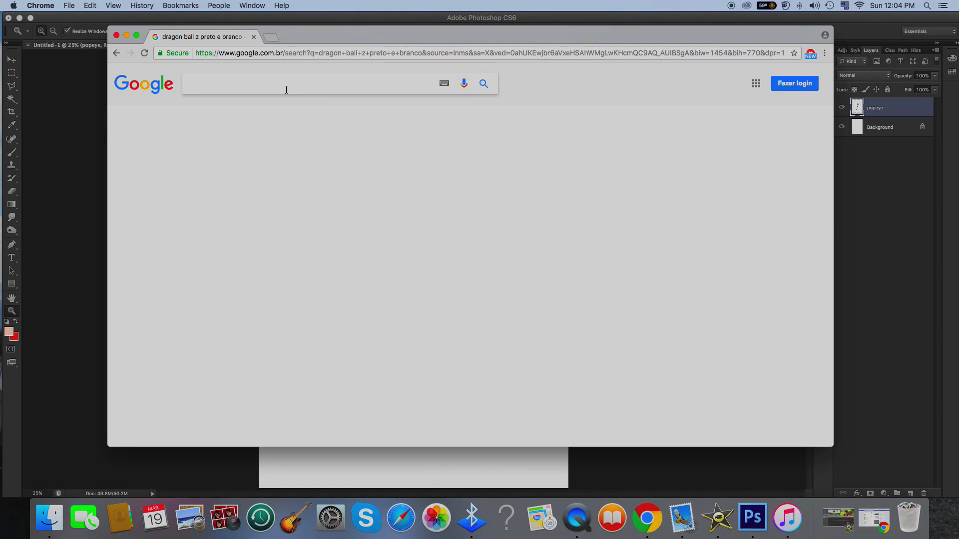
type("desen")
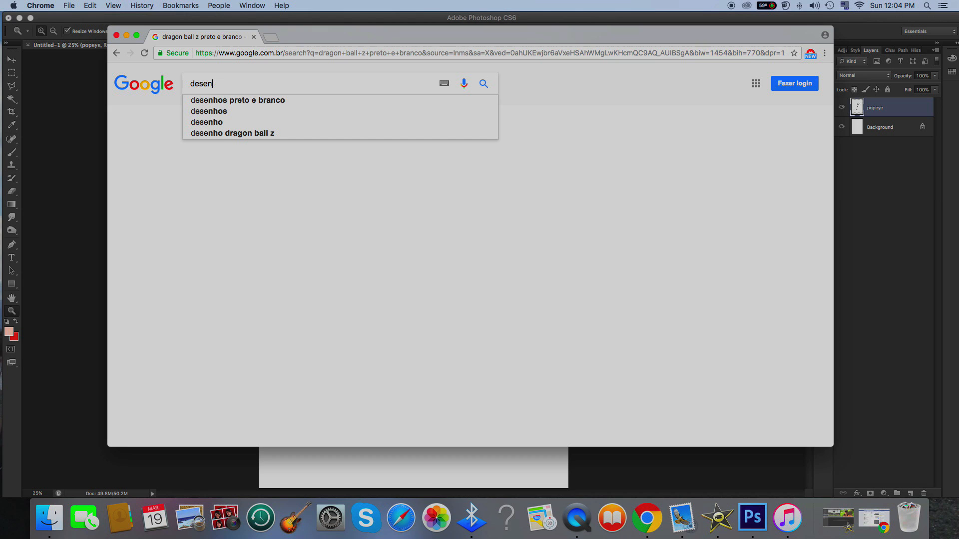
type("ho traçado")
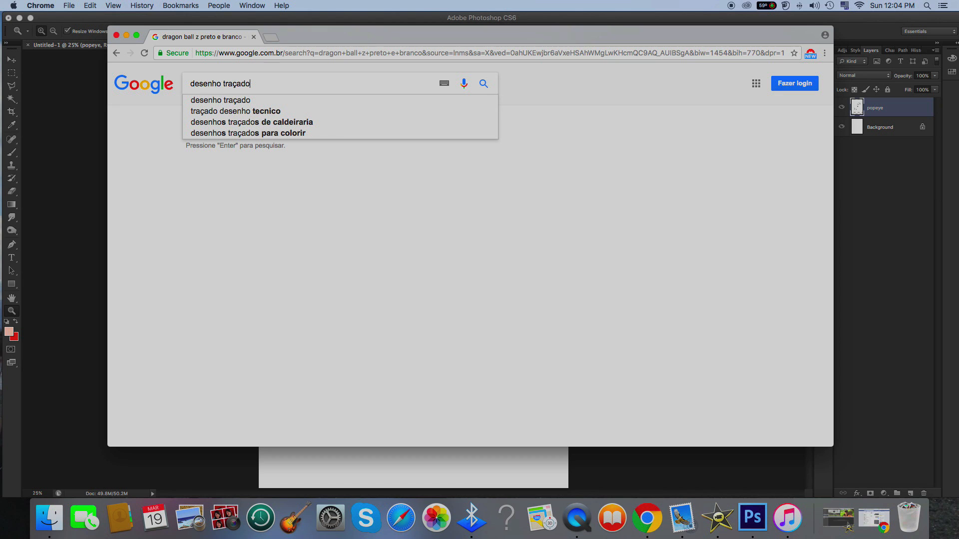
left_click(250, 101)
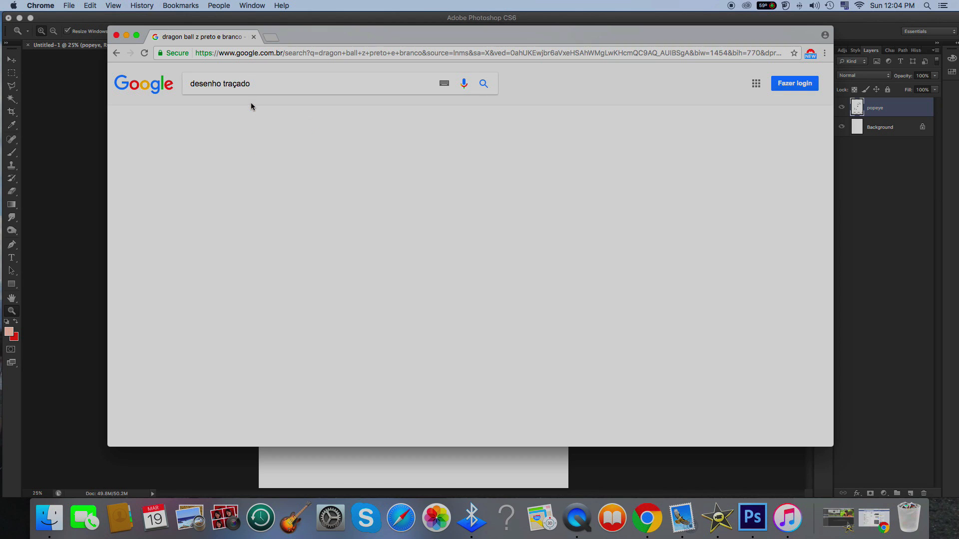
left_click(240, 117)
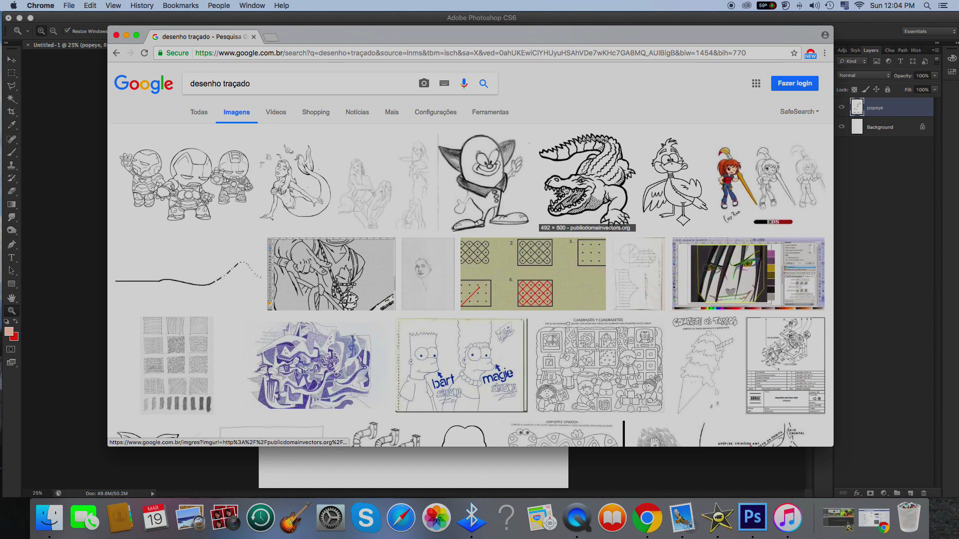
Preview the duck, the waving cartoon character and the crocodile outline drawings among the image results
left_click(660, 172)
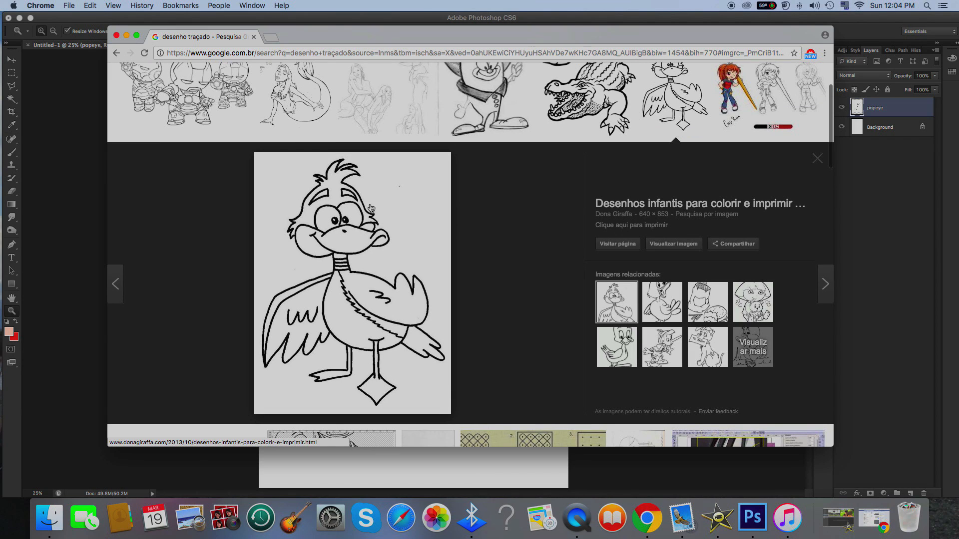
left_click(818, 161)
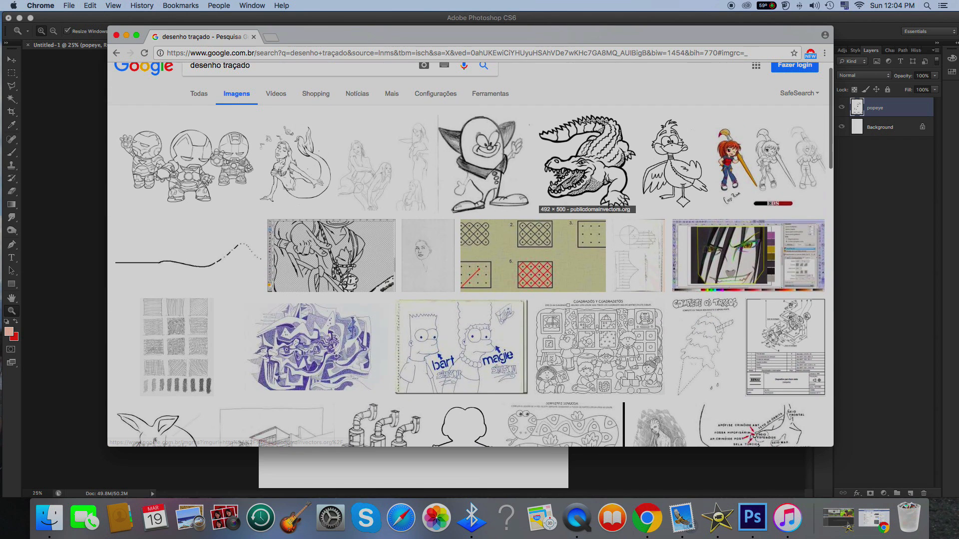
left_click(498, 148)
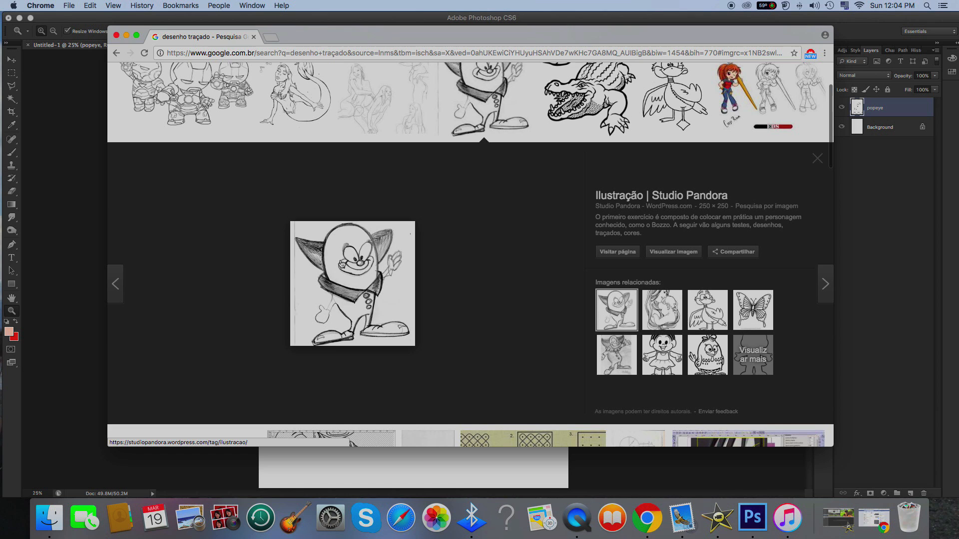
left_click(817, 158)
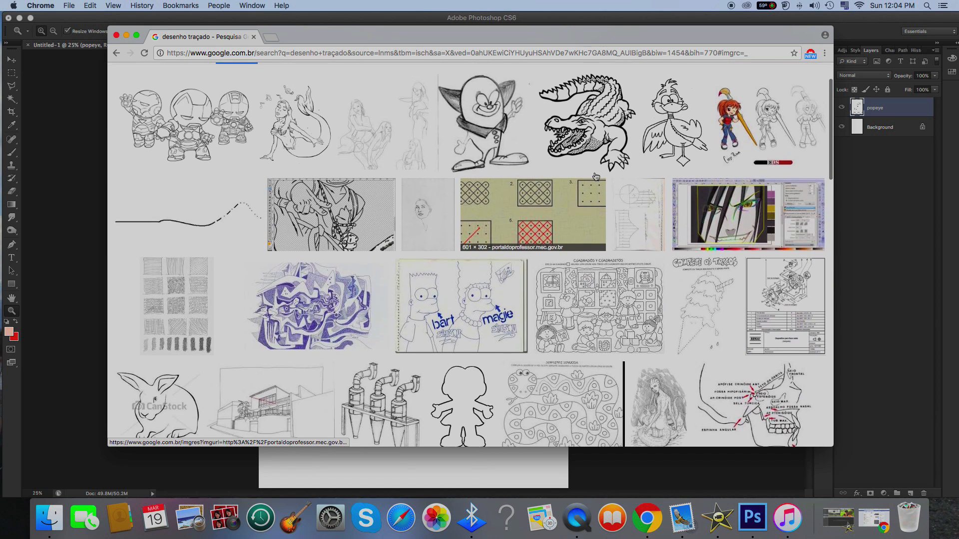
left_click(580, 115)
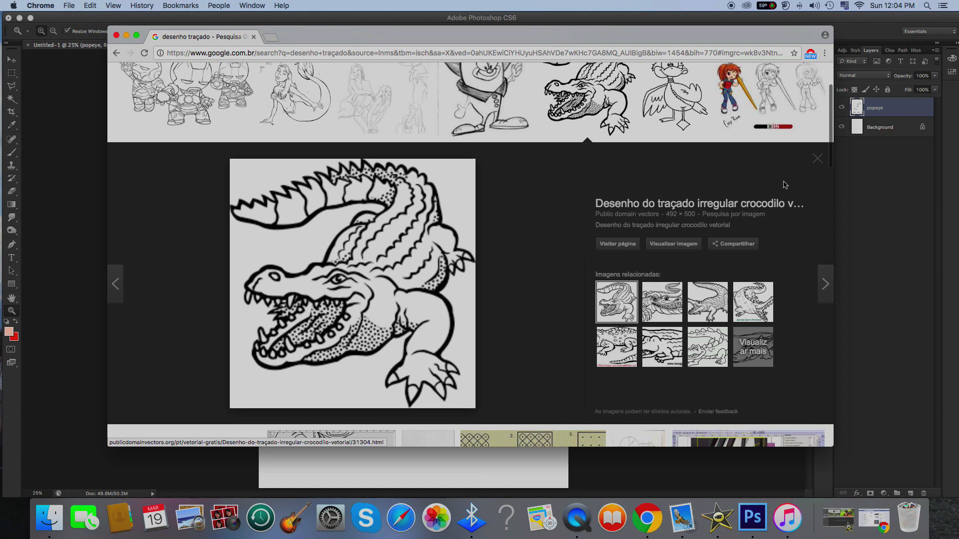
Close the crocodile preview and search Google Images for "dragon ball preto e btanco"
left_click(819, 161)
scroll(589, 150, "up", 3)
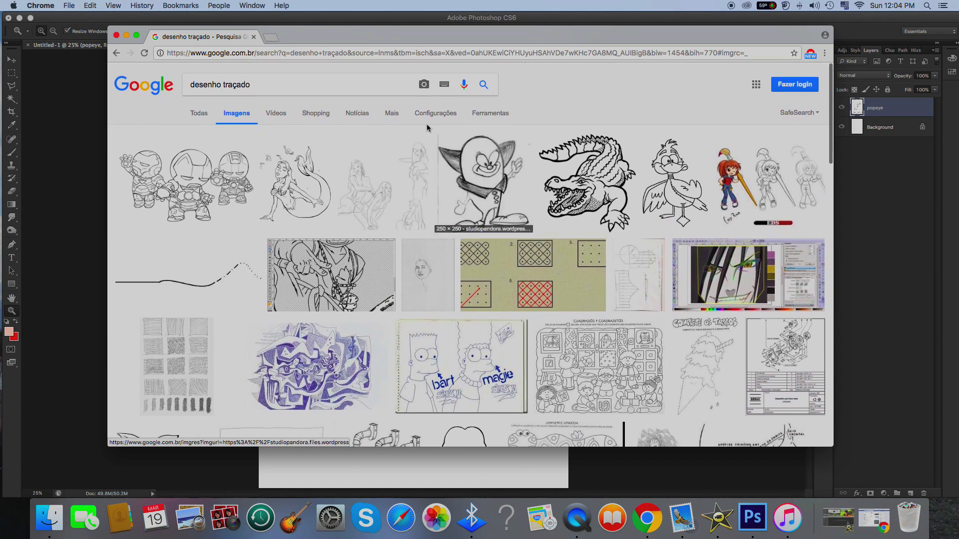
left_click_drag(243, 85, 193, 82)
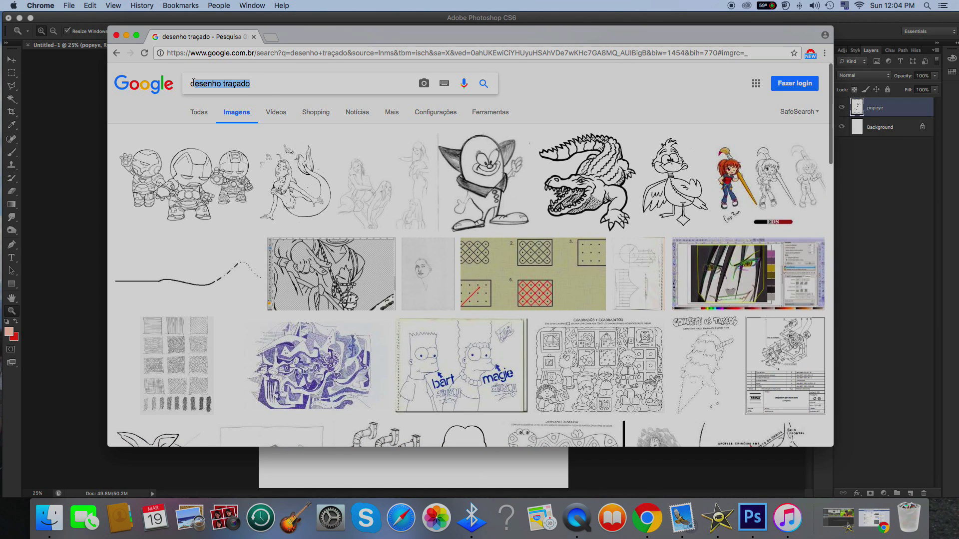
type("dragon ")
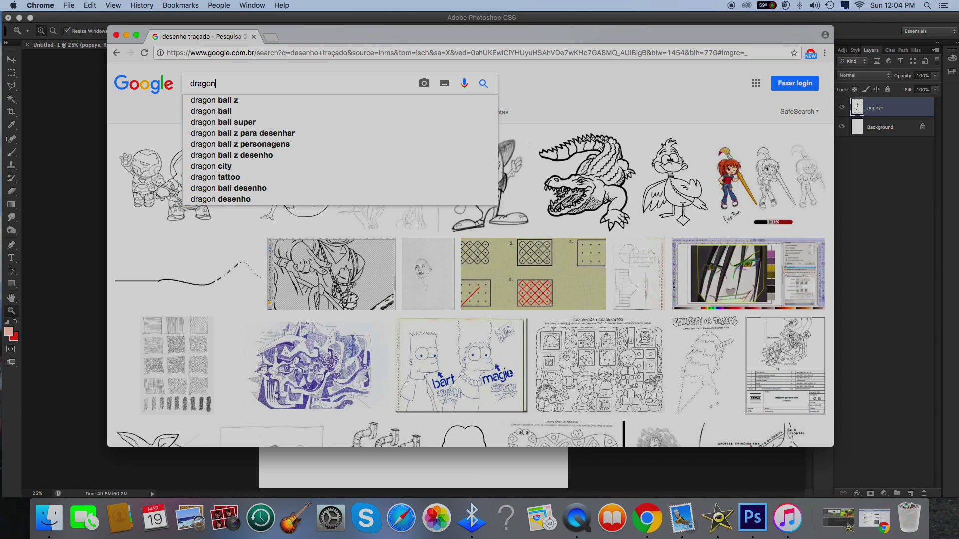
type("ball pre")
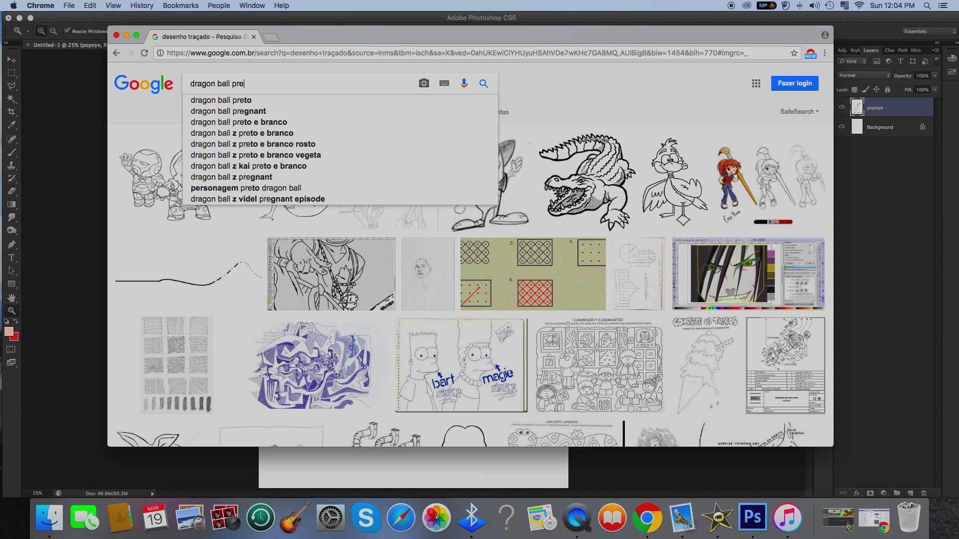
type("to e ranco")
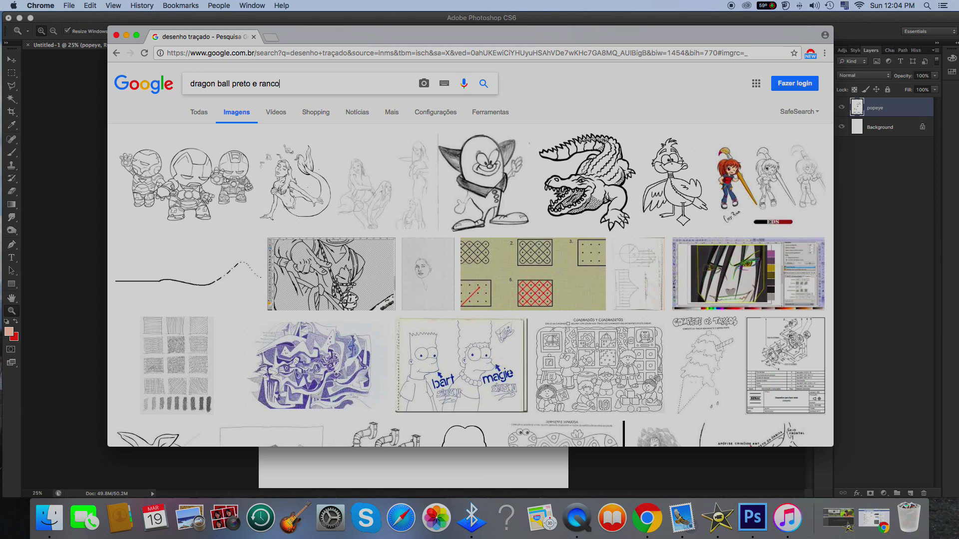
key("BackSpace")
type("bt")
left_click(483, 84)
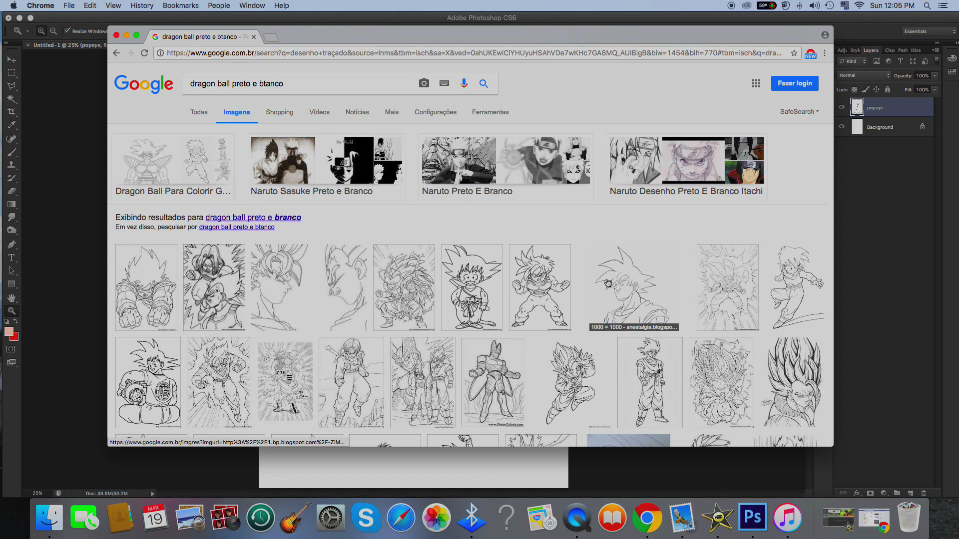
Preview the Goku bust outline drawing among the image results, close the preview, and minimize the browser to return to Photoshop
left_click(607, 284)
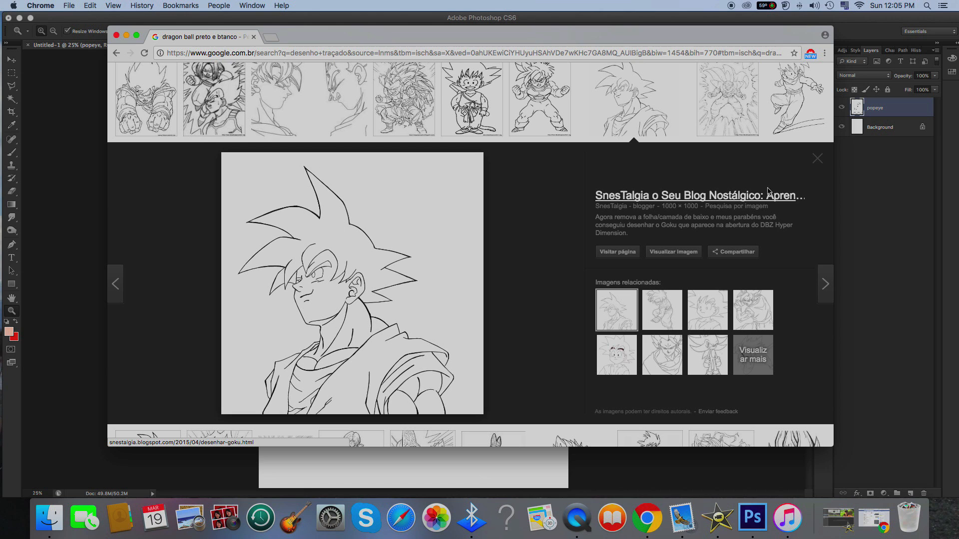
left_click(818, 164)
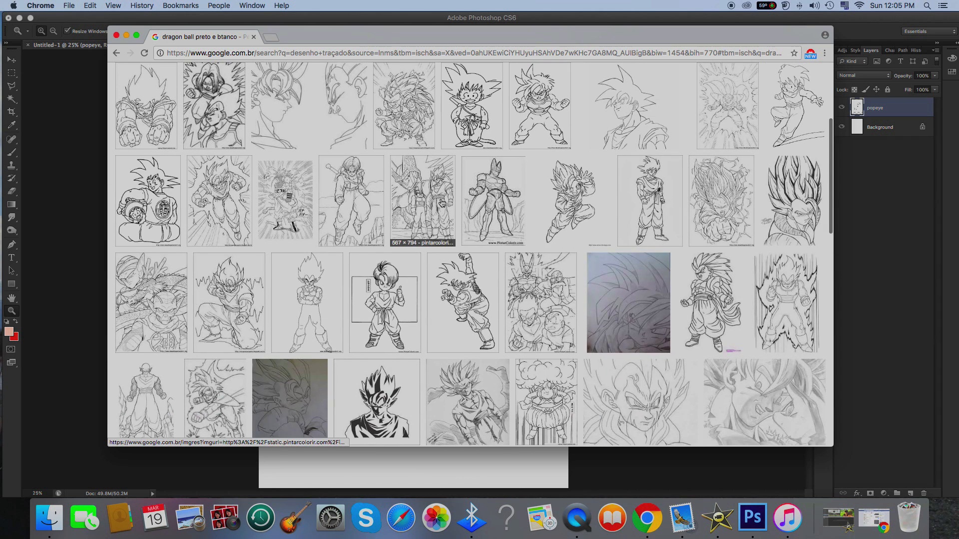
scroll(358, 187, "up", 3)
scroll(358, 186, "up", 5)
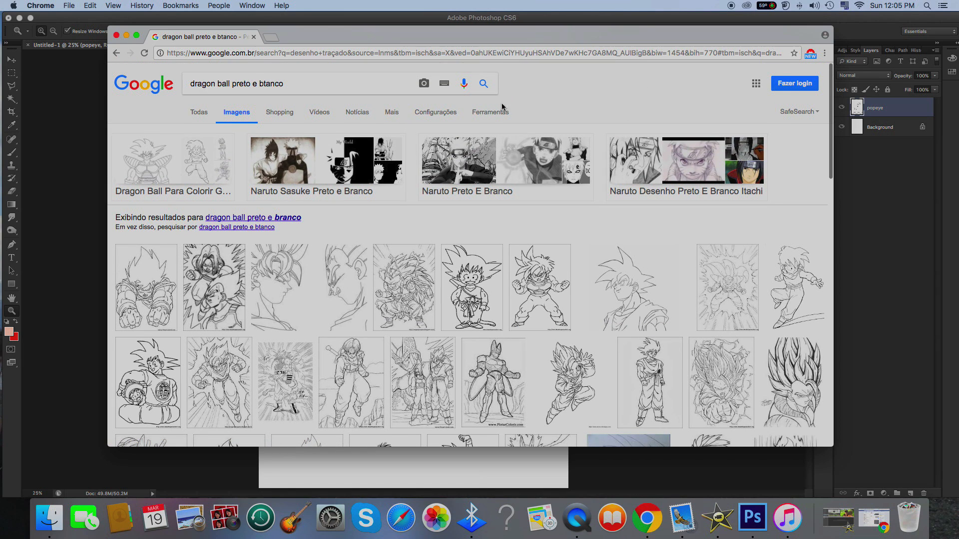
left_click(126, 35)
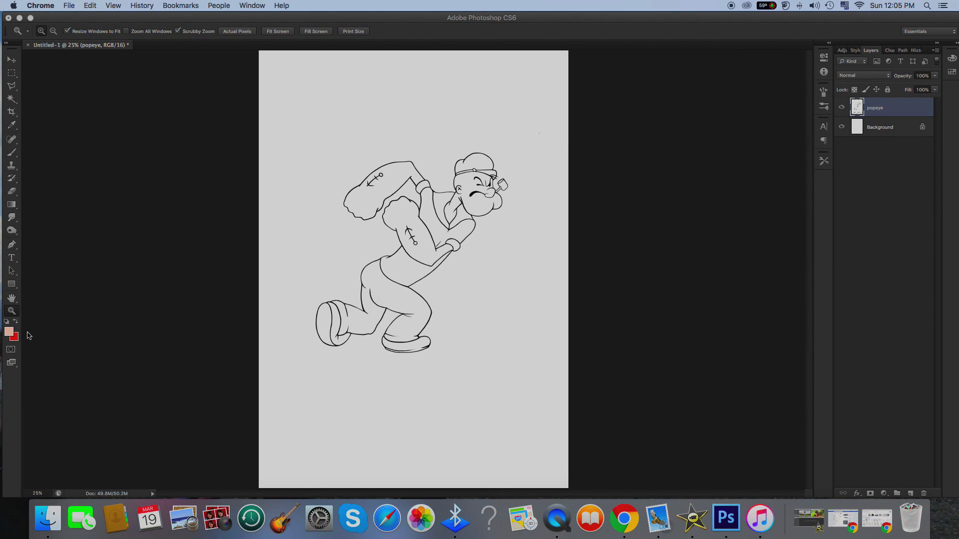
Examine the outlines of Popeye's arms, collar, face and beard up close at up to 200% magnification
left_click(15, 316)
left_click(450, 212)
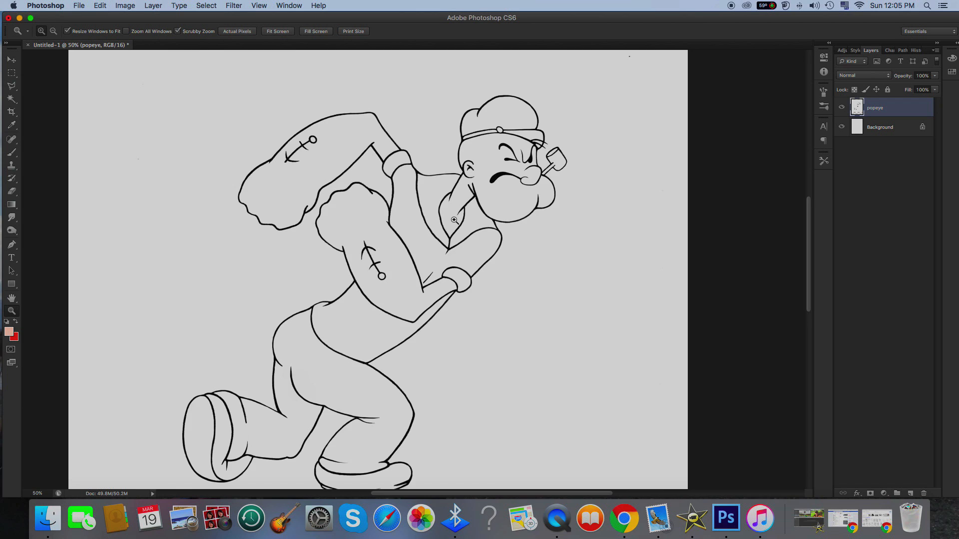
left_click(450, 244)
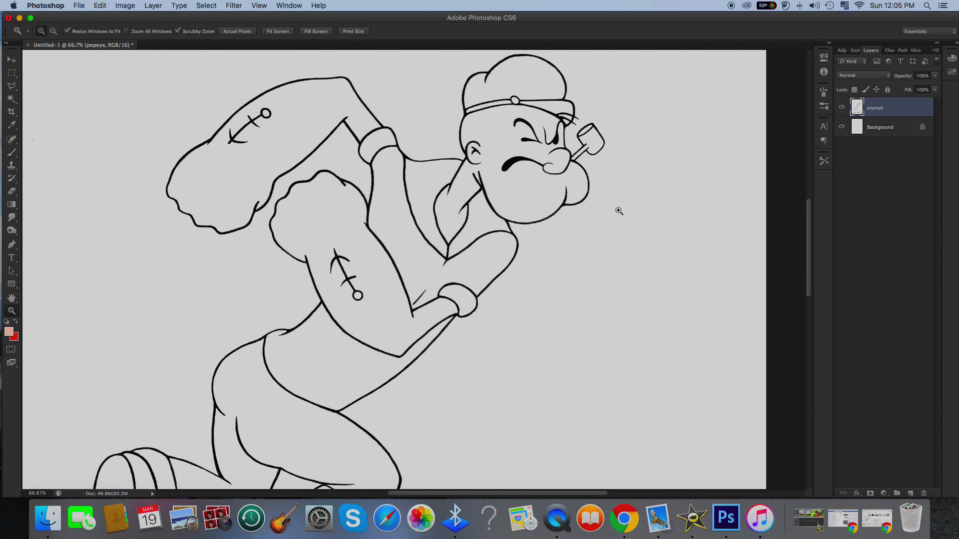
scroll(619, 210, "up", 3)
scroll(631, 237, "up", 1)
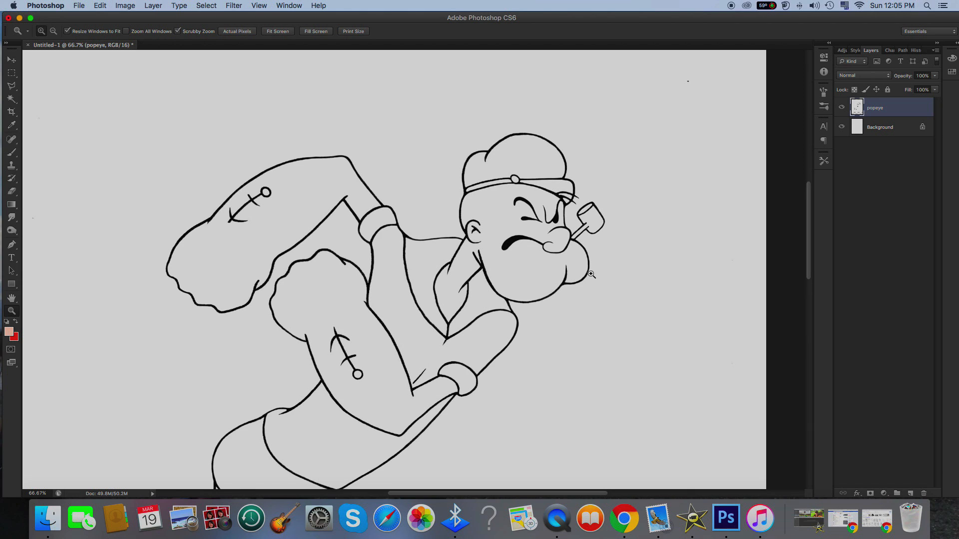
scroll(594, 295, "down", 3)
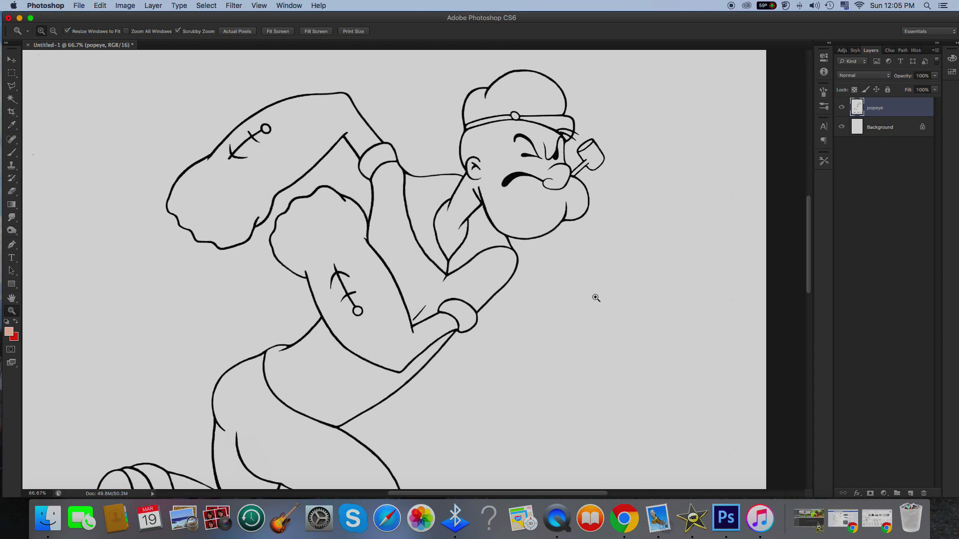
scroll(596, 298, "up", 2)
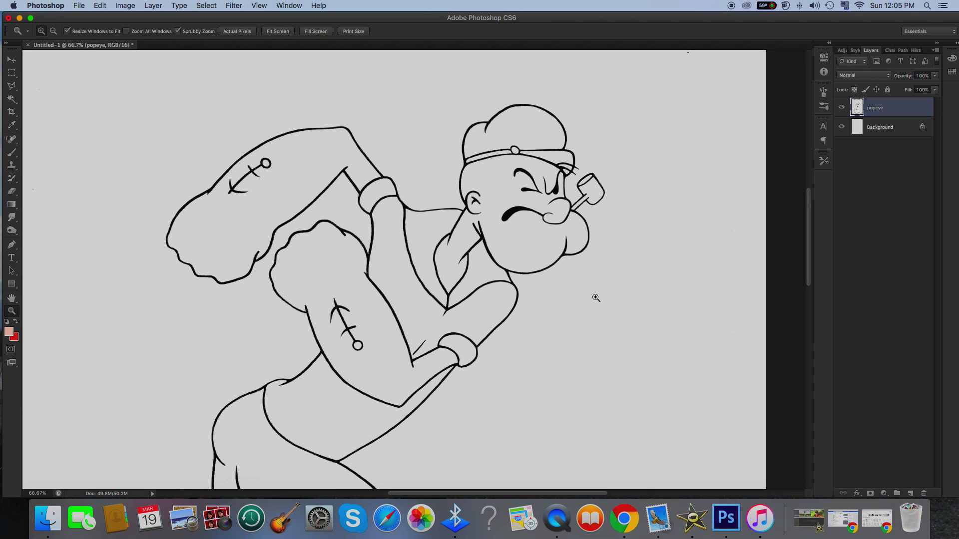
left_click(530, 238)
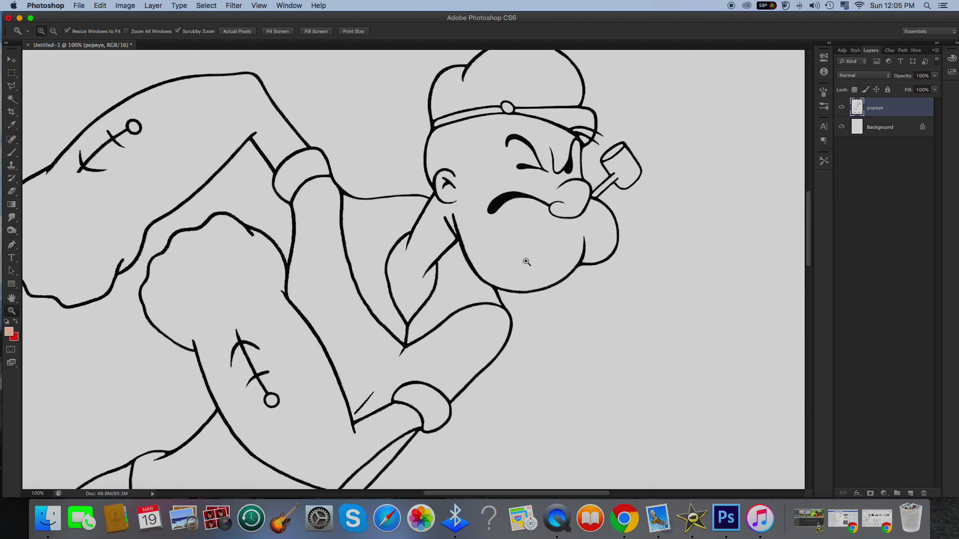
left_click(541, 296)
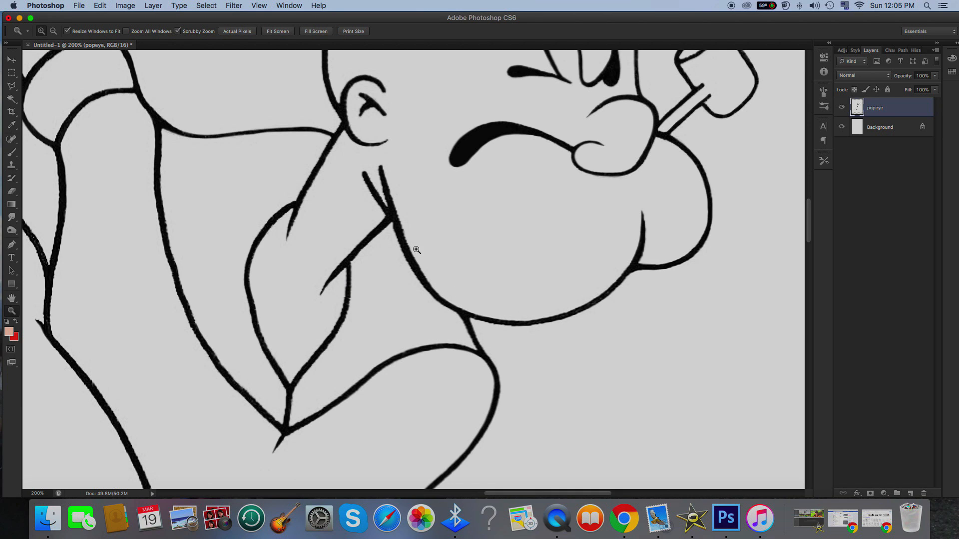
scroll(511, 248, "up", 3)
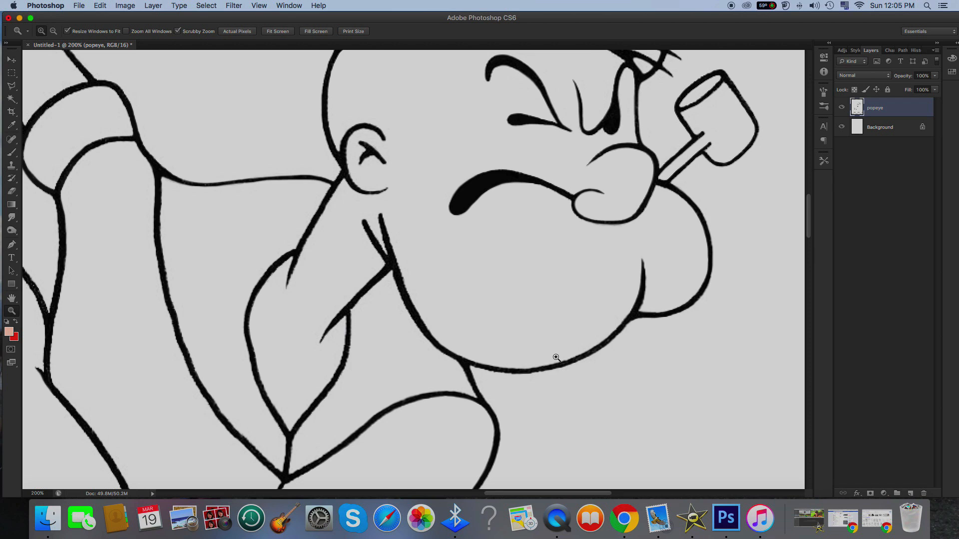
scroll(565, 354, "up", 5)
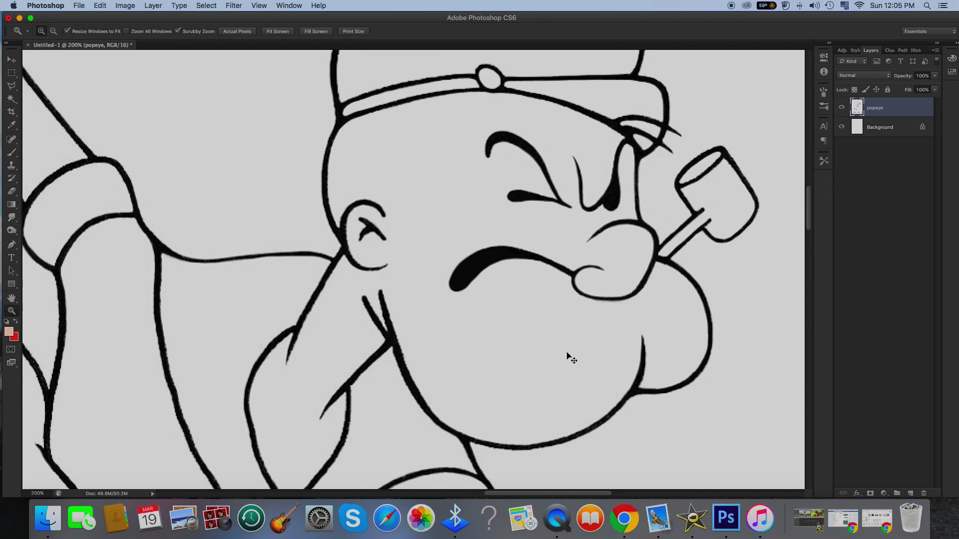
key("super+minus")
key("super+minus")
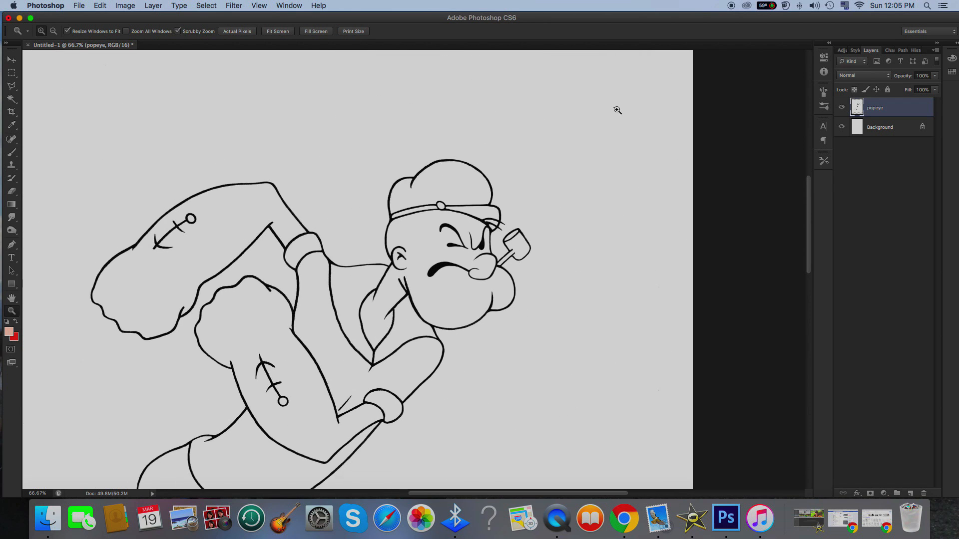
Inspect the stray speck in the blank area beyond Popeye's head at 300% and return to the full-figure view at 33.3%
left_click(617, 110)
left_click(617, 109)
left_click(617, 110)
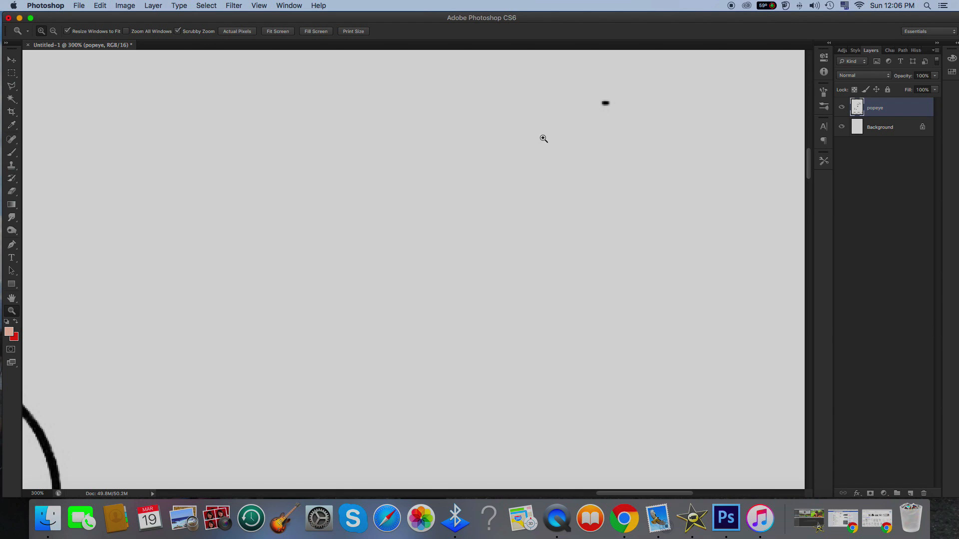
key("super+minus")
key("super+minus")
key("super+minus")
key("super+minus")
key("super+minus")
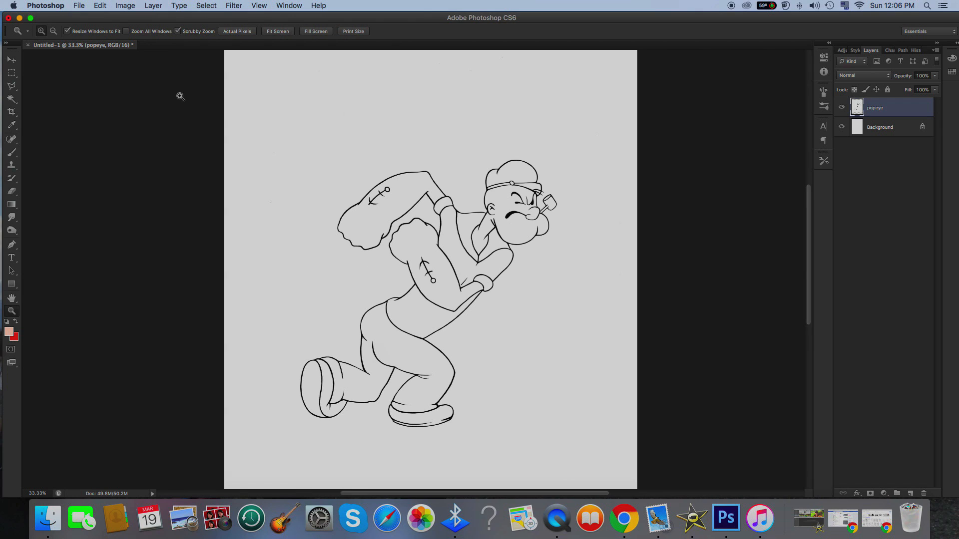
Activate the Magic Wand tool and set it to New selection mode
left_click(11, 100)
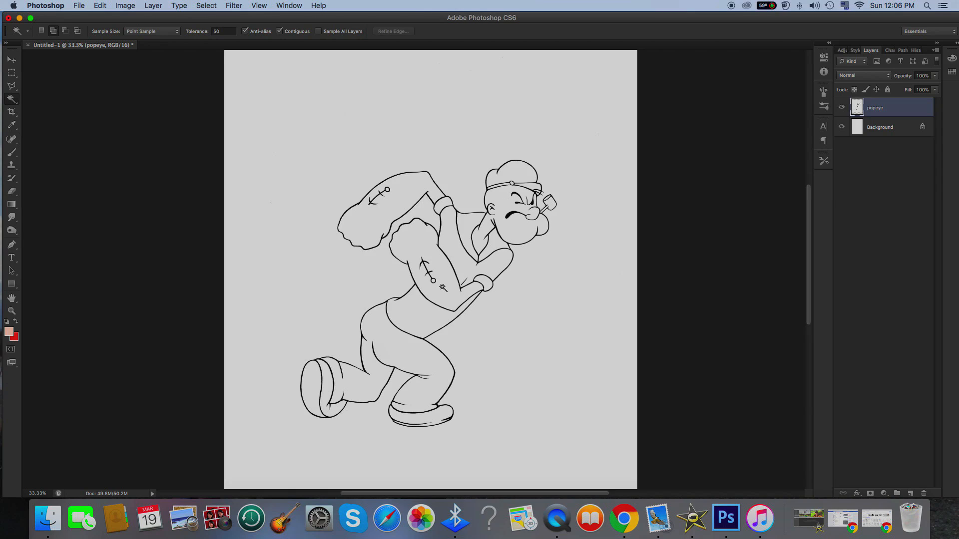
left_click(11, 312)
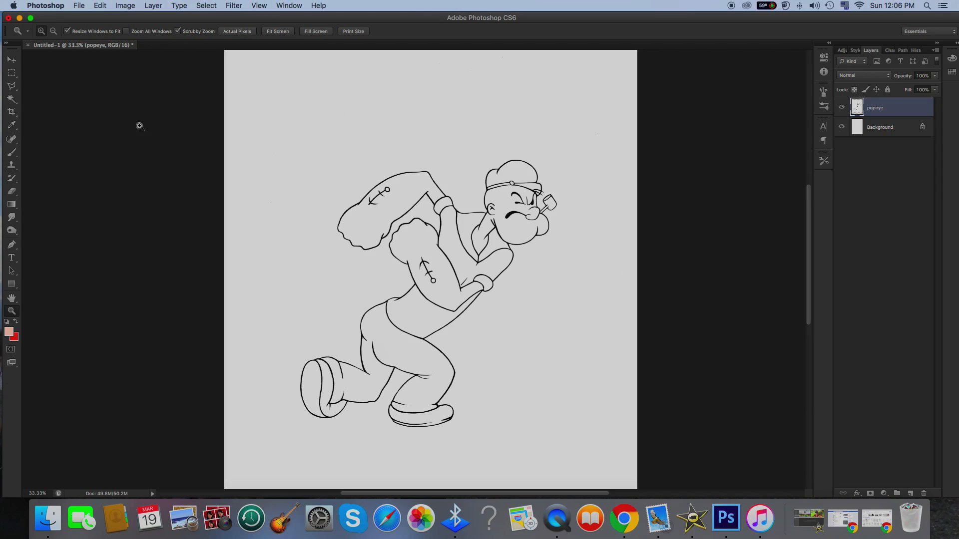
left_click(11, 98)
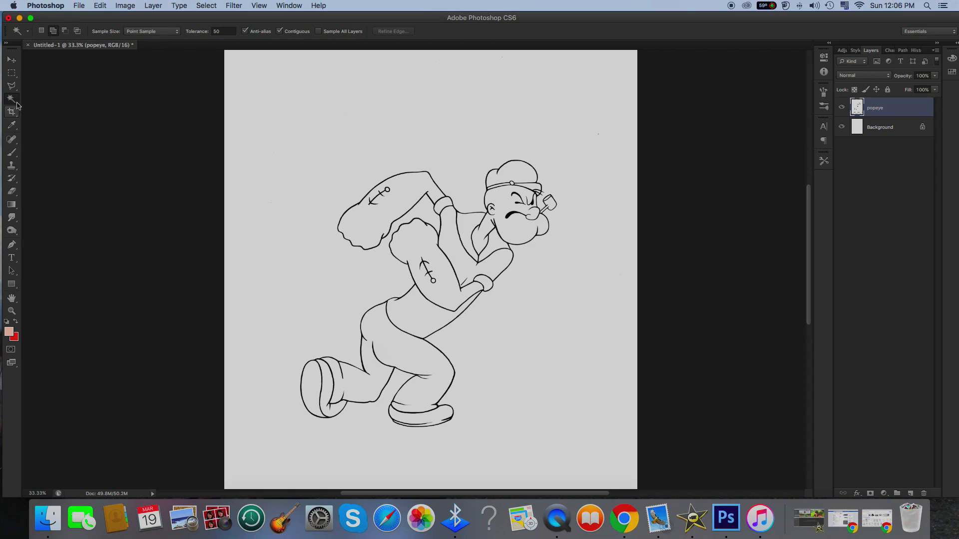
left_click(43, 32)
Select the inside of Popeye's raised rear arm with the Magic Wand at tolerance 50
left_click(11, 311)
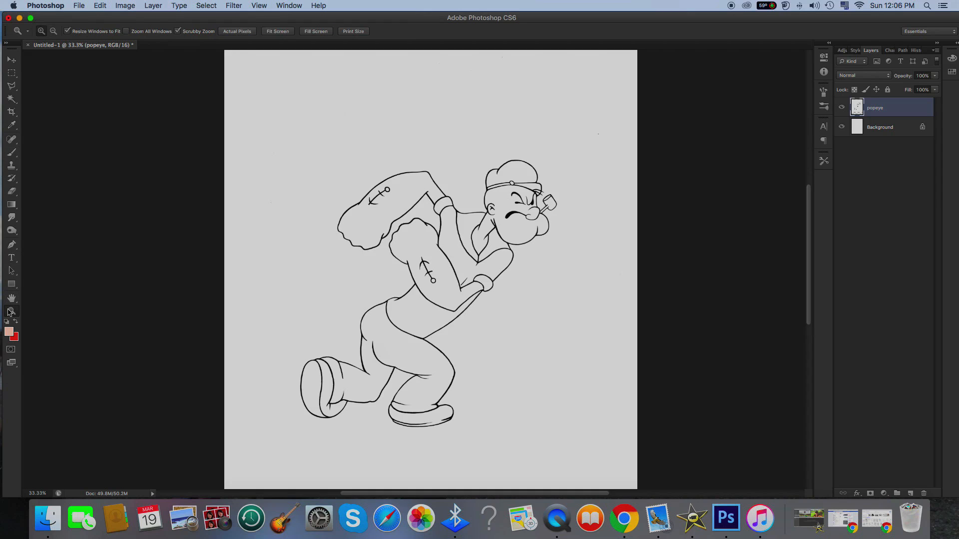
left_click(401, 206)
key("w")
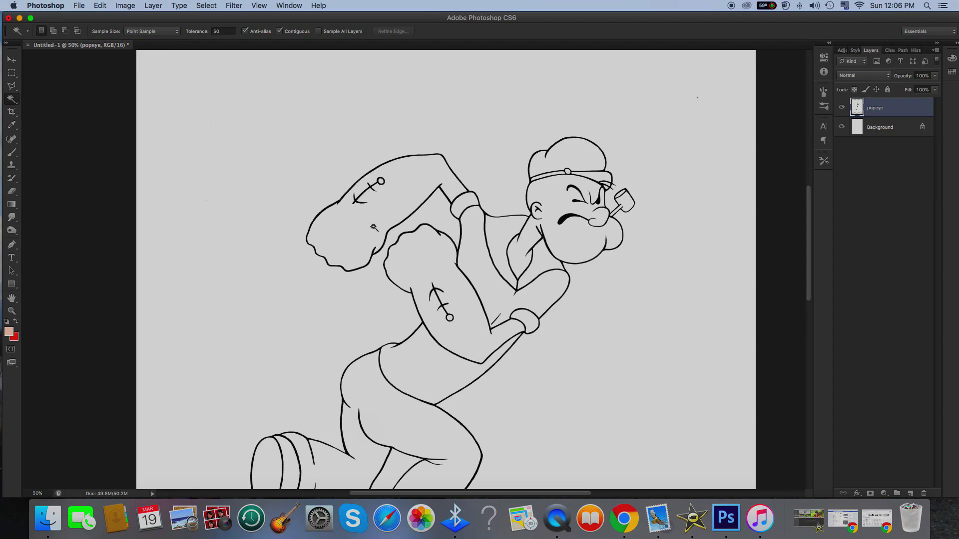
left_click(11, 311)
left_click(353, 223)
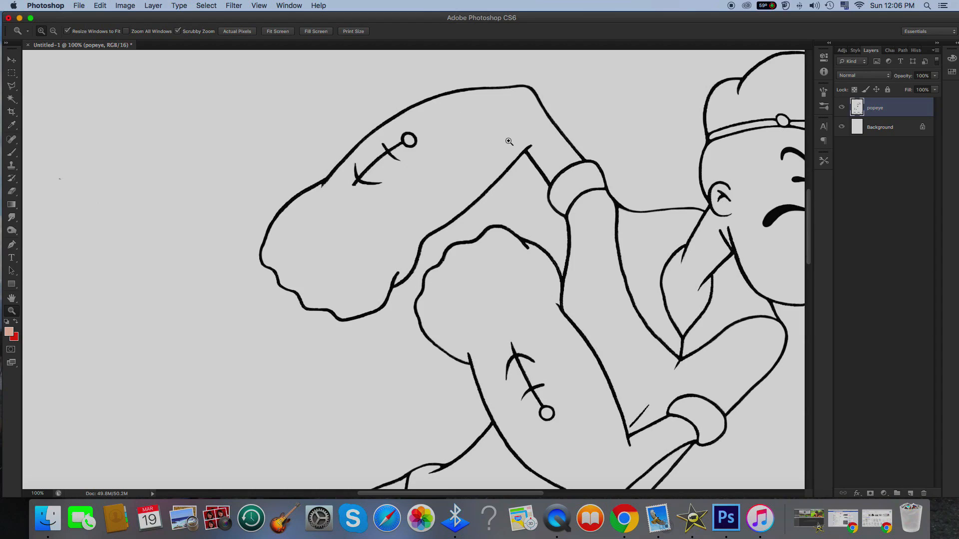
left_click(11, 98)
left_click(409, 203)
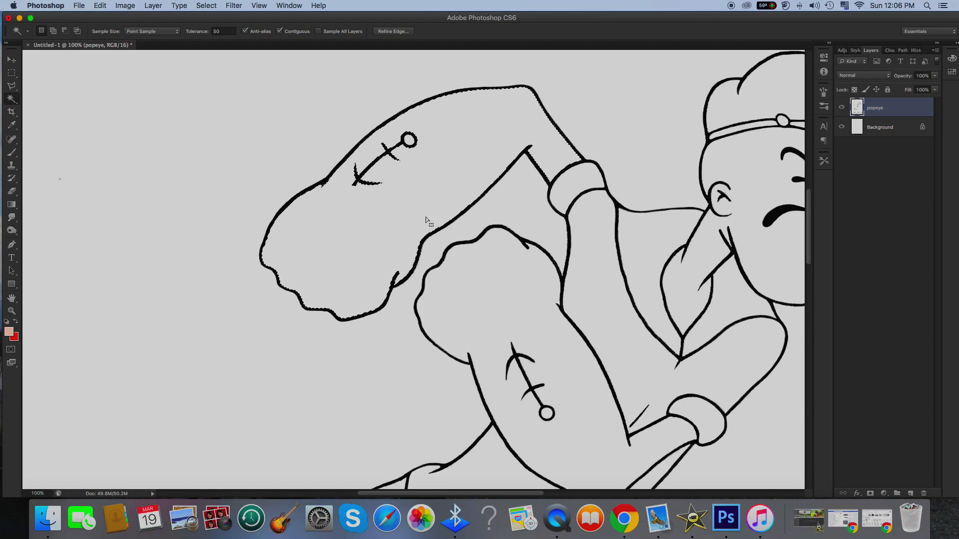
key("super+minus")
key("super+minus")
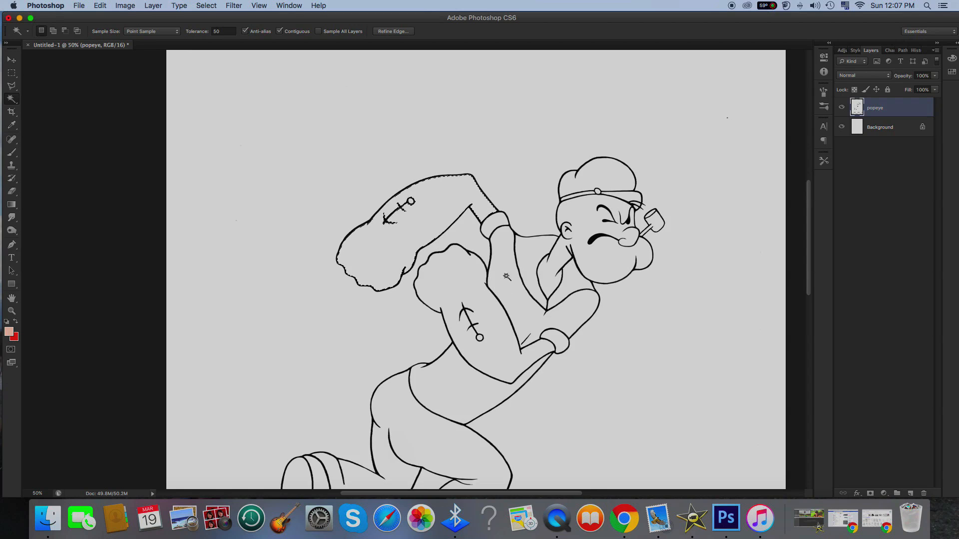
Select Popeye's front arm with the Magic Wand, switch to Add to selection mode, and add the rear arm and the face
left_click(464, 280)
left_click(53, 31)
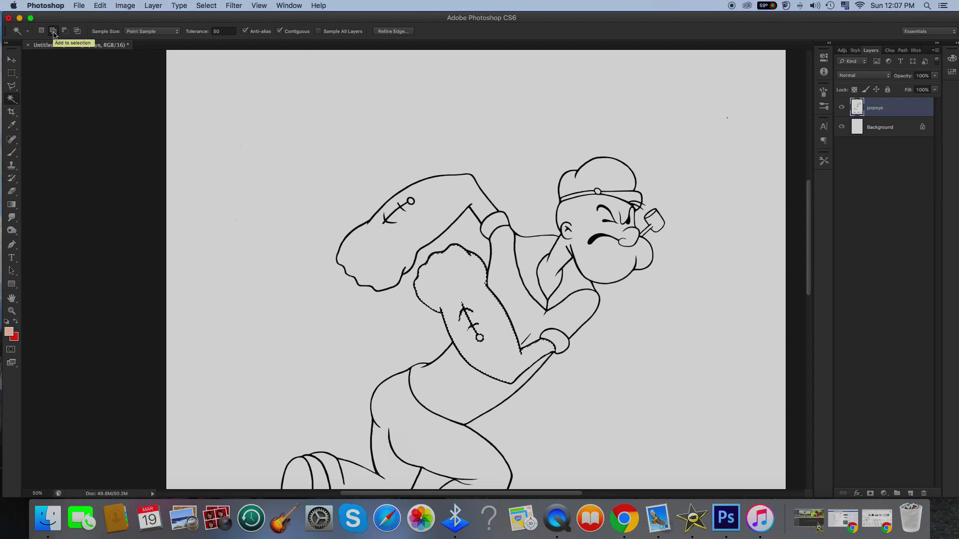
left_click(446, 206)
left_click(617, 256)
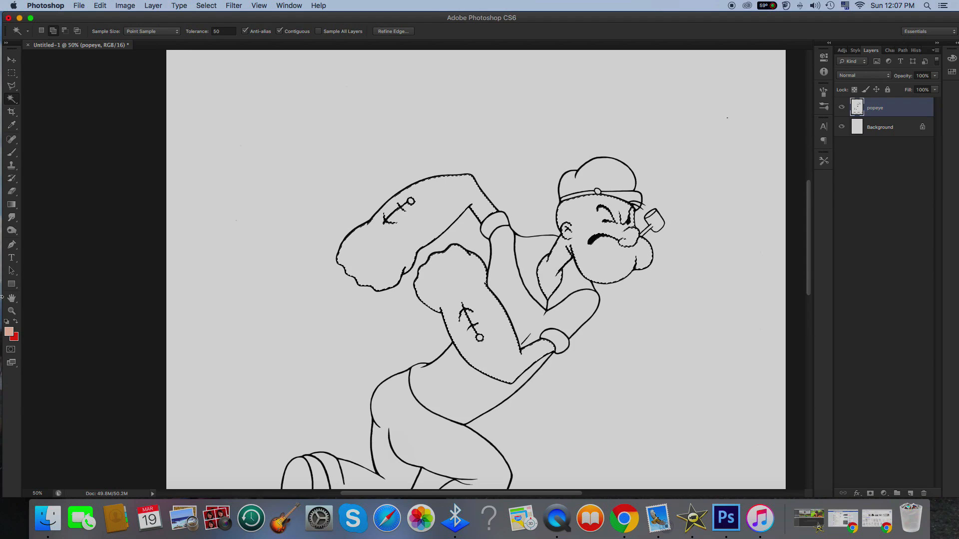
Add the insides of the small rings on both arms' anchor tattoos to the Magic Wand selection
key("z")
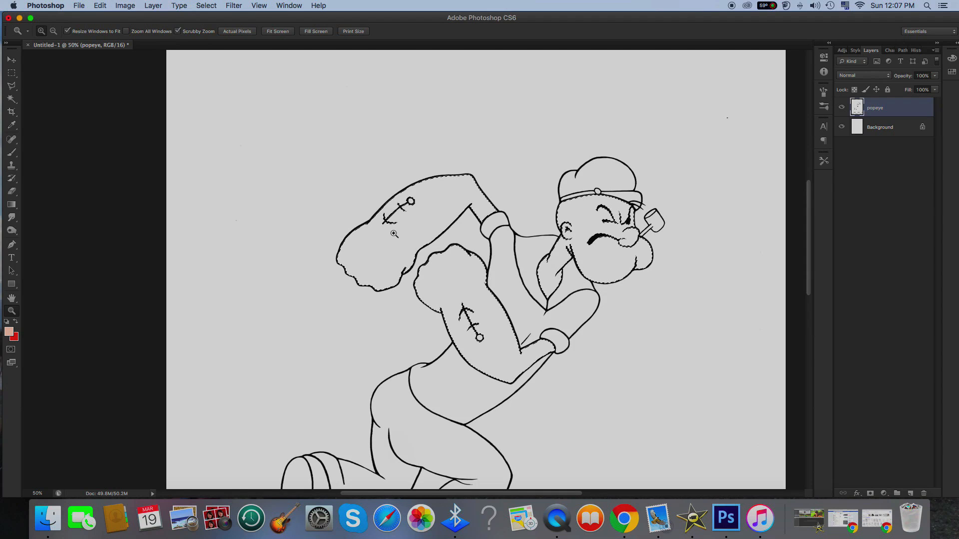
left_click_drag(410, 207, 410, 206)
left_click(12, 99)
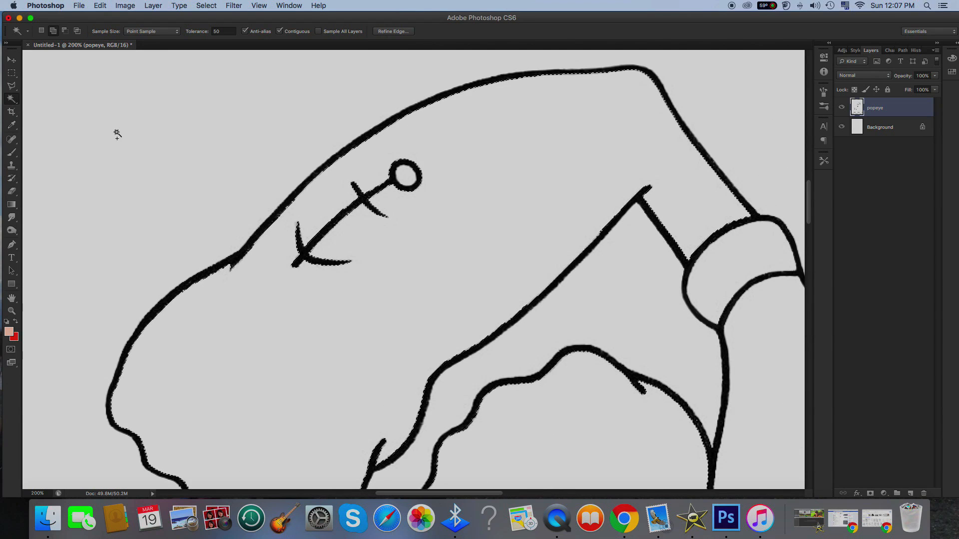
left_click(405, 178)
scroll(535, 241, "down", 9)
left_click(680, 305)
scroll(504, 300, "down", 6)
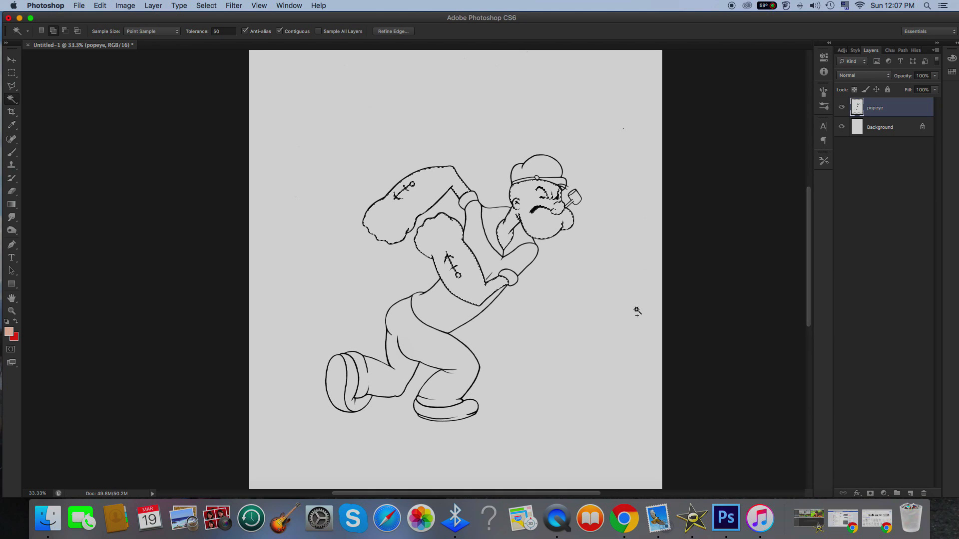
Copy the selected skin areas, paste them onto a new layer, and activate the Move tool
key("super+c")
key("super+v")
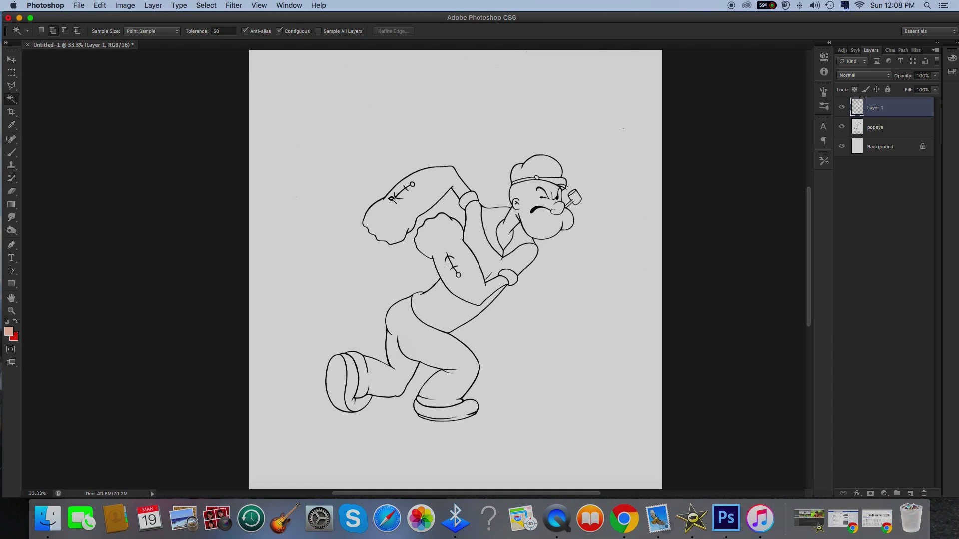
left_click(11, 60)
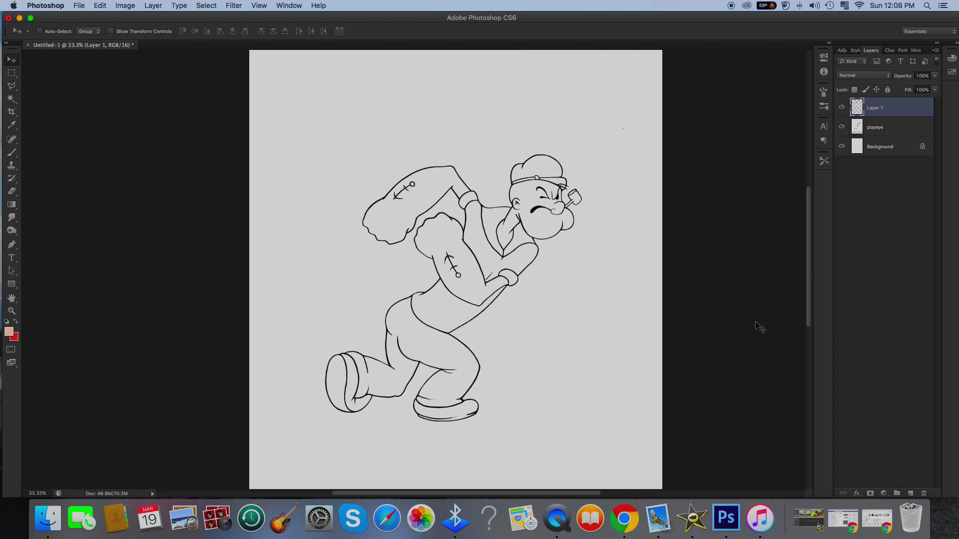
Apply a Color Overlay in skin tone f8d4ba to the pasted skin layer
left_click(856, 493)
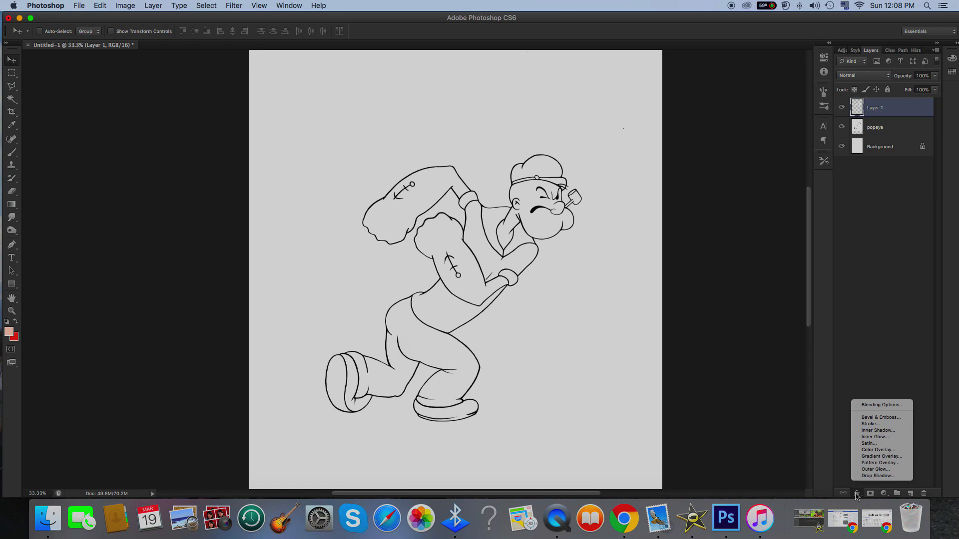
left_click(868, 451)
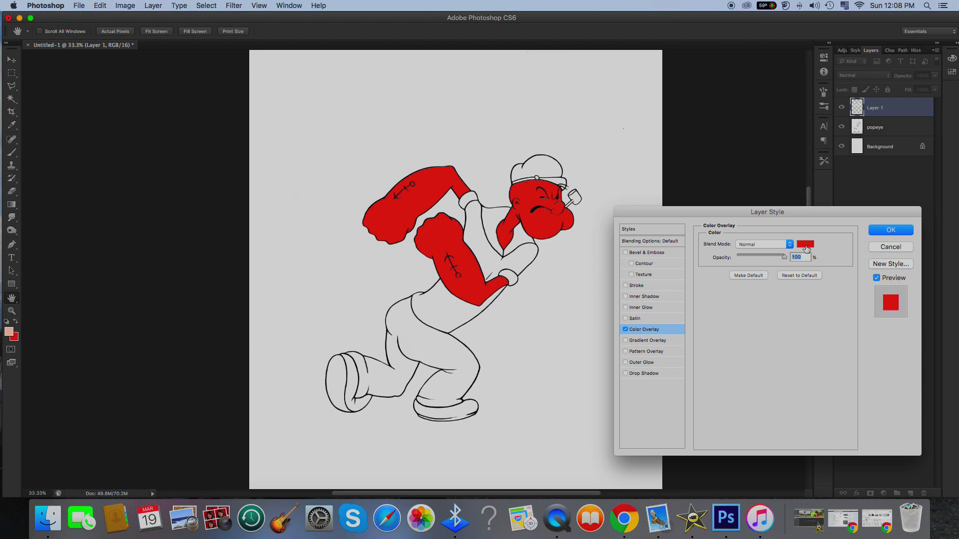
left_click(805, 245)
left_click(809, 355)
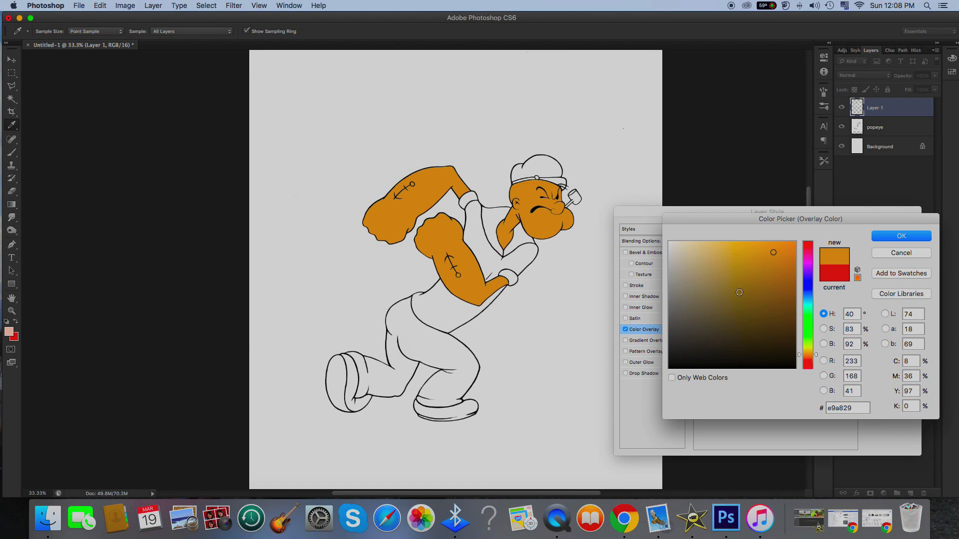
left_click(710, 249)
left_click_drag(798, 354, 799, 360)
left_click(700, 245)
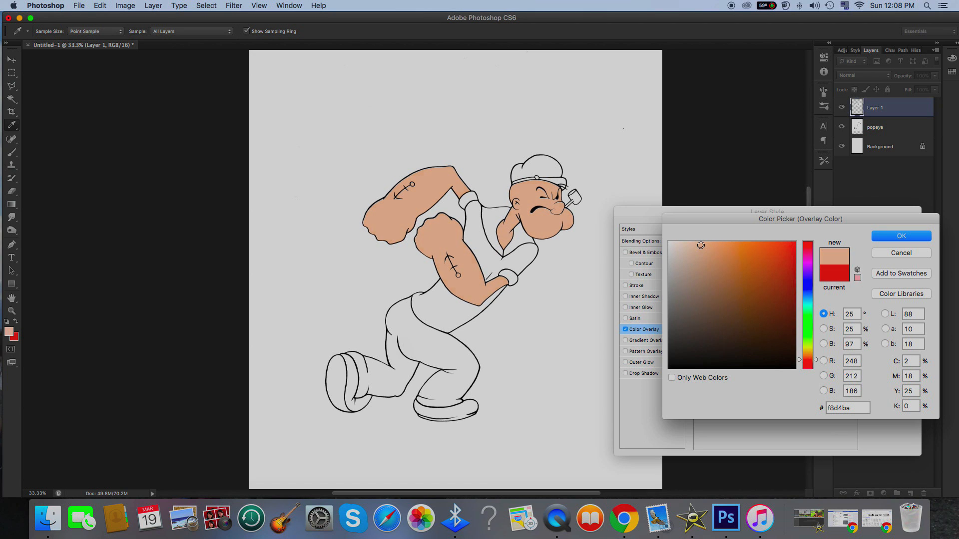
left_click(893, 237)
left_click(886, 230)
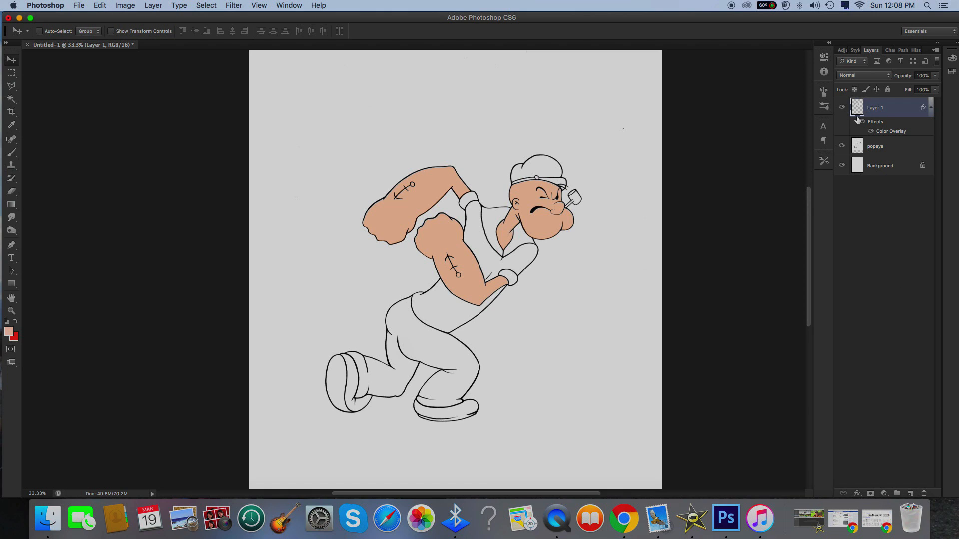
Rename the skin layer "pele" and toggle its visibility to check what it covers
double_click(841, 108)
double_click(876, 107)
type("p")
key("Return")
left_click(841, 108)
left_click(841, 108)
Add a new layer above the pele layer and name it "efeitos da pele"
left_click(910, 493)
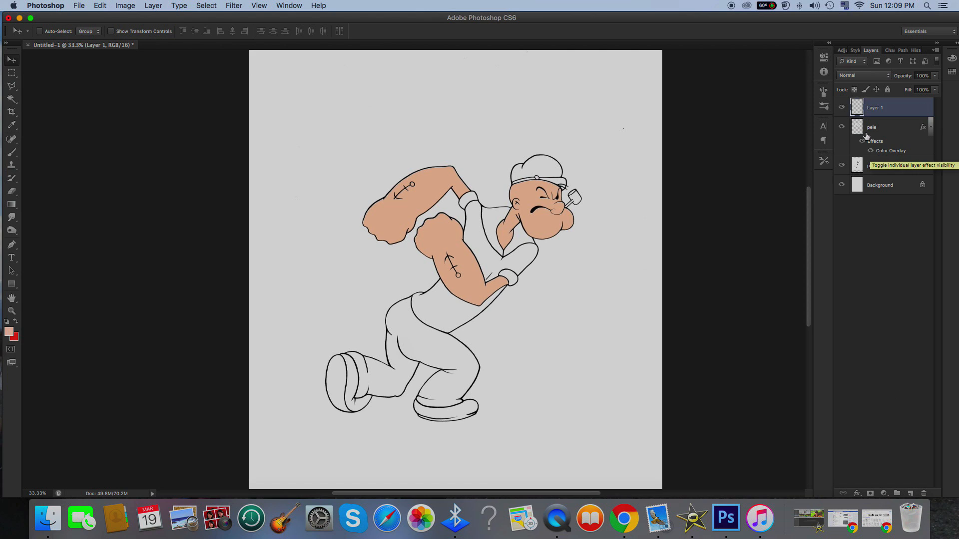
left_click(841, 108)
left_click(842, 109)
double_click(874, 108)
type("e")
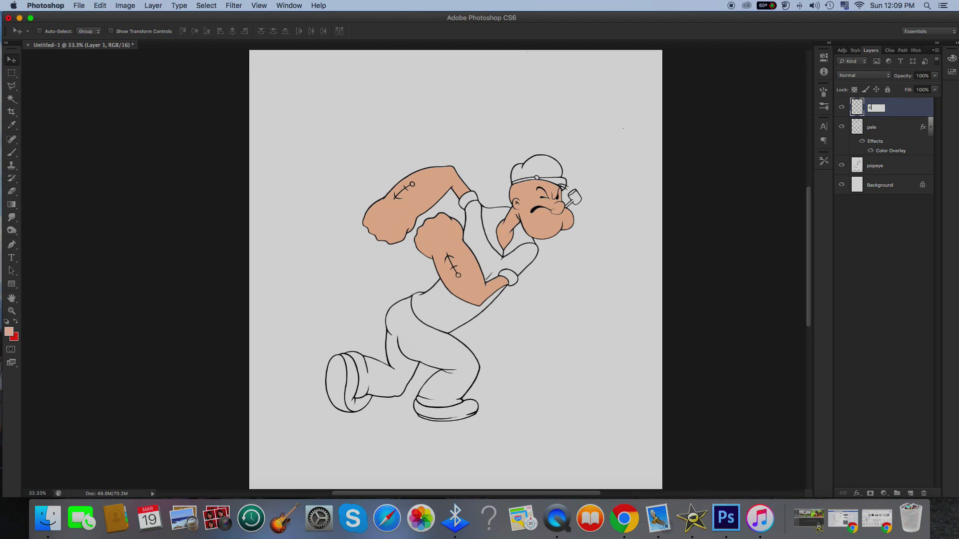
type("feitos da pele")
key("Return")
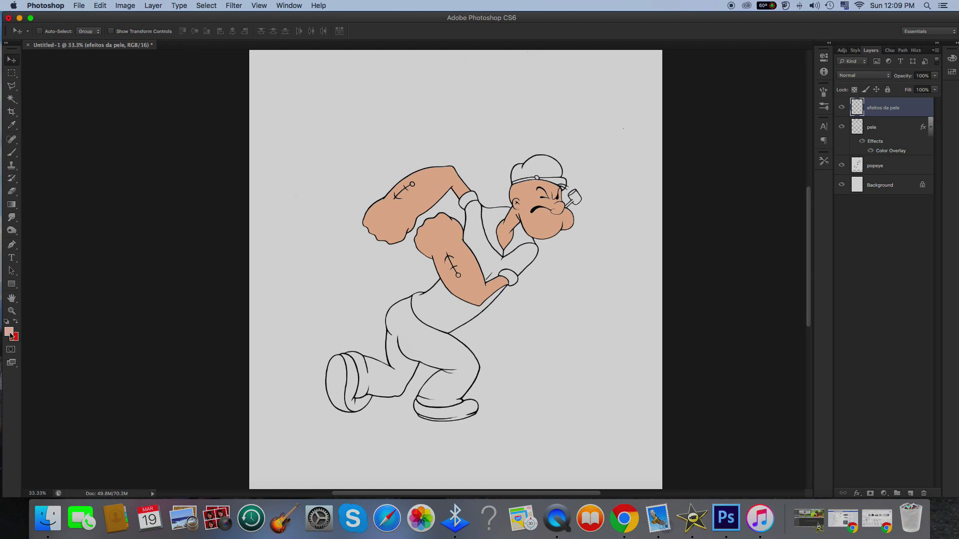
Sample the skin color from the rear arm and set the foreground to the darker shade d6a082
left_click(11, 125)
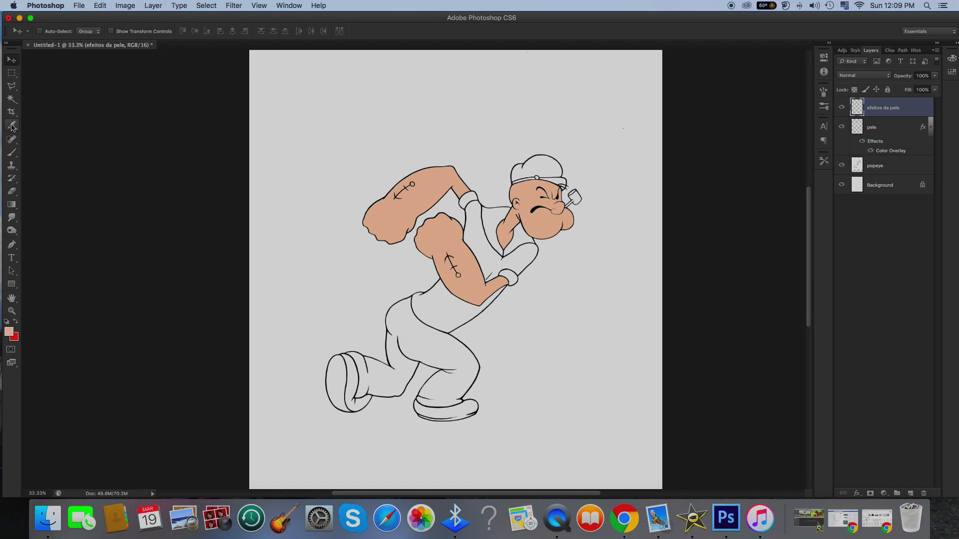
left_click(442, 183)
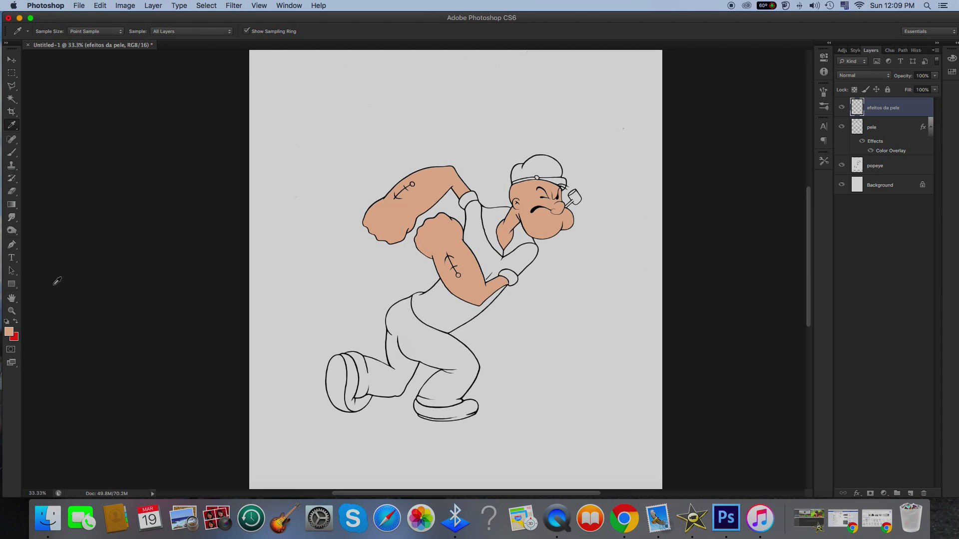
left_click(437, 190)
left_click(9, 332)
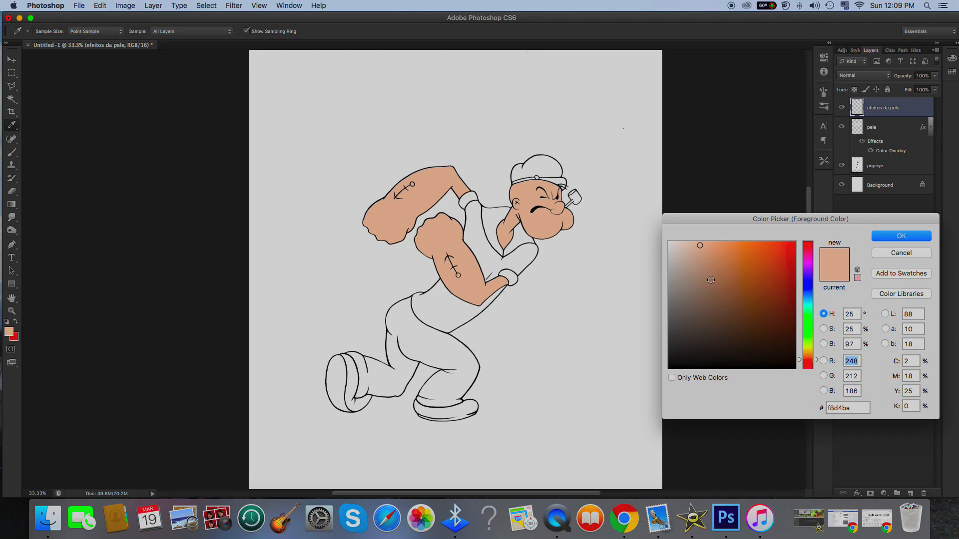
left_click(712, 261)
left_click(715, 268)
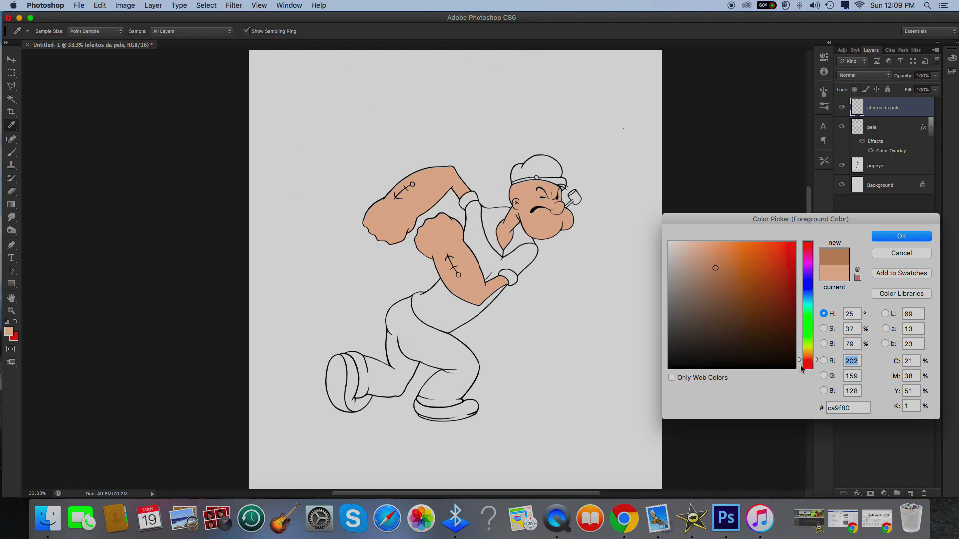
left_click_drag(798, 359, 797, 360)
left_click(718, 262)
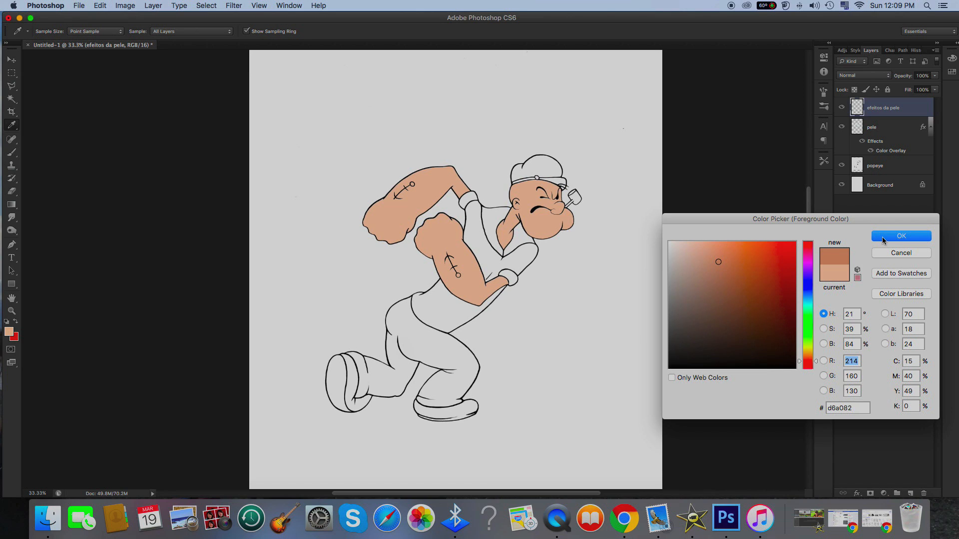
left_click(883, 241)
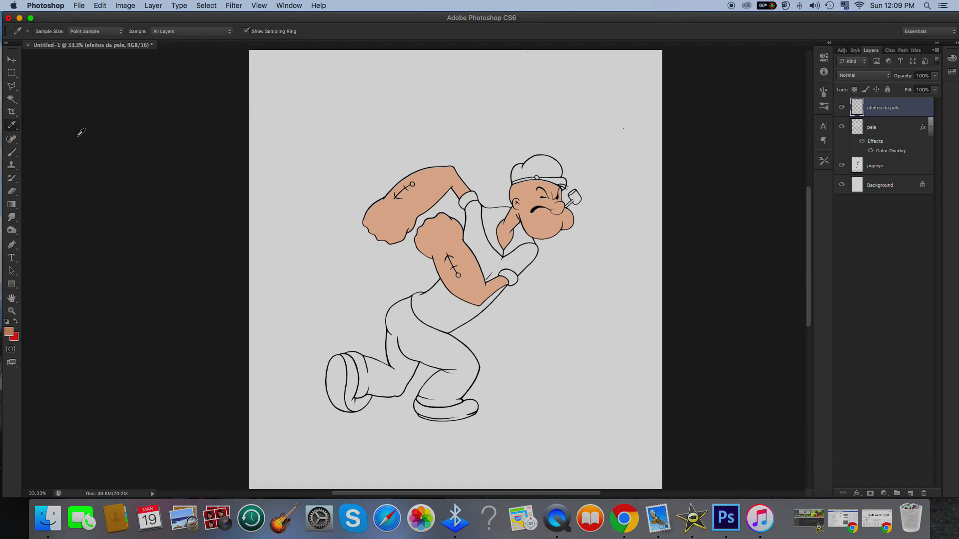
Activate the Brush tool and set the soft brush's size to 97 px
left_click(12, 155)
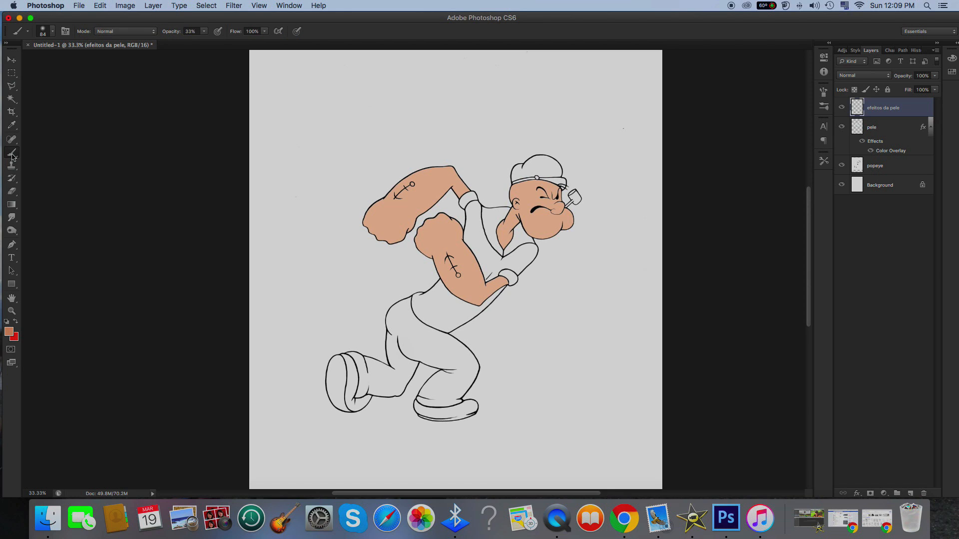
left_click(53, 33)
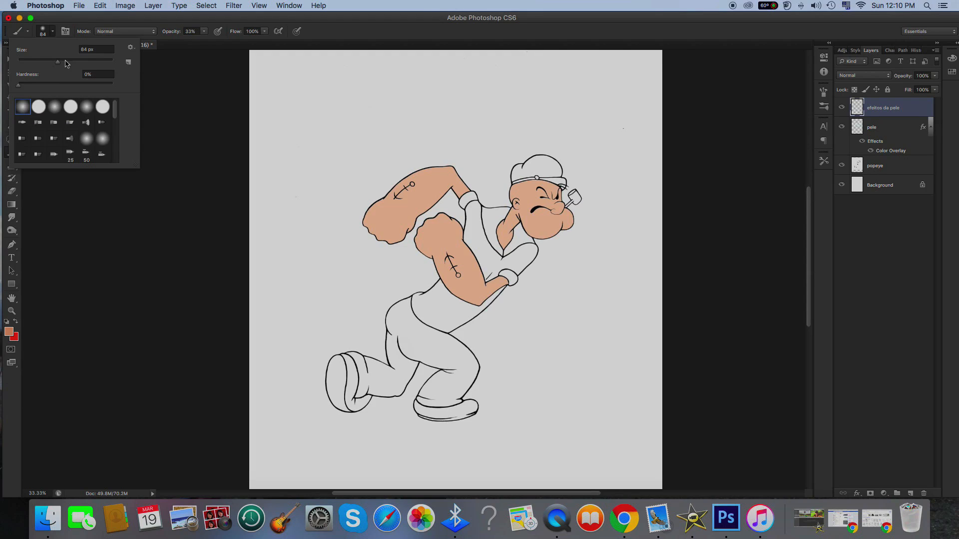
left_click_drag(64, 61, 69, 62)
left_click_drag(64, 62, 63, 62)
left_click(161, 22)
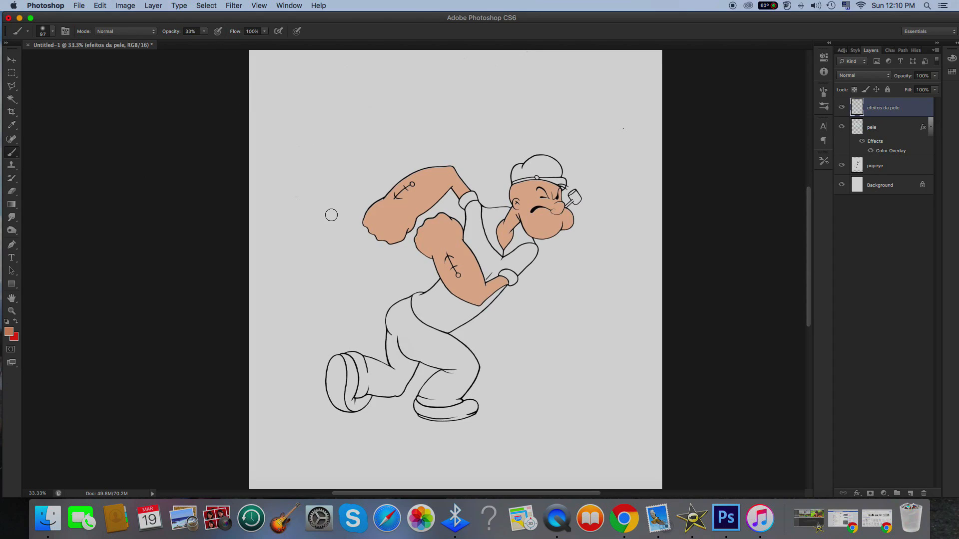
Try brushing shading along the rear arm's upper edge, with the opacity raised to 100% for the second stroke, and undo both strokes
mouse_move(450, 156)
left_mouse_down()
mouse_move(377, 204)
mouse_move(422, 161)
left_mouse_up()
key("super+z")
left_click(206, 31)
left_click_drag(207, 45, 244, 44)
mouse_move(438, 159)
left_mouse_down()
mouse_move(381, 200)
mouse_move(448, 161)
left_mouse_up()
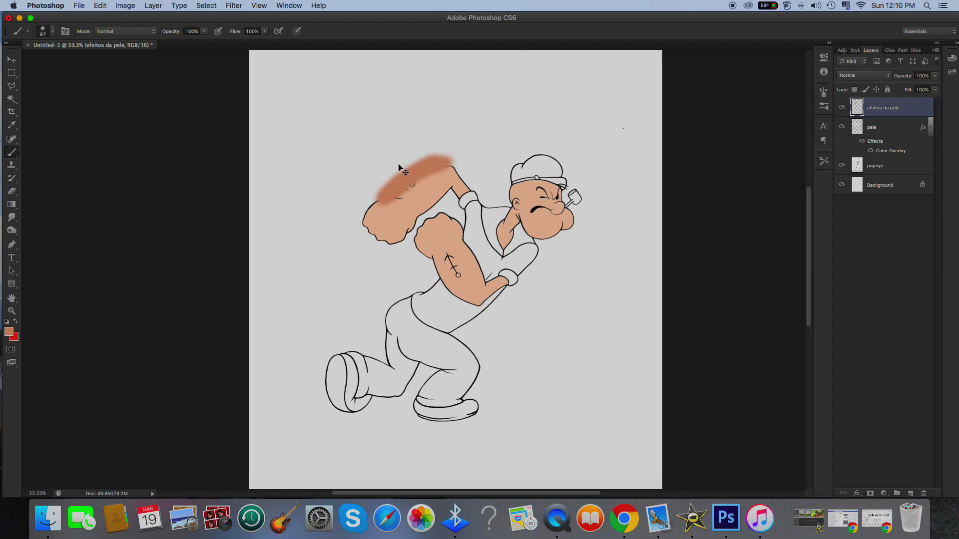
key("super+z")
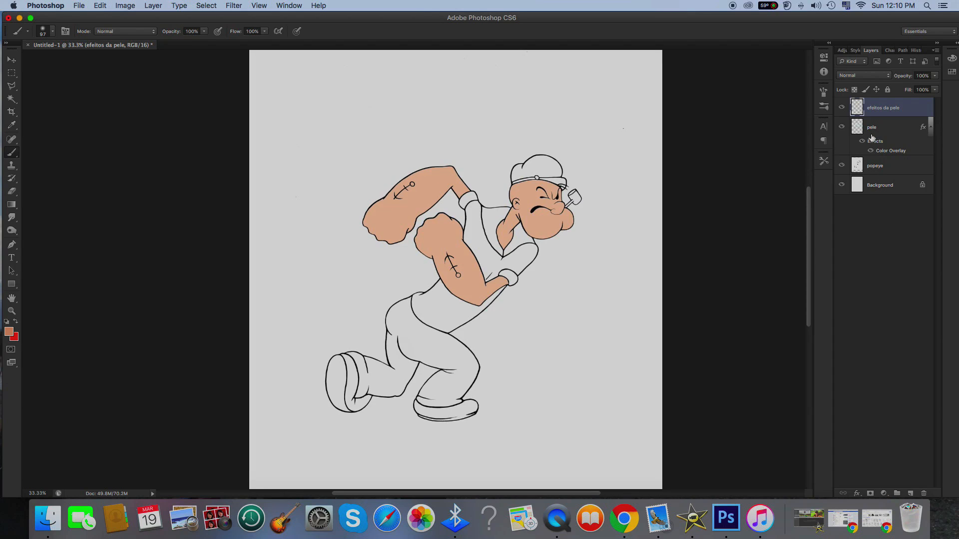
Toggle the pele layer's visibility and load its contents as a selection, keeping the efeitos da pele layer active
left_click(841, 128)
left_click(841, 128)
left_click(841, 128)
left_click(841, 128)
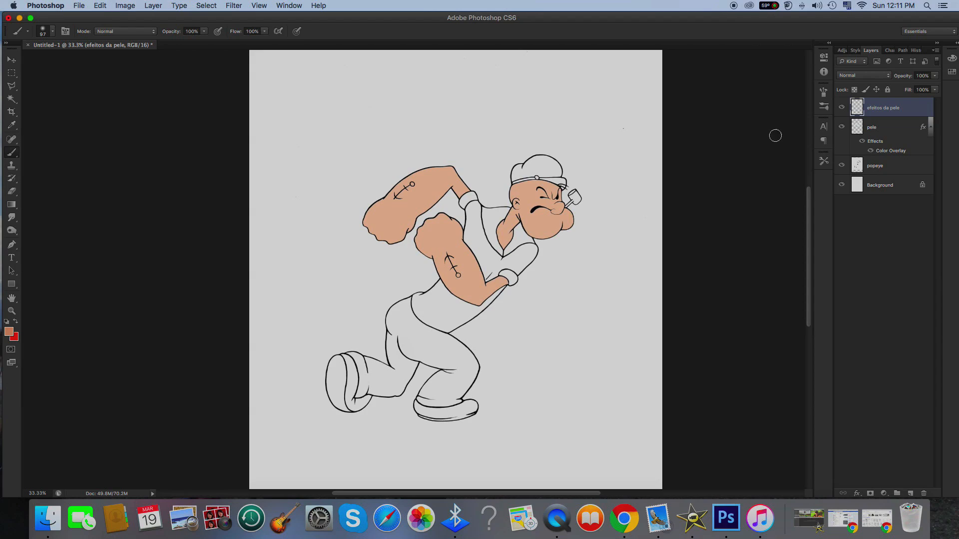
left_click(857, 129, "super")
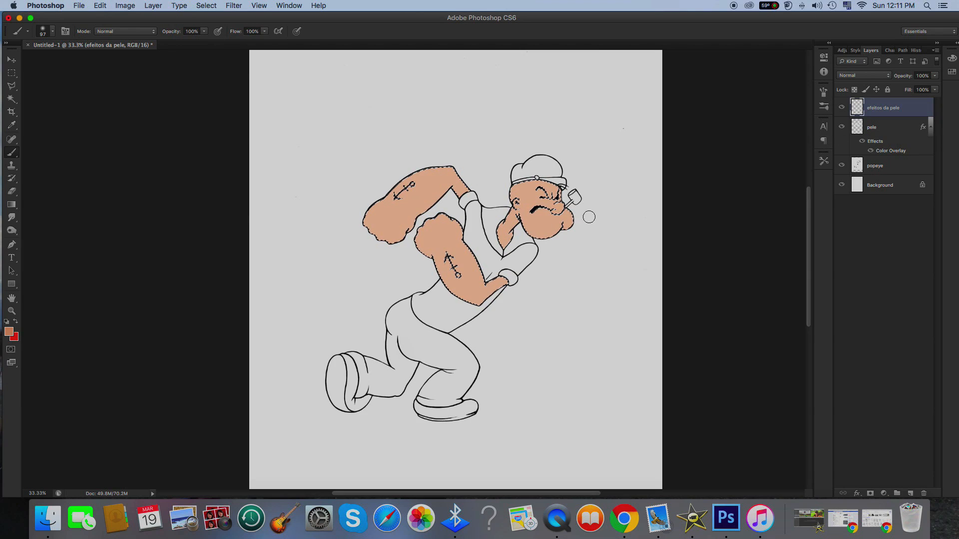
Try shading the rear arm inside the selection at 100% brush opacity, and undo the strokes
mouse_move(355, 216)
left_mouse_down()
mouse_move(391, 185)
mouse_move(424, 186)
left_mouse_up()
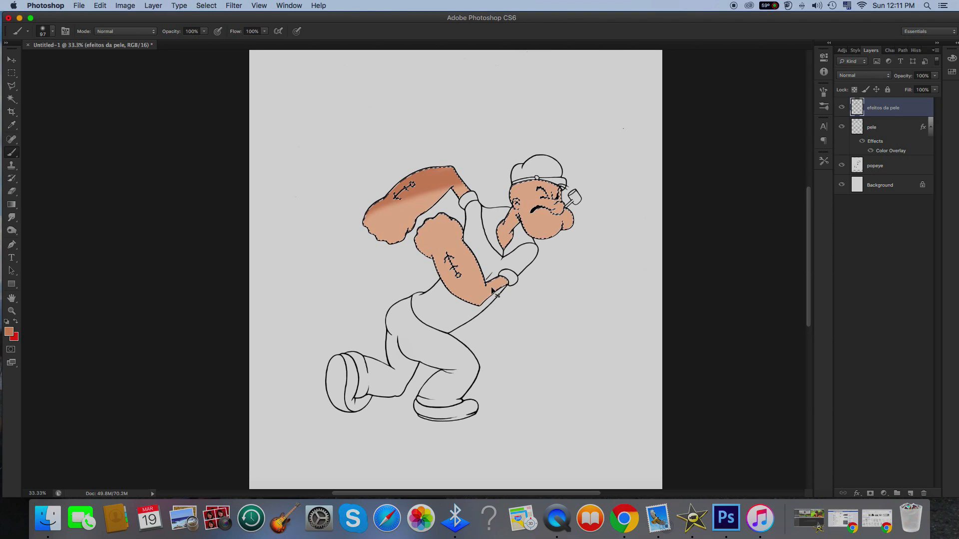
key("super+z")
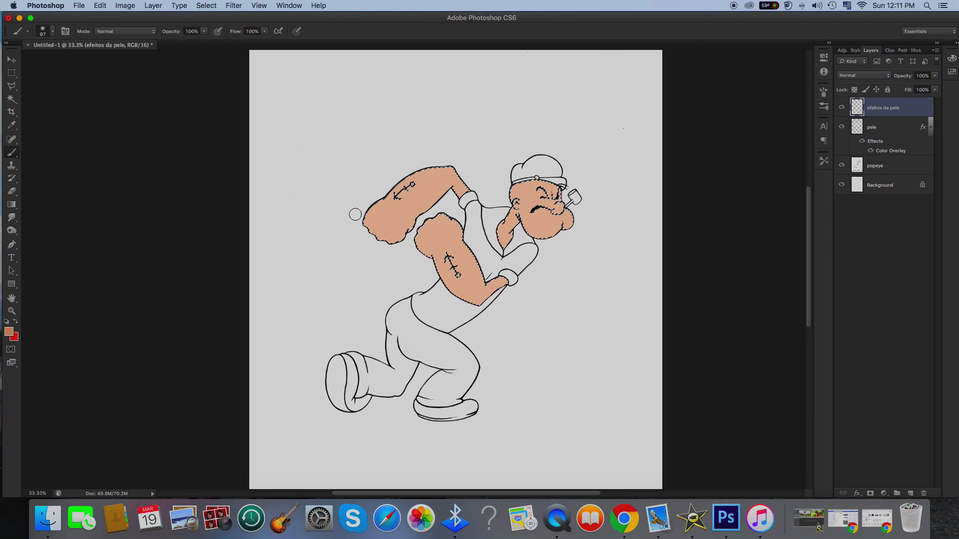
key("super+z")
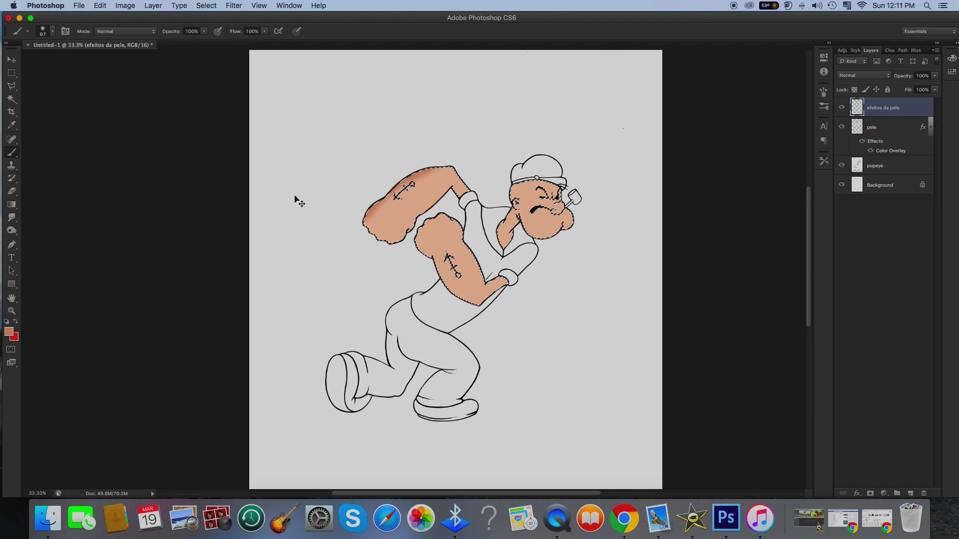
Set the brush opacity to 19% and shade the edges of the rear and front arms inside the selection
left_click_drag(205, 33, 157, 49)
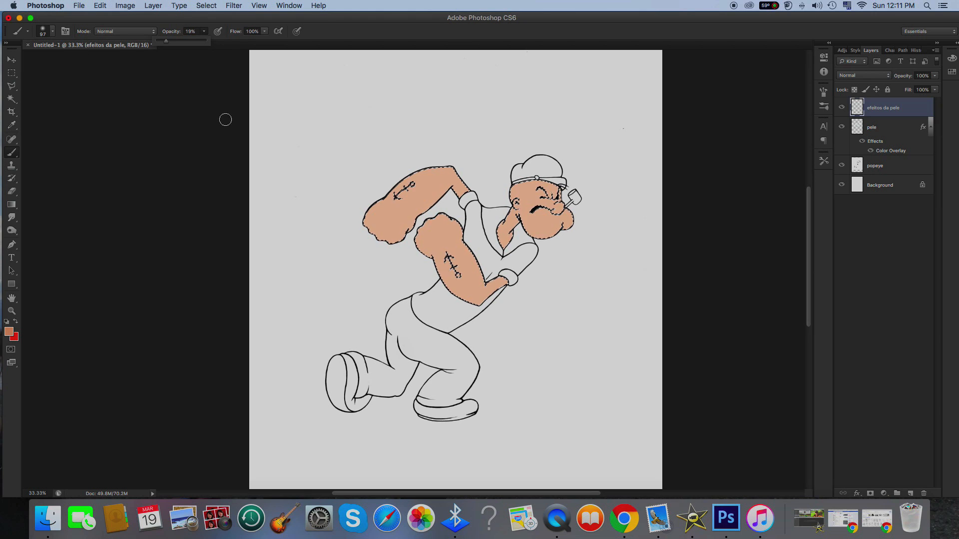
left_click_drag(368, 209, 383, 197)
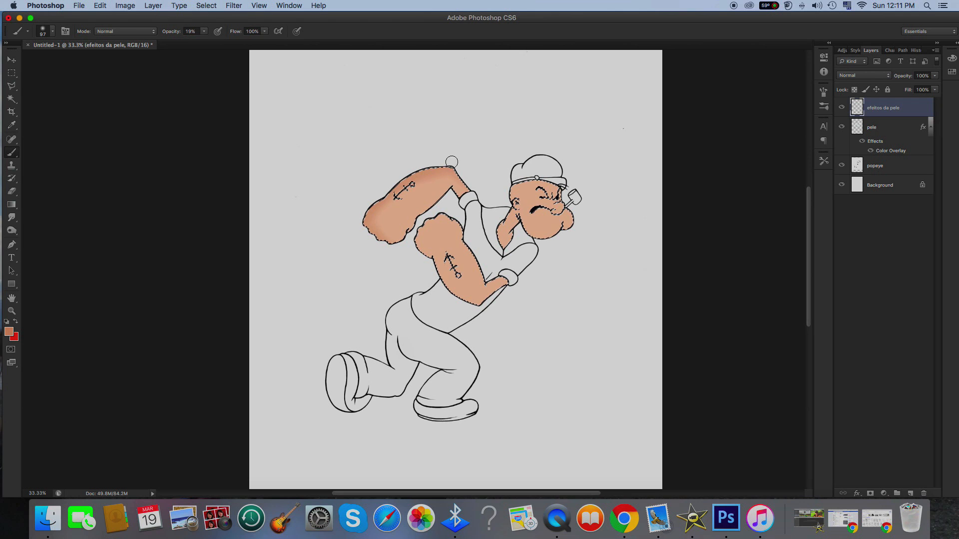
left_click(12, 310)
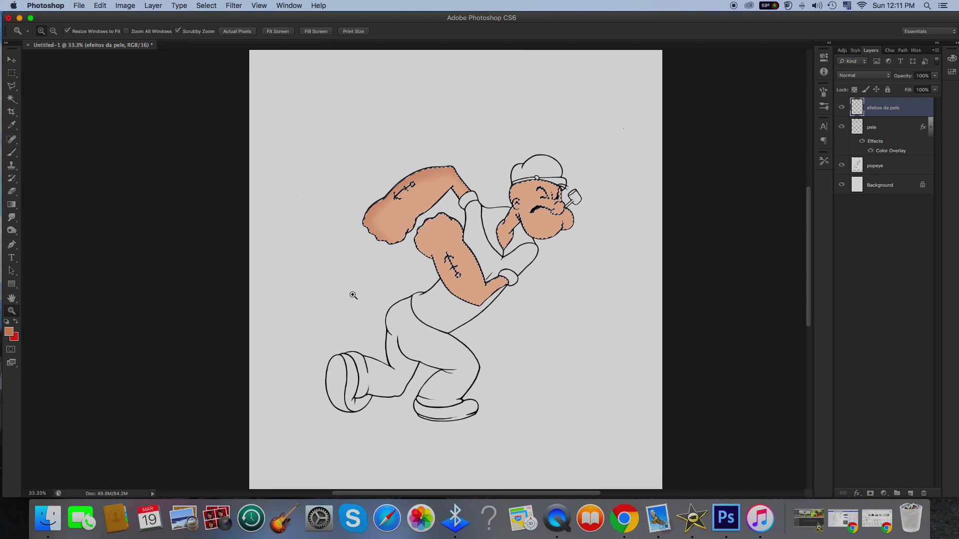
left_click(460, 260)
left_click(12, 154)
left_click_drag(489, 341, 424, 282)
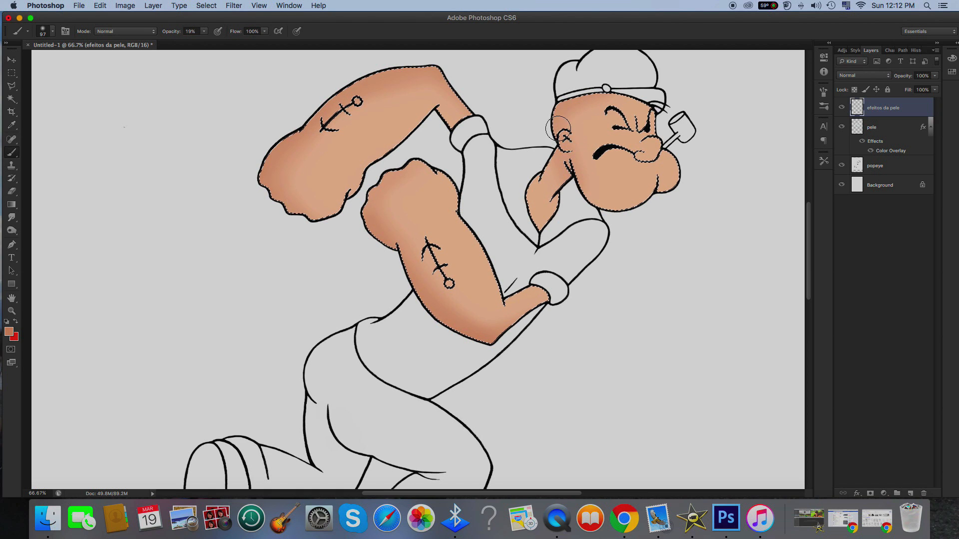
Shade the edges of Popeye's head, jaw and chin with the 97 px brush
left_click(12, 311)
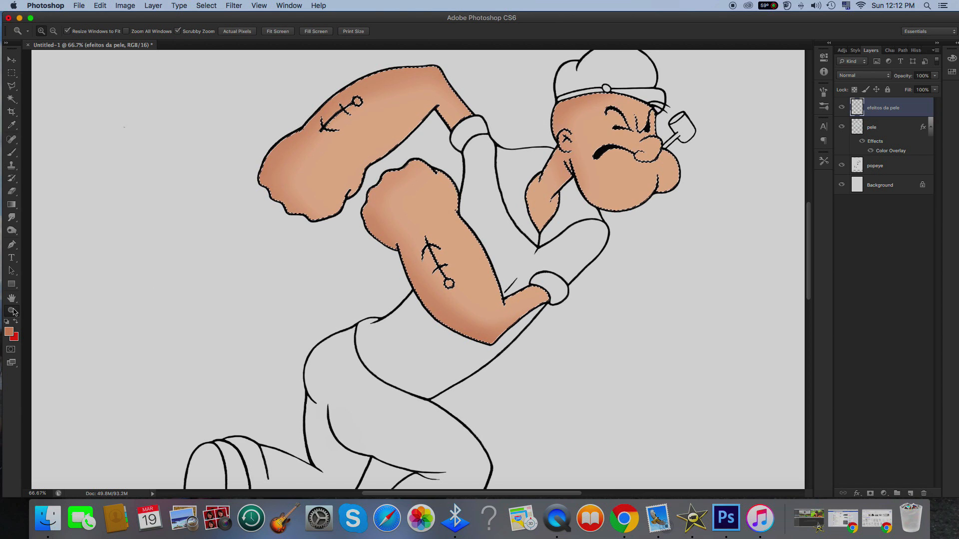
left_click(681, 193)
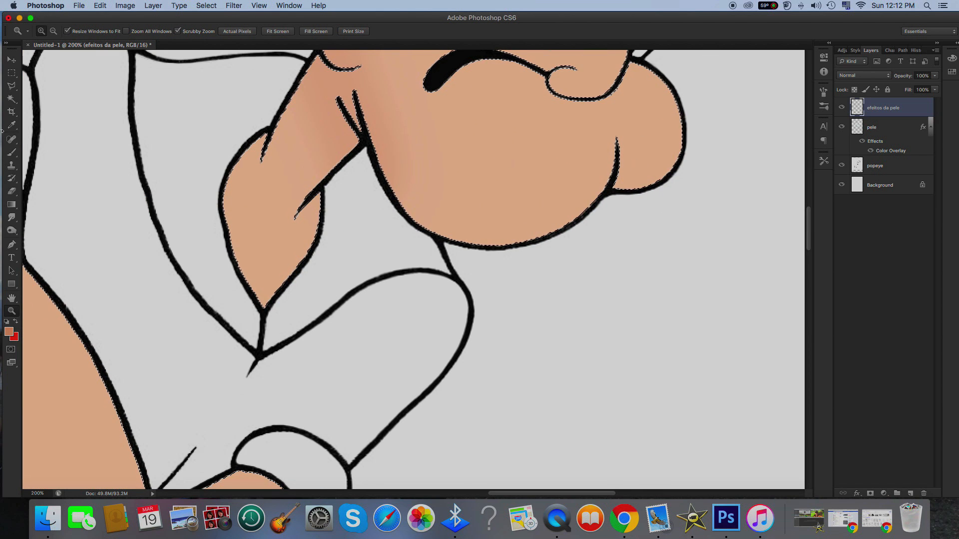
left_click(82, 165)
key("b")
key("super+minus")
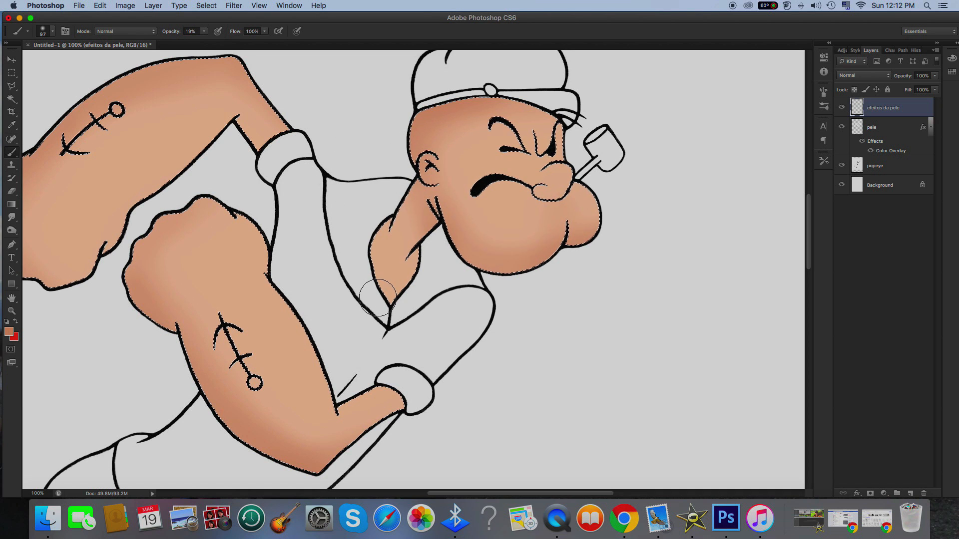
Reduce the brush size to 46 px and shade the neck and the finer areas of the face
left_click(48, 31)
left_click_drag(50, 61, 39, 61)
left_click_drag(549, 258, 565, 210)
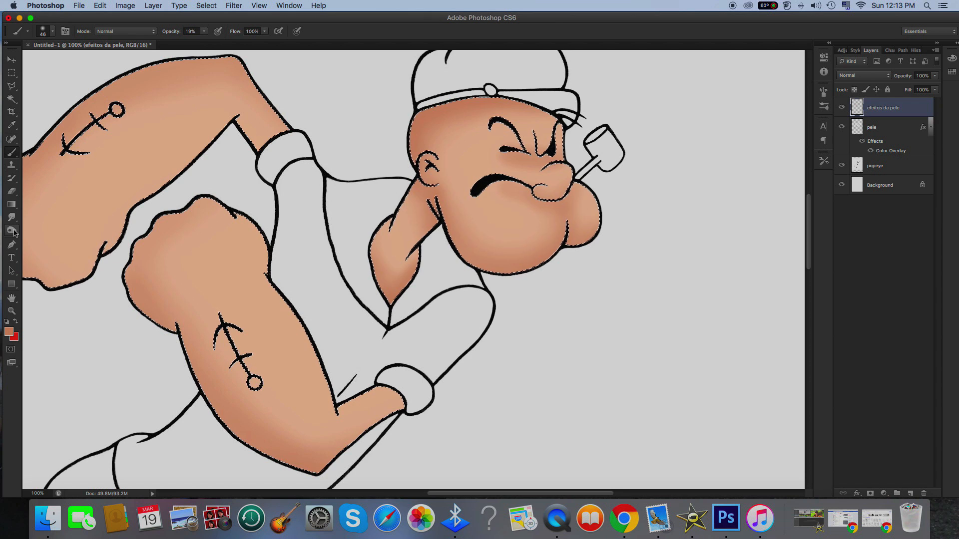
Set the foreground color to the pale skin tone f9dbca for the highlights
left_click(9, 331)
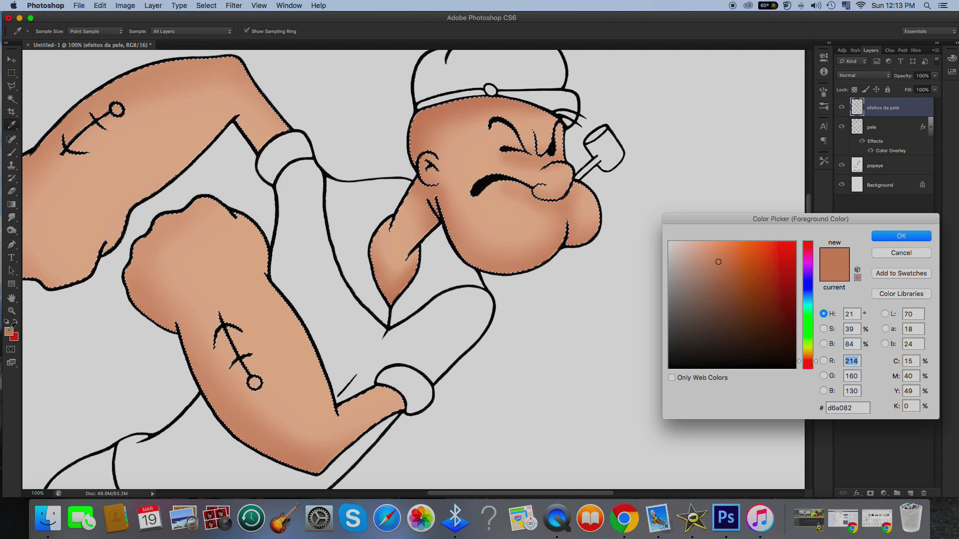
left_click(693, 244)
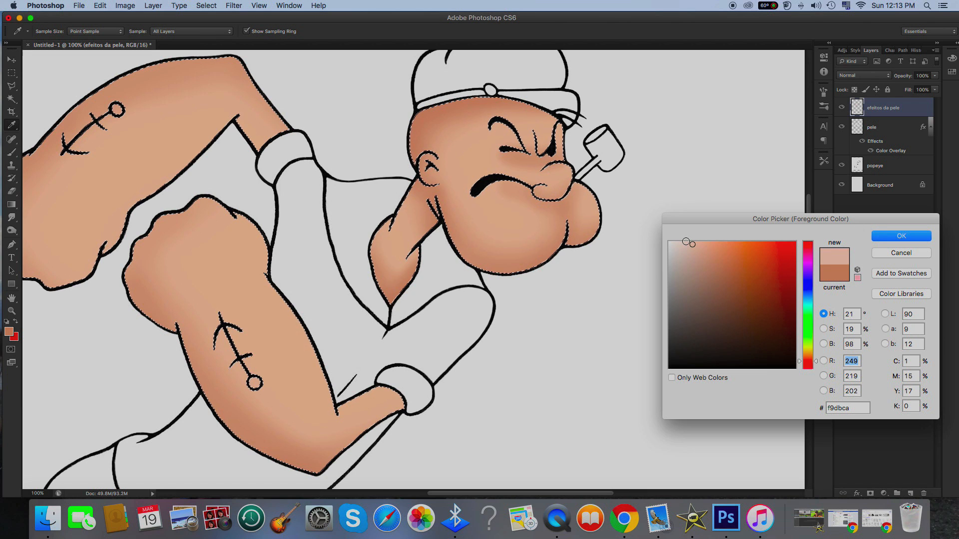
left_click(900, 236)
Paint soft highlights on the nose with a 23 px brush and on the face and jaw with a larger brush
key("b")
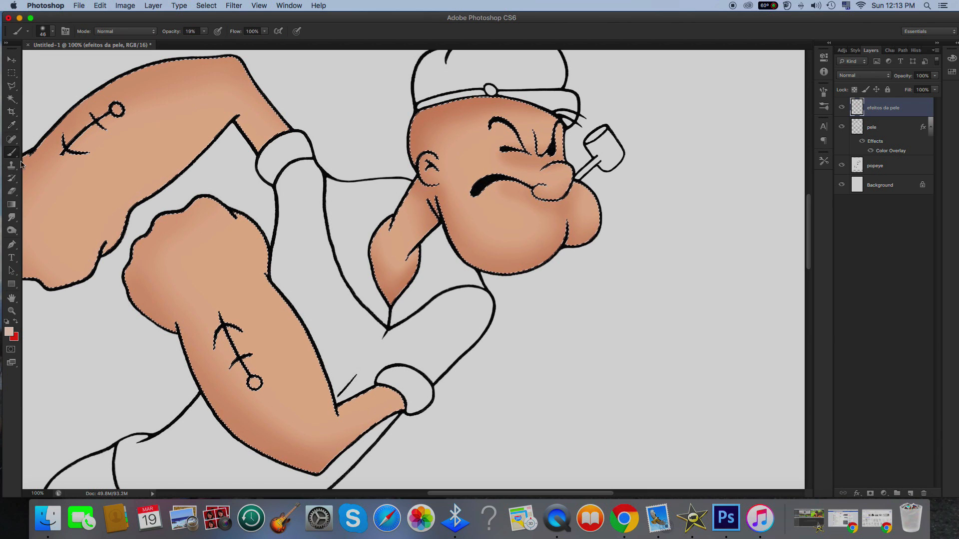
left_click(52, 31)
left_click_drag(39, 60, 29, 62)
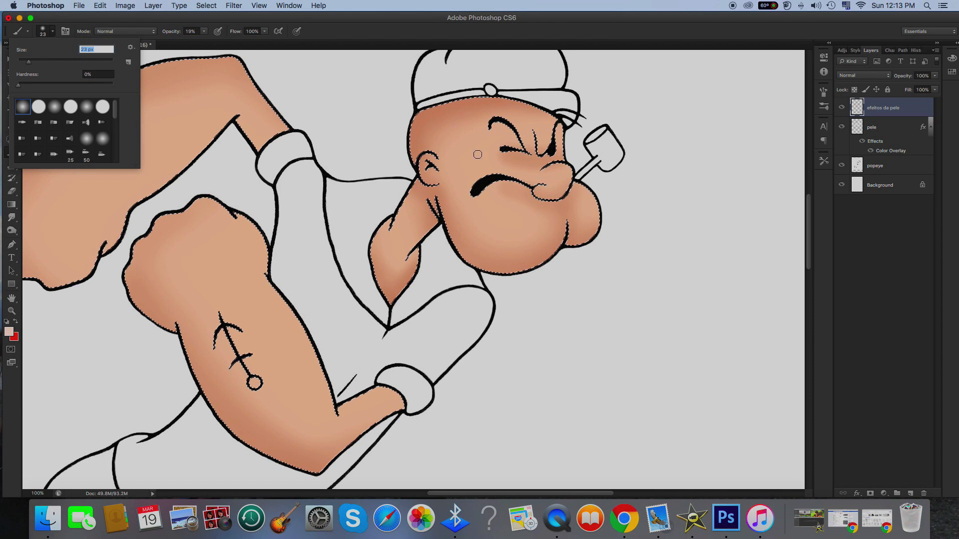
left_click(558, 179)
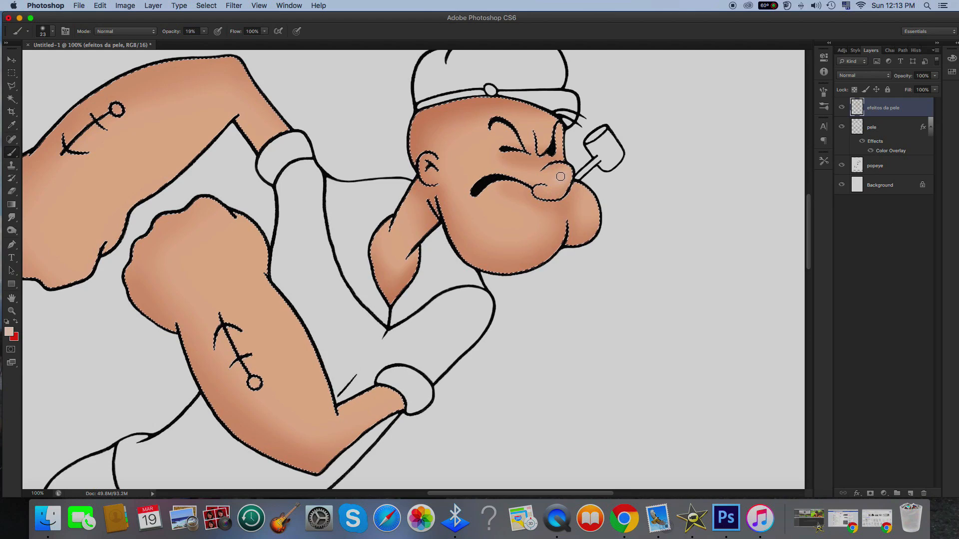
left_click(53, 32)
left_click_drag(55, 60, 44, 61)
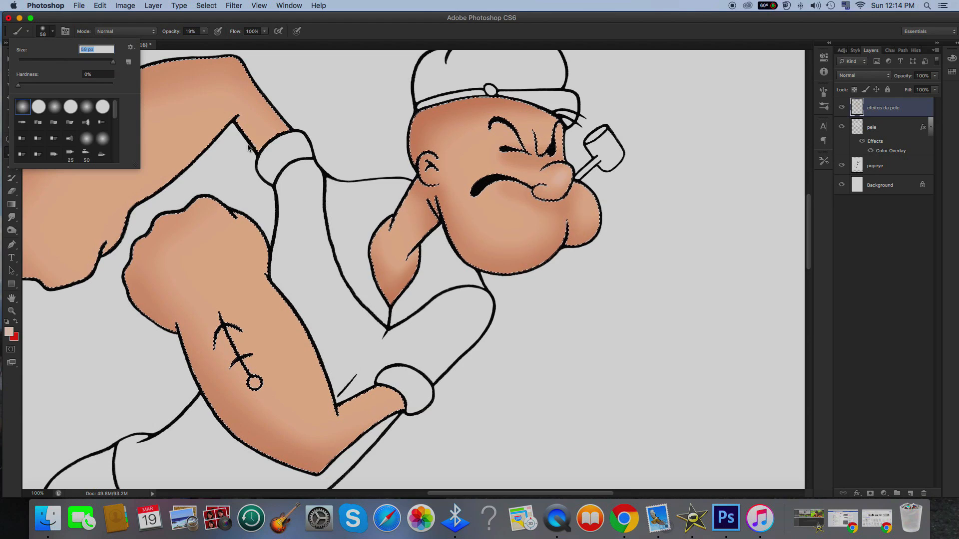
left_click(45, 60)
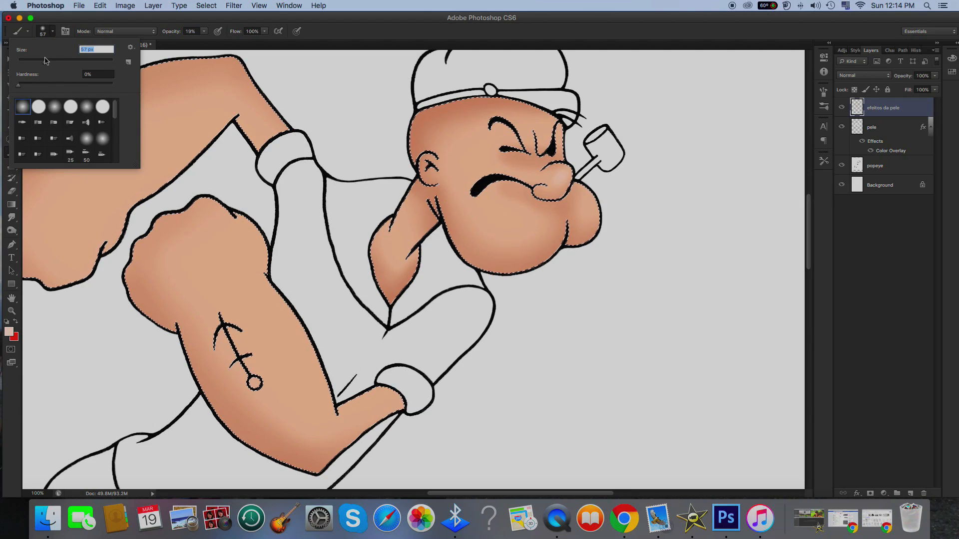
left_click(487, 225)
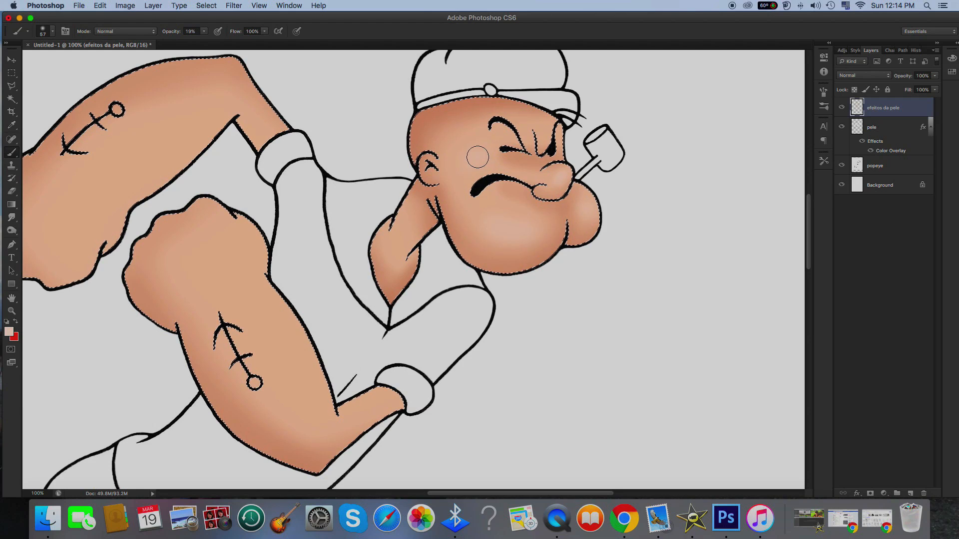
Enlarge the brush to 87 px and paint soft highlights along the middle of both arms
key("super+minus")
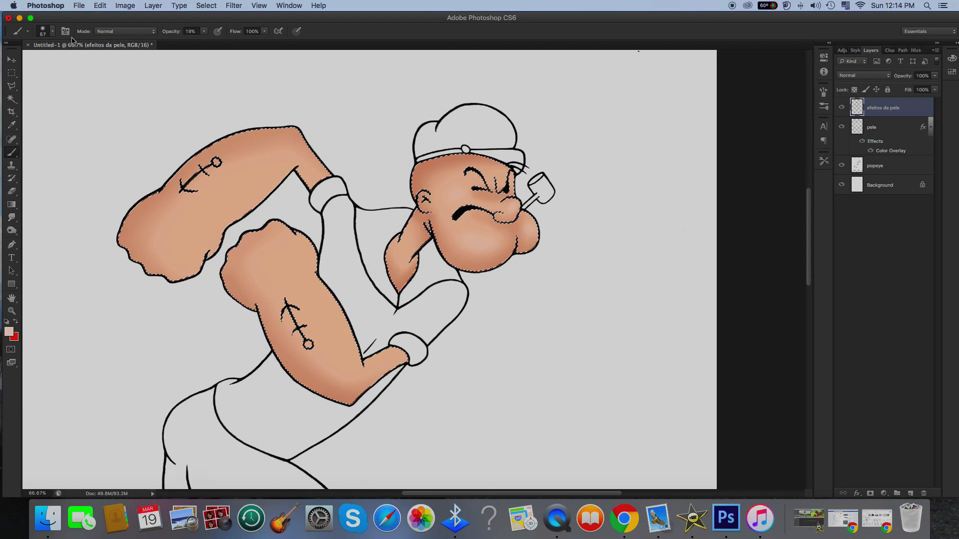
left_click(51, 33)
left_click_drag(53, 51, 60, 63)
left_click_drag(185, 229, 249, 177)
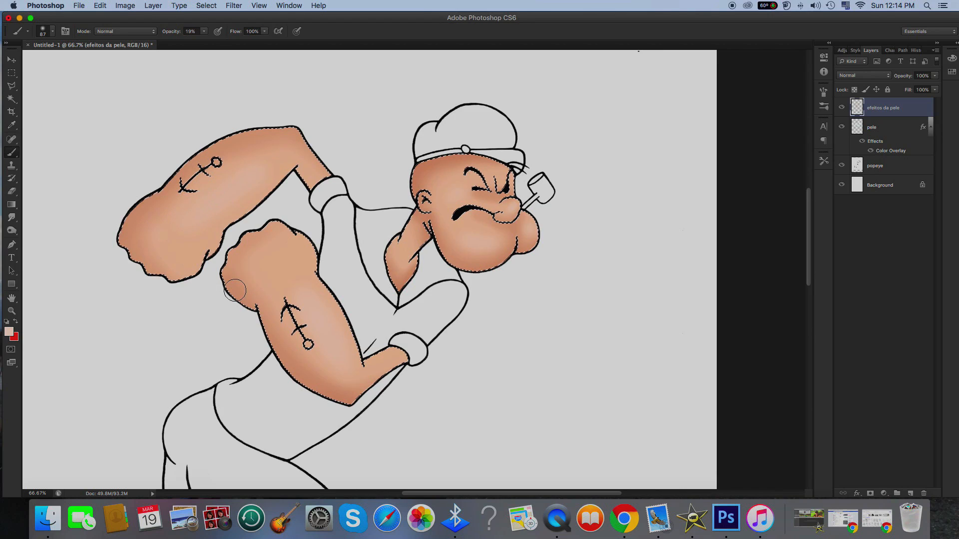
Try to smudge the rear arm's shading with the Smudge tool at 49 px, and undo the stroke
left_click(11, 218)
right_click(11, 218)
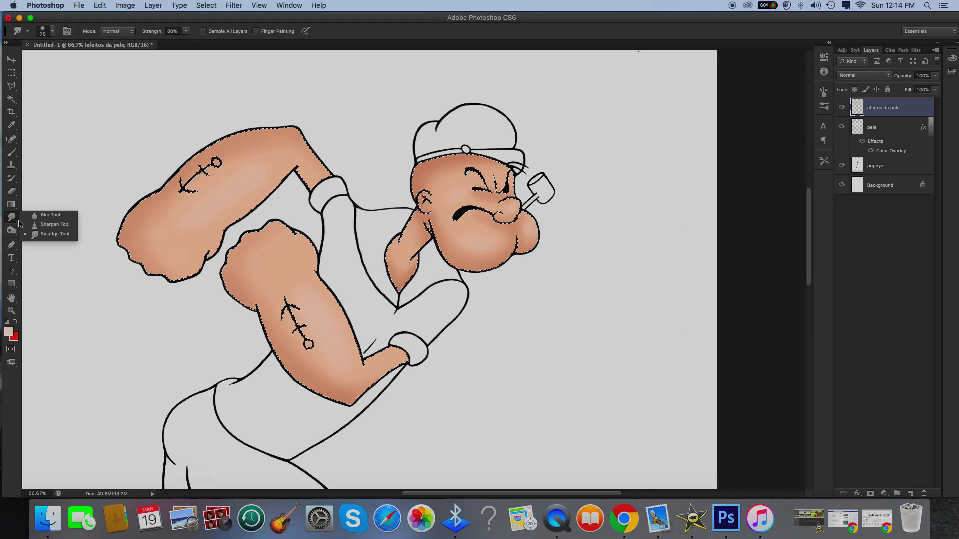
left_click(40, 233)
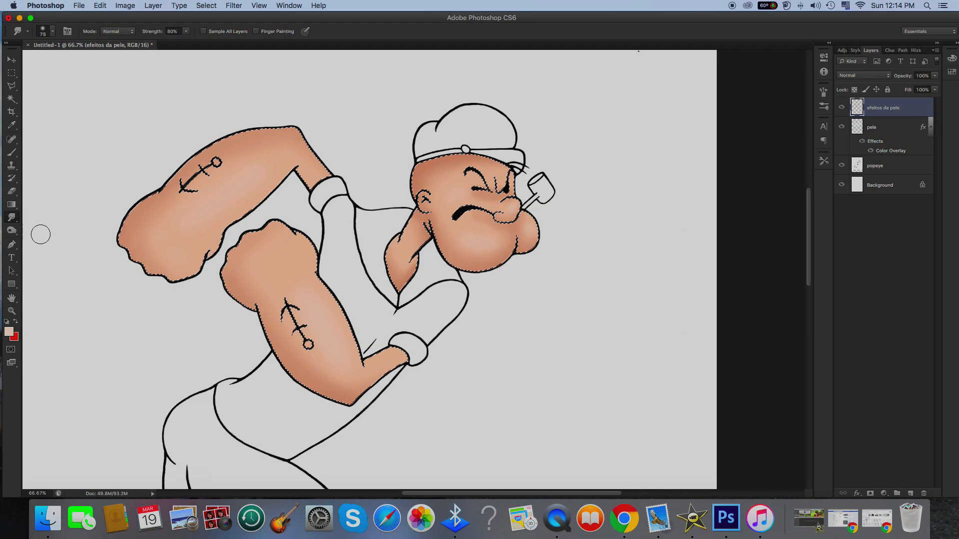
left_click(52, 31)
left_click_drag(60, 60, 42, 62)
left_click_drag(250, 144, 260, 197)
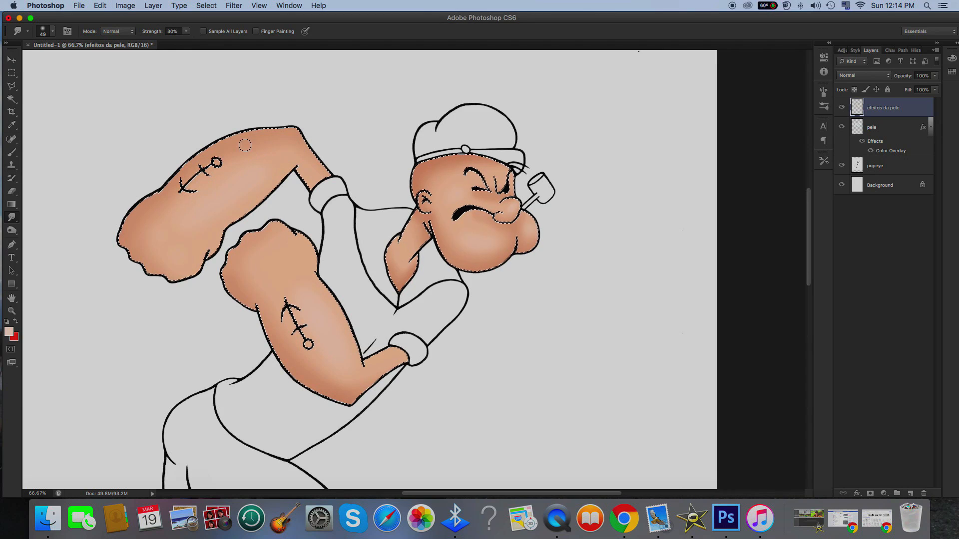
key("super+z")
Smudge the shading on both fists into soft finger-like streaks with the Smudge tool at 34 px, undoing unwanted strokes
double_click(11, 311)
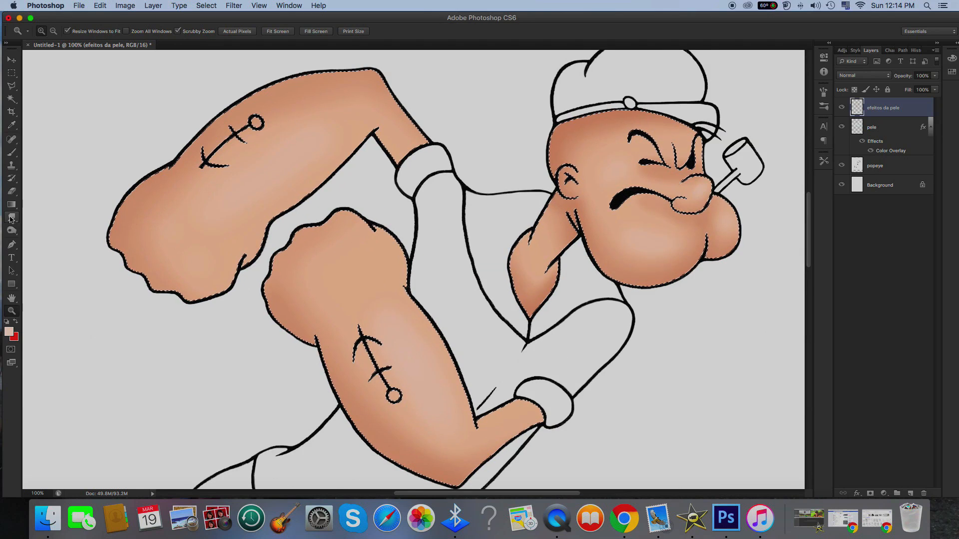
left_click(11, 217)
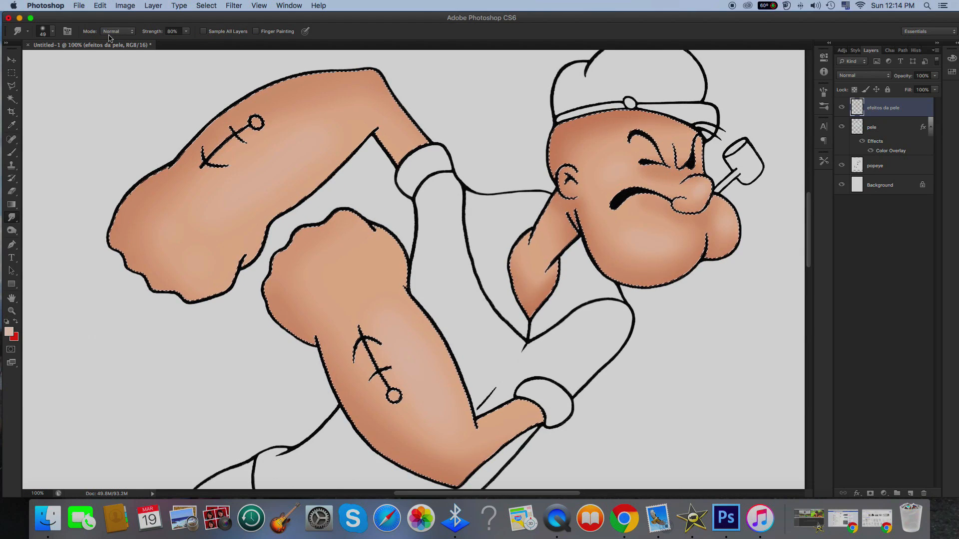
left_click(52, 30)
left_click_drag(43, 60, 40, 65)
left_click(258, 194)
left_click_drag(189, 284, 162, 265)
key("super+z")
key("super+z")
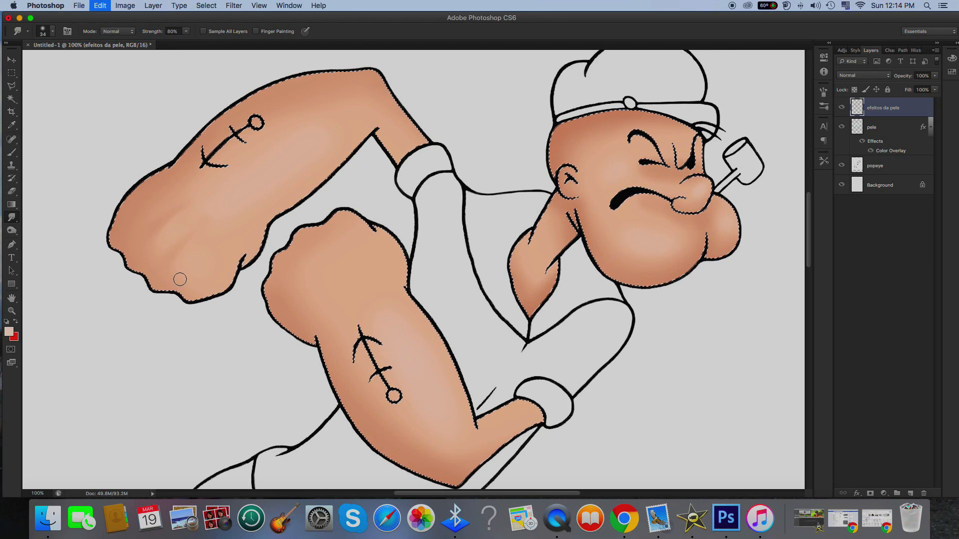
key("super+z")
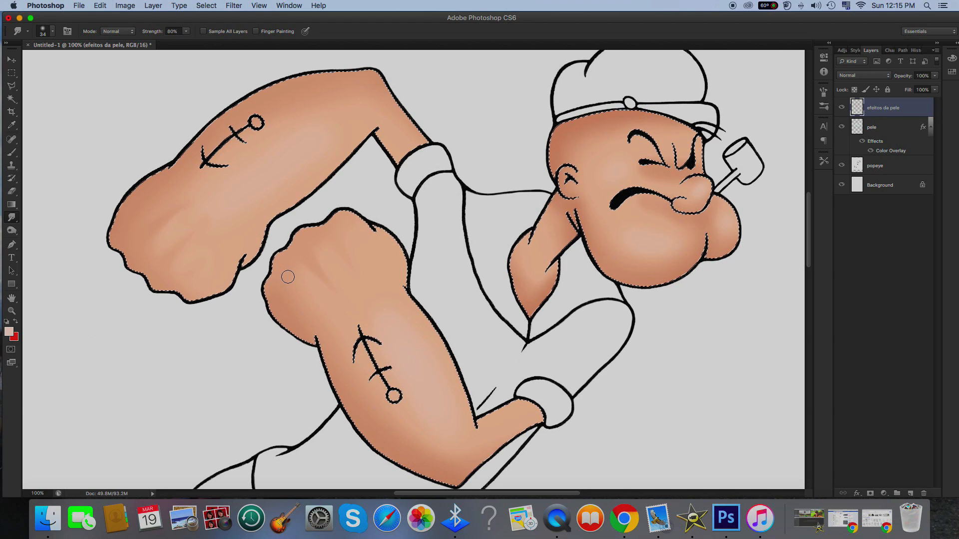
key("super+z")
Deselect the skin area and compare the drawing with the efeitos da pele layer hidden and shown
key("super+minus")
key("super+minus")
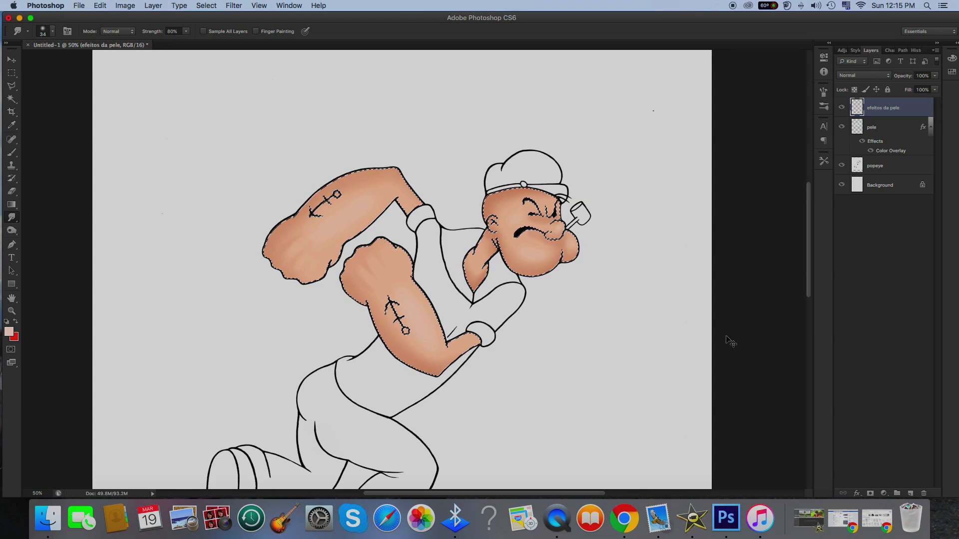
key("super+d")
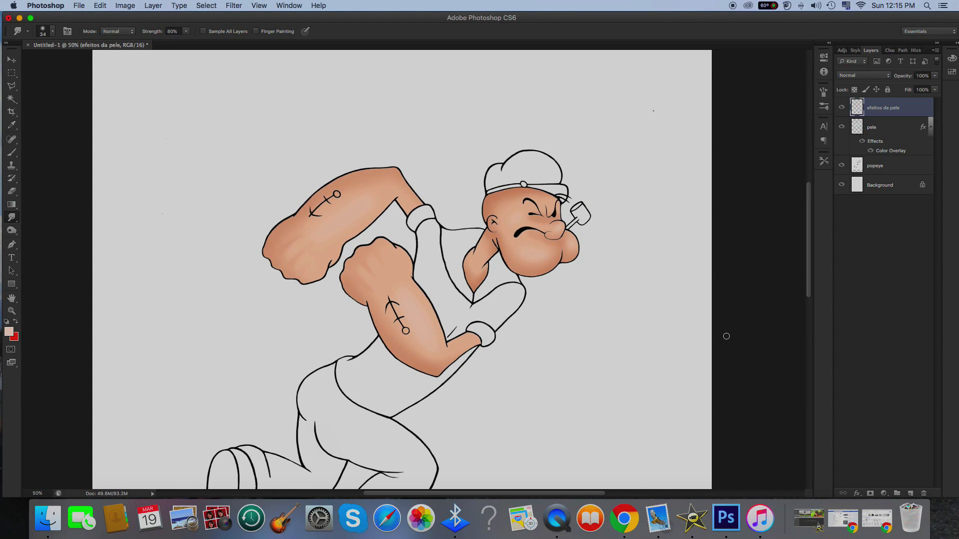
left_click(840, 108)
left_click(840, 108)
Duplicate the efeitos da pele layer to intensify the shading, and compare the drawing with and without the copy
right_click(906, 114)
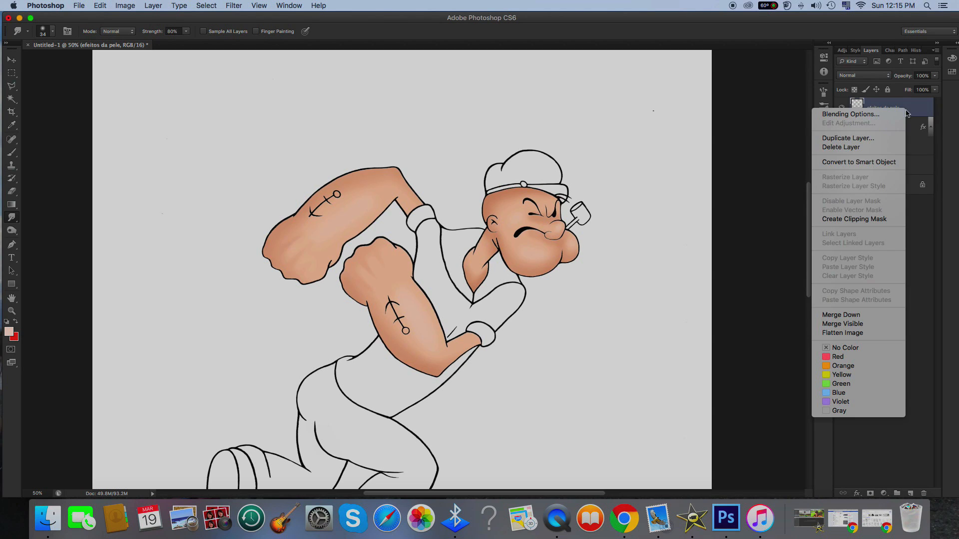
left_click(848, 142)
left_click(580, 212)
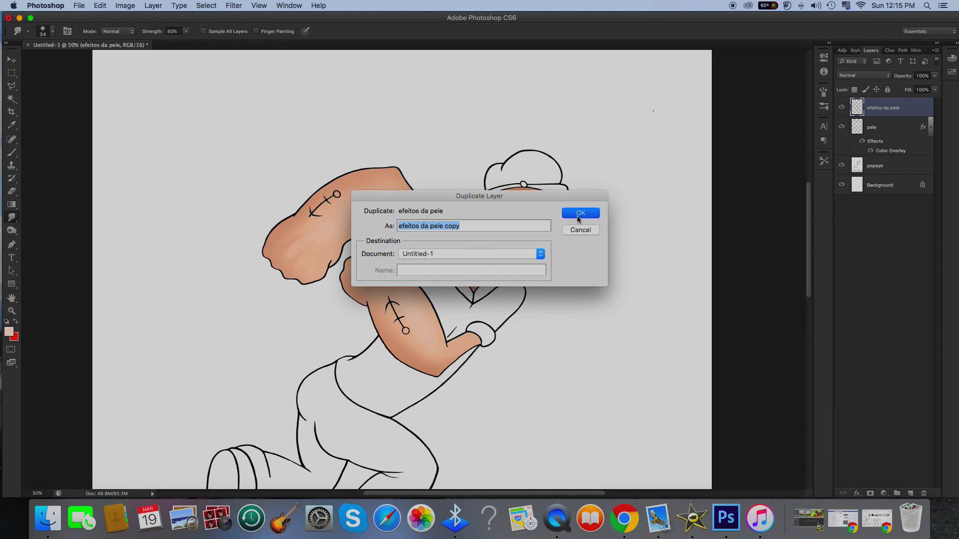
left_click(840, 108)
left_click(840, 110)
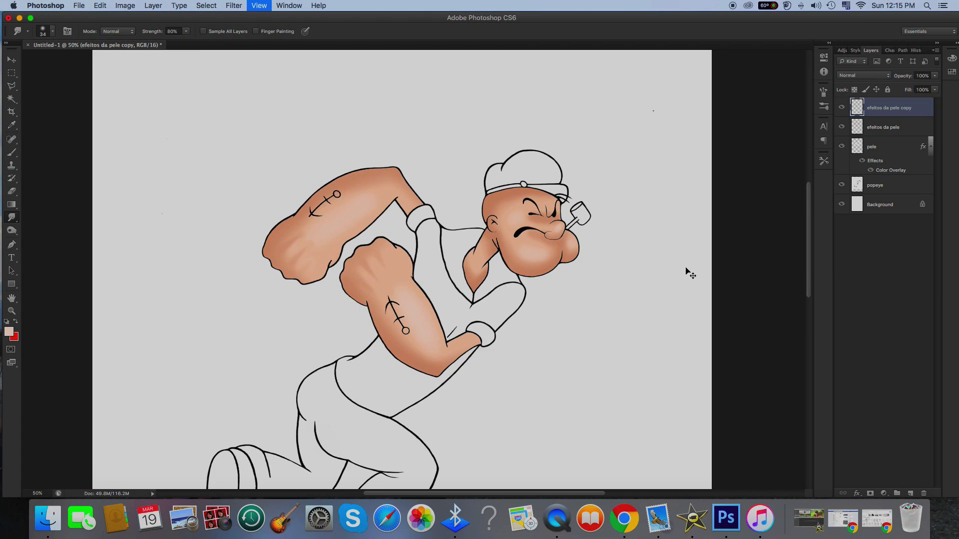
key("super+minus")
key("super+minus")
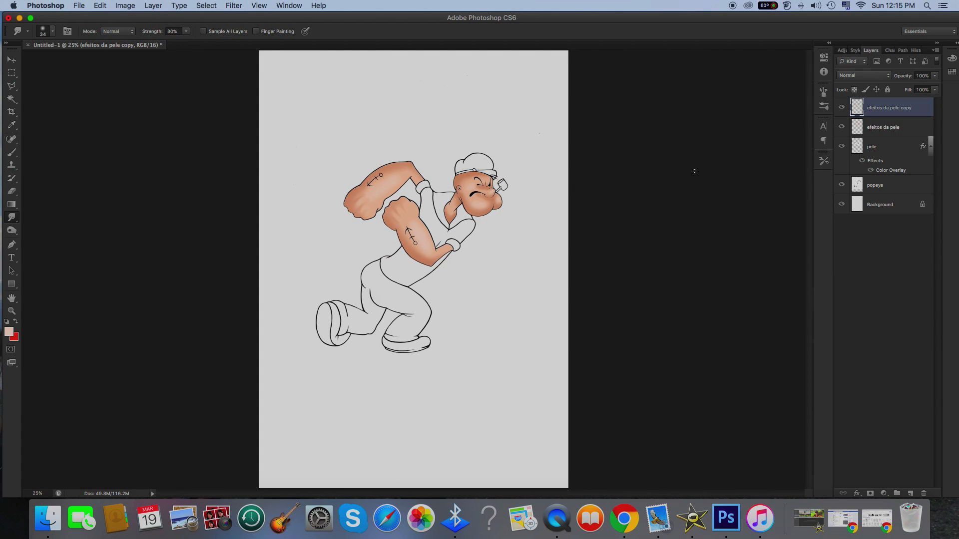
Merge the efeitos da pele copy, efeitos da pele and pele layers into one, and check it by toggling its visibility
left_click(895, 129, "shift")
left_click(893, 149, "shift")
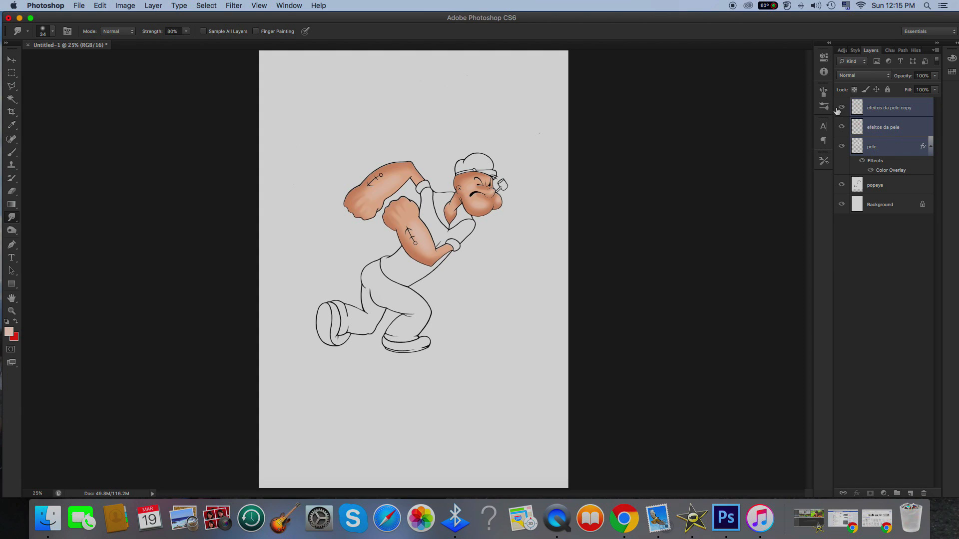
right_click(888, 149)
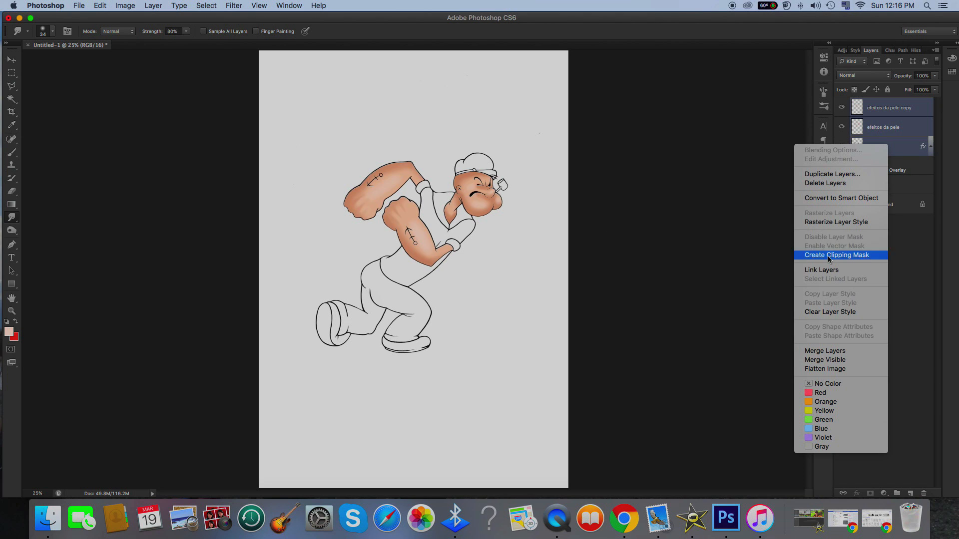
left_click(815, 351)
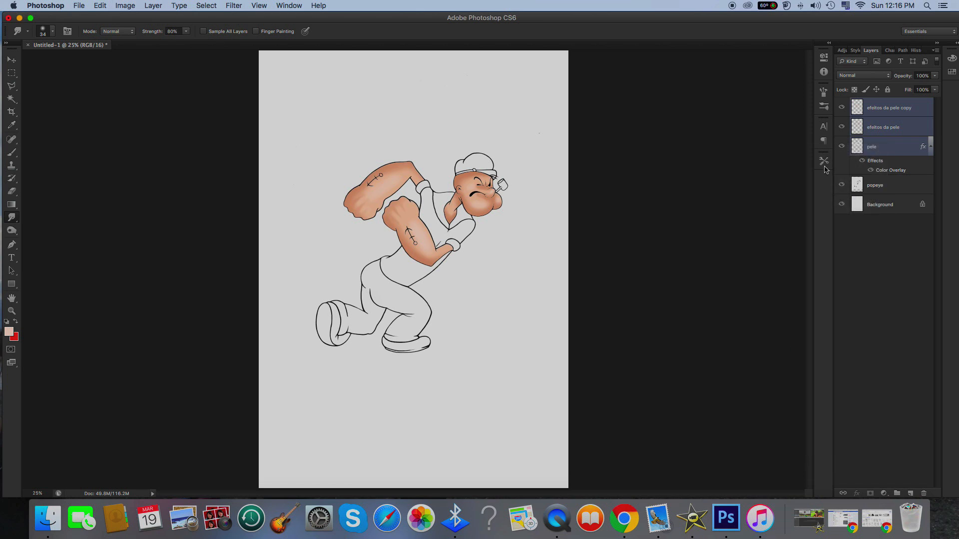
left_click(842, 113)
left_click(843, 115)
left_click(842, 113)
left_click(842, 114)
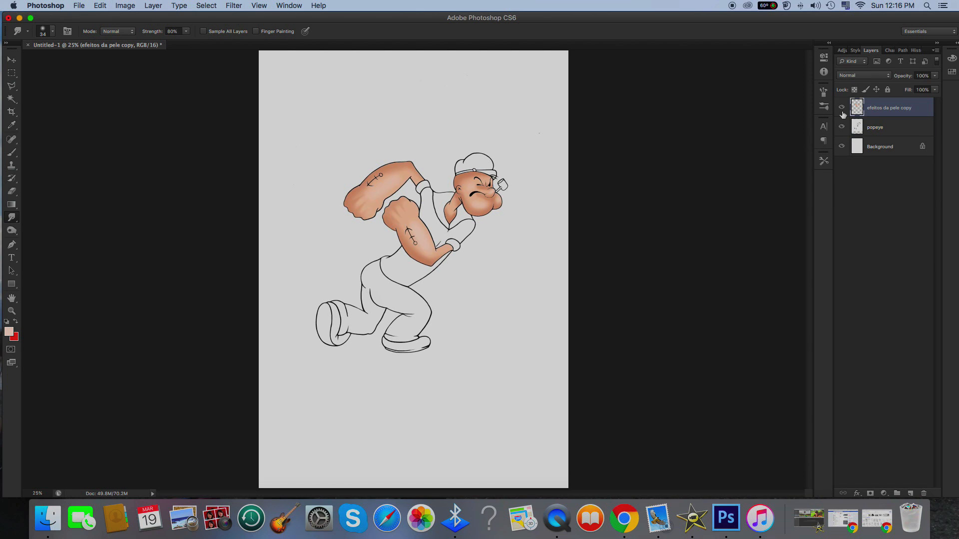
Rename the merged skin layer as pele and toggle its visibility to check it
double_click(880, 108)
type("pele")
key("Return")
left_click(842, 107)
left_click(841, 107)
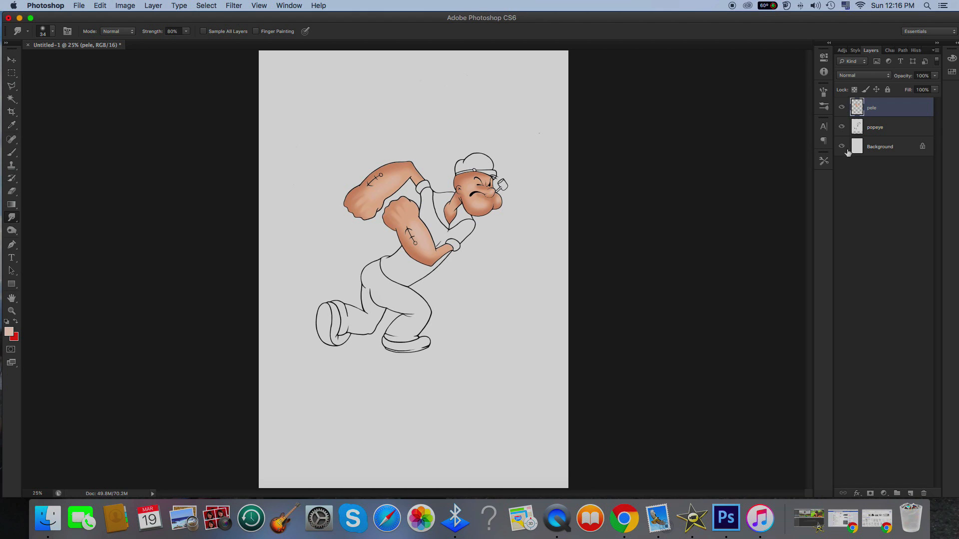
Select the shirt regions of the popeye layer with the Magic Wand at tolerance 50
left_click(878, 127)
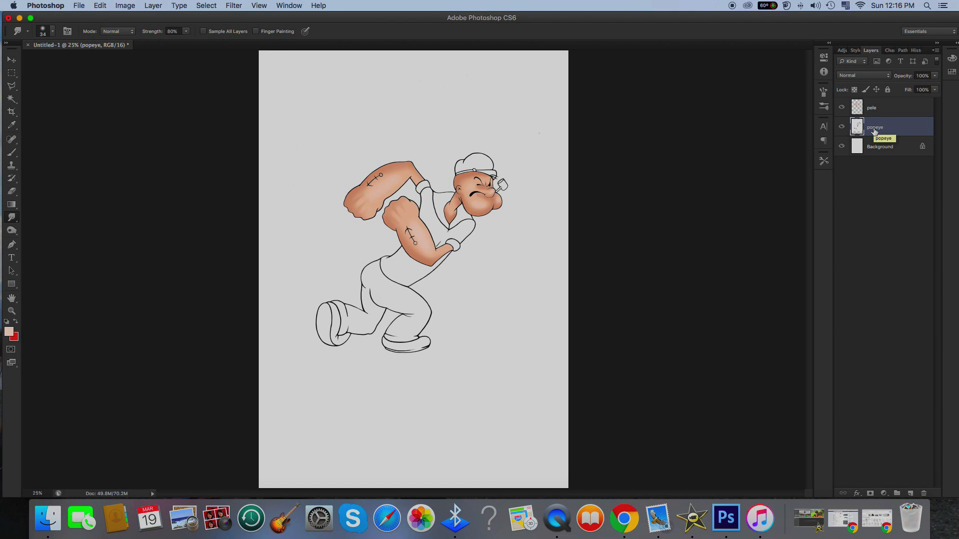
left_click(11, 311)
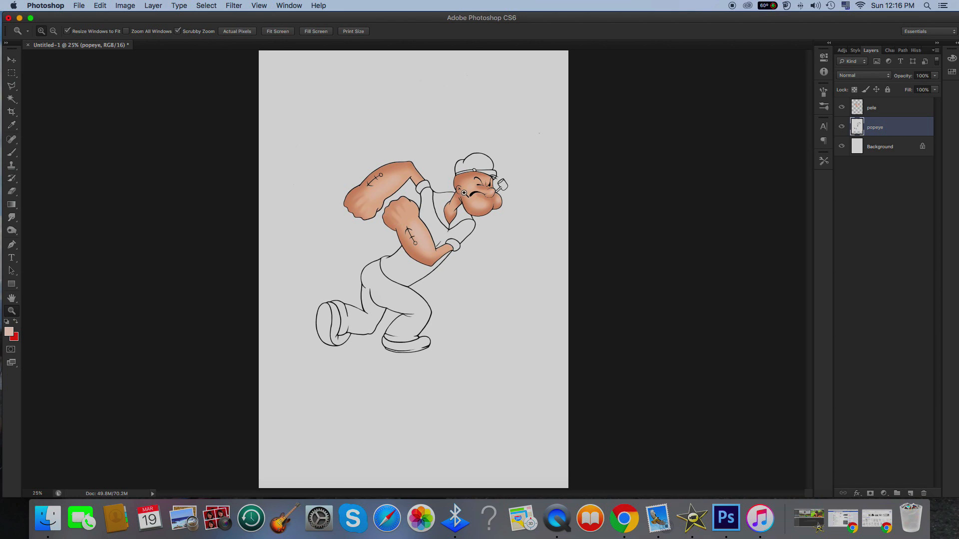
left_click(464, 193)
left_click(467, 194)
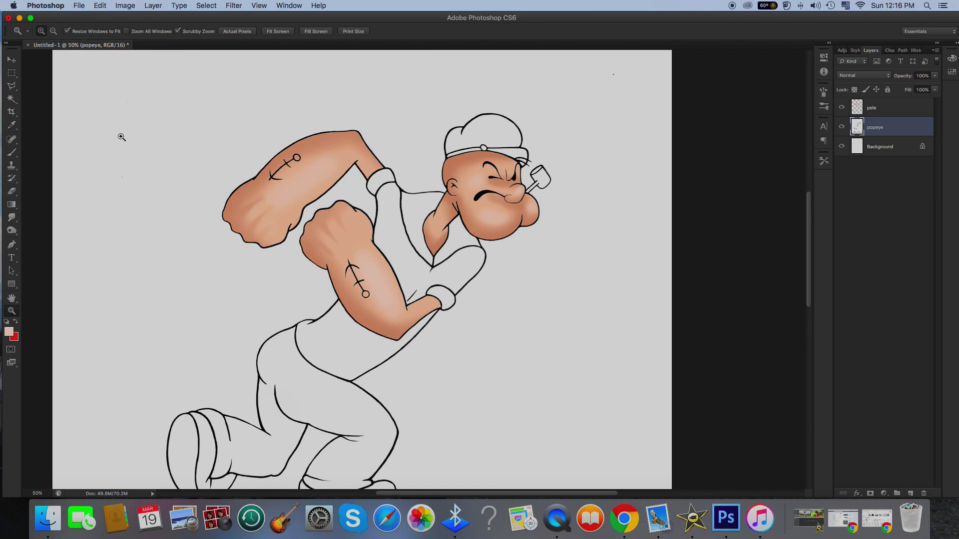
left_click(11, 99)
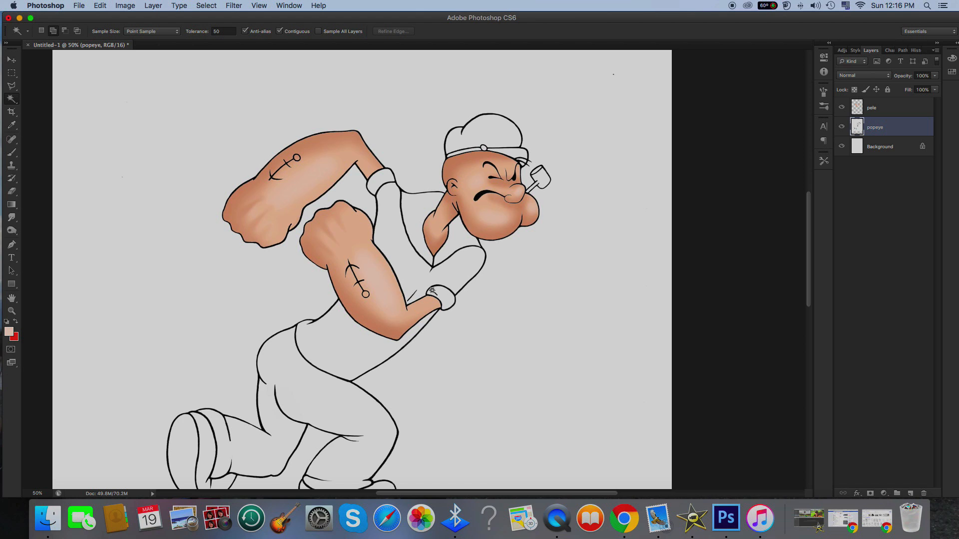
left_click(393, 237)
left_click(354, 351)
Copy the selected shirt areas onto a new layer and name it camiseta
key("super+c")
key("super+v")
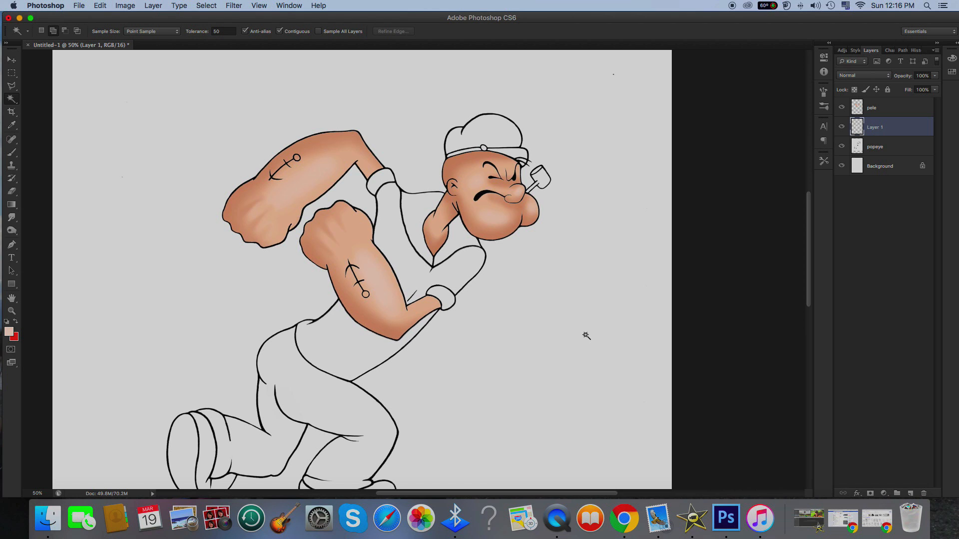
double_click(875, 127)
type("camiseta")
key("Return")
Apply a Color Overlay to the camiseta layer in slate blue #627389
left_click(857, 494)
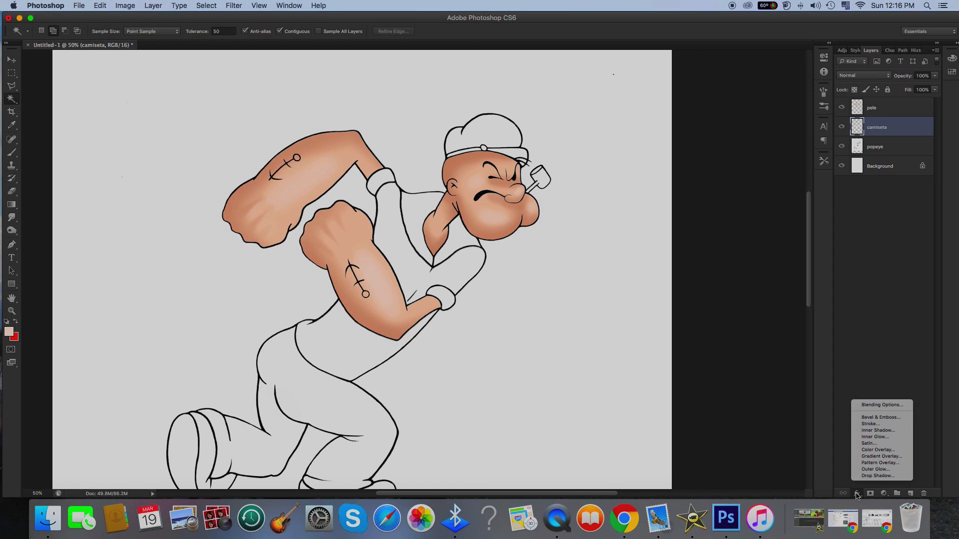
left_click(863, 451)
left_click(796, 243)
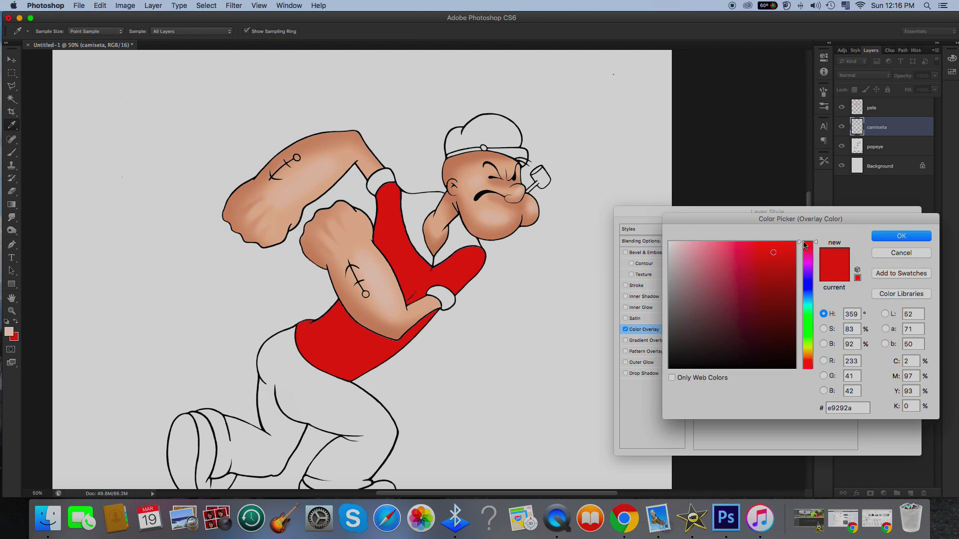
left_click(806, 293)
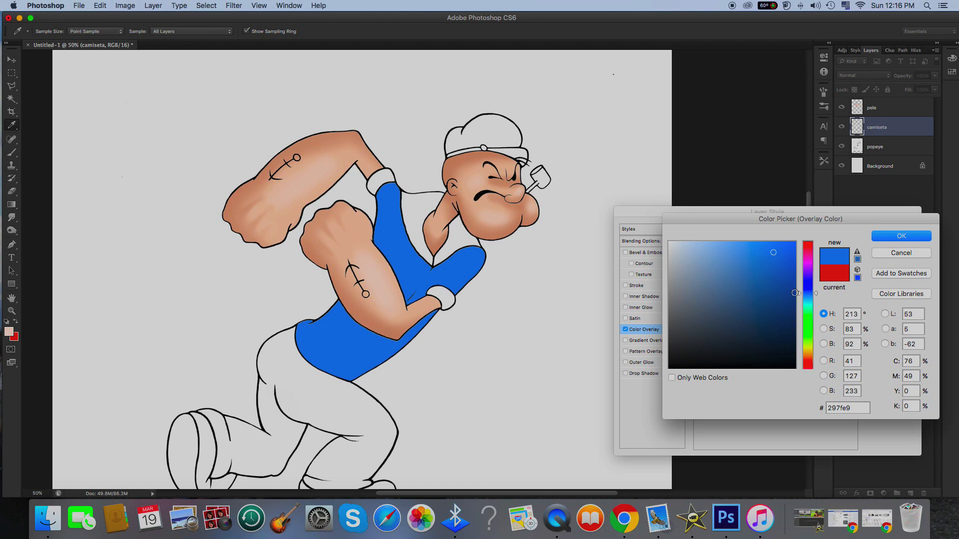
left_click(698, 312)
left_click(709, 308)
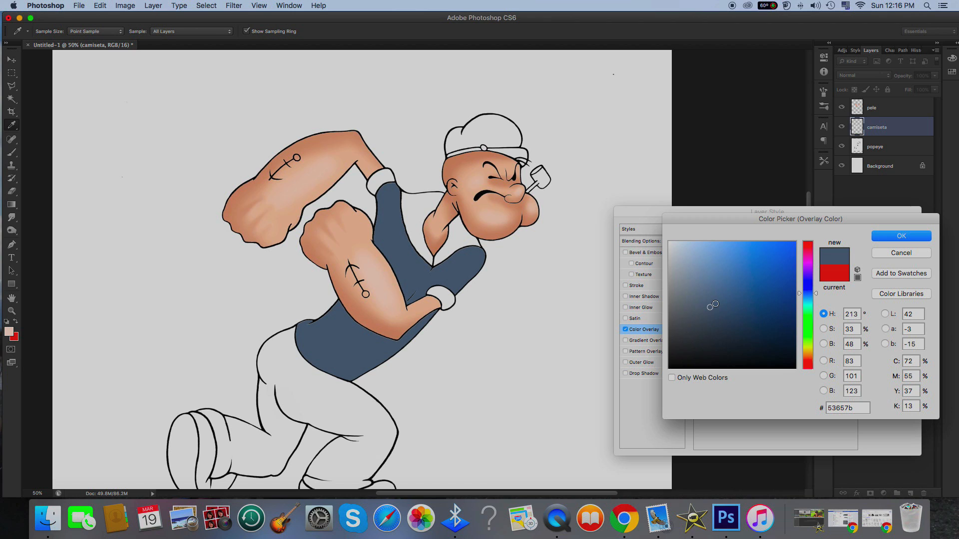
left_click(717, 301)
left_click(705, 306)
left_click_drag(704, 305, 707, 306)
left_click(705, 300)
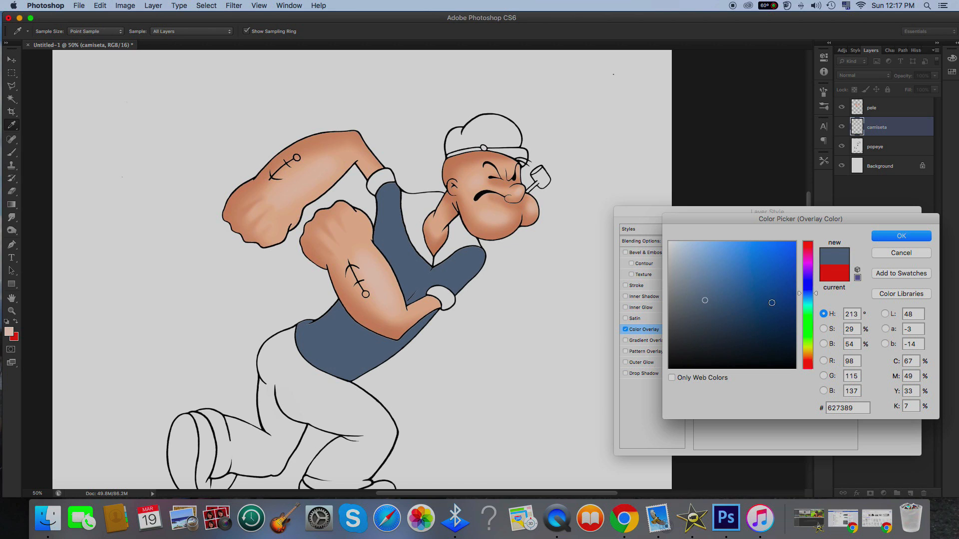
left_click(879, 240)
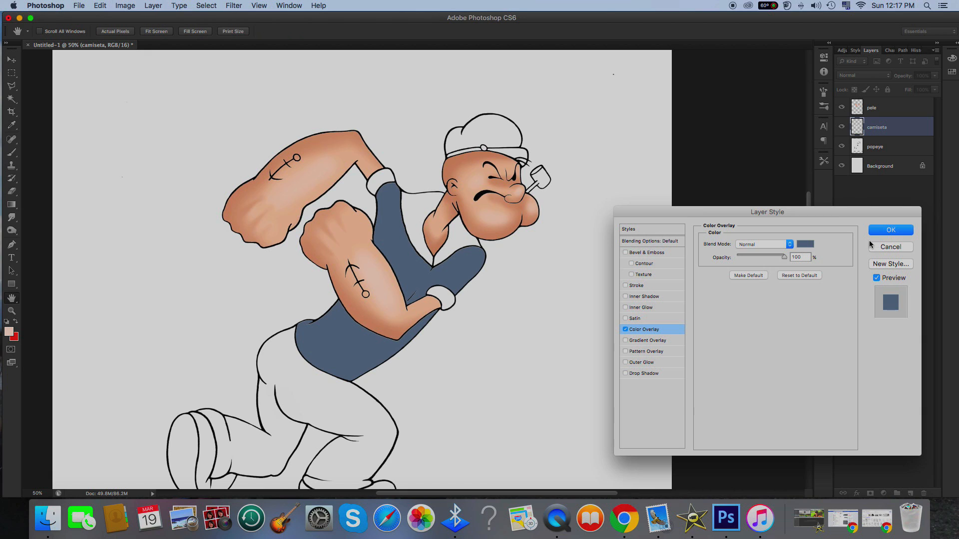
left_click(891, 229)
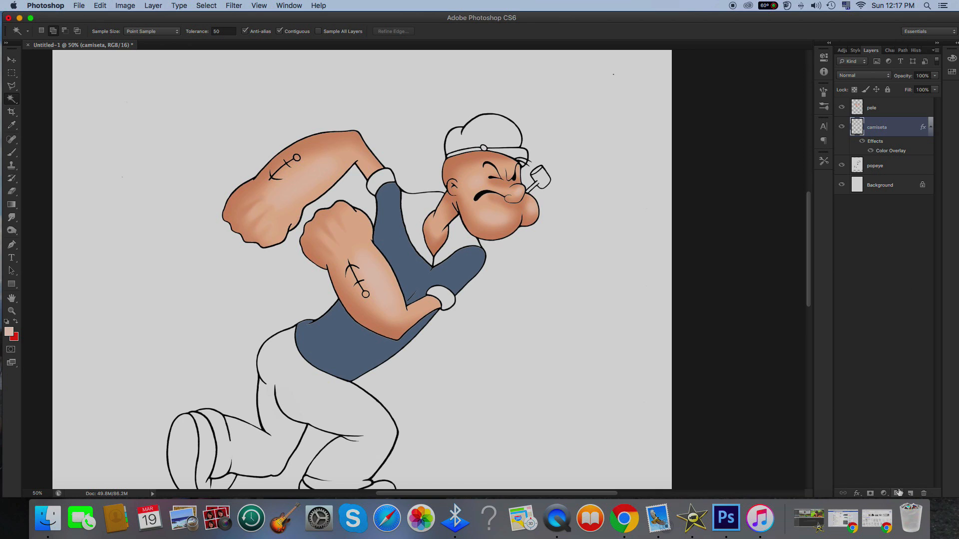
On a new layer above camiseta with the shirt outline loaded as selection, set the foreground to the darker shirt blue #3f5774
left_click(910, 494)
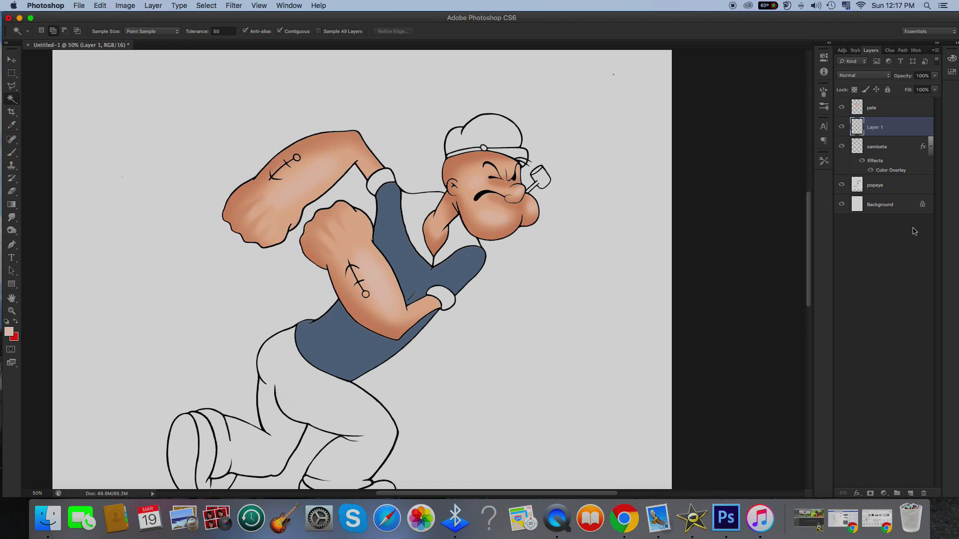
left_click(857, 149, "super")
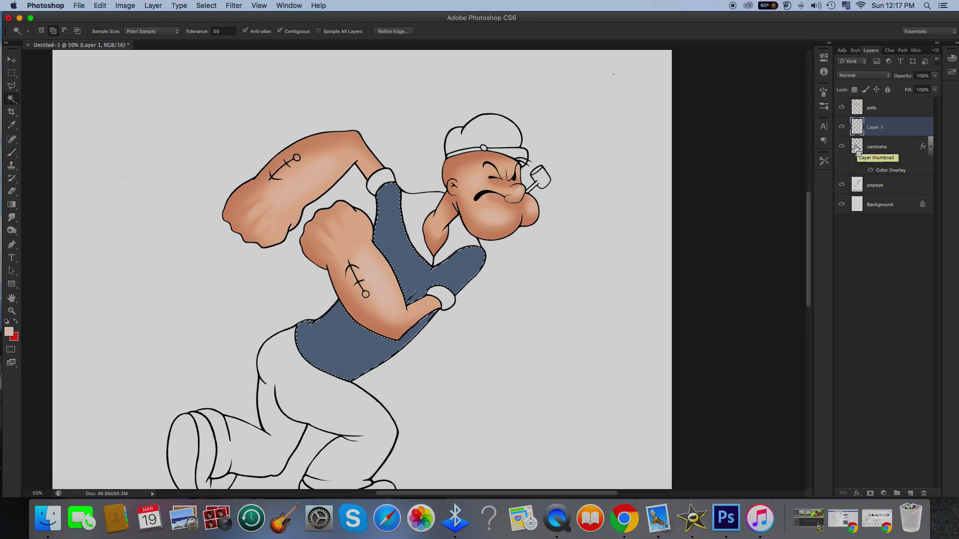
left_click(11, 125)
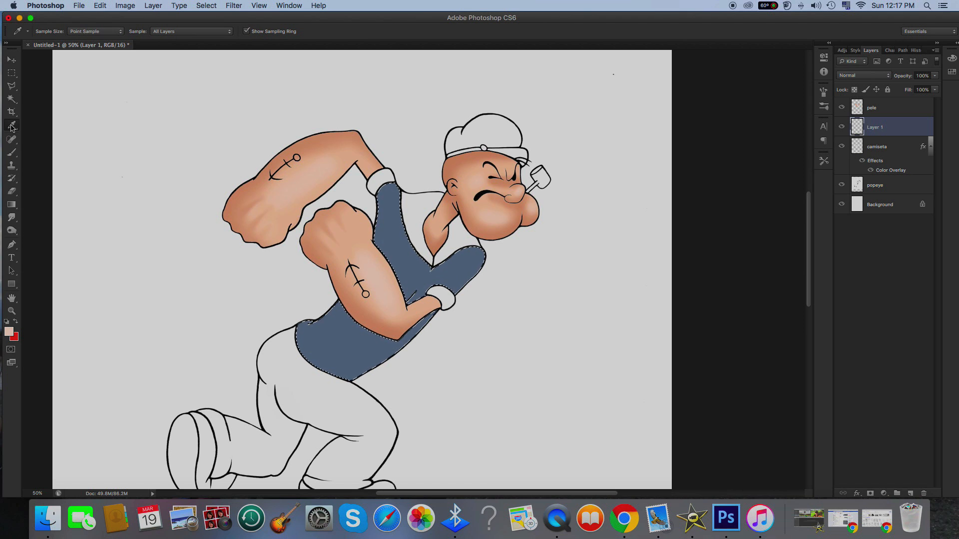
left_click(392, 229)
left_click(8, 331)
left_click_drag(712, 310, 727, 310)
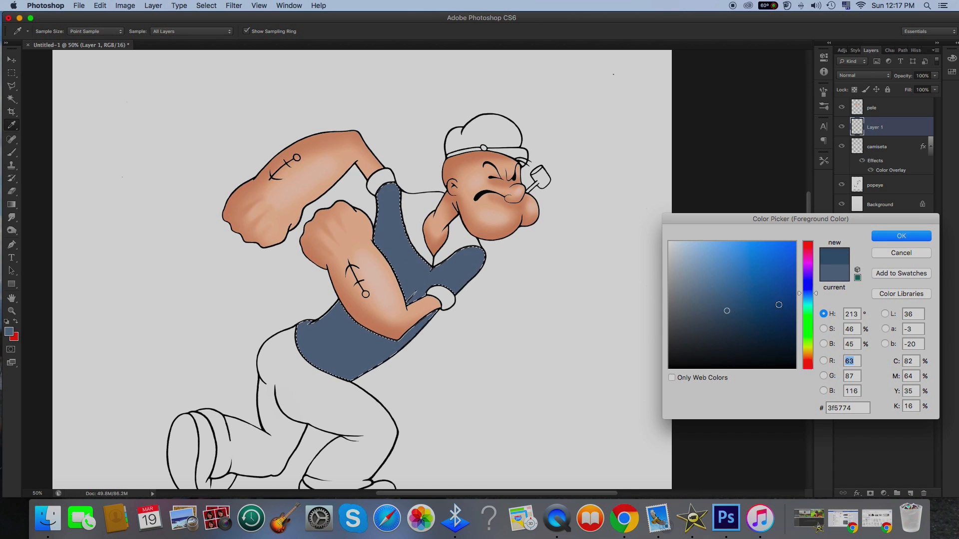
left_click(887, 237)
Shade the shirt's edges with a soft 138 px brush at 0% hardness, raising the opacity to 33%
left_click(12, 153)
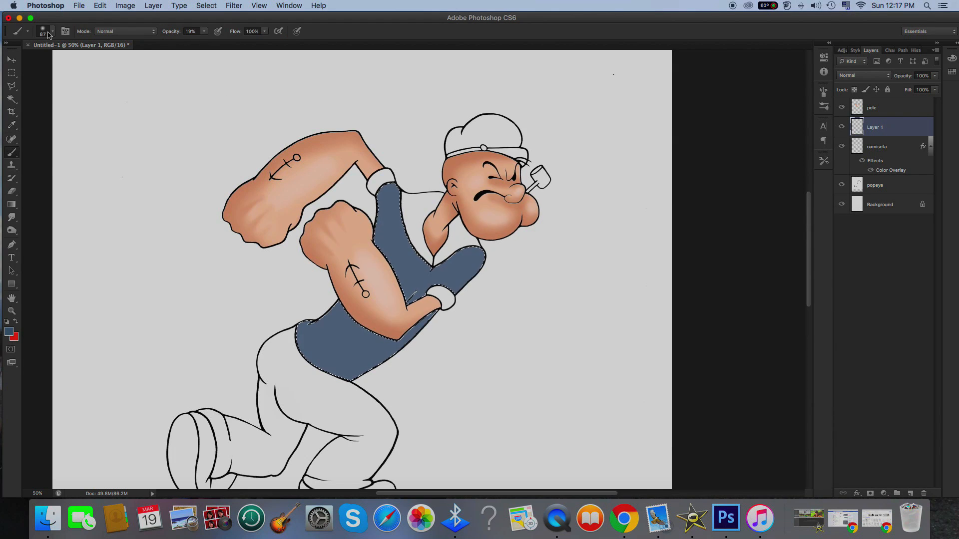
left_click(50, 31)
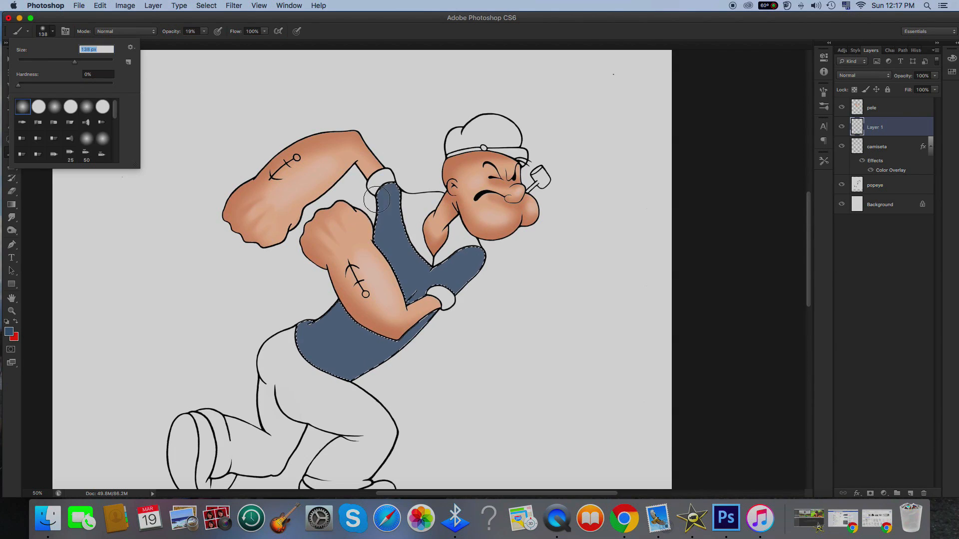
left_click(368, 266)
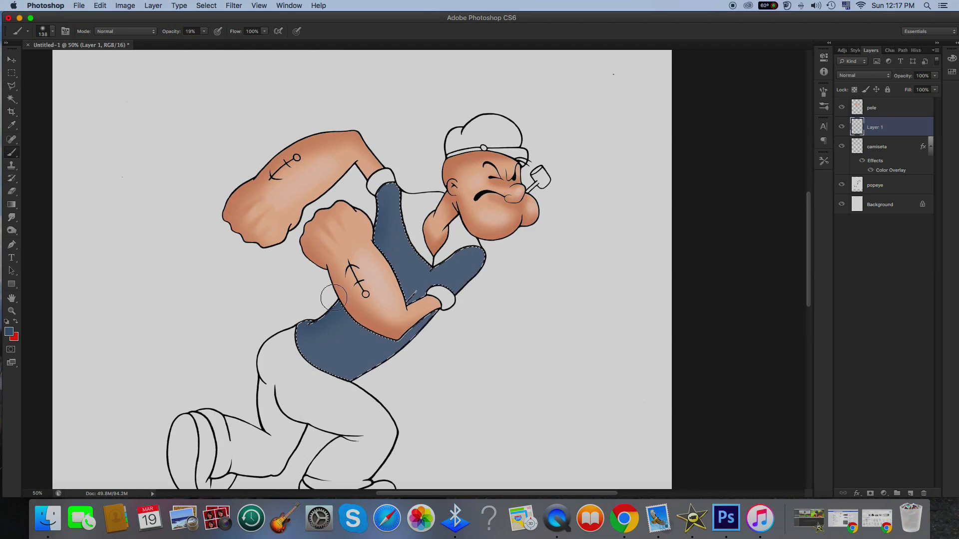
left_click(204, 33)
left_click_drag(211, 42, 212, 42)
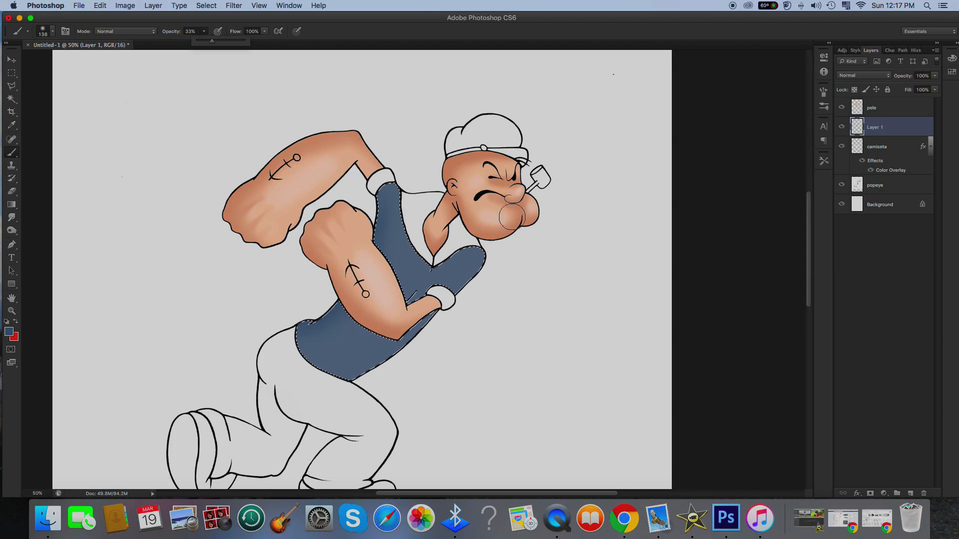
left_click(412, 211)
left_click_drag(472, 238, 430, 262)
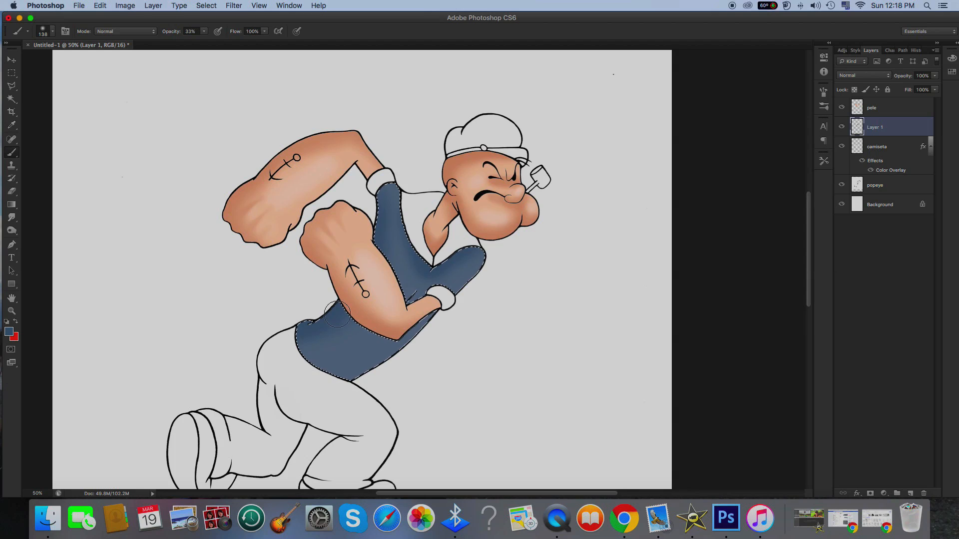
Deepen the shirt's edge shading with the darker blue #304a69, and deselect the shirt
left_click(8, 332)
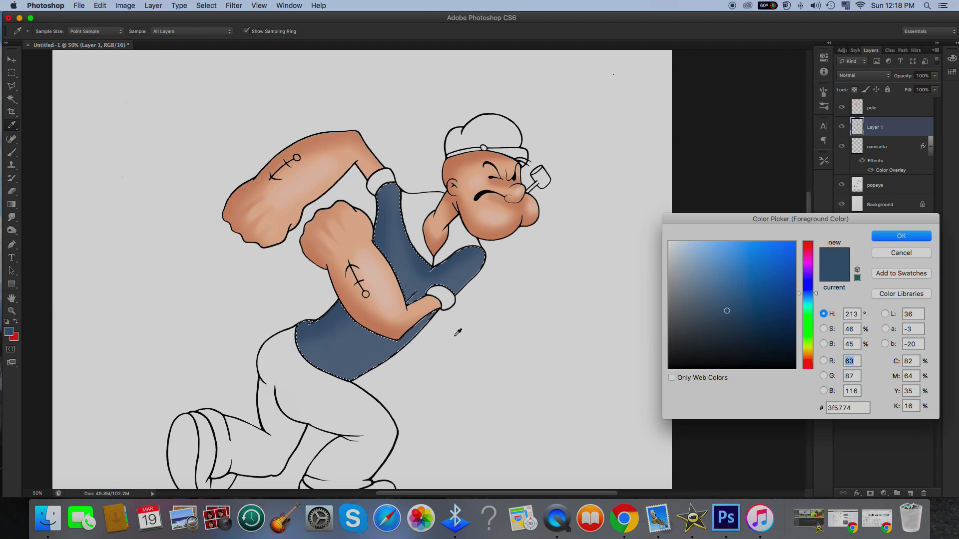
left_click(737, 317)
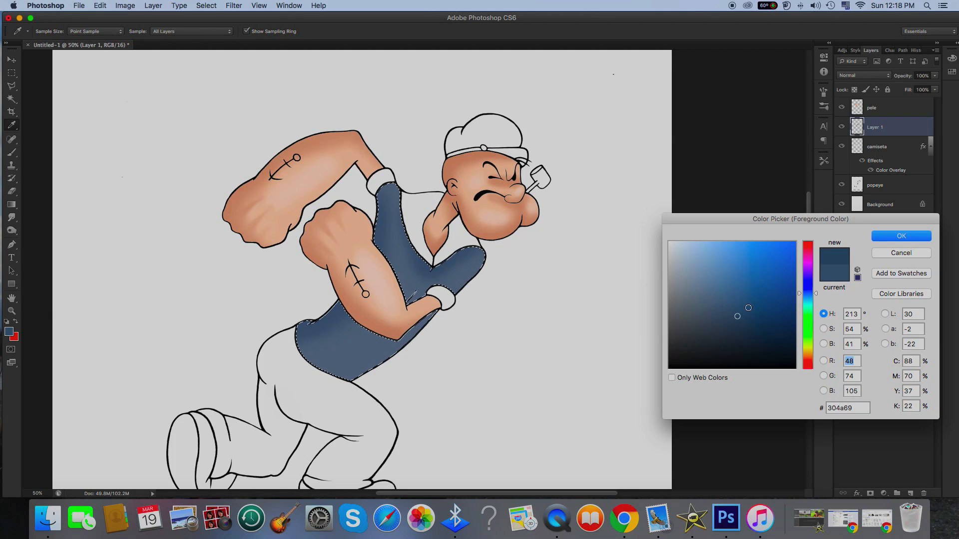
left_click(901, 236)
key("b")
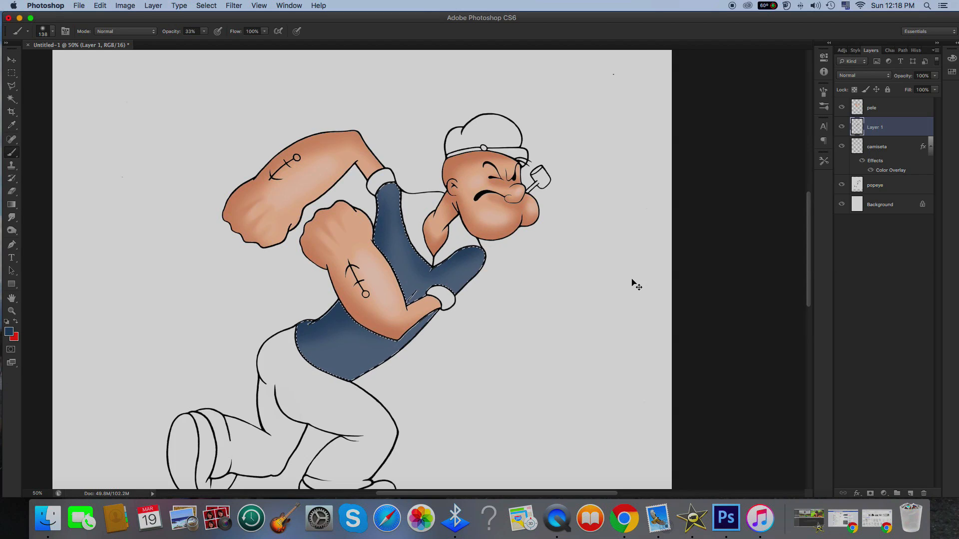
key("super+d")
Merge the shirt shading layer with camiseta and rename the merged layer as camiseta
left_click(874, 147, "shift")
right_click(875, 149)
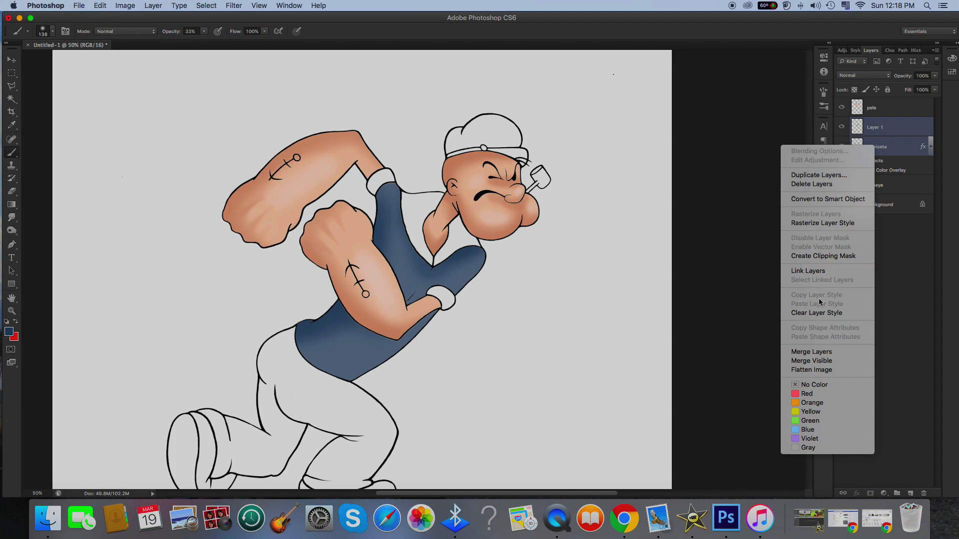
left_click(817, 352)
left_click(842, 128)
left_click(842, 127)
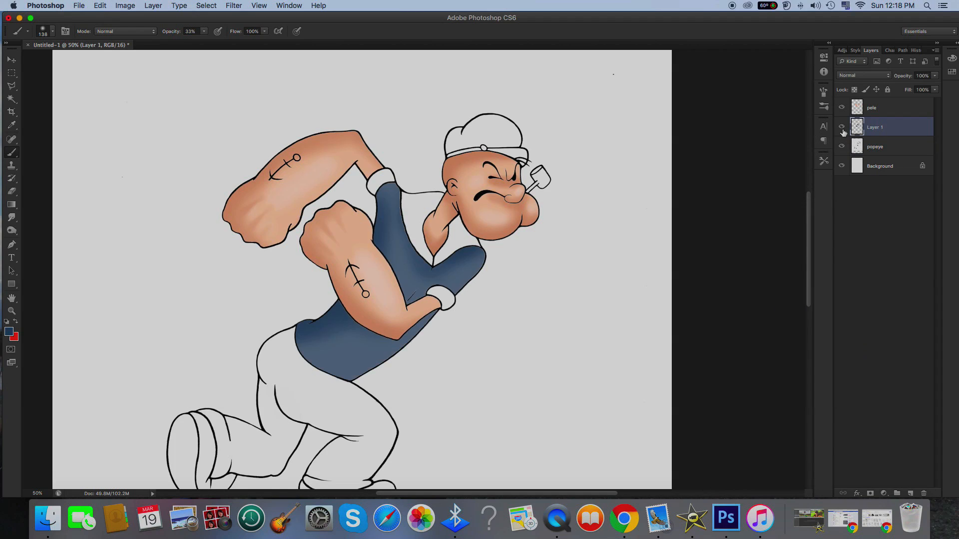
double_click(877, 129)
type("camiseta")
key("Return")
Lighten the front sleeve above the white cuff using the Dodge Tool at 61 px, with Highlights range and 20% exposure
left_click(11, 233)
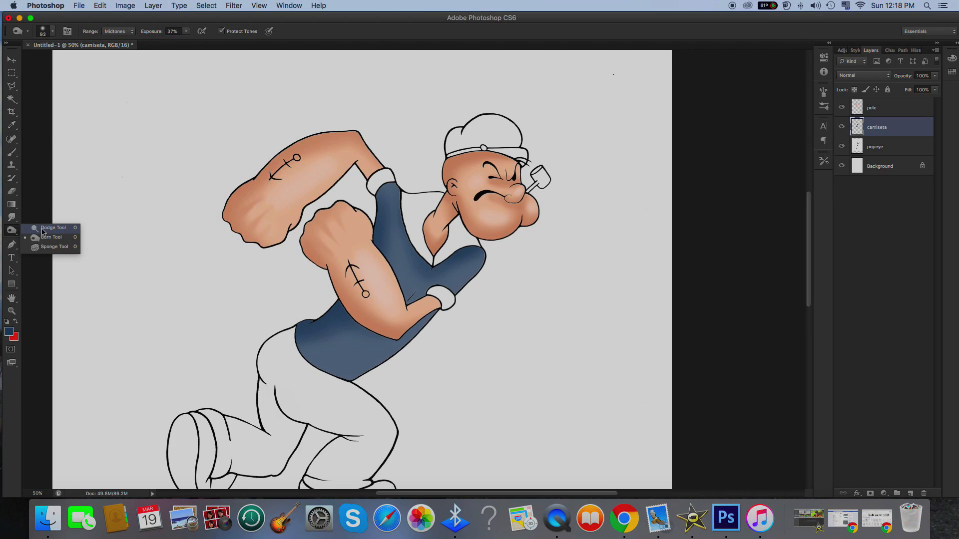
left_click(43, 228)
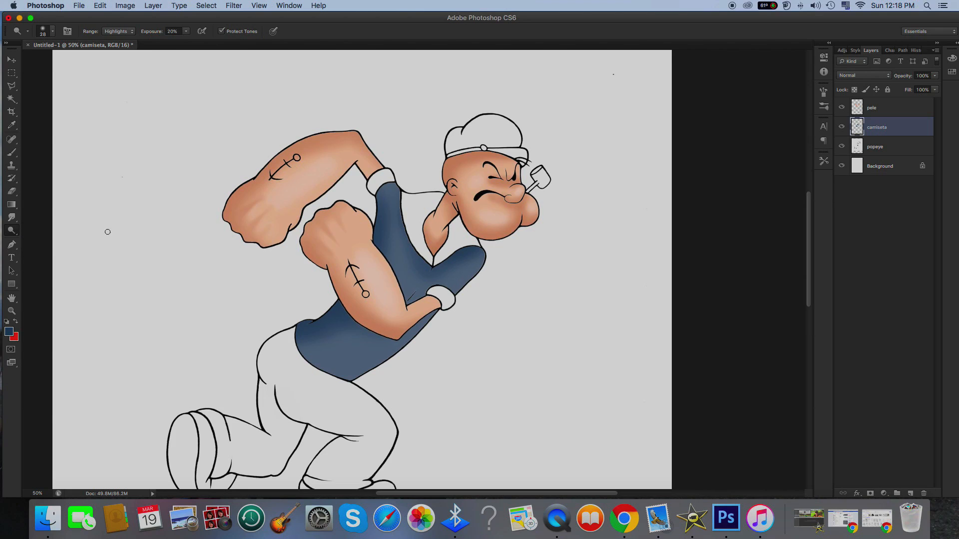
left_click(50, 32)
mouse_move(63, 60)
left_mouse_down()
mouse_move(38, 64)
mouse_move(47, 64)
left_mouse_up()
left_click(105, 30)
left_click(133, 32)
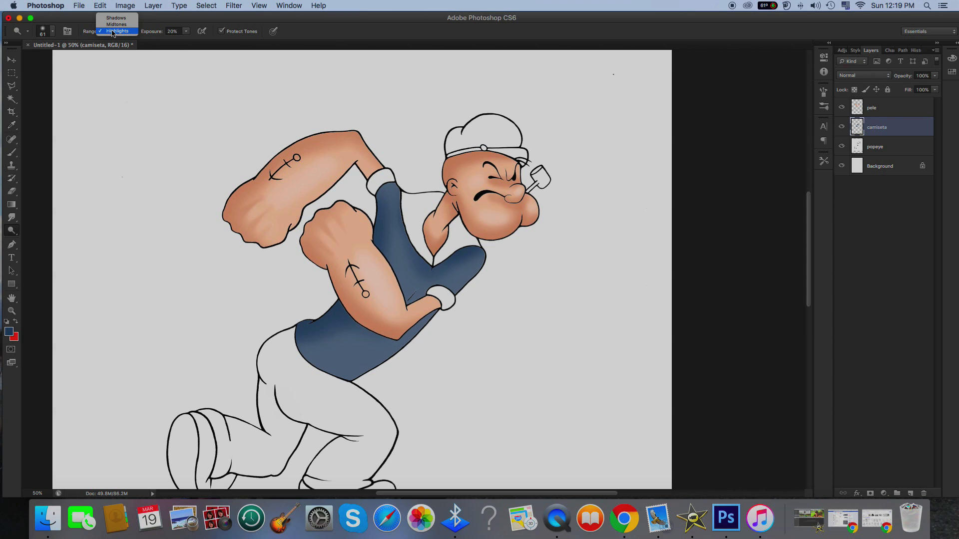
left_click(113, 32)
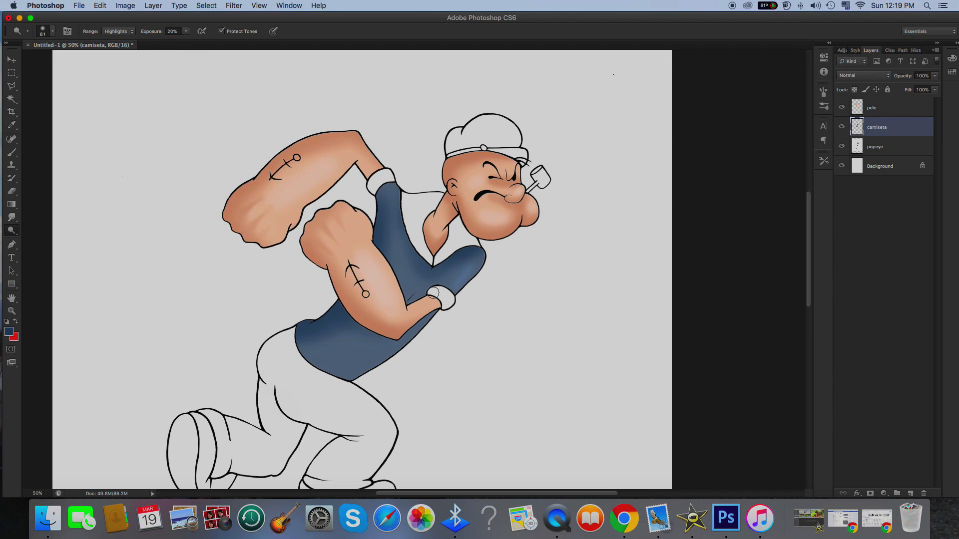
key("super+plus")
mouse_move(449, 282)
left_mouse_down()
mouse_move(490, 263)
mouse_move(455, 300)
mouse_move(491, 267)
mouse_move(453, 278)
left_mouse_up()
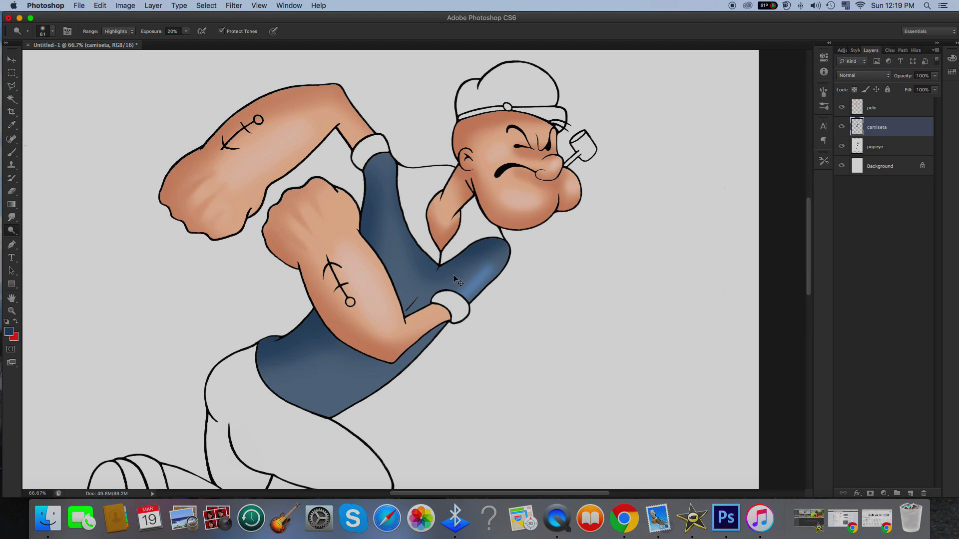
left_click(52, 31)
left_click(62, 61)
mouse_move(323, 365)
left_mouse_down()
mouse_move(301, 384)
mouse_move(421, 296)
mouse_move(285, 402)
left_mouse_up()
key("super+z")
key("super+z")
Dodge soft highlights across the shirt's lower torso and chest with the brush enlarged to 159 px
left_click(52, 31)
left_click(80, 62)
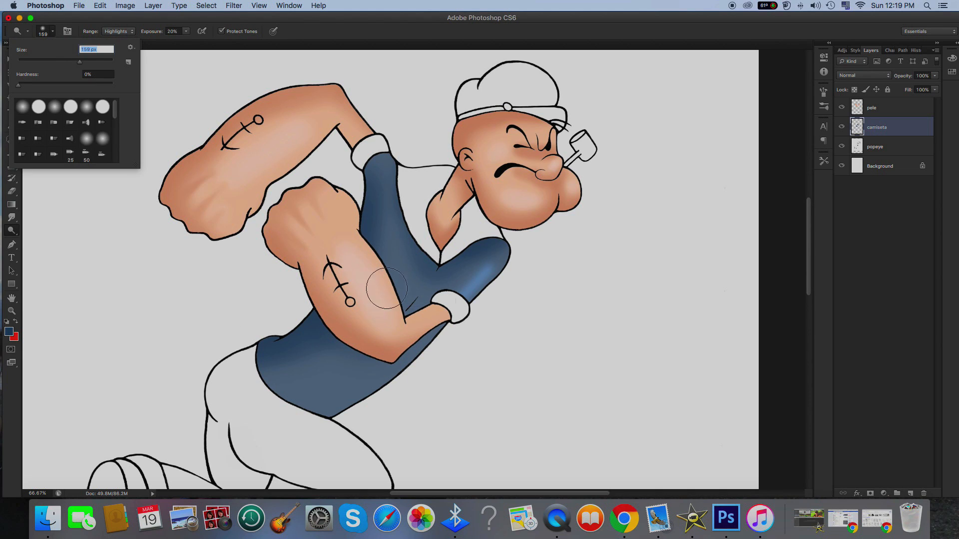
mouse_move(369, 344)
left_mouse_down()
mouse_move(298, 388)
mouse_move(381, 348)
mouse_move(416, 284)
mouse_move(311, 387)
mouse_move(286, 396)
mouse_move(360, 363)
mouse_move(399, 325)
mouse_move(279, 400)
left_mouse_up()
key("super+z")
key("super+z")
left_click_drag(411, 318, 249, 432)
mouse_move(424, 304)
left_mouse_down()
mouse_move(398, 255)
mouse_move(401, 290)
left_mouse_up()
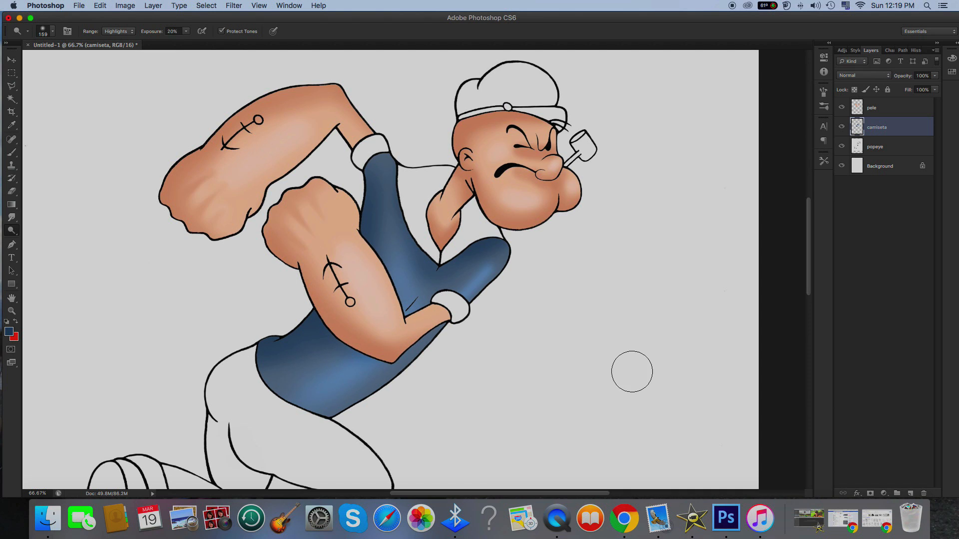
key("super+minus")
key("super+minus")
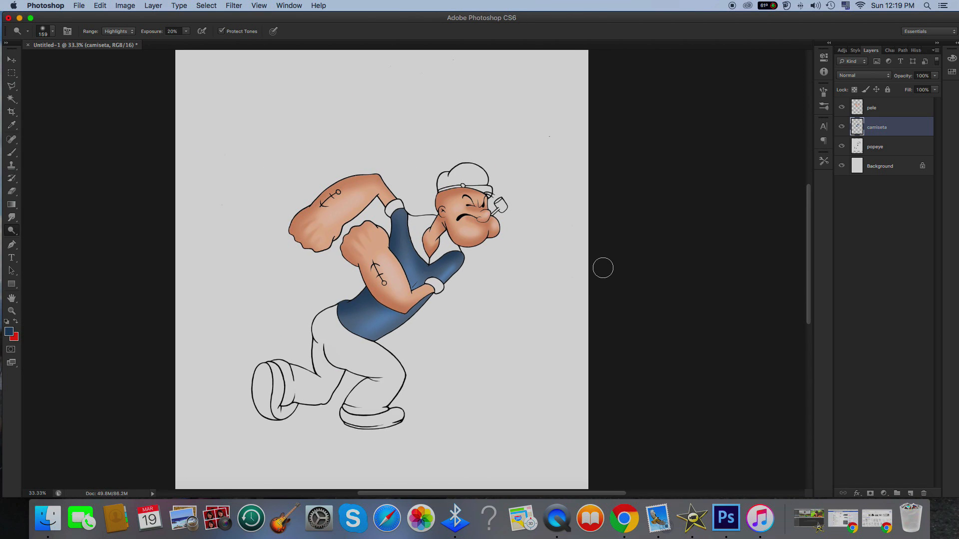
Add a new empty layer directly above the popeye line drawing layer
left_click(876, 149)
left_click(13, 100)
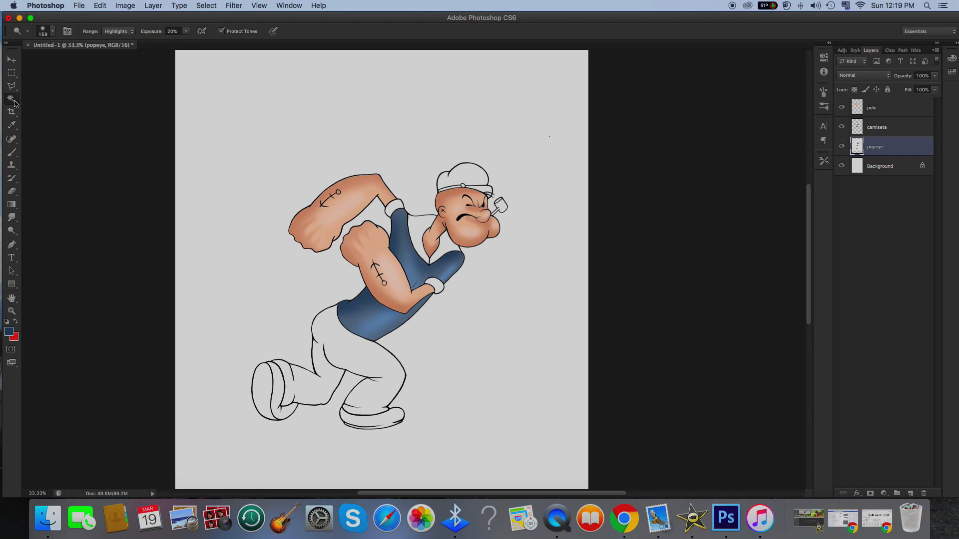
left_click(11, 312)
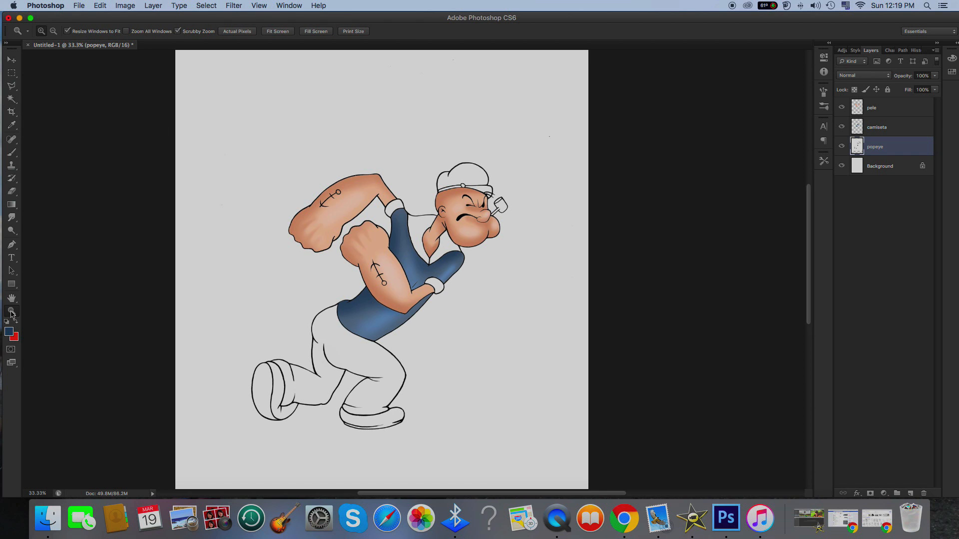
left_click(424, 284)
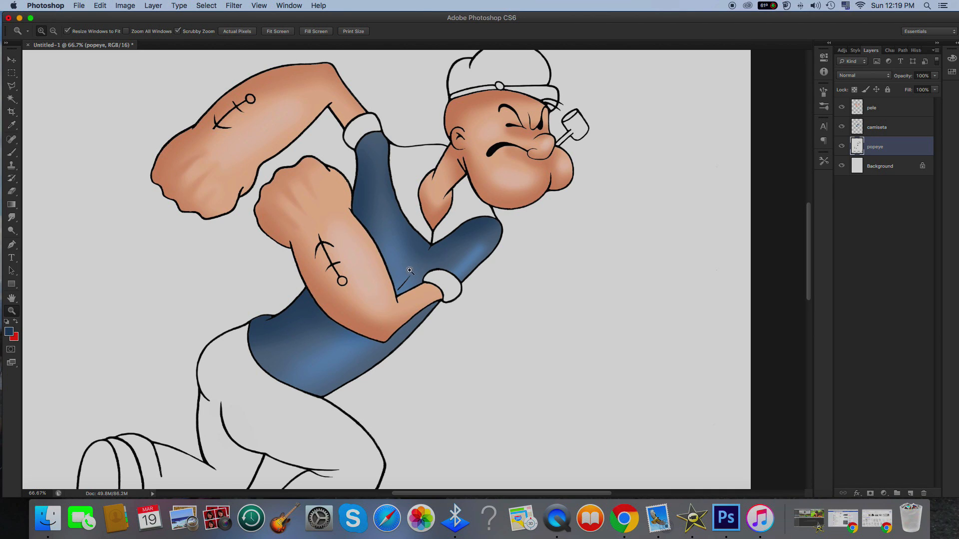
left_click(873, 131)
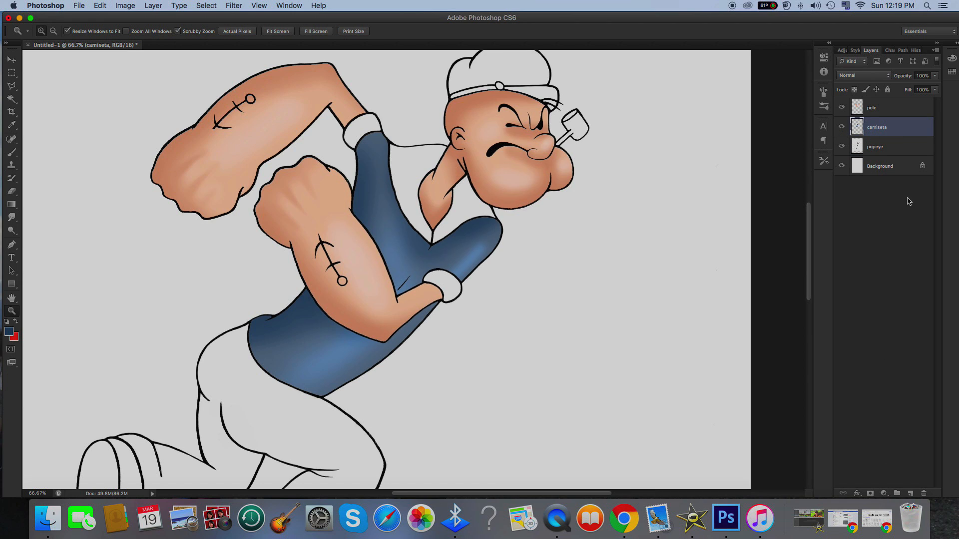
left_click(877, 146)
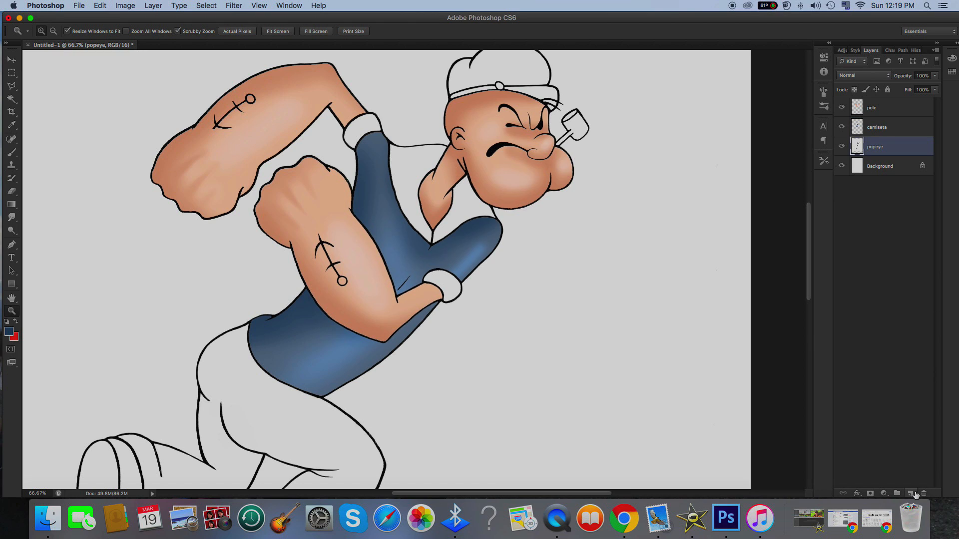
left_click(911, 493)
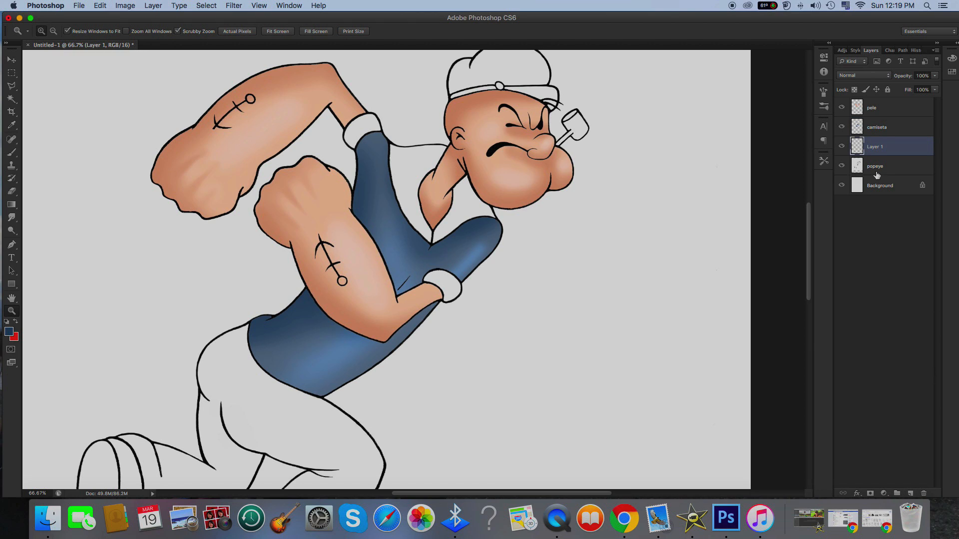
left_click(842, 147)
left_click(841, 147)
left_click(8, 332)
left_click(777, 358)
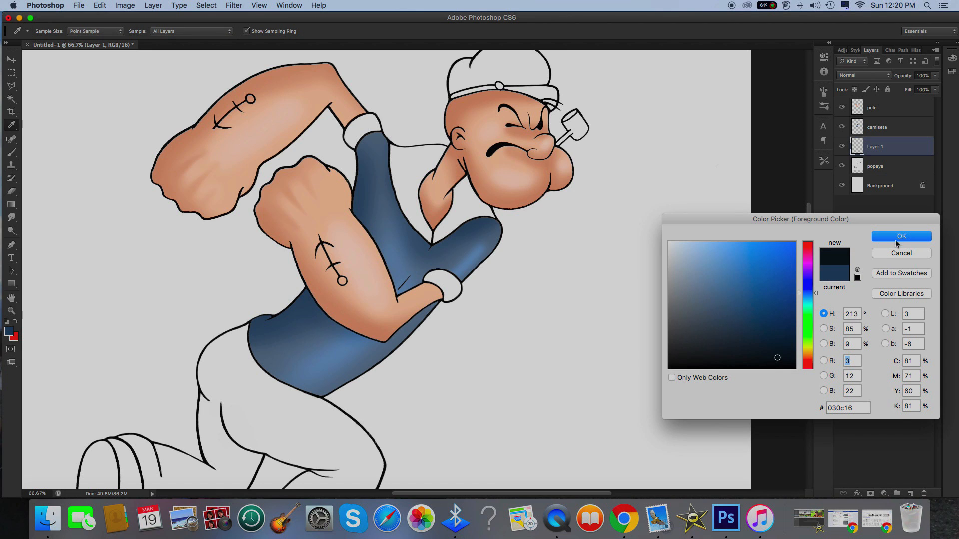
left_click(897, 241)
left_click(12, 152)
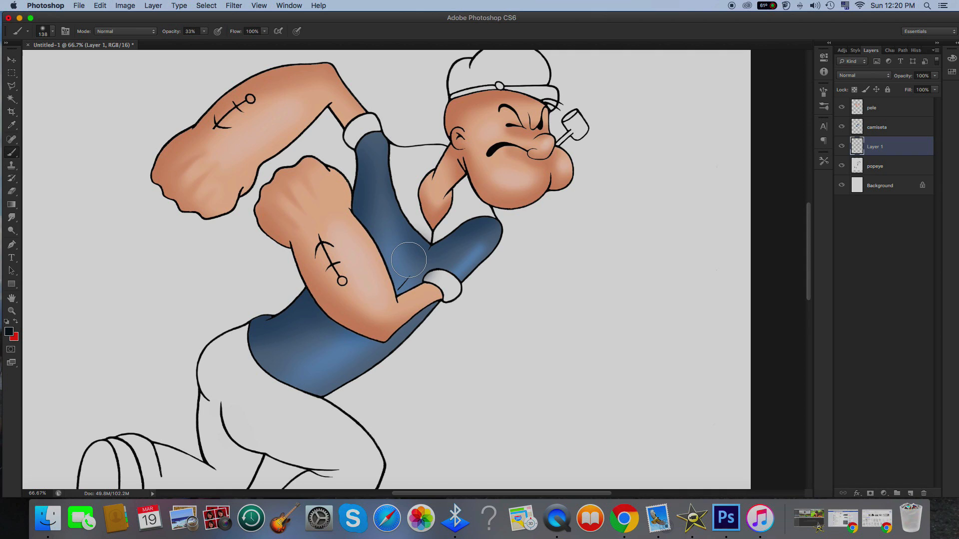
left_click_drag(890, 152, 892, 122)
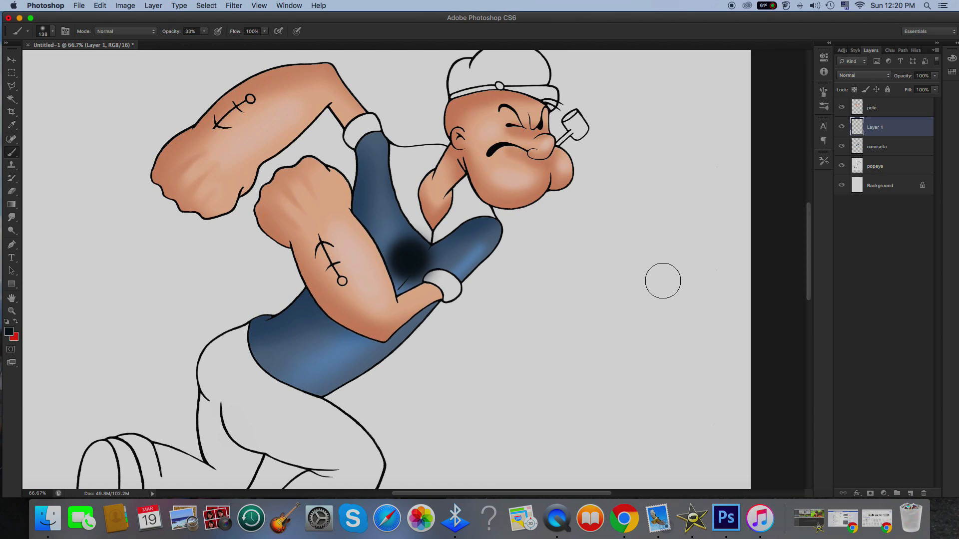
key("Delete")
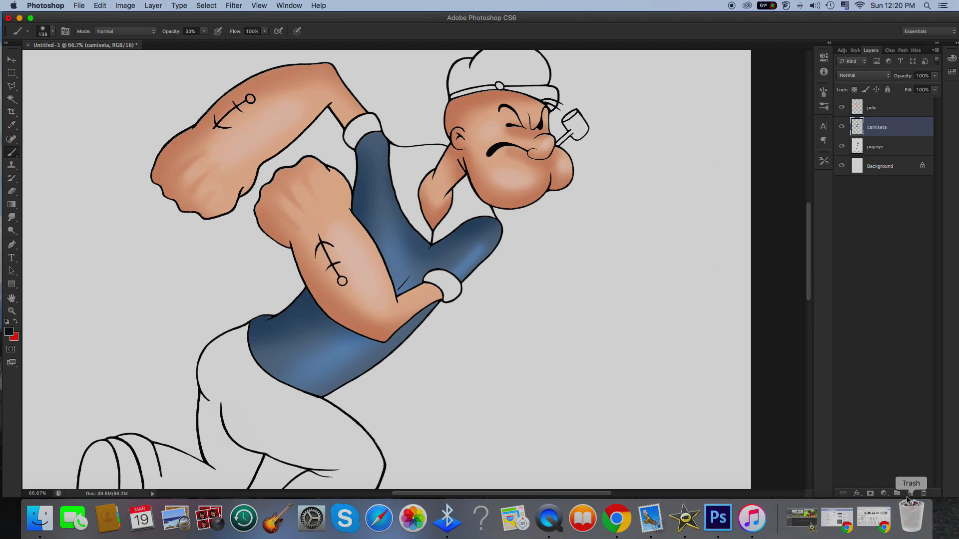
Add a new layer directly above camiseta and set the foreground color to golden yellow d1ad3e
left_click(911, 493)
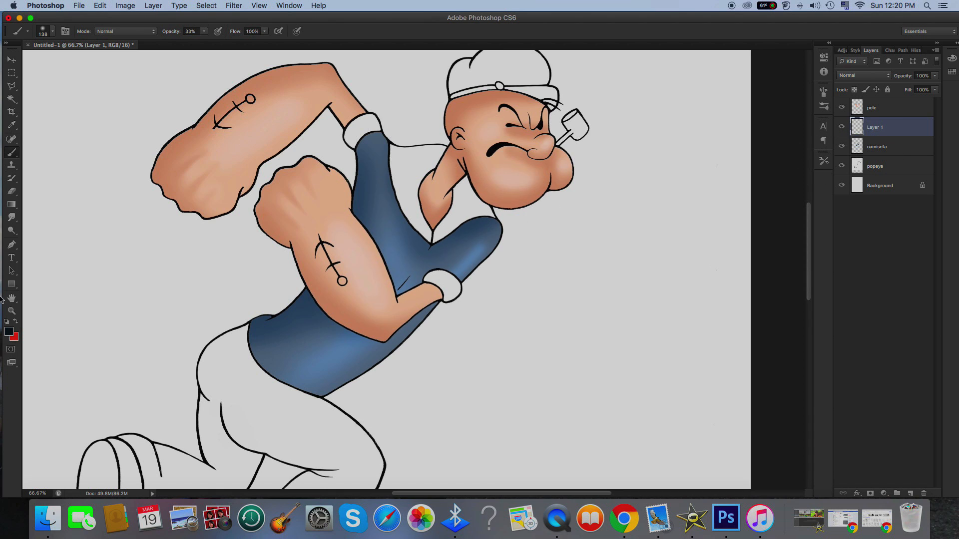
left_click(9, 332)
left_click(797, 349)
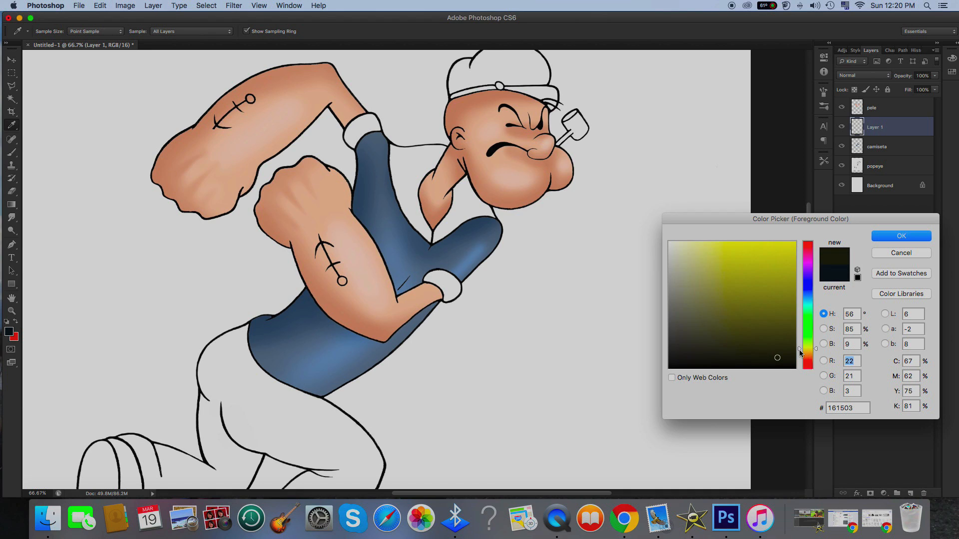
left_click_drag(799, 350, 800, 352)
left_click(757, 264)
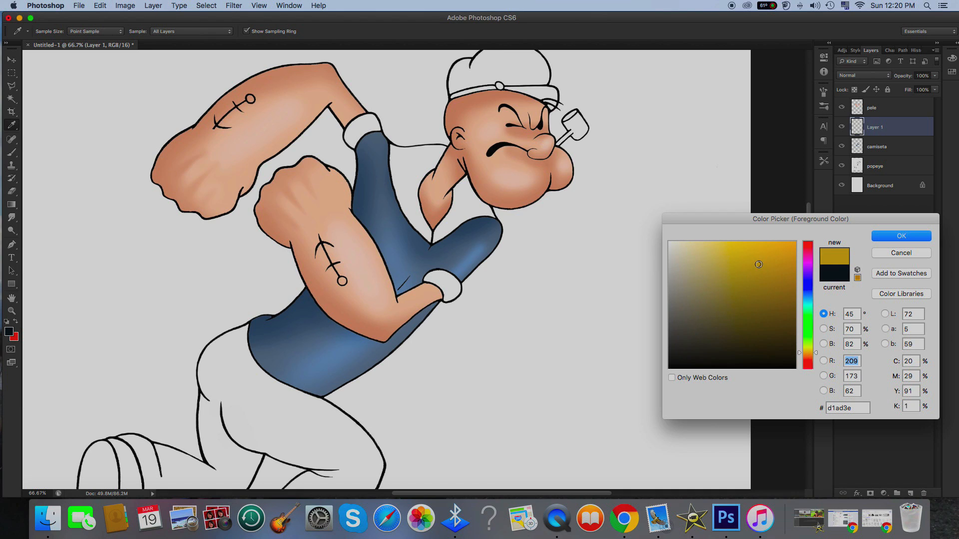
left_click(877, 239)
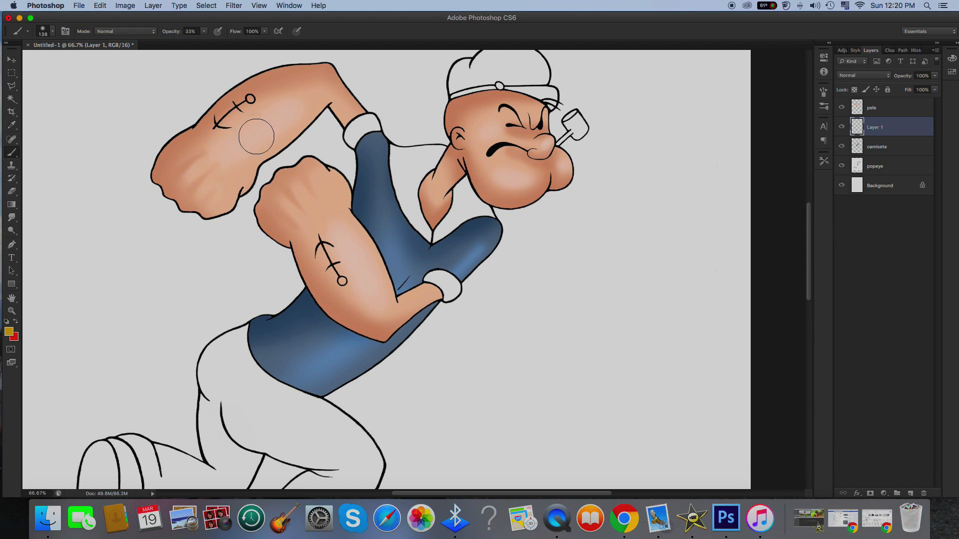
Set up a hard round brush at 82 px with 100% hardness and 100% opacity
left_click(52, 31)
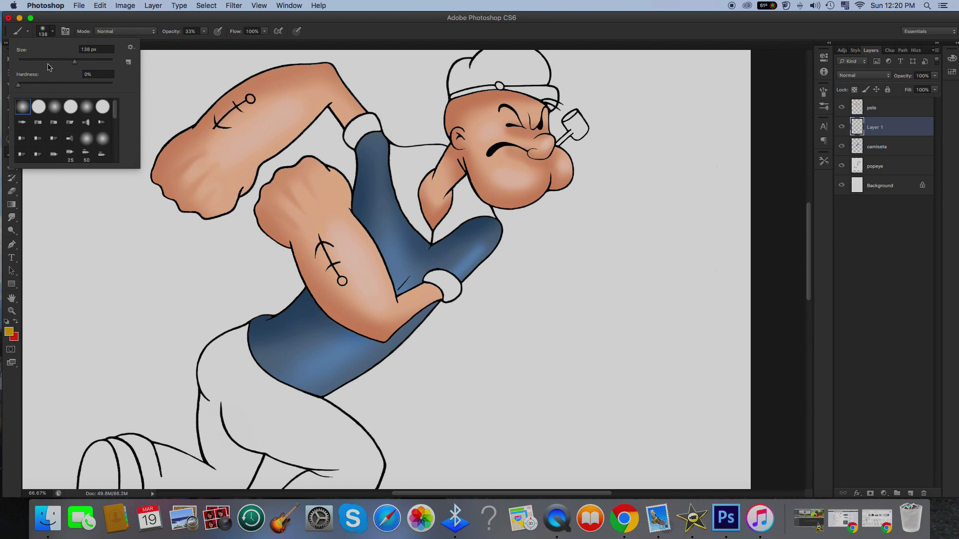
left_click(39, 107)
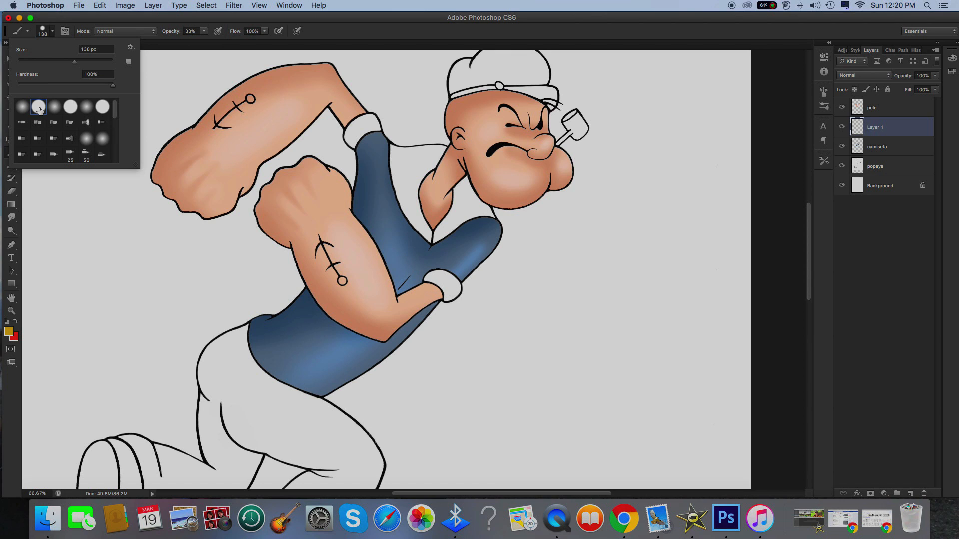
left_click(222, 32)
left_click(203, 33)
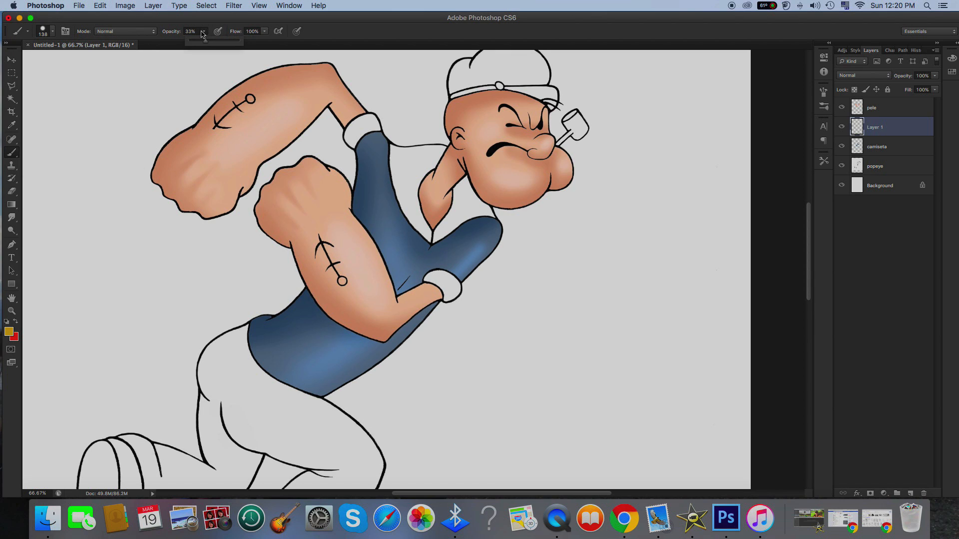
left_click_drag(205, 40, 247, 44)
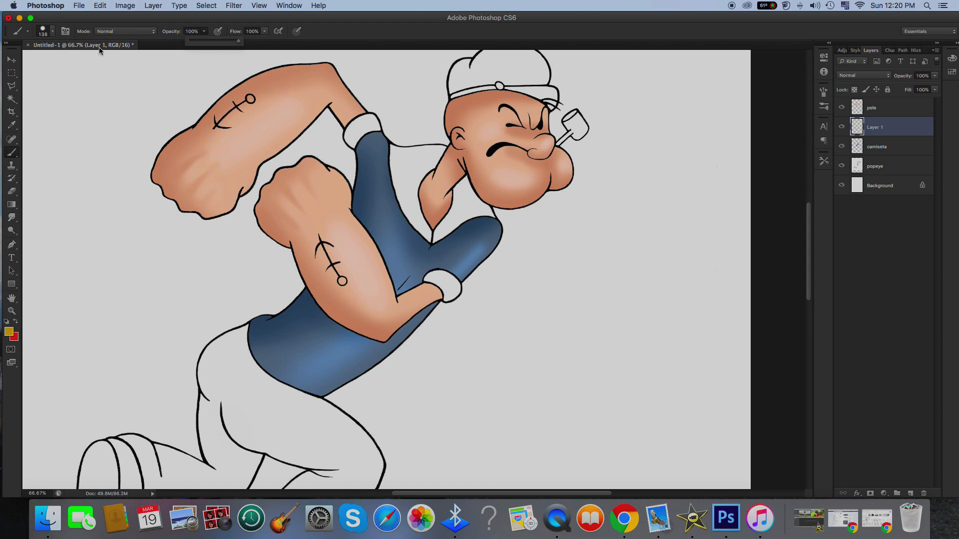
left_click(53, 33)
left_click_drag(69, 63, 46, 63)
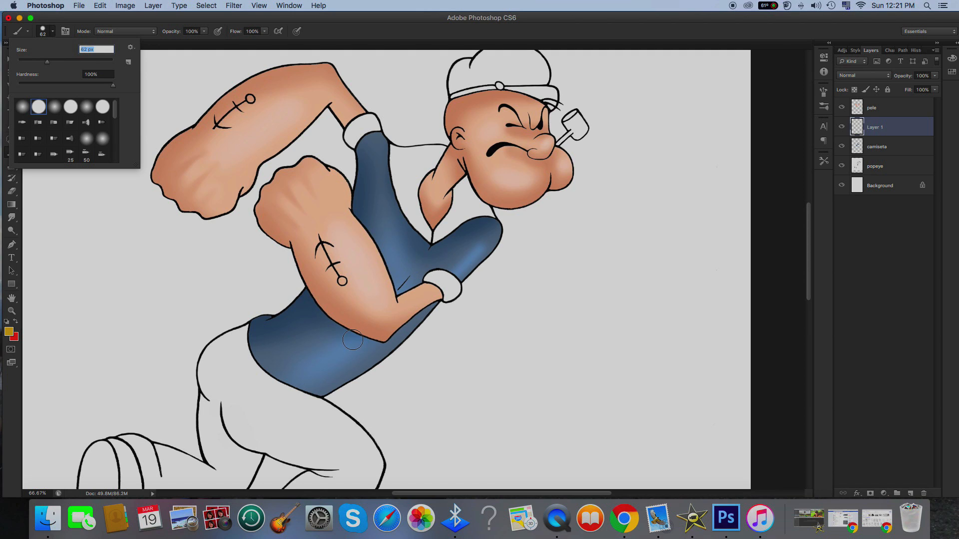
Paint two golden round buttons on the shirt, one on the chest near the front cuff and one partly beneath the forearm
left_click(414, 266)
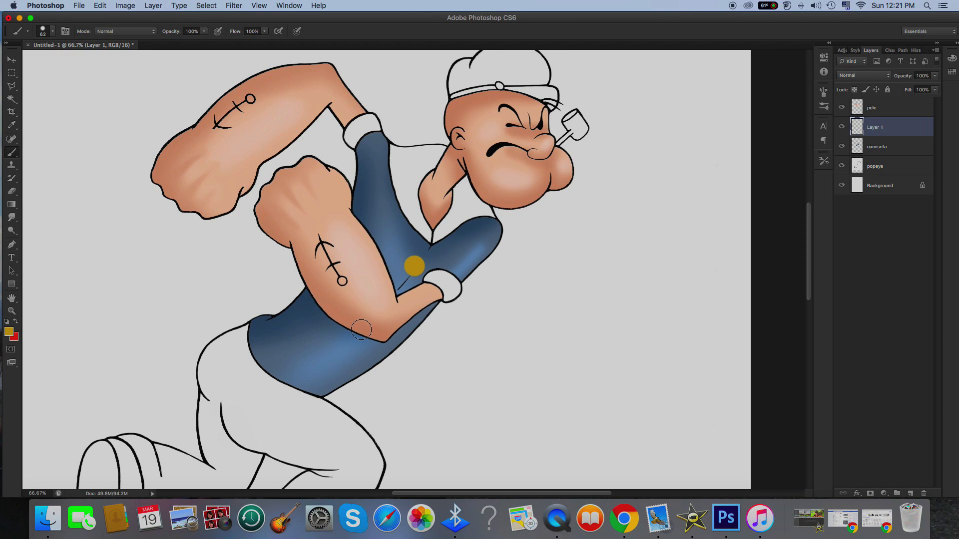
left_click(840, 108)
left_click(840, 108)
left_click(364, 332)
left_click(12, 312)
left_click(370, 342)
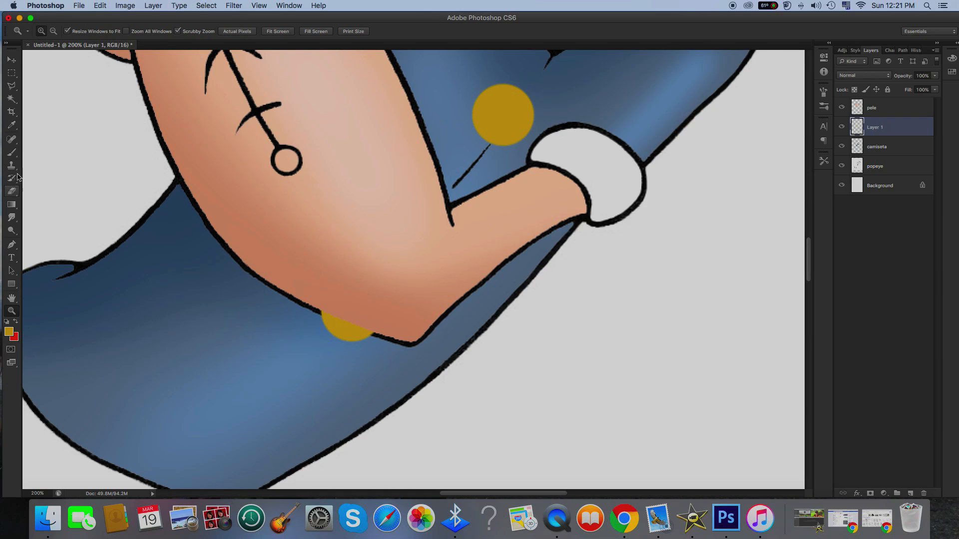
Paint a third golden button near the shirt's lower hem, retrying its placement until it lines up with the others
left_click(11, 152)
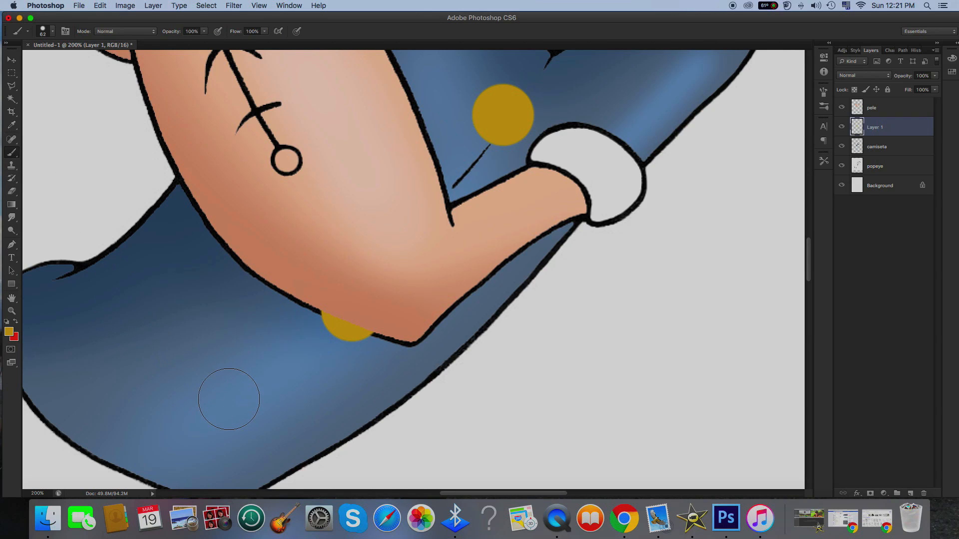
key("super+minus")
key("super+minus")
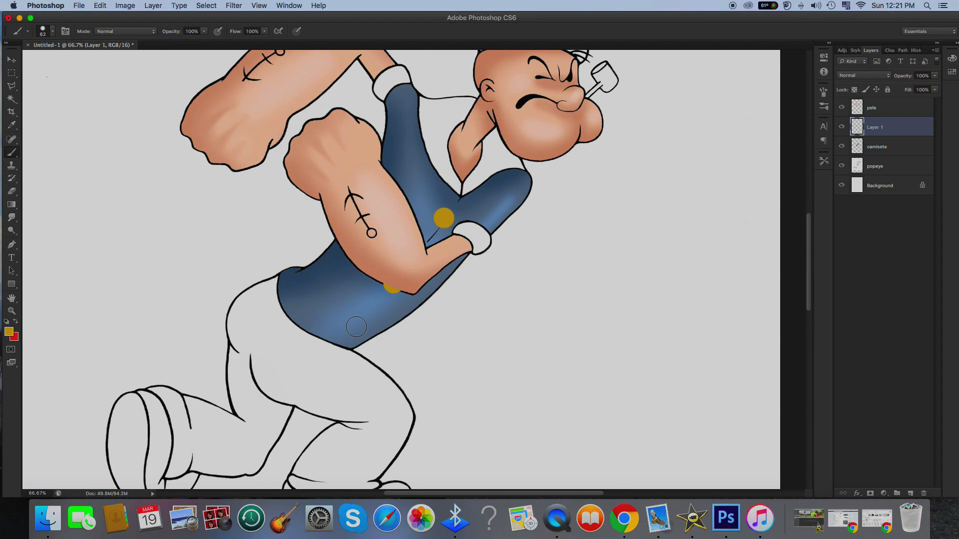
left_click(353, 327)
key("super+z")
left_click(355, 331)
key("super+z")
left_click(355, 323)
key("super+z")
left_click(348, 329)
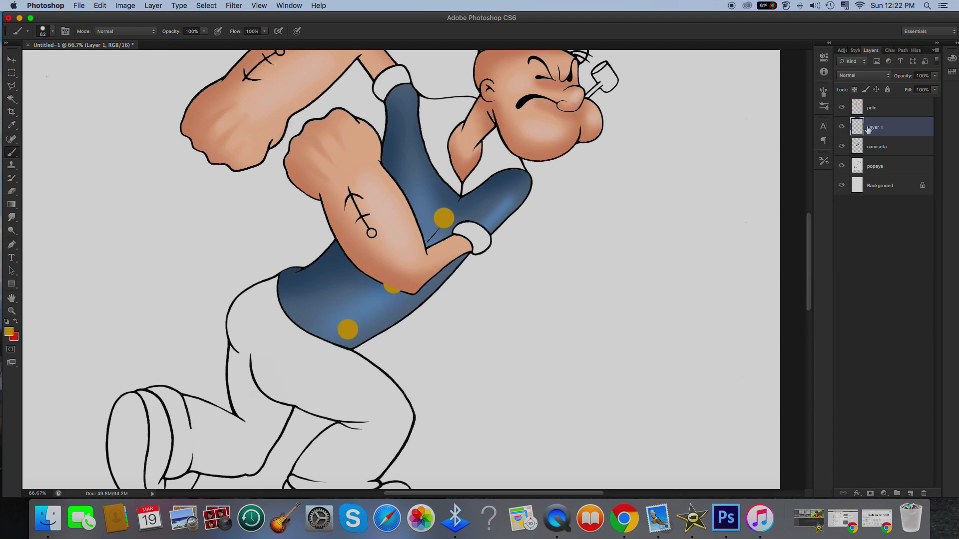
Rename the button layer as botão
left_click(842, 130)
double_click(871, 130)
type("b")
key("Return")
Give the botão layer a Bevel & Emboss effect with depth 990% and size 10 px
left_click(855, 494)
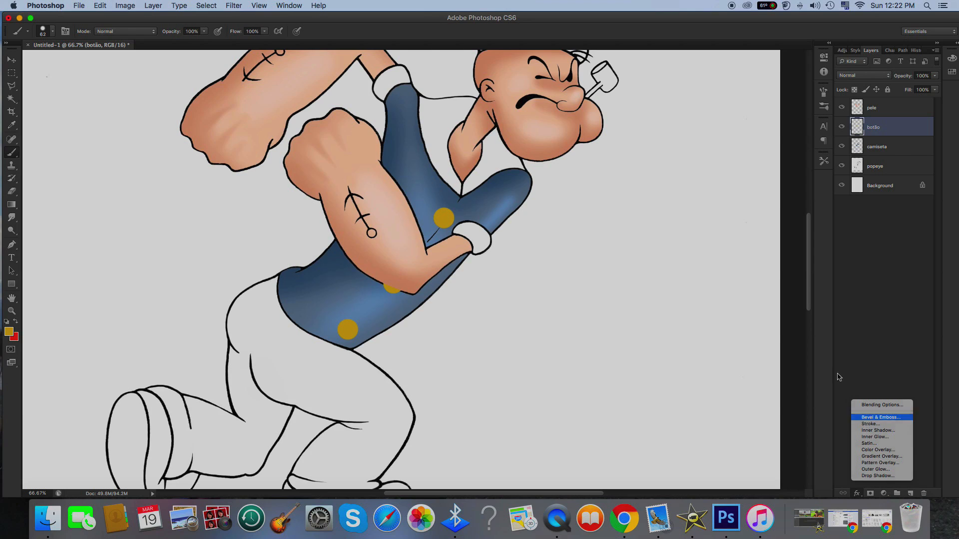
left_click(866, 418)
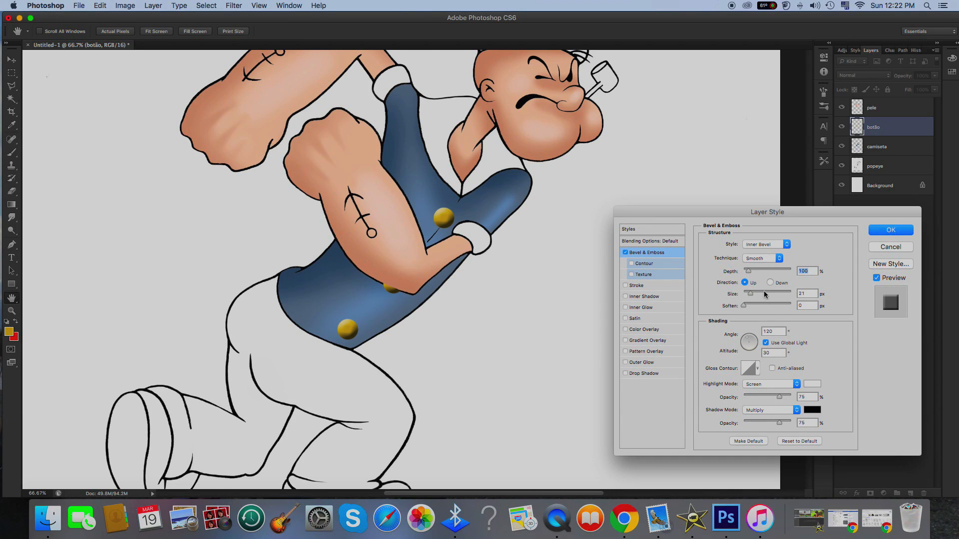
left_click_drag(750, 274, 793, 271)
left_click_drag(754, 297, 749, 296)
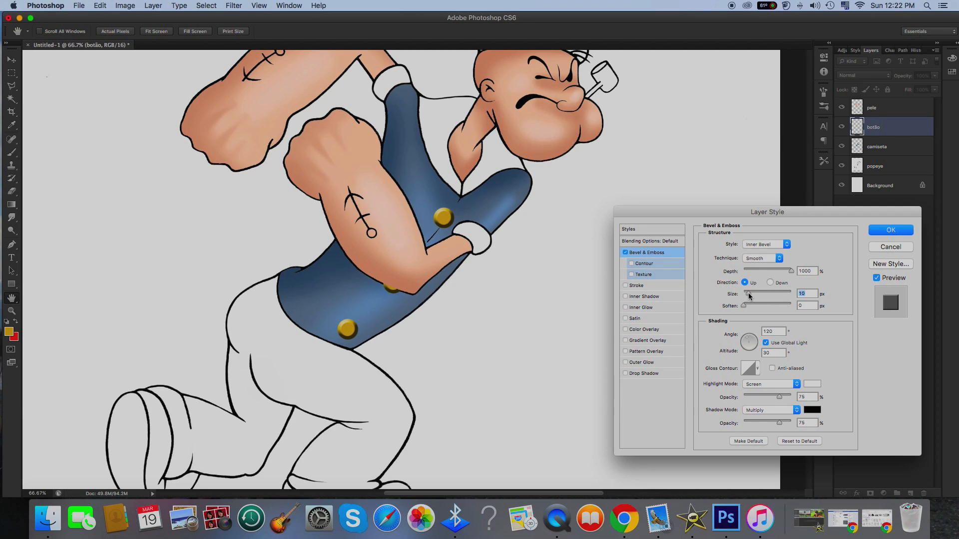
left_click_drag(791, 271, 749, 270)
left_click_drag(763, 267, 792, 271)
Change the bevel's shadow color from black to a dark golden brown and apply the layer style
left_click(815, 412)
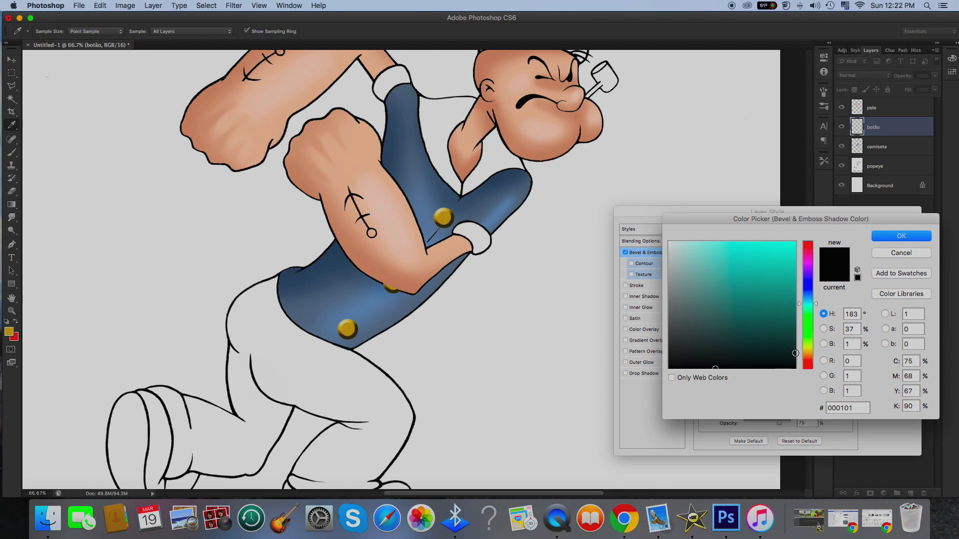
left_click(805, 358)
left_click_drag(790, 342, 785, 286)
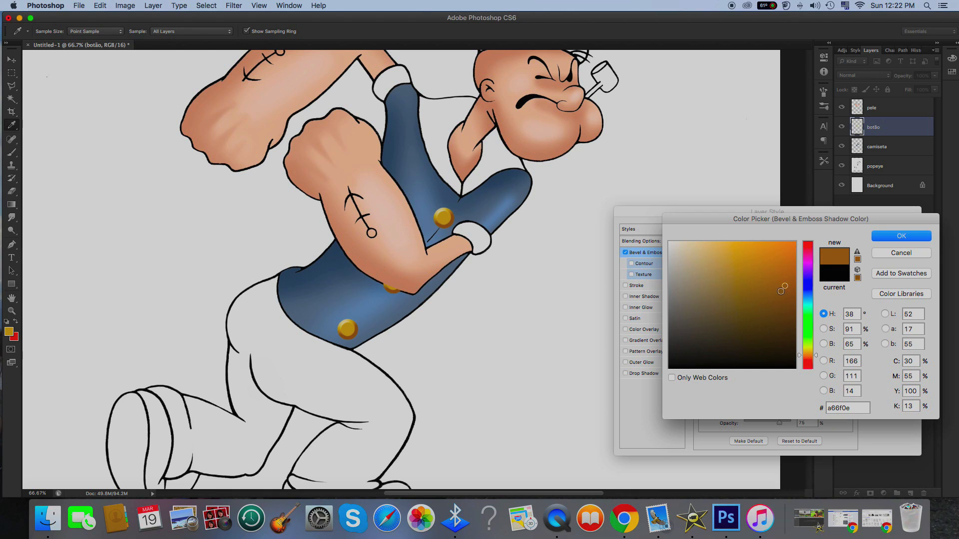
left_click(756, 309)
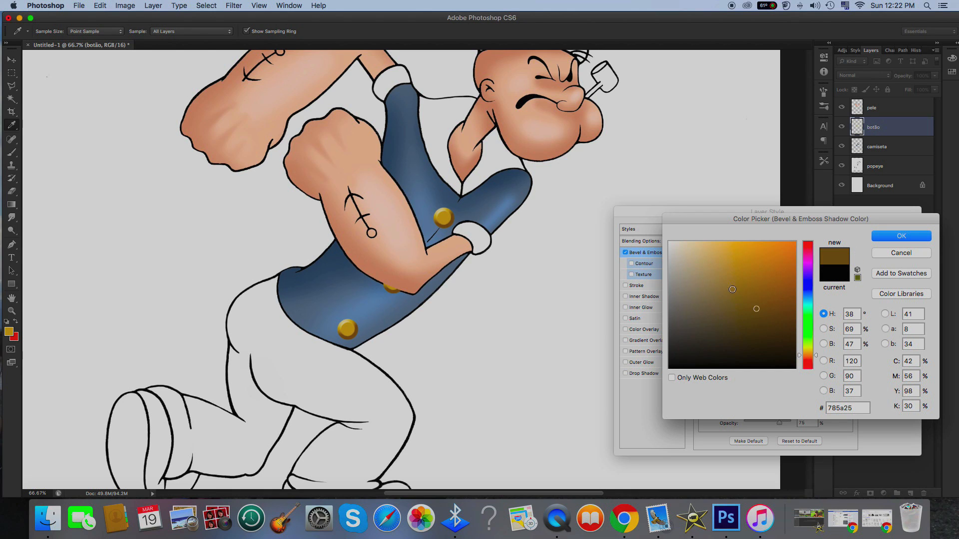
left_click(733, 288)
left_click(751, 312)
left_click(880, 236)
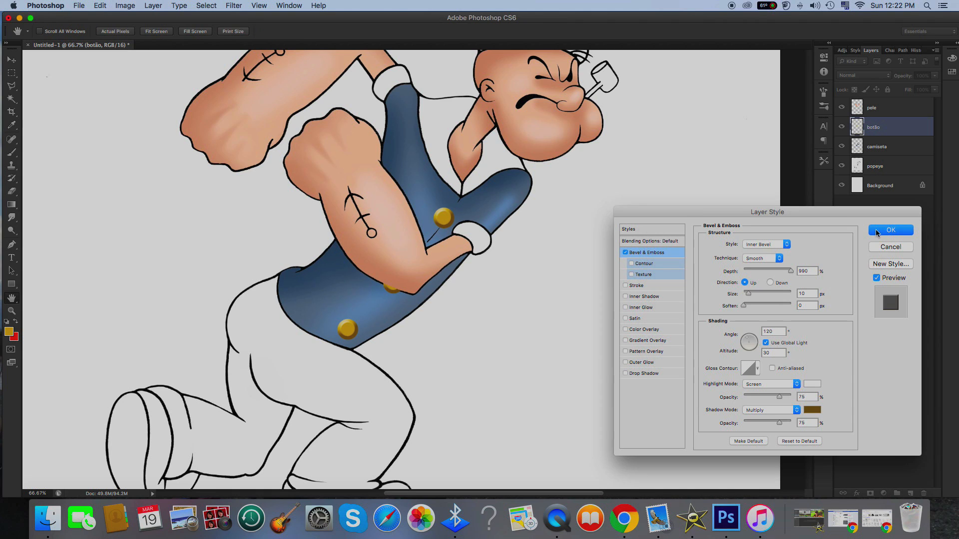
left_click(878, 231)
Inspect the beveled buttons up close, compare the drawing with and without the botão layer, and view the whole figure
left_click(12, 311)
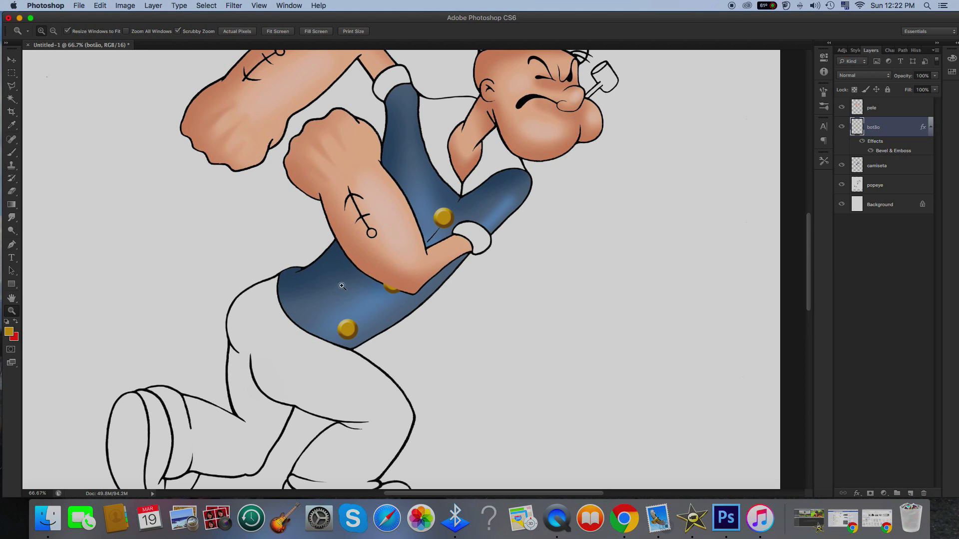
left_click(367, 282)
left_click(390, 290)
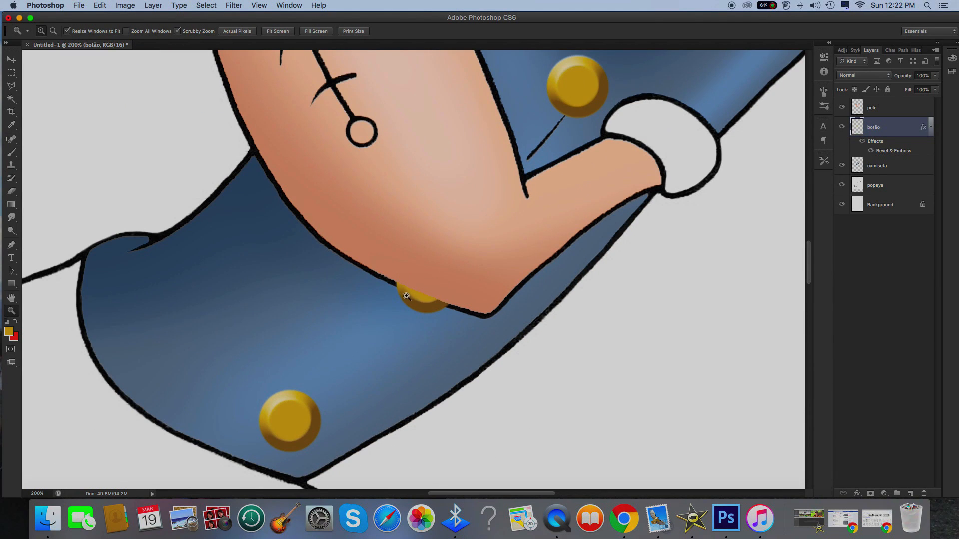
left_click(477, 299)
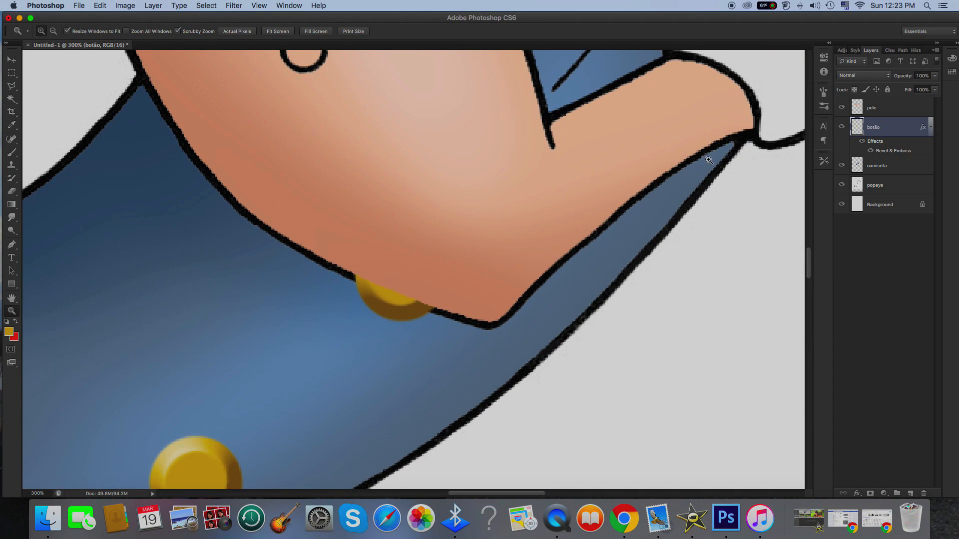
left_click(843, 128)
left_click(843, 127)
left_click(842, 127)
left_click(841, 127)
key("super+1")
key("super+0")
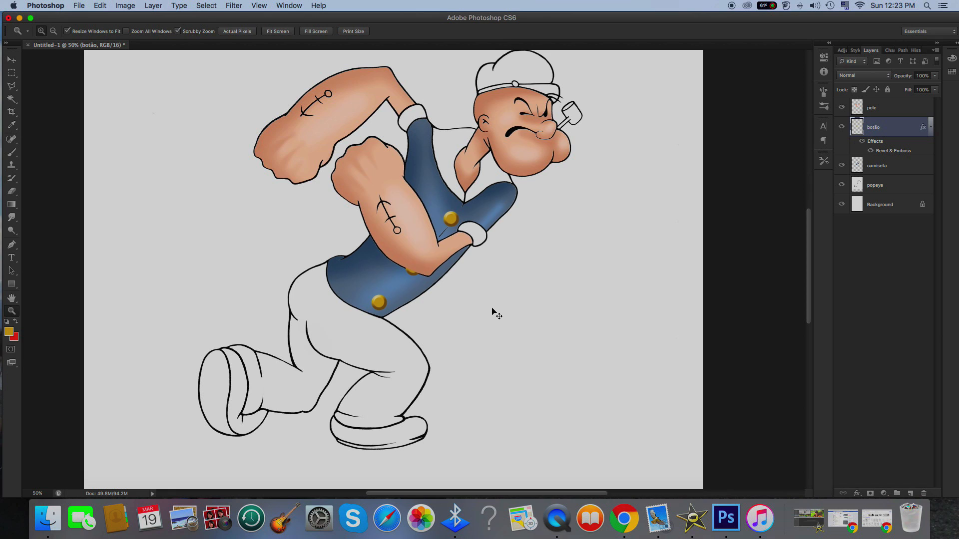
Free-transform the buttons to about 90.42% width and 110.47% height so they become slightly oval
key("super+t")
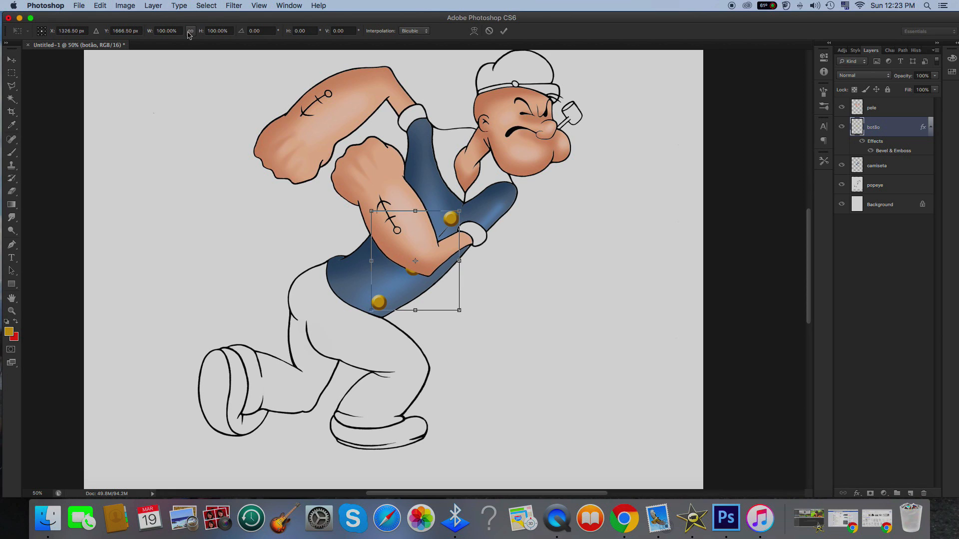
left_click_drag(415, 211, 415, 201)
left_click_drag(459, 256, 451, 256)
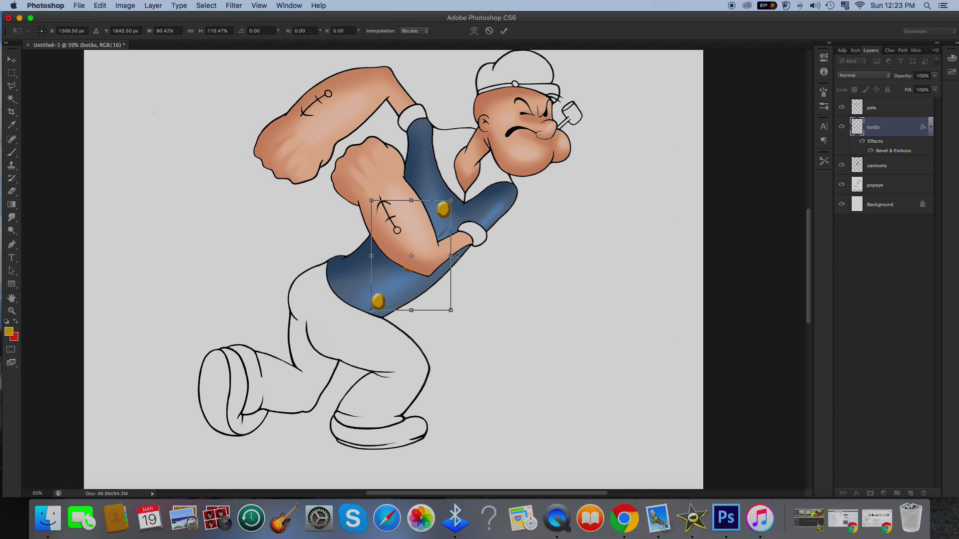
Rotate the buttons to about 18.16° and reposition them along the front of the shirt
left_click_drag(527, 312, 506, 336)
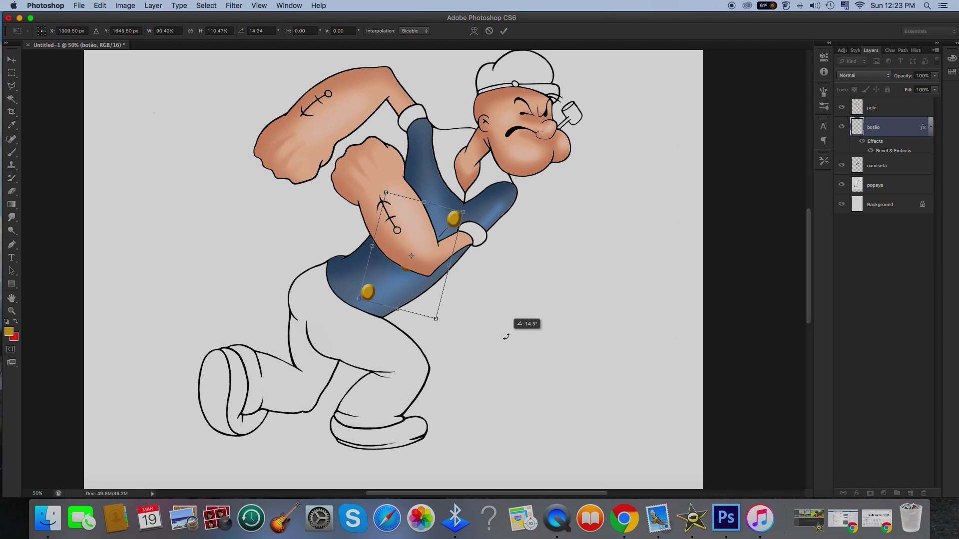
left_click_drag(506, 336, 511, 327)
left_click_drag(399, 299, 400, 296)
left_click_drag(492, 288, 490, 294)
left_click_drag(397, 281, 394, 277)
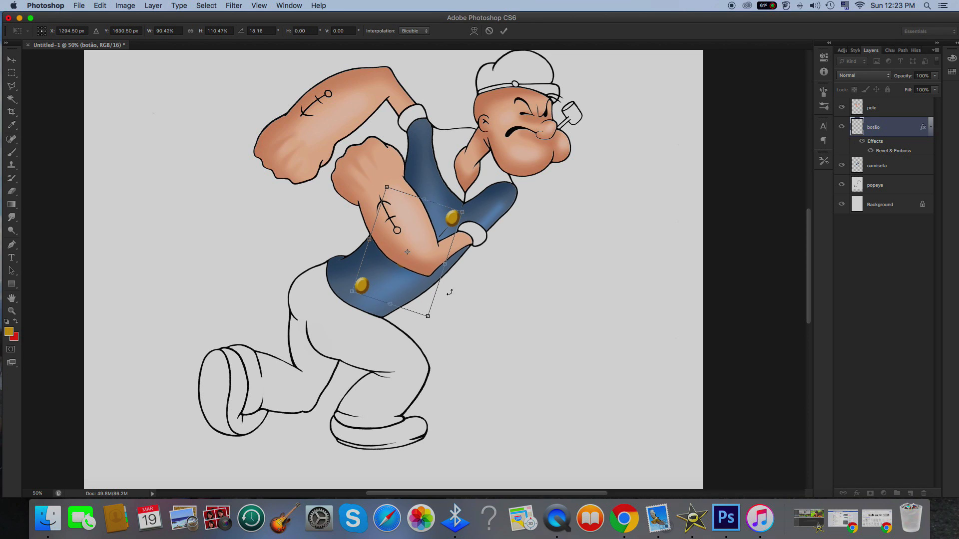
left_click_drag(415, 278, 415, 279)
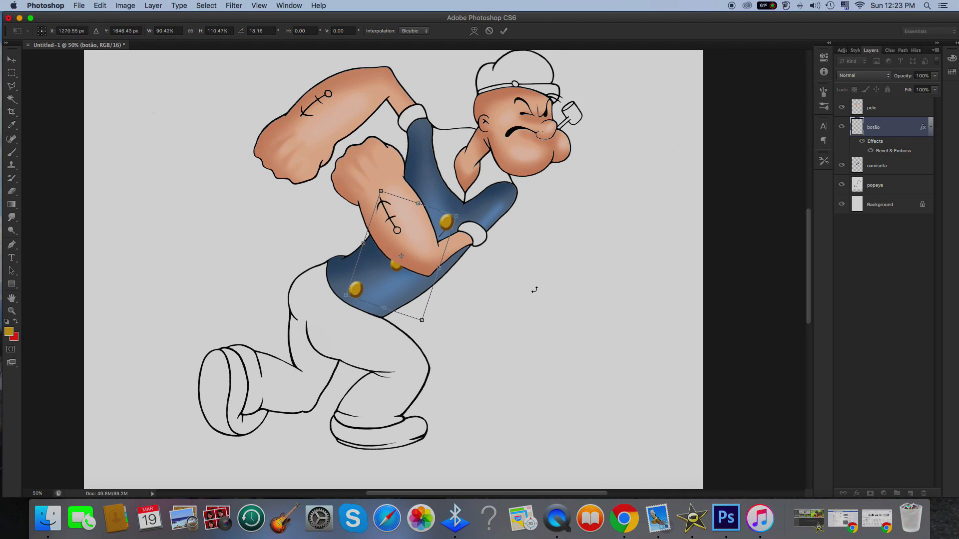
Nudge the buttons slightly to the right and up along the front of the shirt
key("Right")
key("Right")
key("Right")
key("Right")
key("Right")
key("Right")
key("Right")
key("Right")
key("Down")
key("Down")
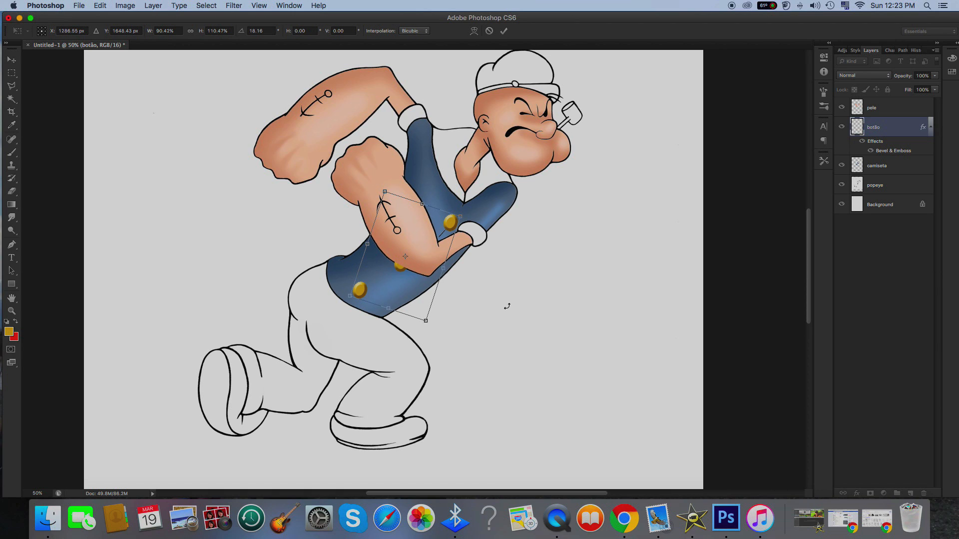
left_click_drag(418, 295, 416, 293)
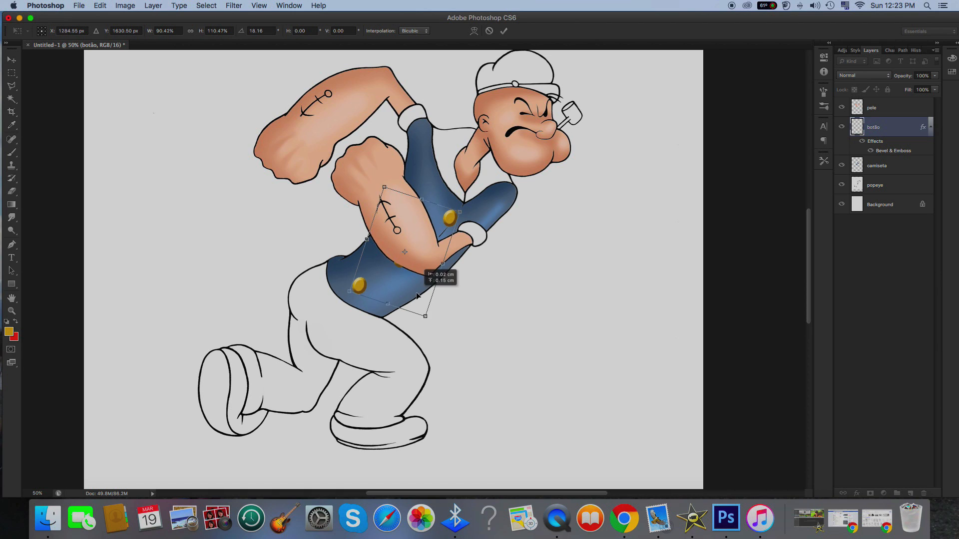
Rotate the buttons further to about 21.24° and apply the transformation
left_click_drag(523, 315, 526, 319)
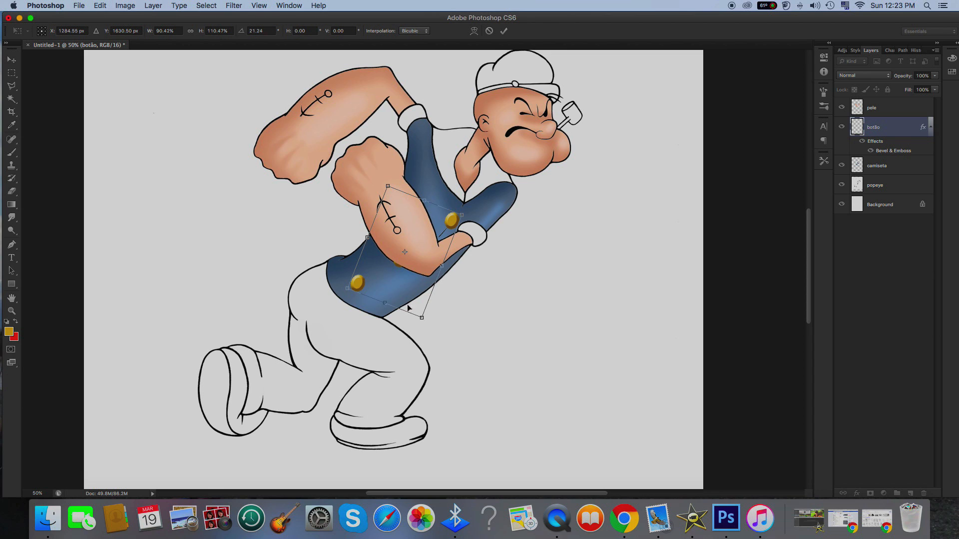
left_click(11, 60)
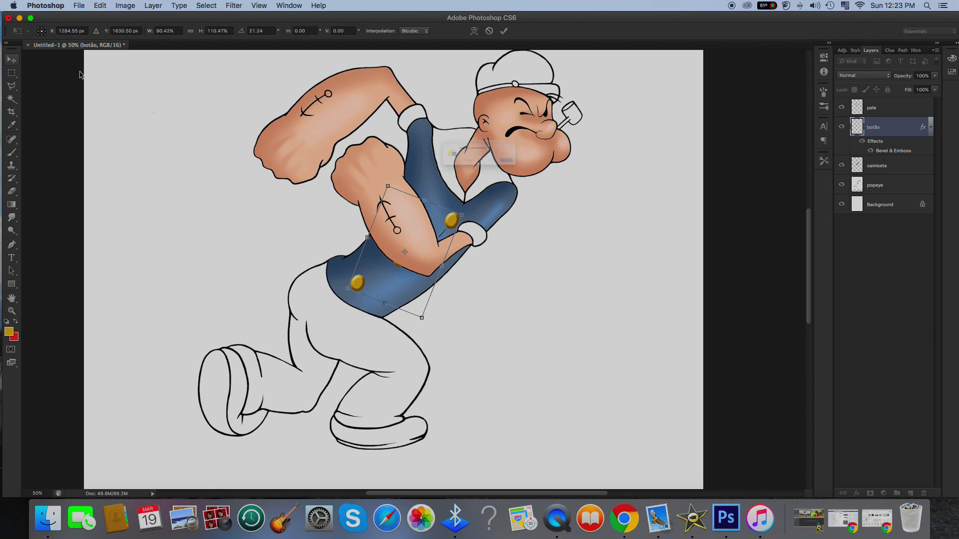
left_click(579, 179)
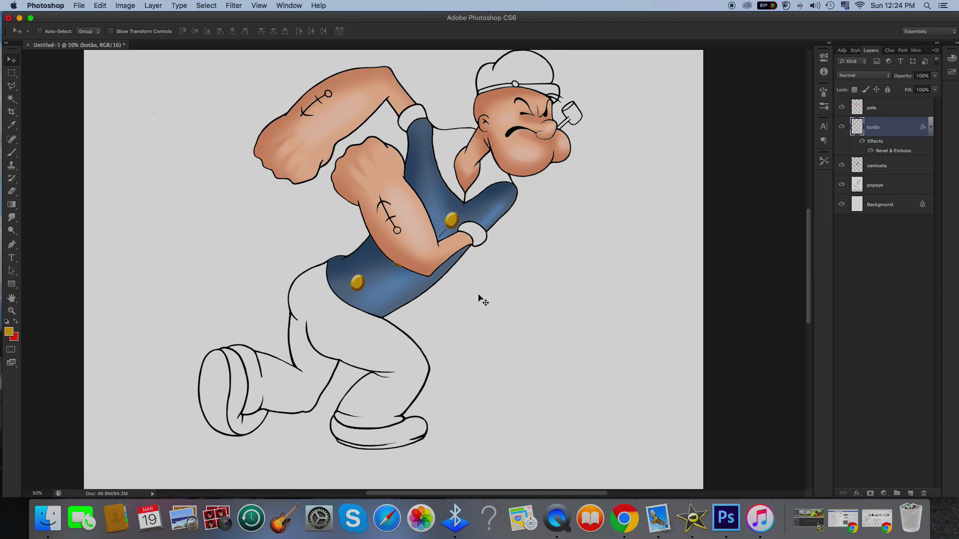
Rasterize the layer style of the botão layer and compare the drawing with and without the buttons
left_click(842, 127)
left_click(842, 127)
right_click(890, 133)
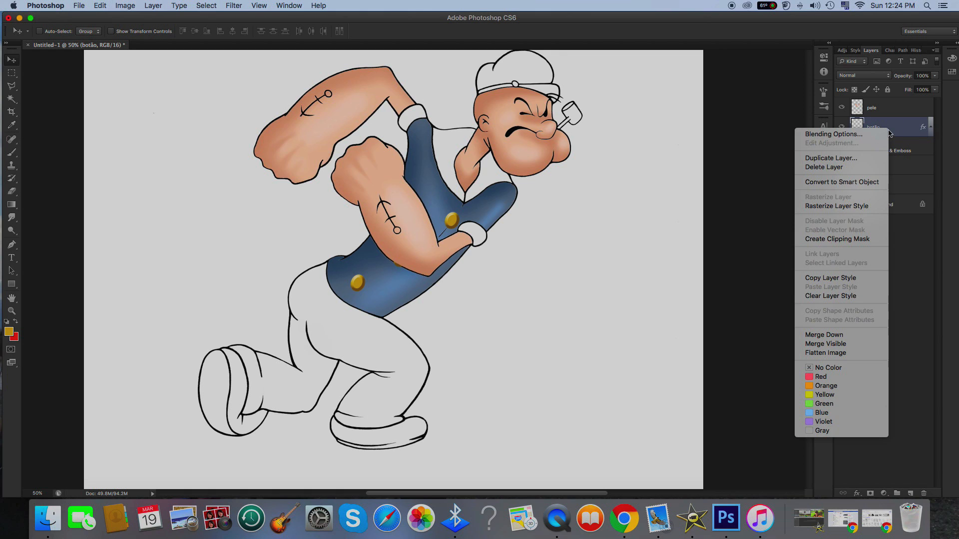
left_click(823, 205)
left_click(842, 127)
left_click(842, 127)
left_click(842, 127)
left_click(842, 128)
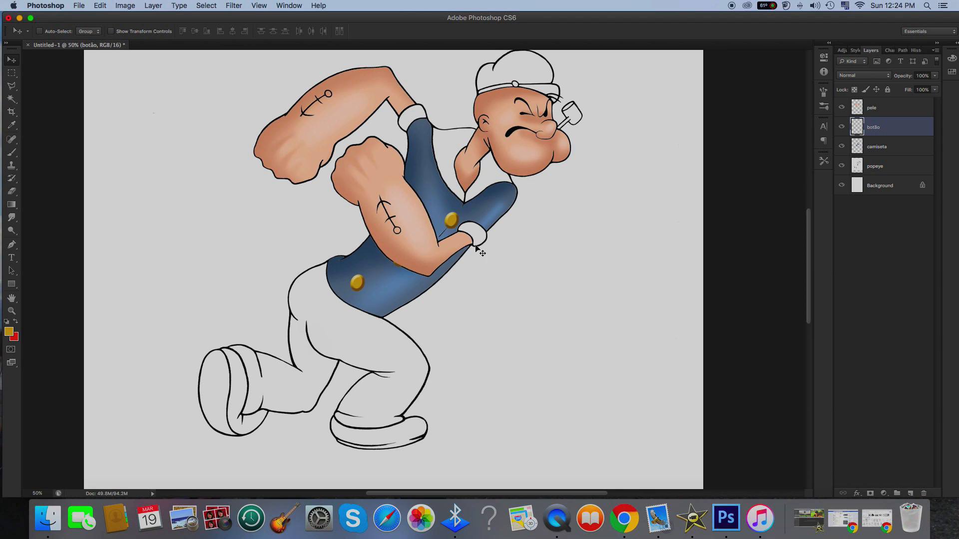
Hide the pele, camiseta and popeye layers so that only the buttons remain over the background
left_click(11, 310)
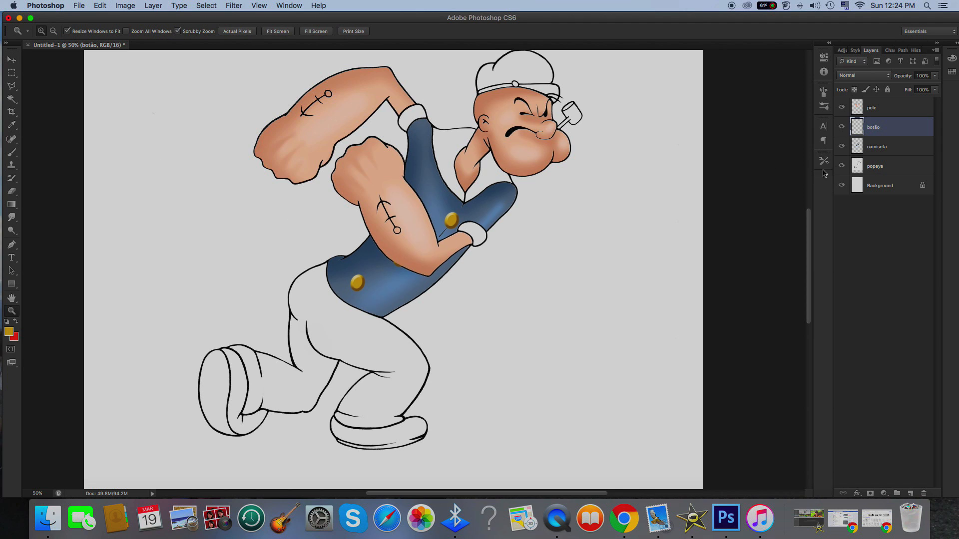
left_click(424, 241)
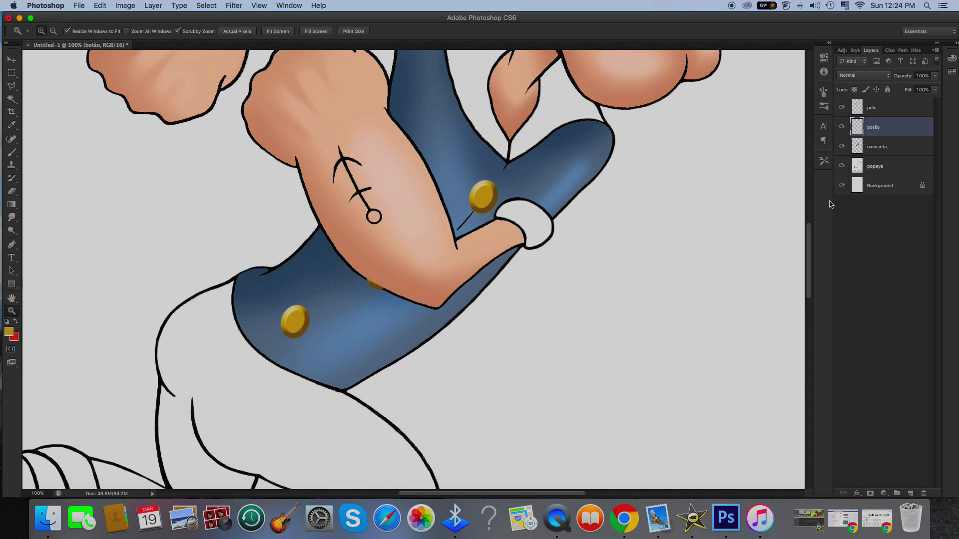
left_click(841, 107)
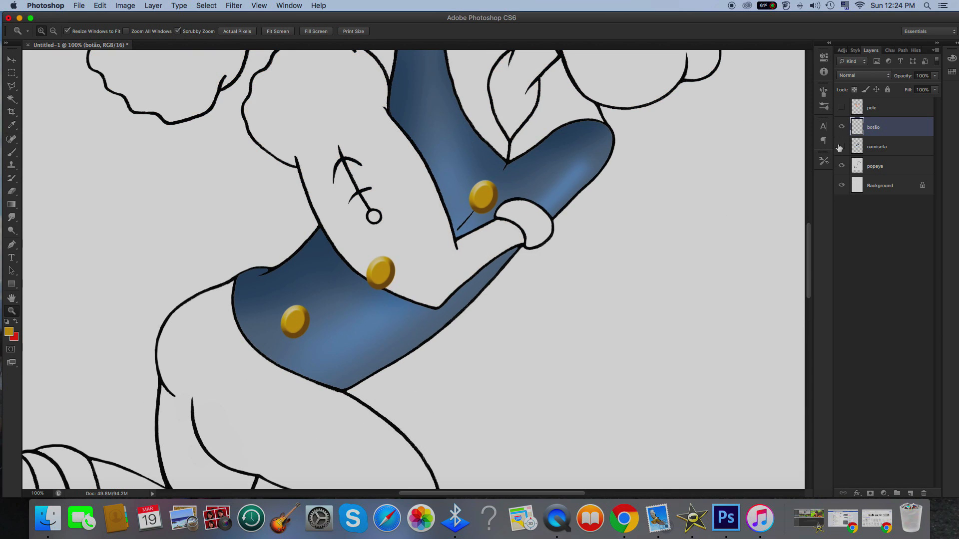
left_click(841, 147)
left_click(841, 166)
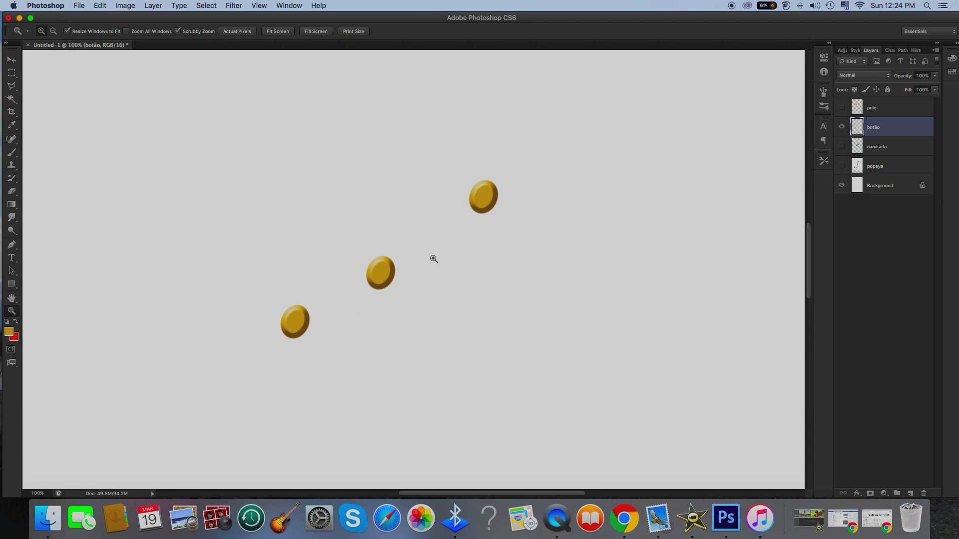
Cut the middle button from the botão layer, paste it onto its own layer and shift it to the right
left_click(11, 73)
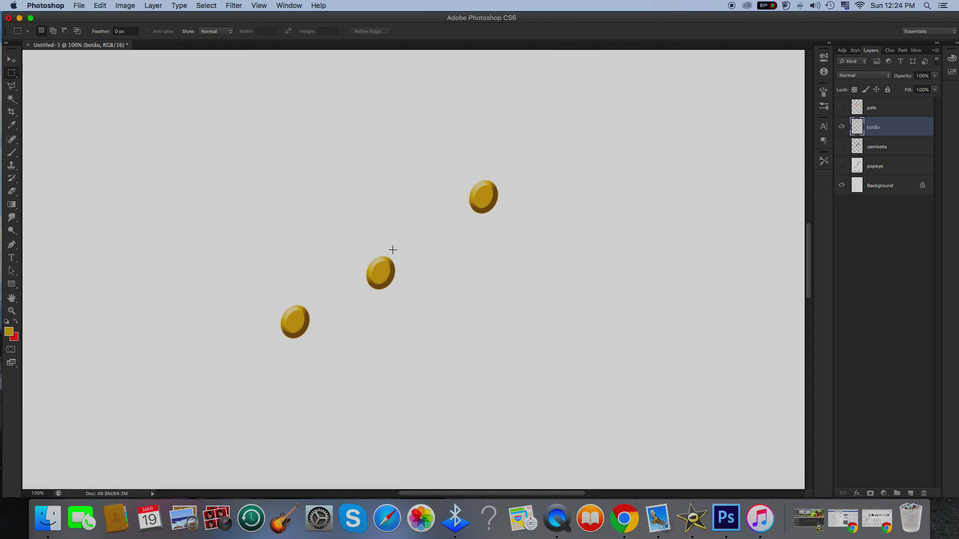
left_click_drag(348, 238, 411, 309)
key("Delete")
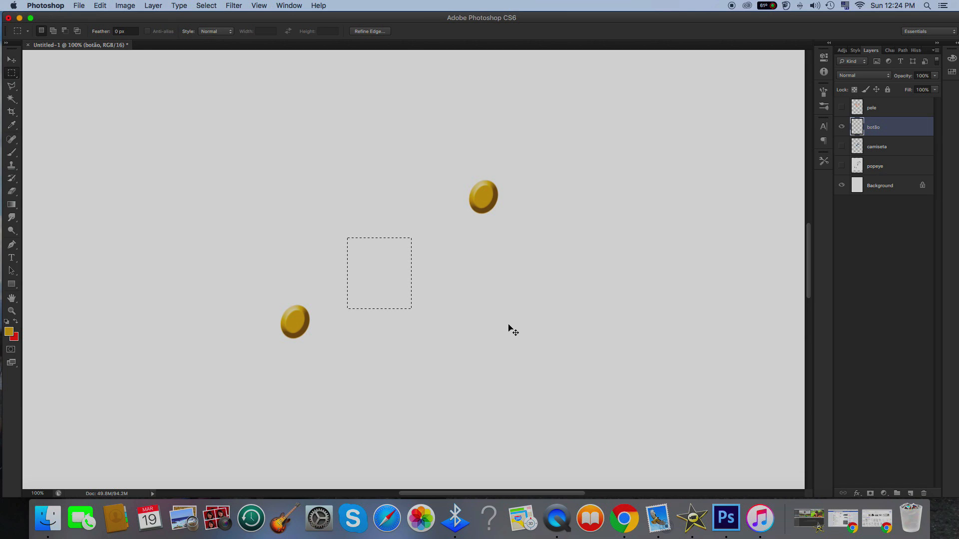
key("super+v")
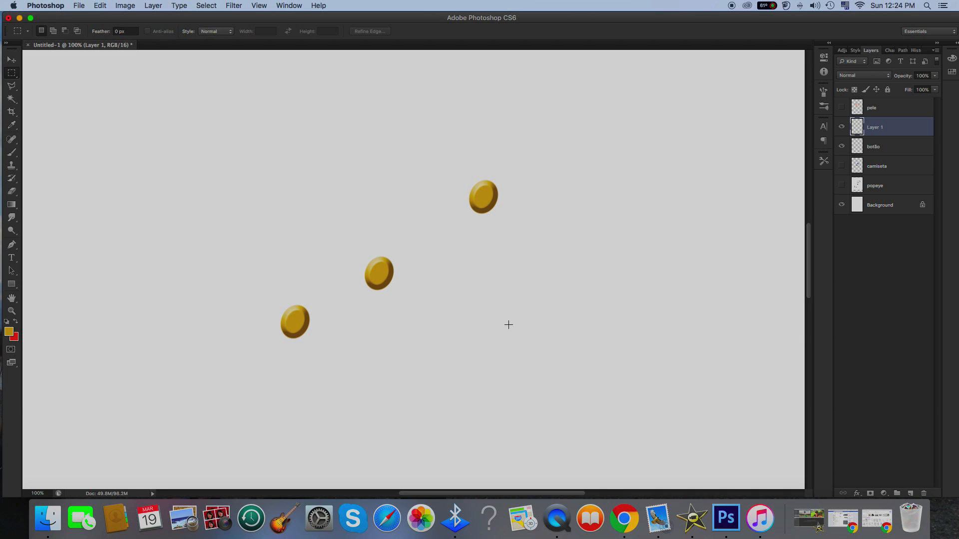
left_click(12, 59)
left_click_drag(460, 302, 412, 268)
Cut the lowest button from the botão layer, paste it onto its own layer and move it right and slightly down
left_click(866, 151)
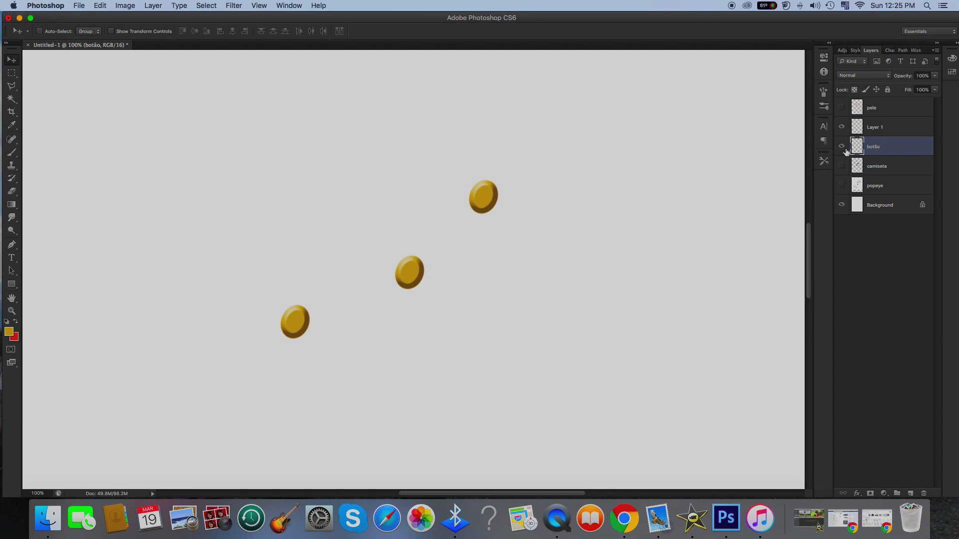
left_click(841, 148)
left_click(841, 148)
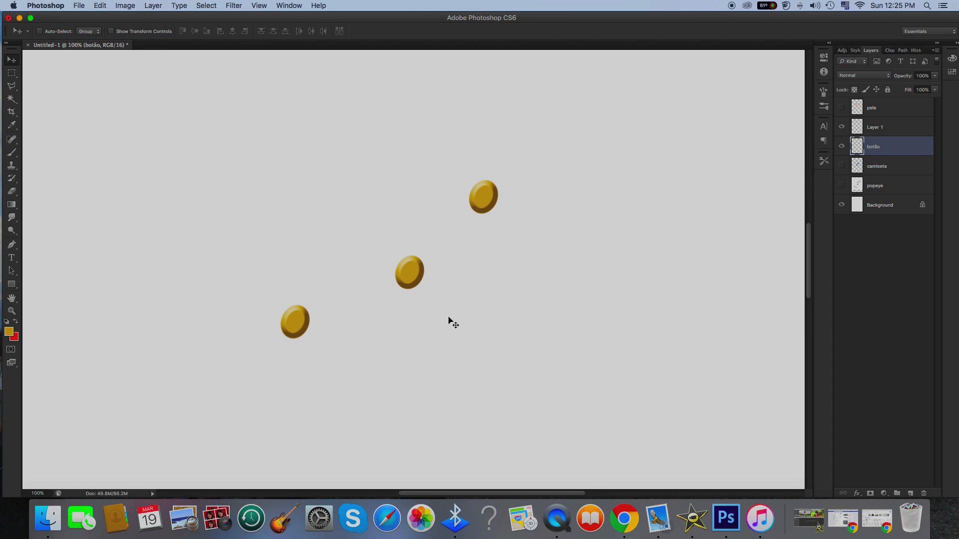
left_click(12, 73)
left_click_drag(267, 286, 318, 356)
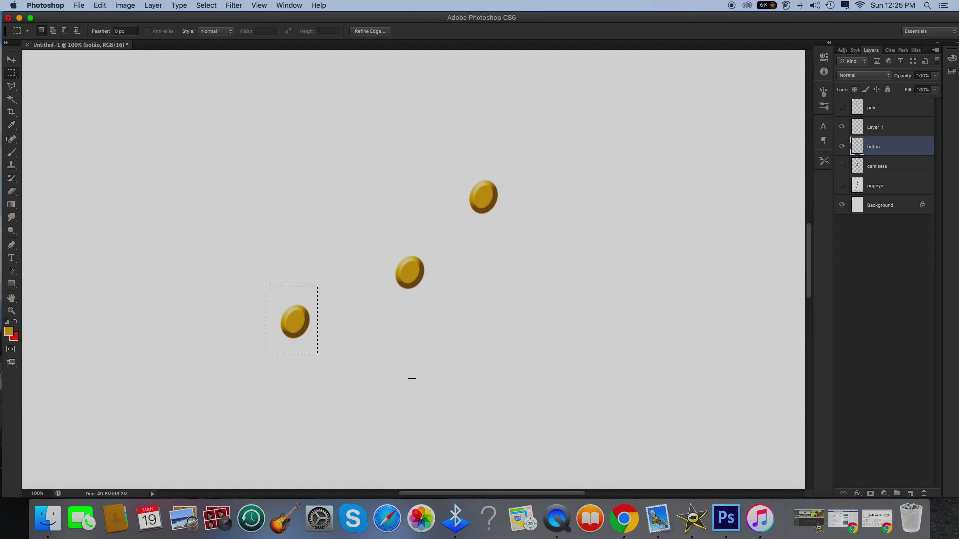
key("super+x")
key("super+v")
left_click(12, 59)
left_click_drag(298, 326, 349, 334)
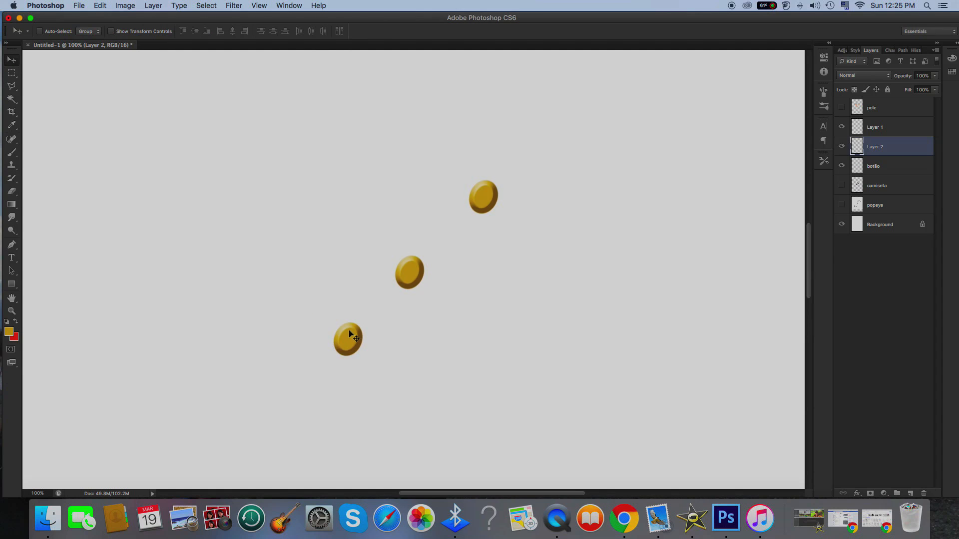
Show the pele, camiseta and popeye layers again
left_click(841, 108)
left_click(841, 185)
left_click(842, 205)
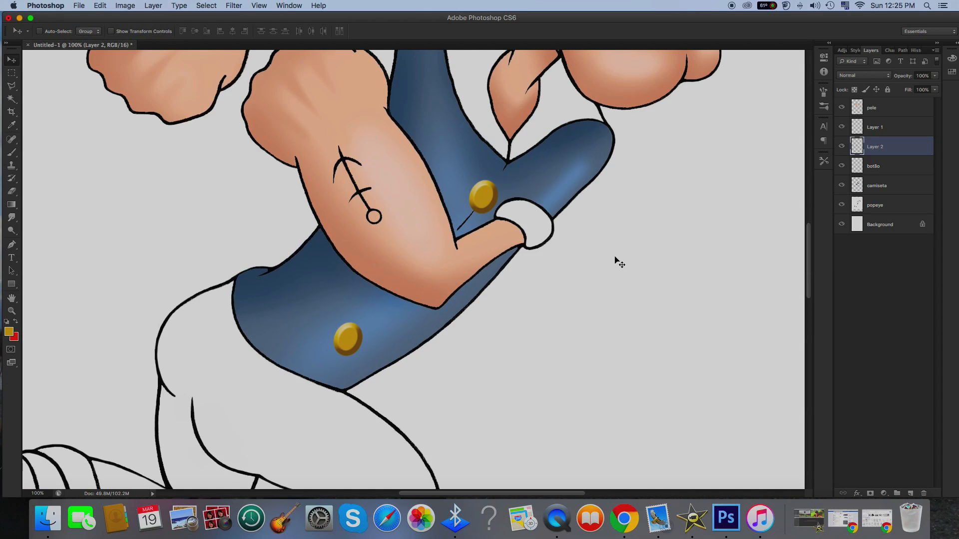
Move the middle button on Layer 1 so it peeks out from under the elbow
left_click(840, 146)
left_click(841, 147)
left_click(866, 131)
left_click_drag(386, 286, 414, 307)
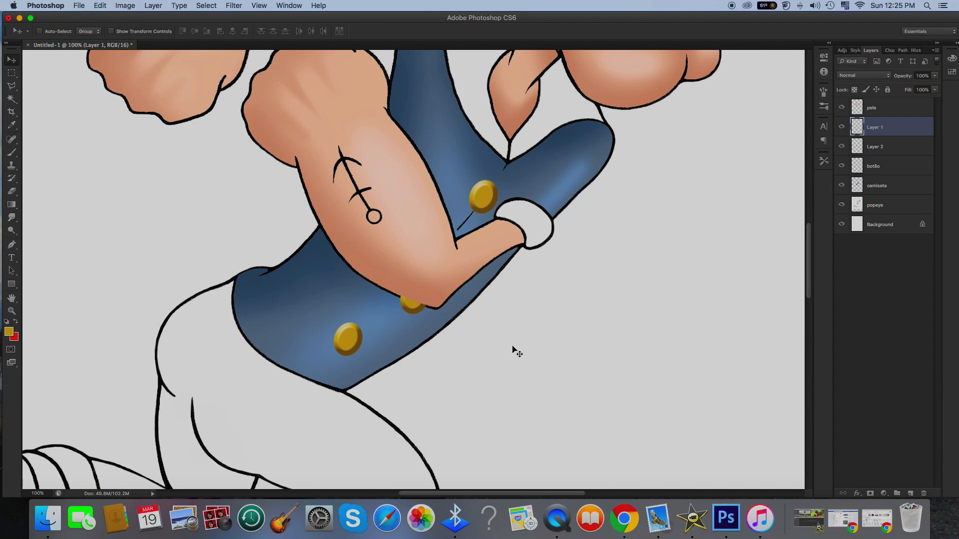
Move the lowest button on Layer 2 down to the shirt's hem, rotate it to about 22.51° and apply the transformation
left_click(844, 149)
left_click_drag(347, 330, 340, 356)
key("ctrl+t")
left_click_drag(397, 382, 352, 382)
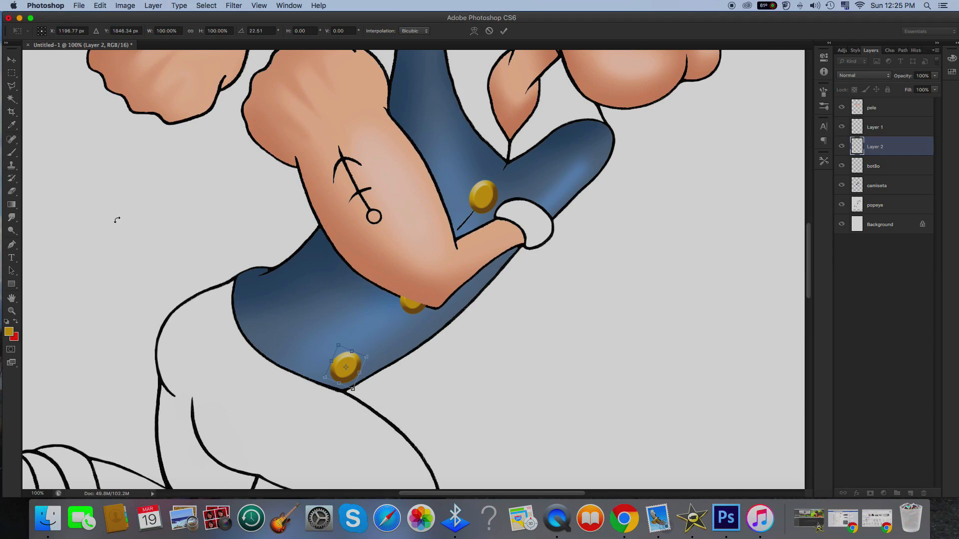
left_click(11, 59)
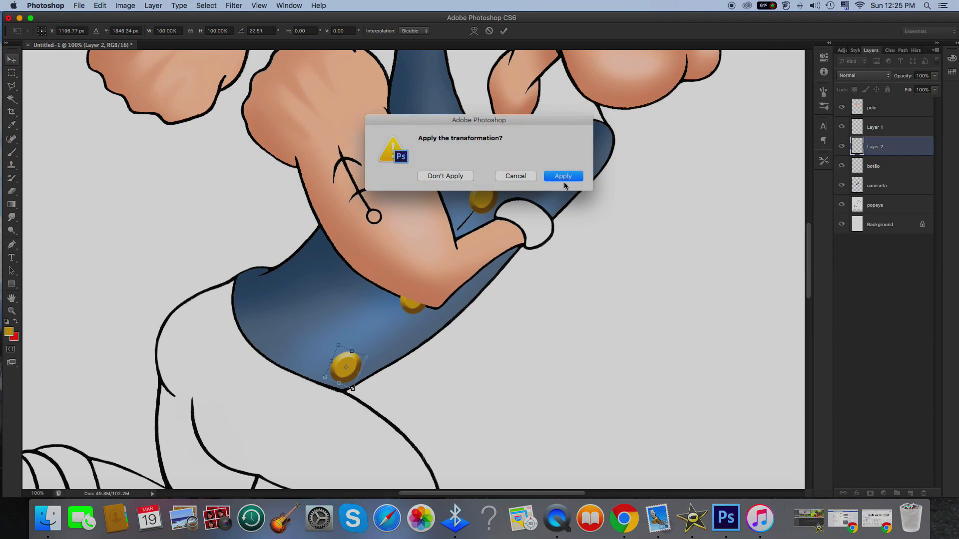
left_click(563, 176)
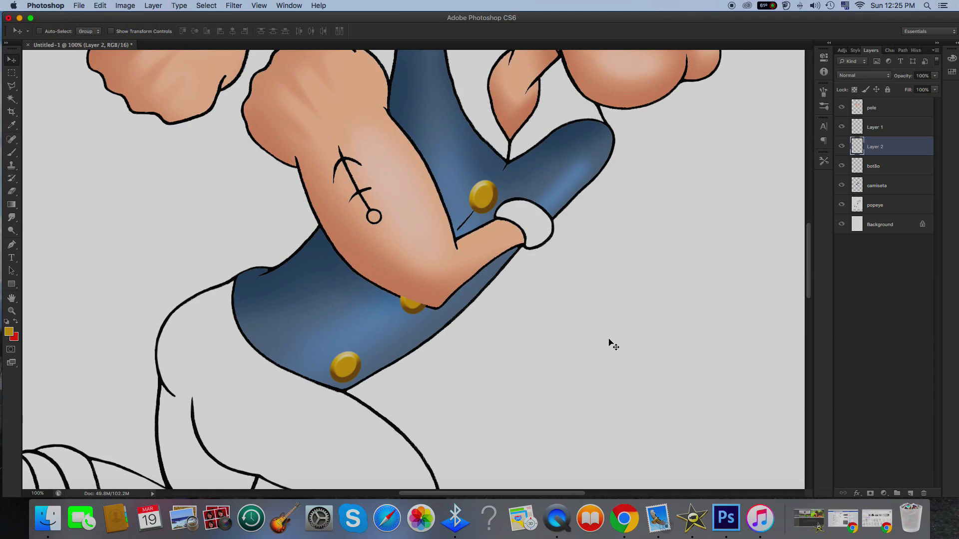
Erase the edge of the middle button over the elbow's outline on Layer 1 with a hard round 14 px eraser
left_click(11, 311)
left_click(409, 302)
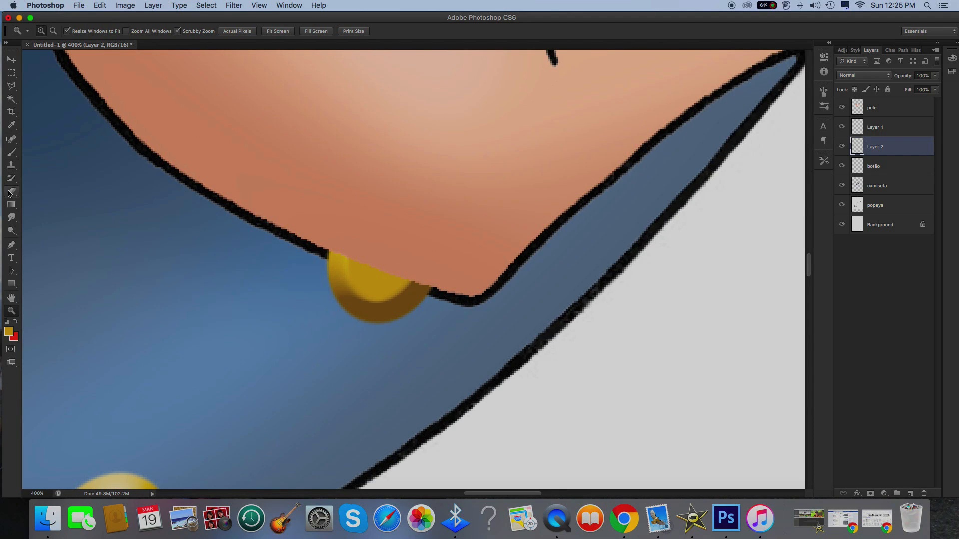
left_click(11, 193)
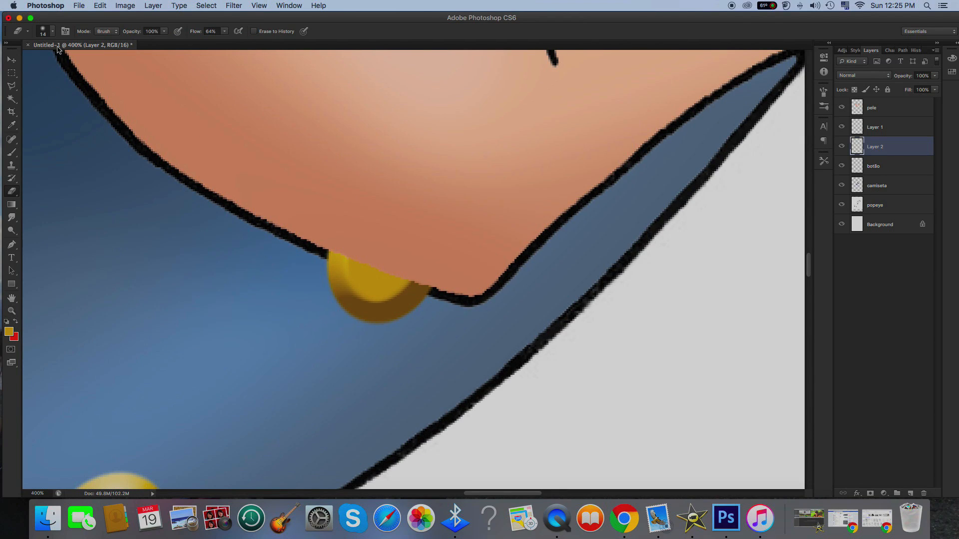
left_click(55, 30)
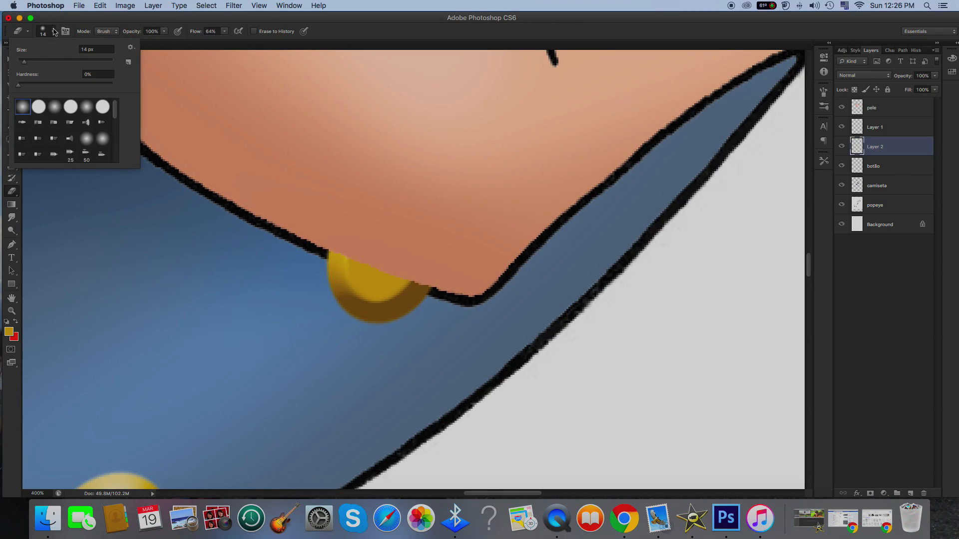
left_click(37, 107)
left_click(319, 231)
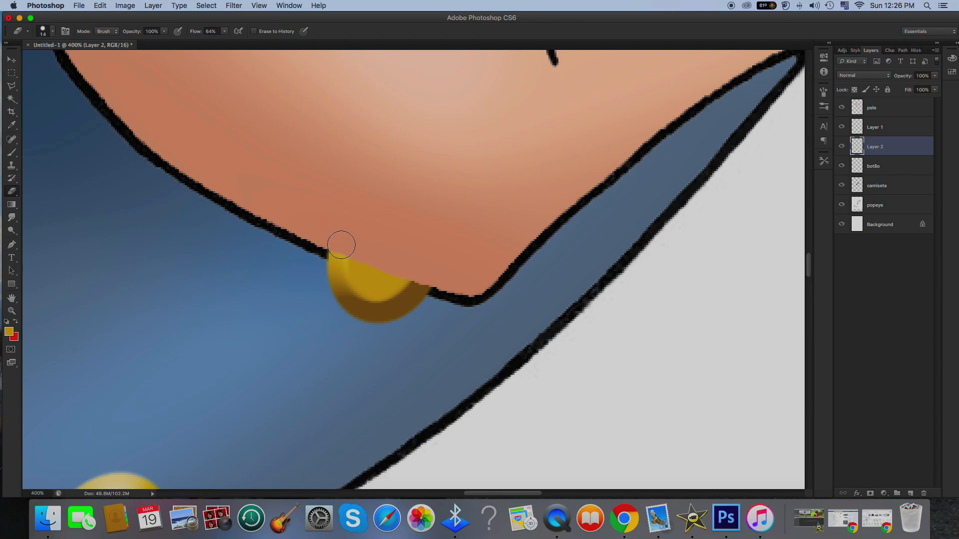
left_click(882, 129)
mouse_move(291, 236)
left_mouse_down()
mouse_move(327, 238)
mouse_move(438, 277)
left_mouse_up()
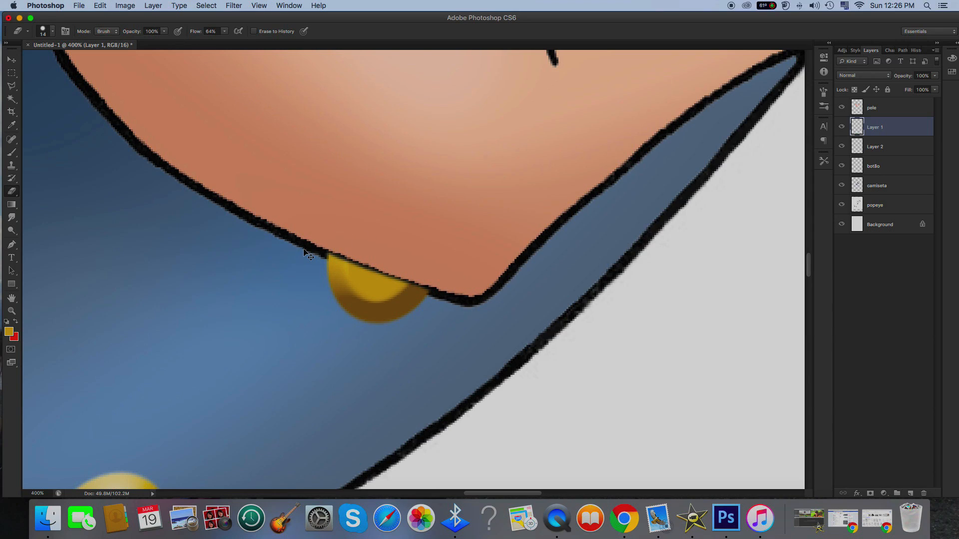
Try erasing more of the middle button along the elbow's outline, and revert the last two eraser strokes
scroll(308, 256, "up", 2)
mouse_move(286, 236)
left_mouse_down()
mouse_move(288, 220)
mouse_move(453, 285)
mouse_move(445, 277)
left_mouse_up()
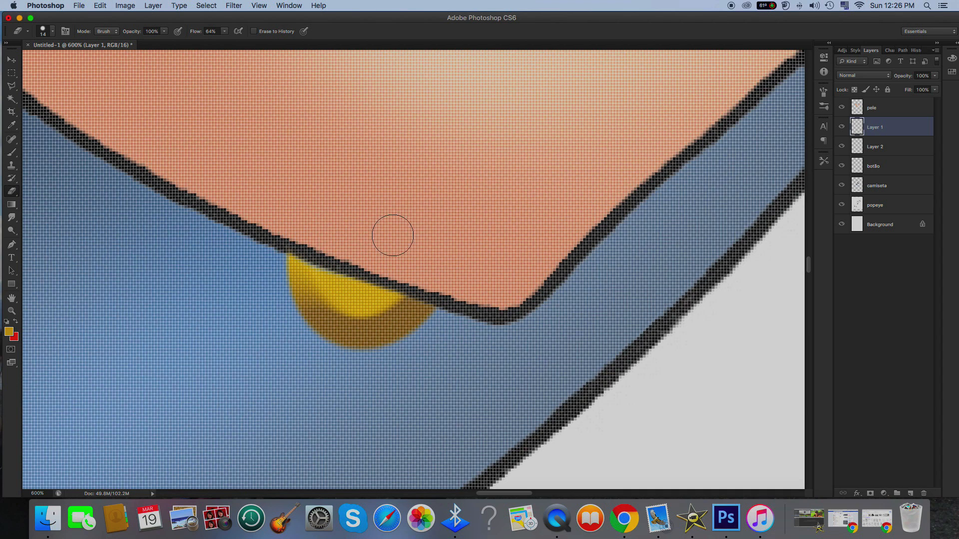
left_click(914, 50)
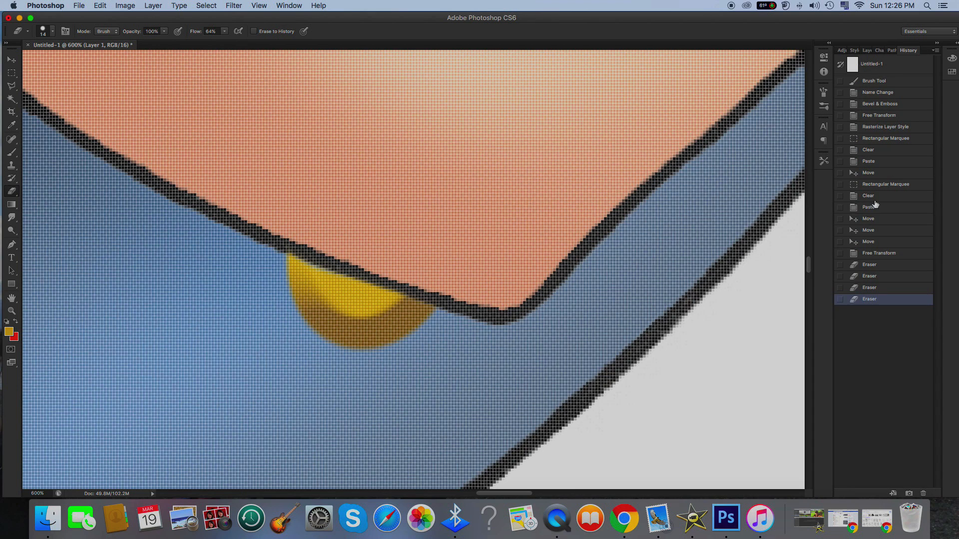
left_click(869, 277)
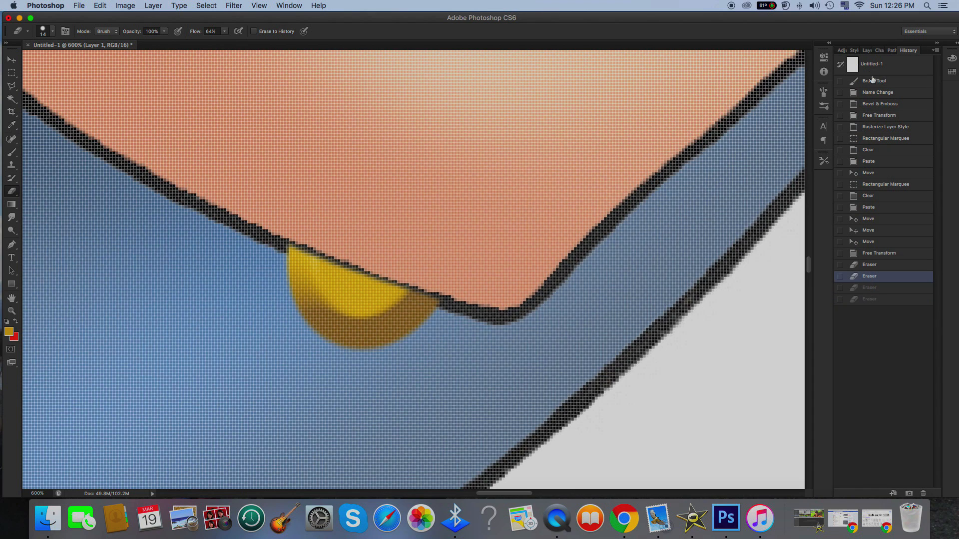
left_click(867, 50)
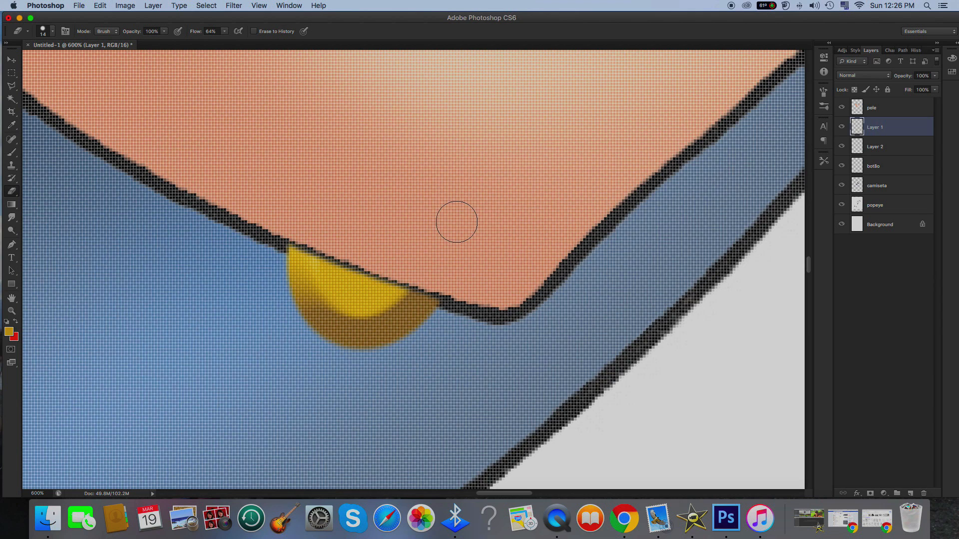
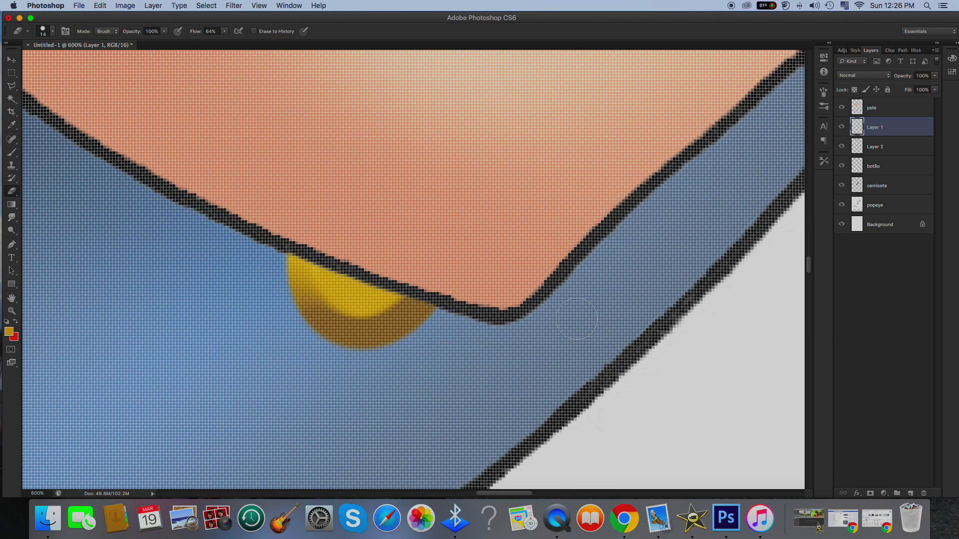
Select Layer 1, Layer 2 and botão together, check which button each holds, and merge the three layers into one
key("super+minus")
key("super+minus")
key("super+minus")
key("super+minus")
key("super+minus")
key("super+minus")
key("super+minus")
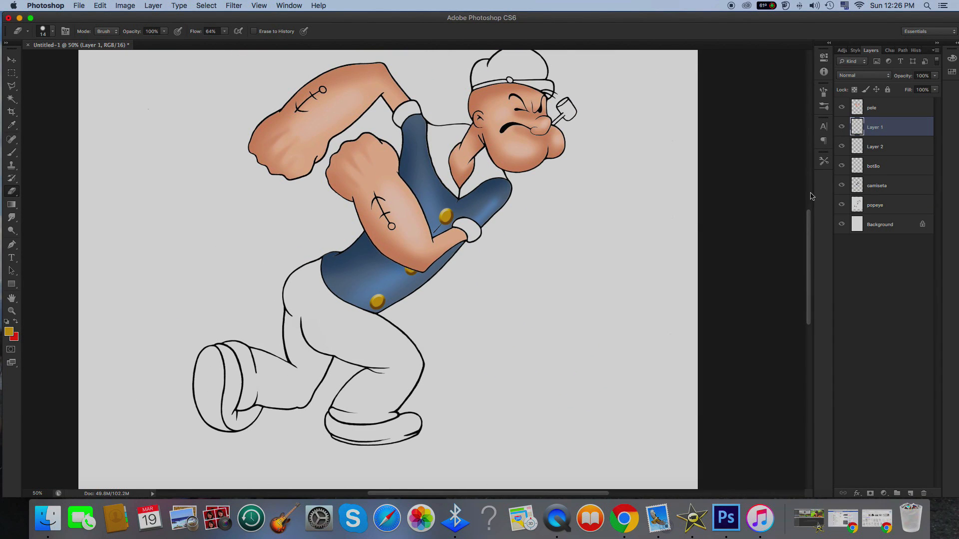
left_click(878, 149, "shift")
left_click(886, 167, "shift")
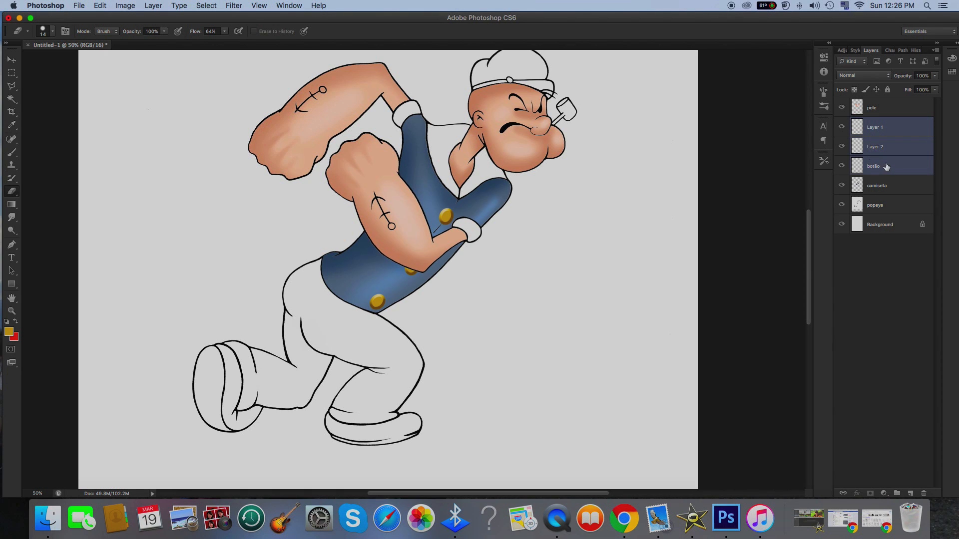
left_click(840, 128)
left_click(840, 147)
left_click(841, 128)
left_click(842, 147)
left_click(842, 166)
left_click(842, 167)
right_click(896, 165)
key("Escape")
right_click(891, 166)
left_click(827, 368)
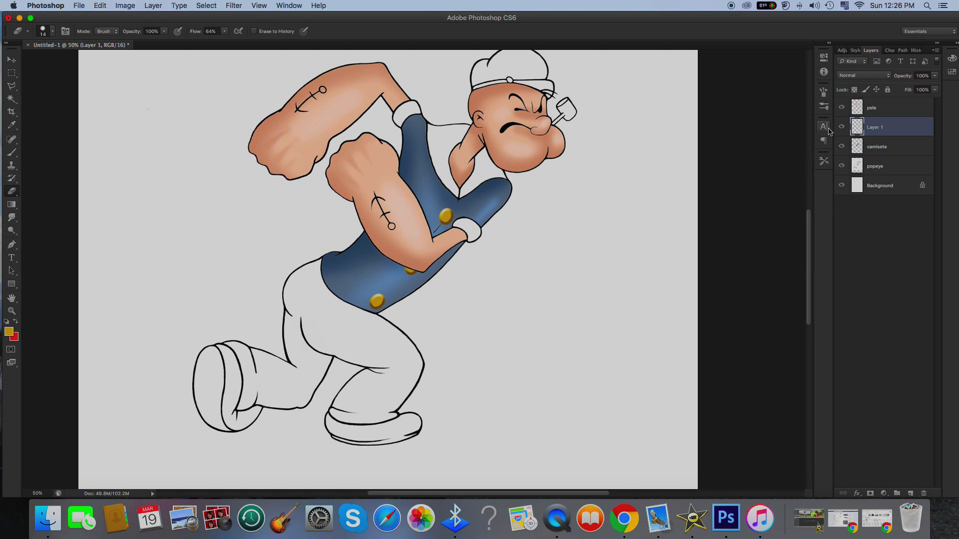
Check the merged buttons by toggling the layer's visibility, and rename the layer botão
left_click(841, 128)
left_click(841, 128)
left_click(841, 128)
left_click(841, 127)
double_click(871, 128)
type("botão")
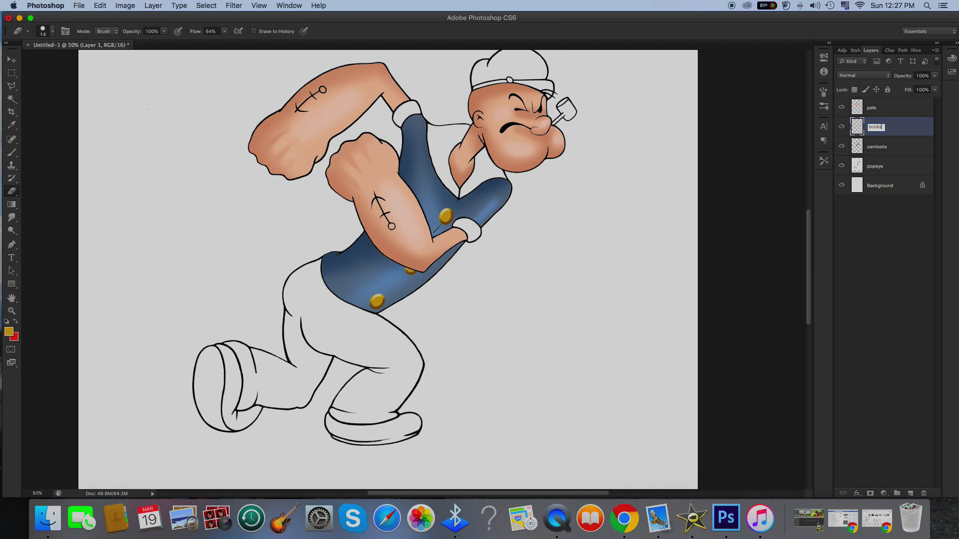
key("Return")
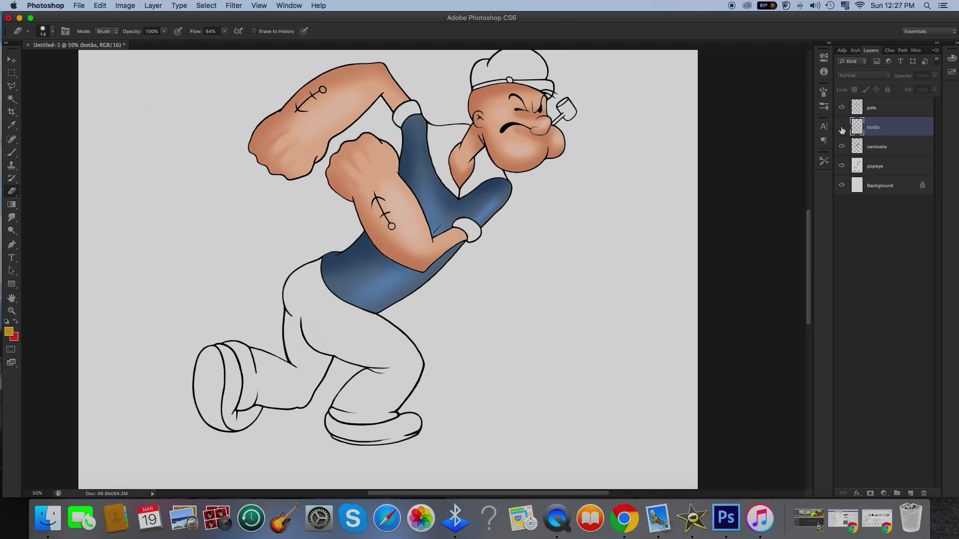
left_click(888, 168)
left_click(12, 98)
left_click(444, 145)
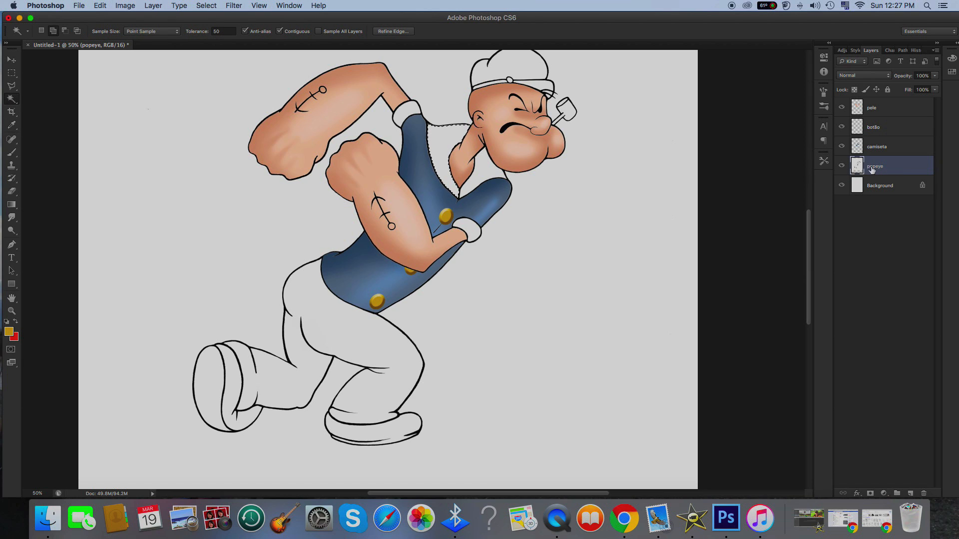
key("super+d")
left_click(885, 134)
left_click(843, 128)
left_click(843, 128)
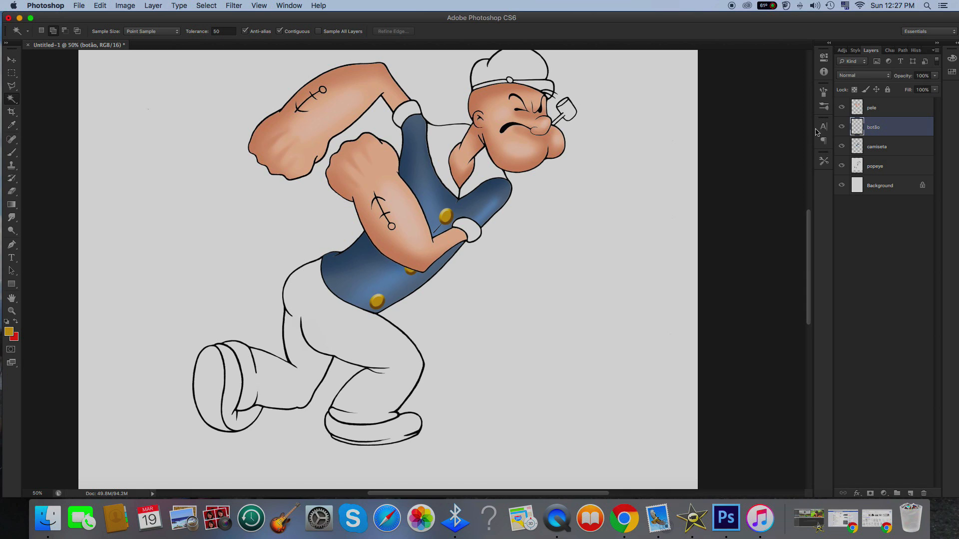
left_click(441, 142)
key("super+d")
Select the collar areas on the popeye layer with the Magic Wand and copy them onto a new layer
left_click(849, 169)
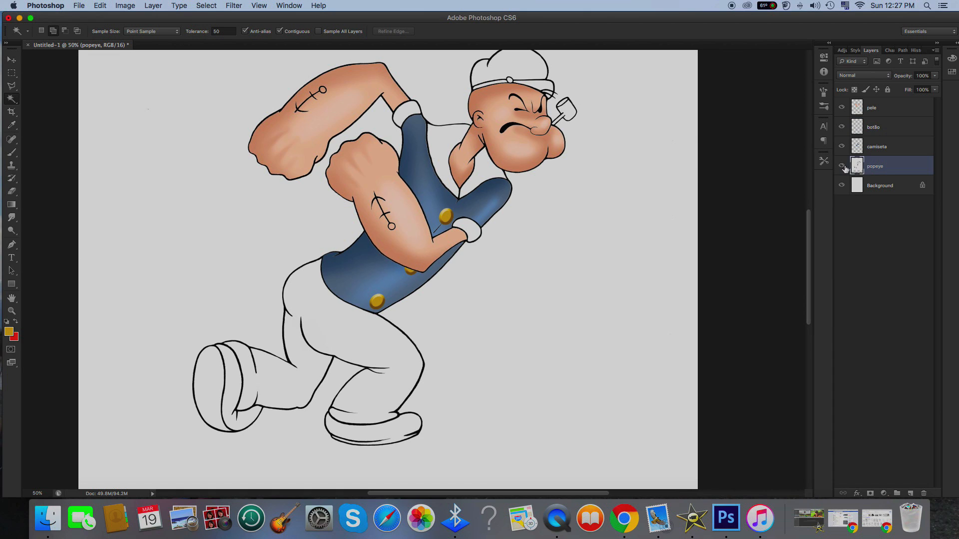
left_click(492, 169)
key("super+c")
key("super+v")
Add a Color Overlay effect in muted red 844545 at 100% opacity to the copied collar layer
left_click(856, 494)
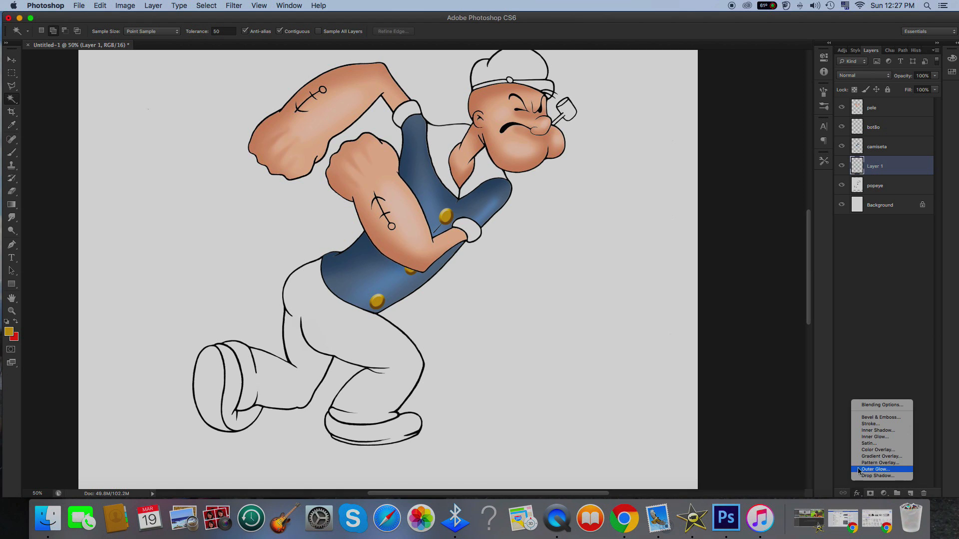
left_click(862, 454)
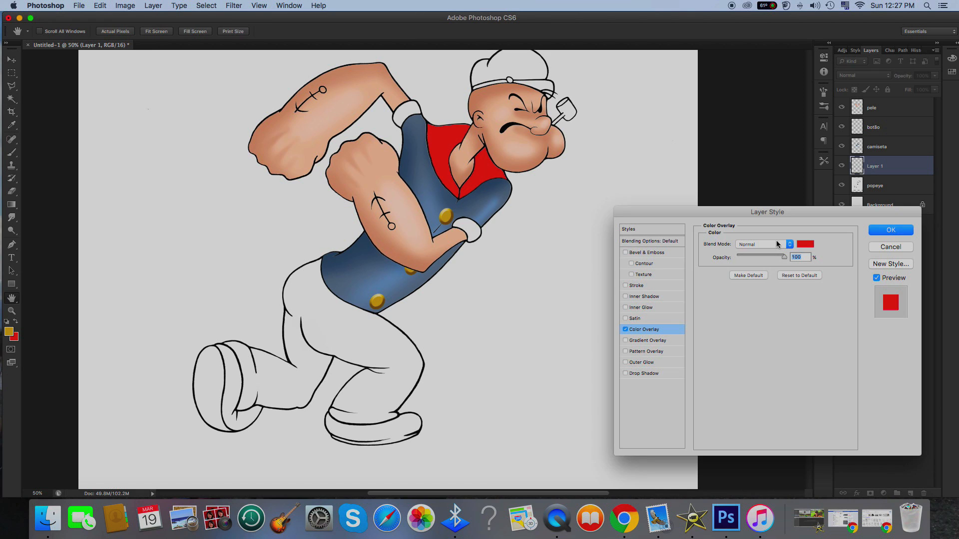
left_click(805, 244)
left_click(766, 328)
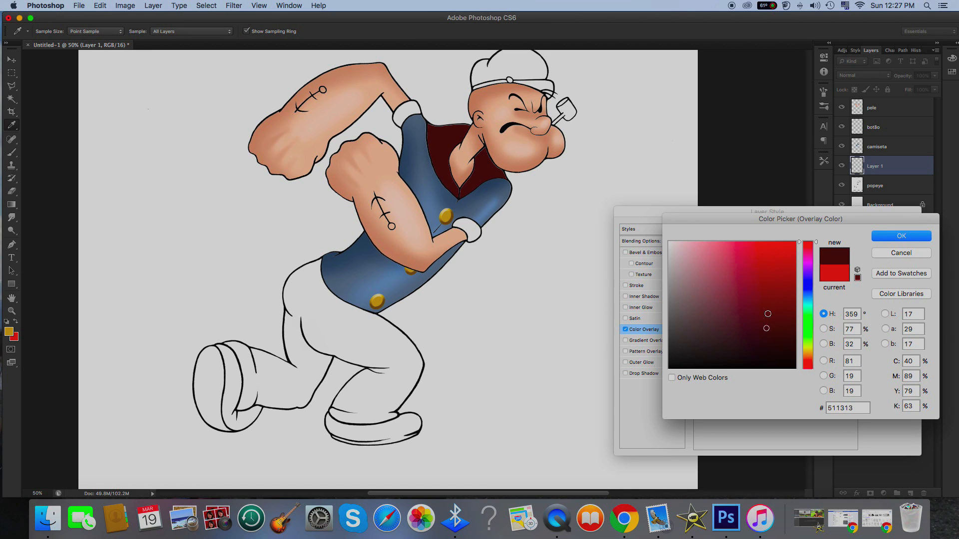
left_click(768, 309)
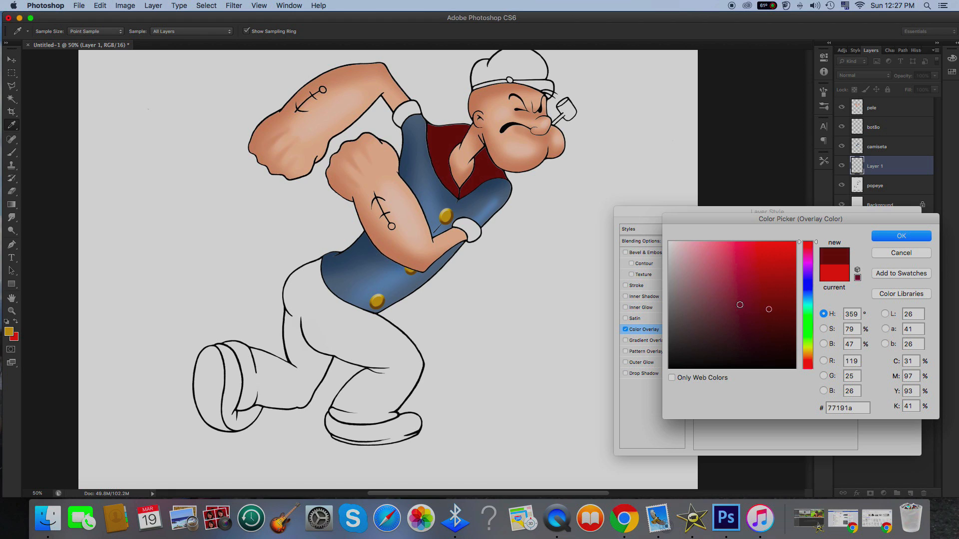
left_click(752, 313)
left_click(729, 303)
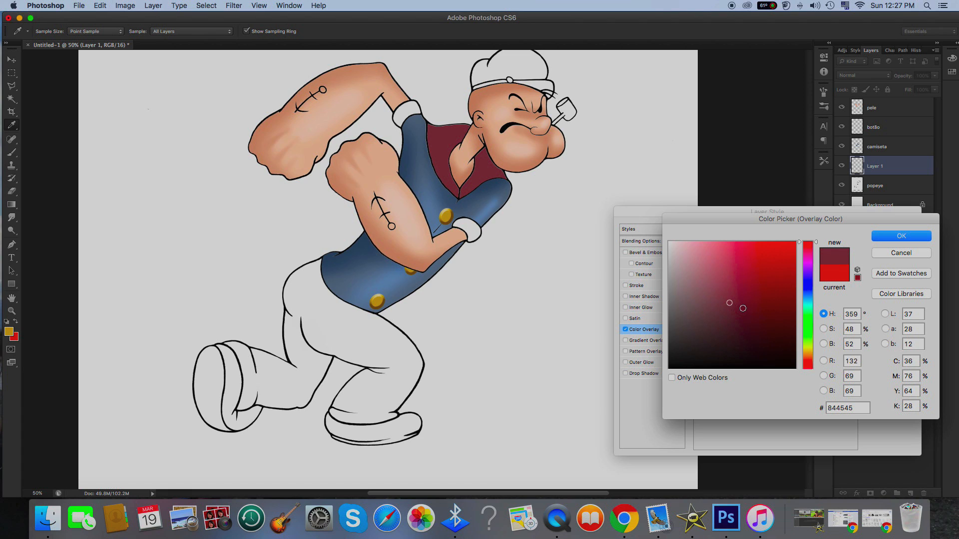
left_click(874, 237)
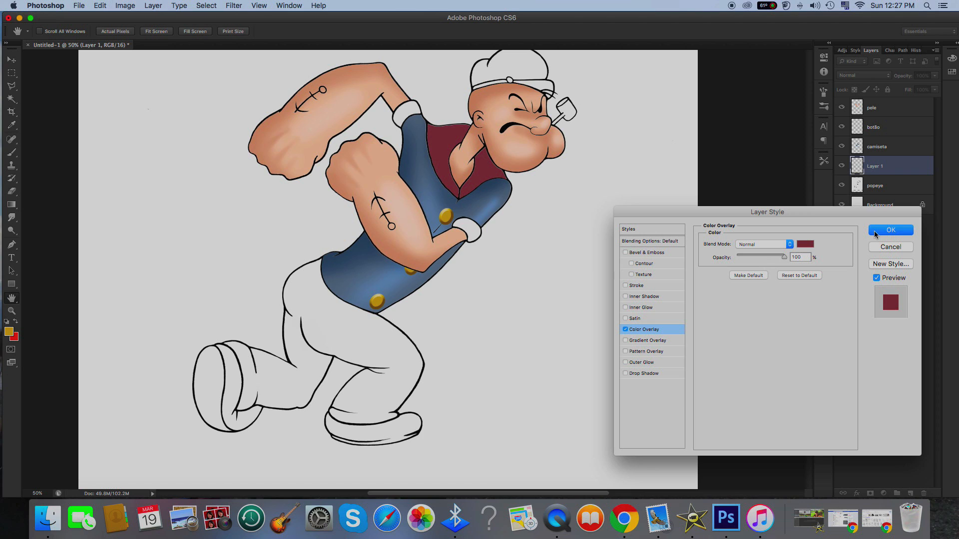
left_click(890, 230)
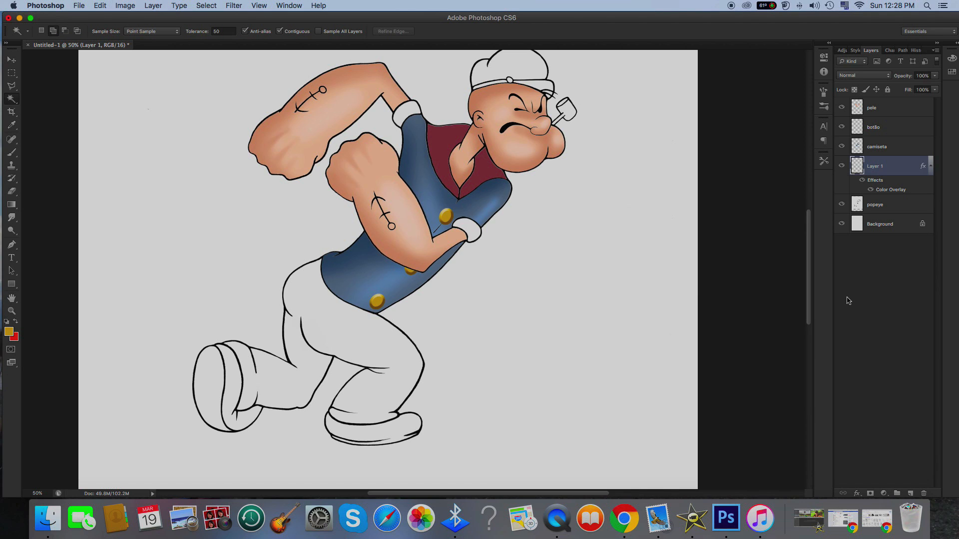
Change the collar's Color Overlay to the more saturated dark red 8b3536
double_click(882, 190)
left_click(809, 248)
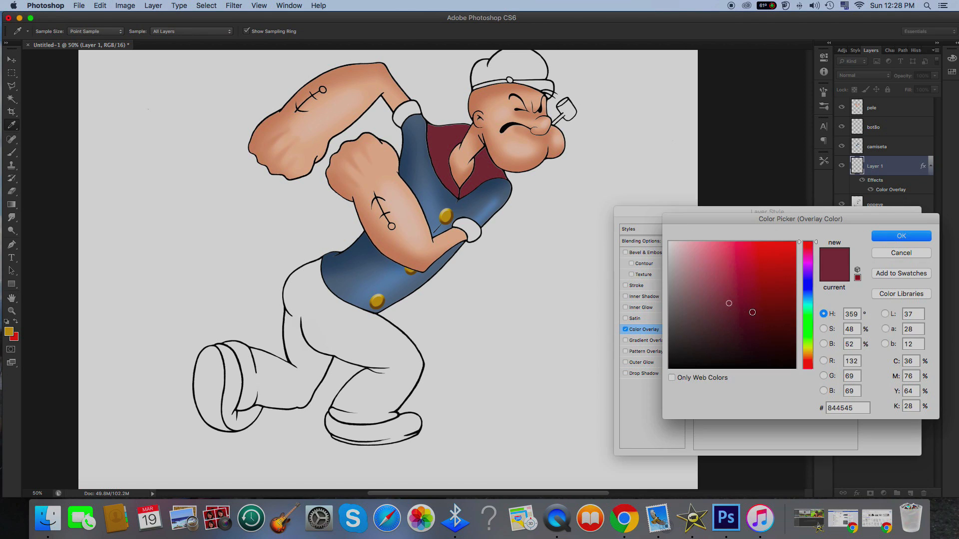
left_click(747, 306)
left_click(747, 300)
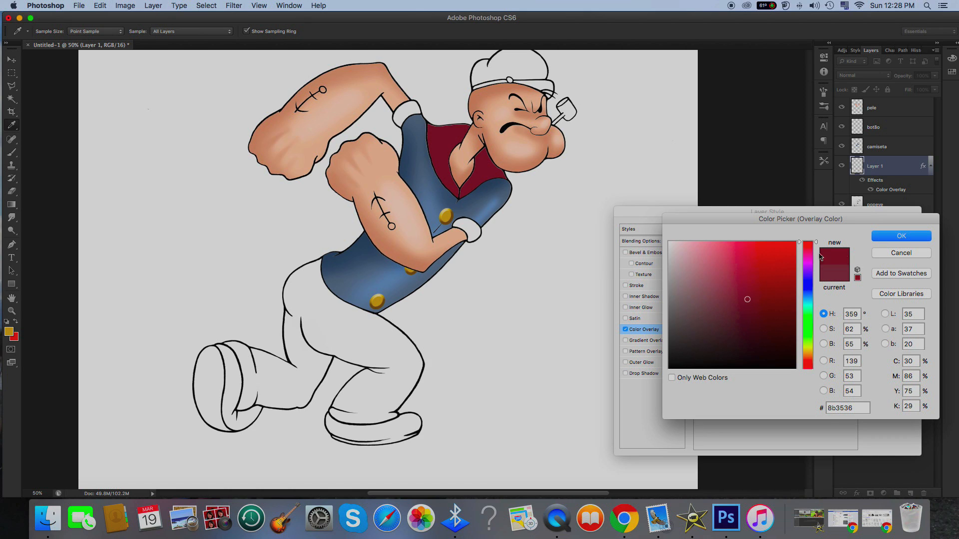
left_click(884, 239)
left_click(872, 227)
key("w")
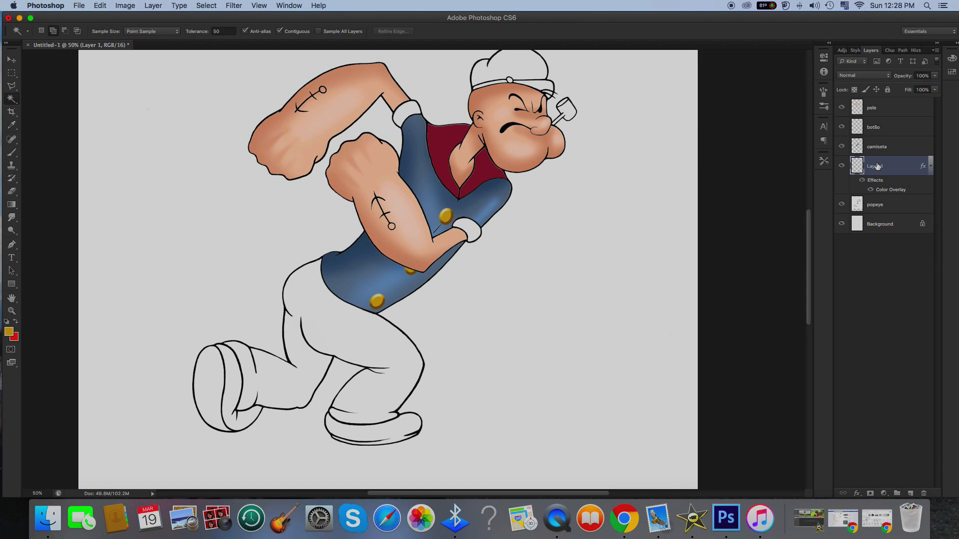
Rename the collar layer gola
double_click(873, 166)
type("gola")
key("Return")
Add a new empty layer above gola and load the collar's shape from gola as a selection
left_click(910, 494)
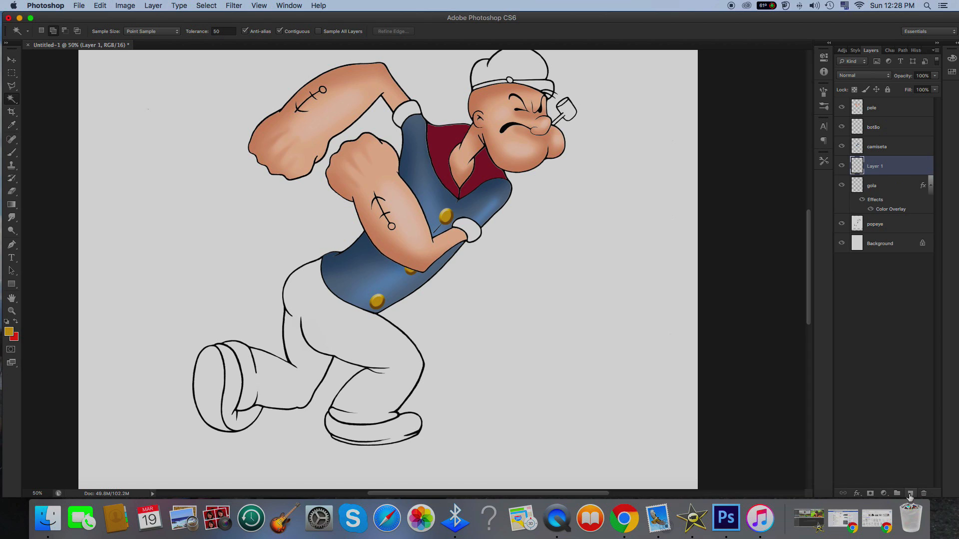
left_click(857, 184, "super")
left_click(11, 310)
left_click(449, 133)
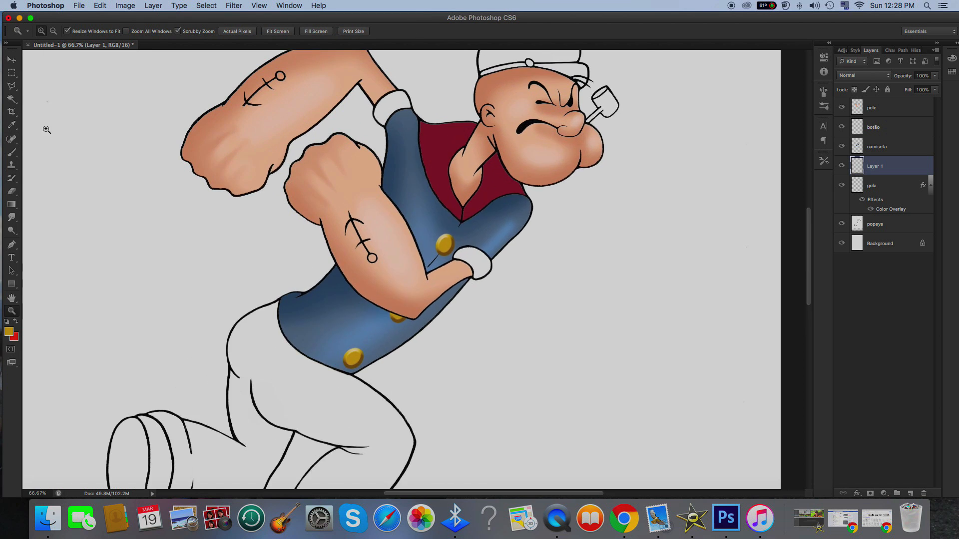
Set the foreground color to the very dark red 530505, starting from the collar's sampled red
left_click(12, 125)
left_click(8, 331)
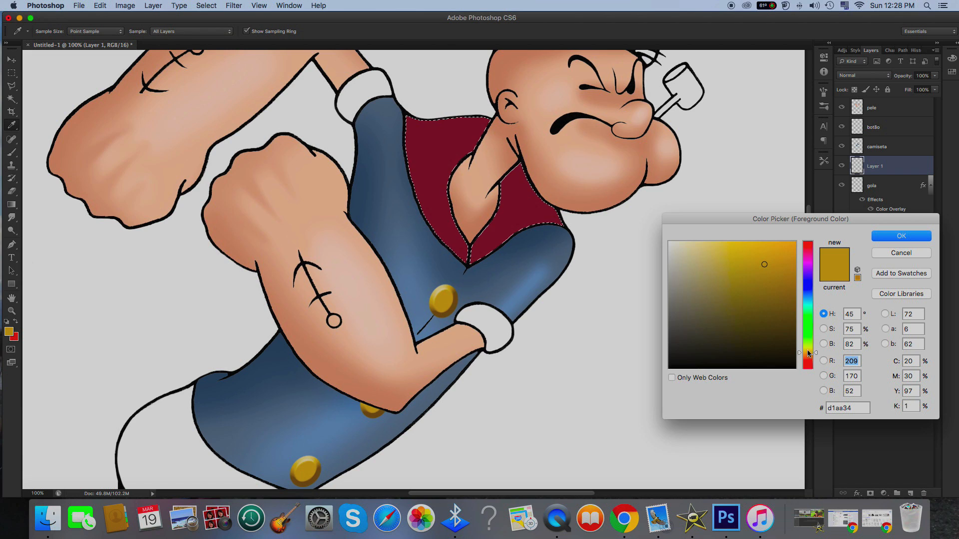
left_click(438, 143)
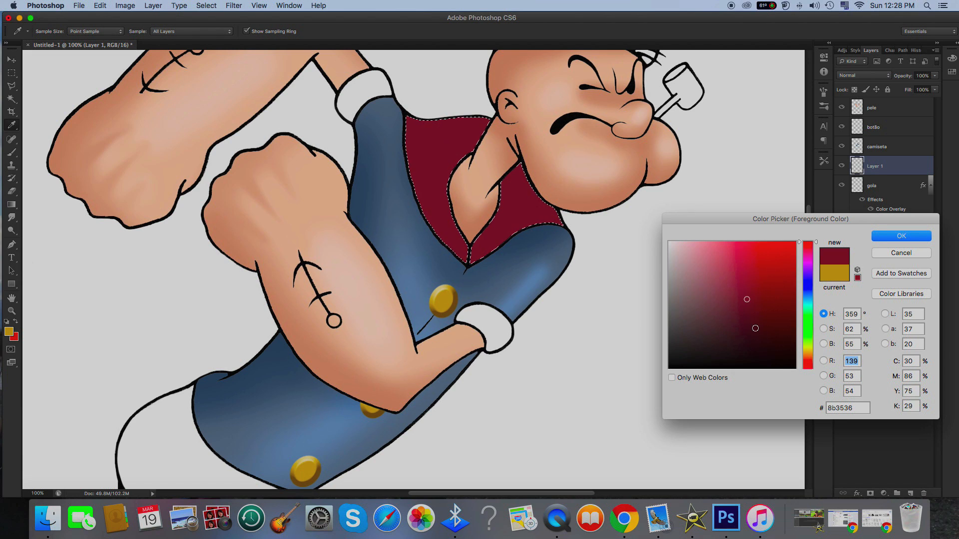
left_click(773, 324)
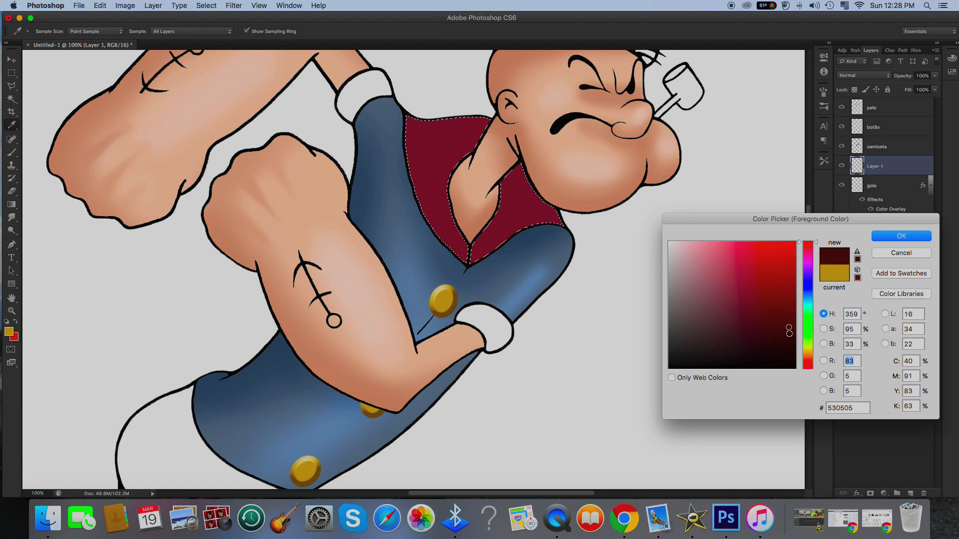
left_click(886, 237)
key("z")
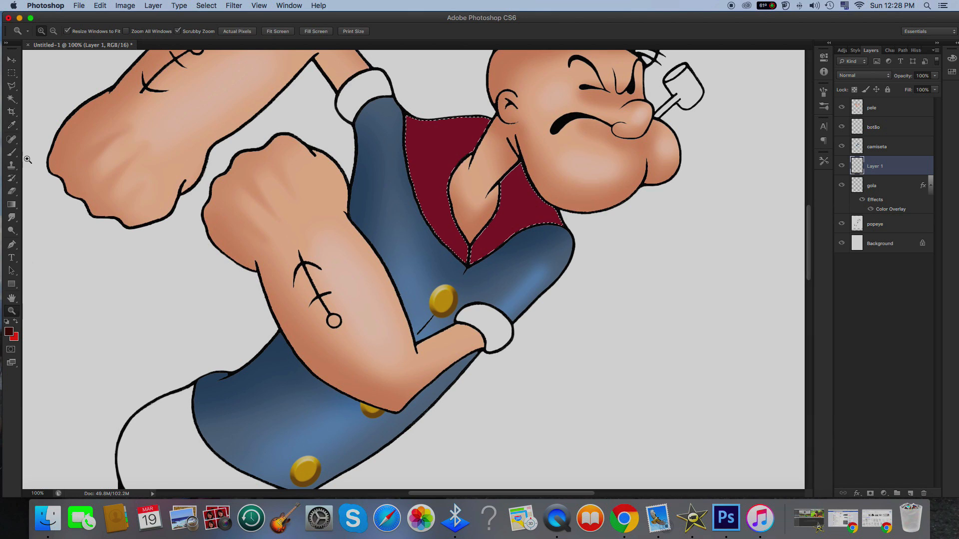
Set up the Brush tool with a soft round tip of 22 px and 0% hardness
left_click(12, 152)
left_click(52, 31)
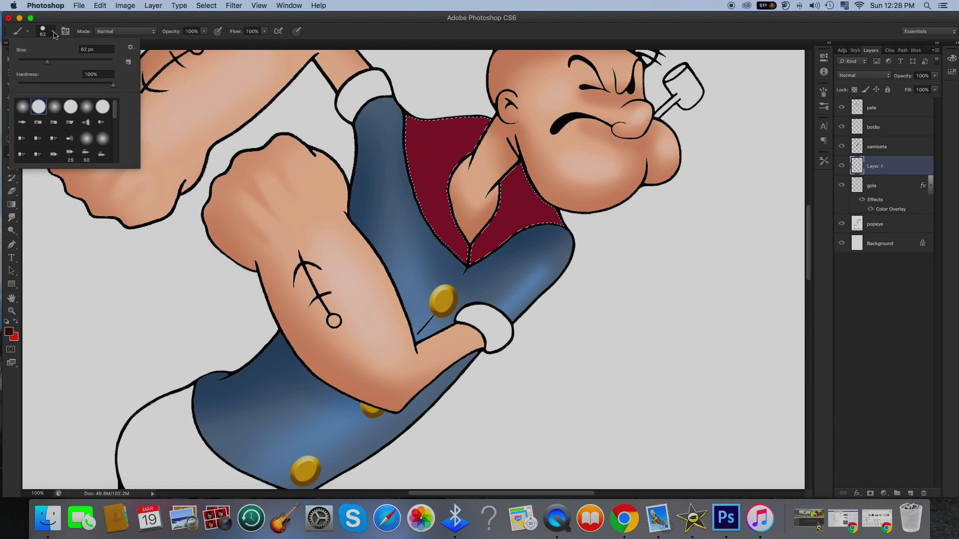
left_click(22, 107)
left_click_drag(46, 62, 29, 63)
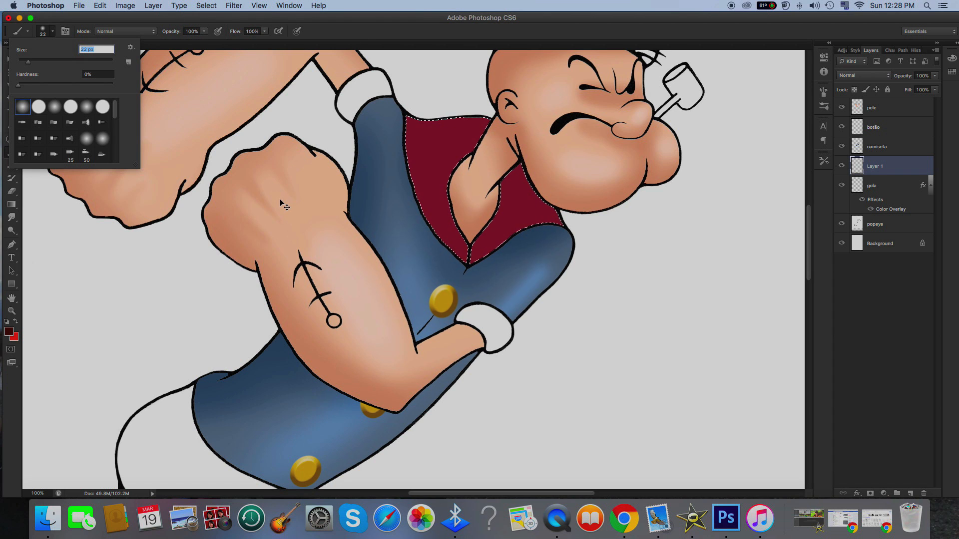
Paint dark red shadow bands along both sides of the collar on Layer 1, undoing unwanted strokes
key("super+equal")
key("super+equal")
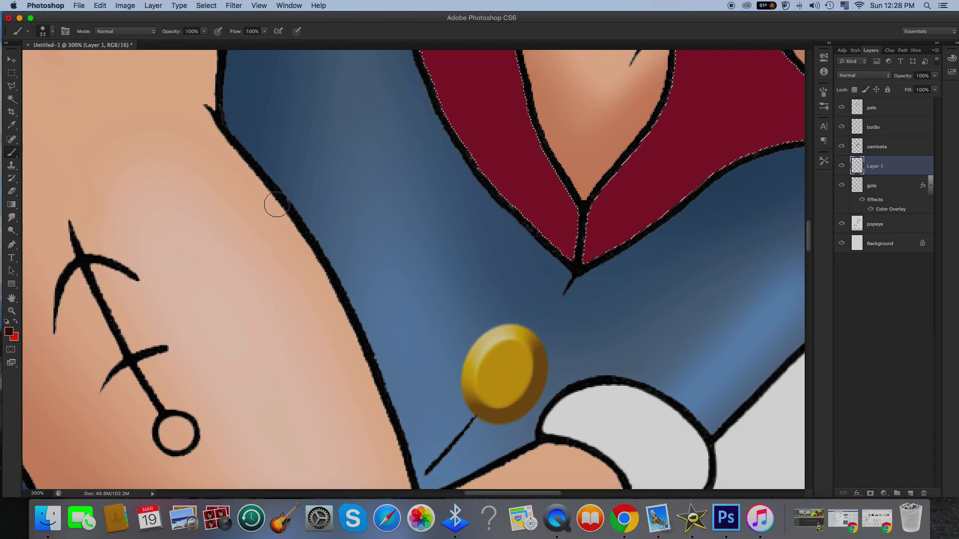
key("super+minus")
key("super+minus")
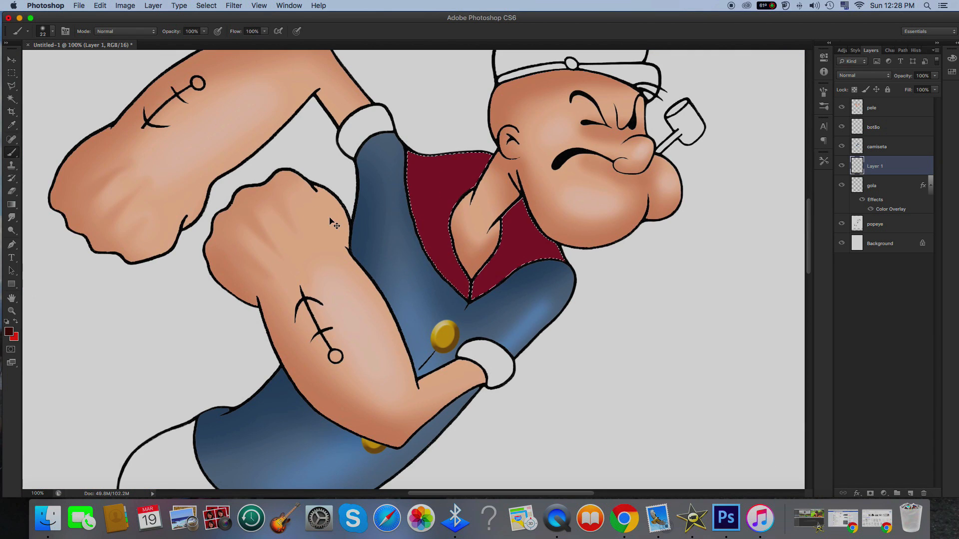
key("super+equal")
scroll(330, 218, "up", 5)
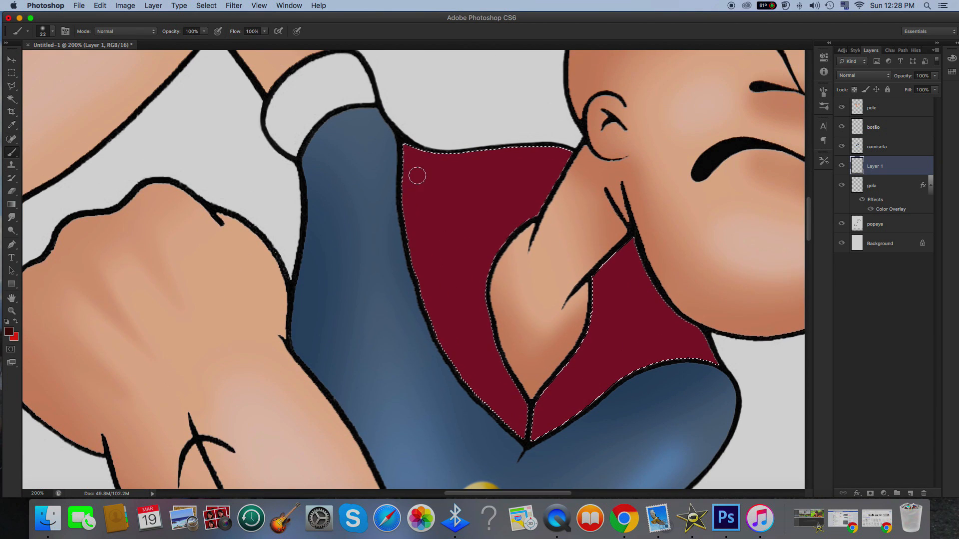
mouse_move(427, 155)
left_mouse_down()
mouse_move(458, 295)
mouse_move(512, 395)
mouse_move(457, 297)
mouse_move(434, 139)
mouse_move(455, 337)
mouse_move(526, 426)
mouse_move(490, 380)
mouse_move(450, 287)
mouse_move(428, 142)
mouse_move(439, 150)
mouse_move(449, 280)
mouse_move(495, 383)
left_mouse_up()
key("super+z")
key("super+z")
key("super+z")
key("super+z")
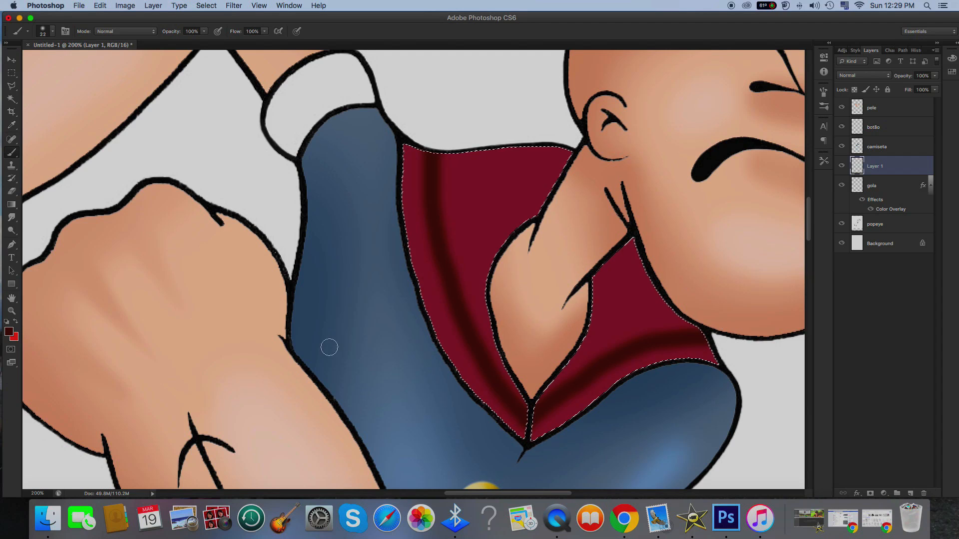
Smudge the dark shadow bands on the collar with a soft 79 px Smudge tool at 80% strength
left_click(11, 217)
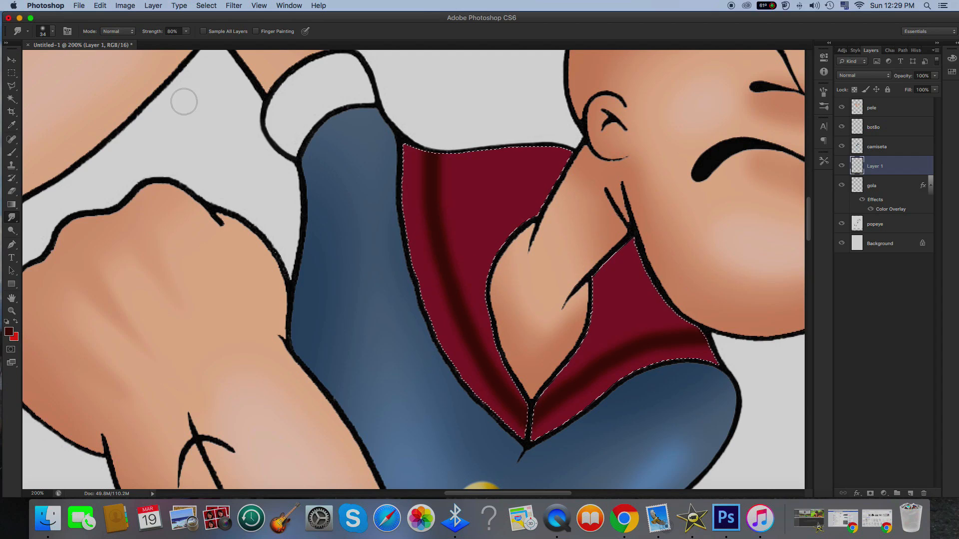
left_click(53, 31)
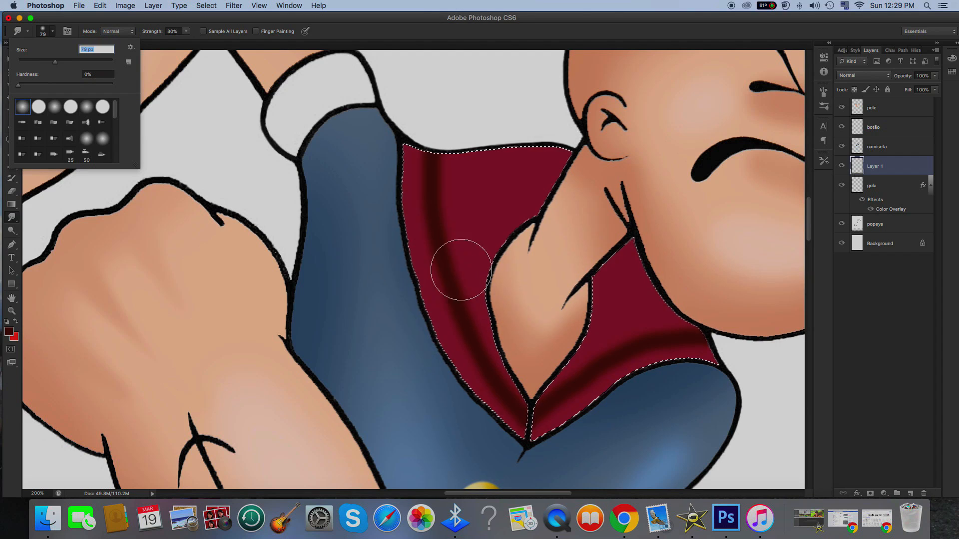
left_click(452, 242)
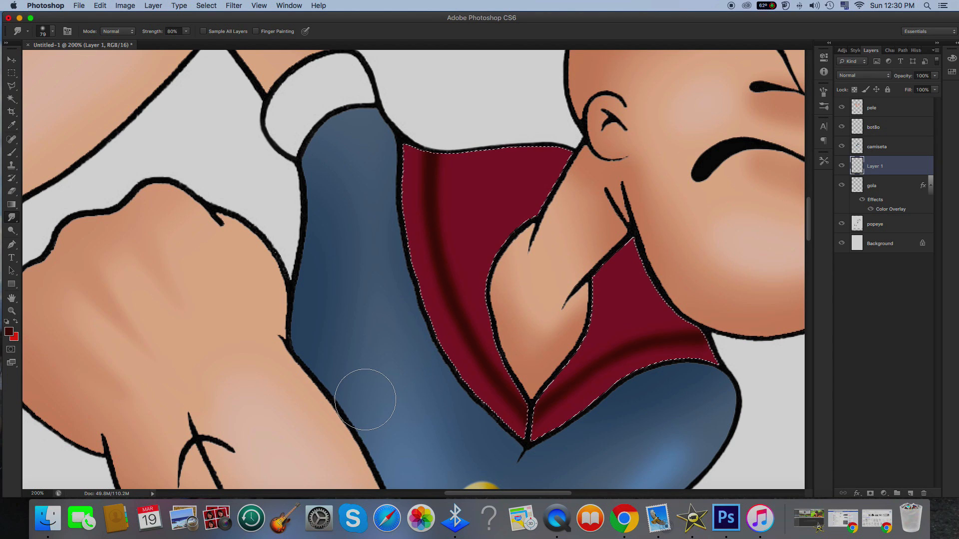
key("super+minus")
key("super+minus")
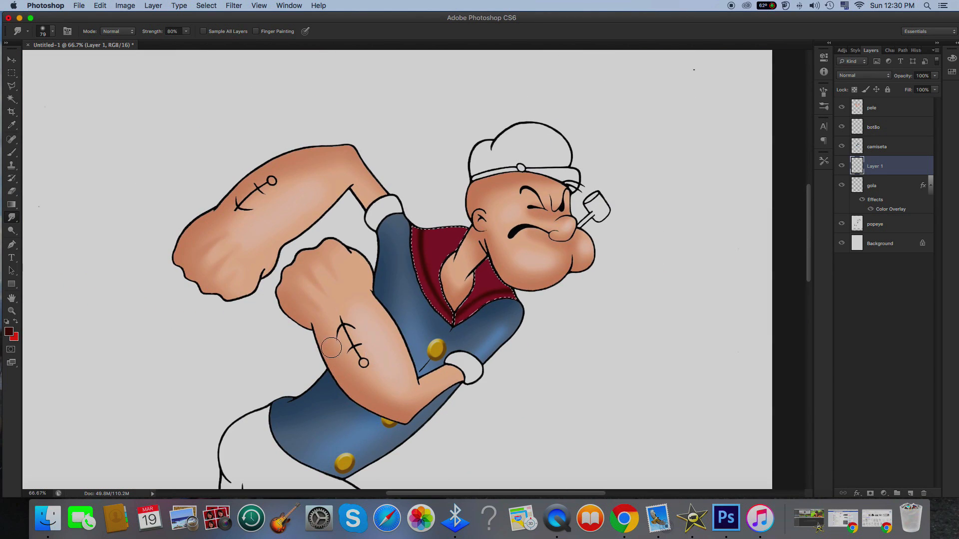
left_click(12, 310)
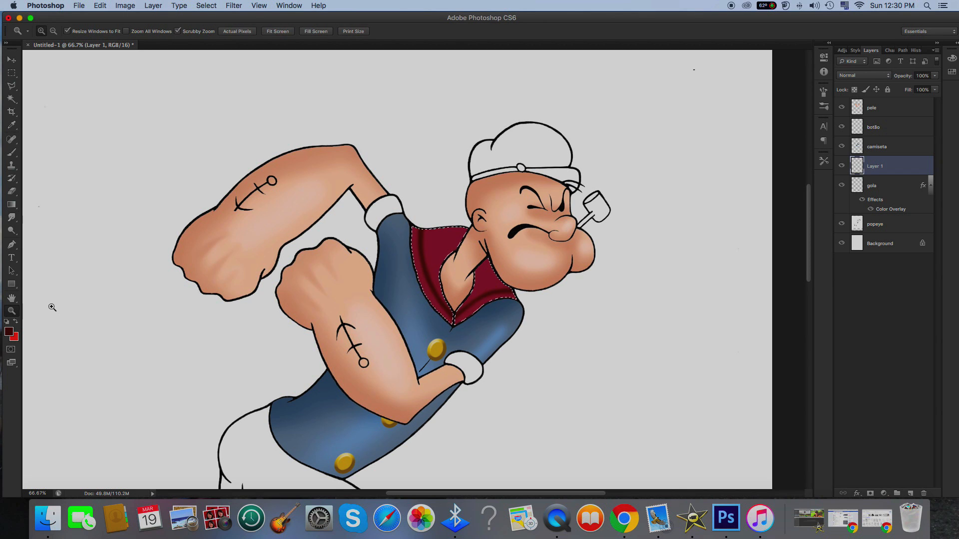
Smudge the outer side of the dark shadow band on the collar's left half, and clear the selection
double_click(427, 290)
left_click(12, 218)
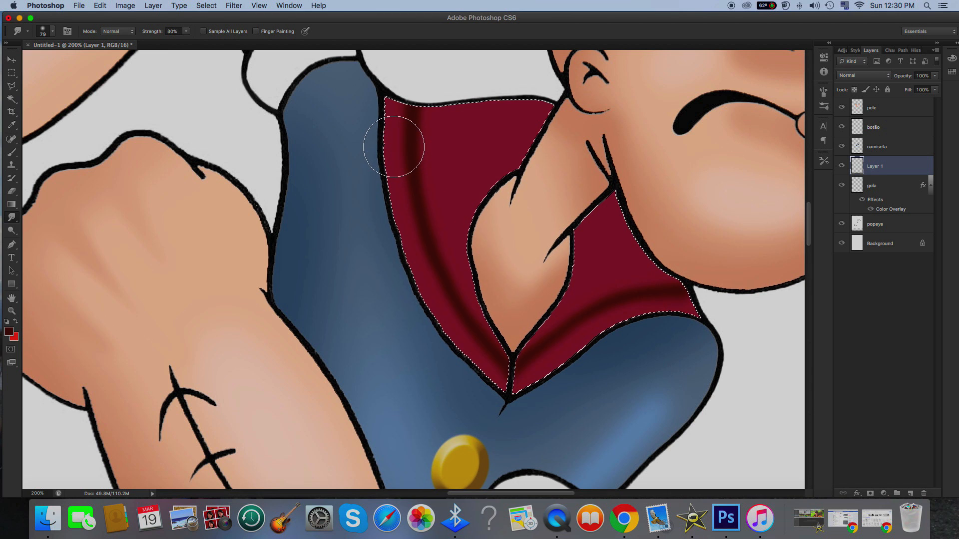
mouse_move(394, 146)
left_mouse_down()
mouse_move(441, 180)
mouse_move(422, 258)
left_mouse_up()
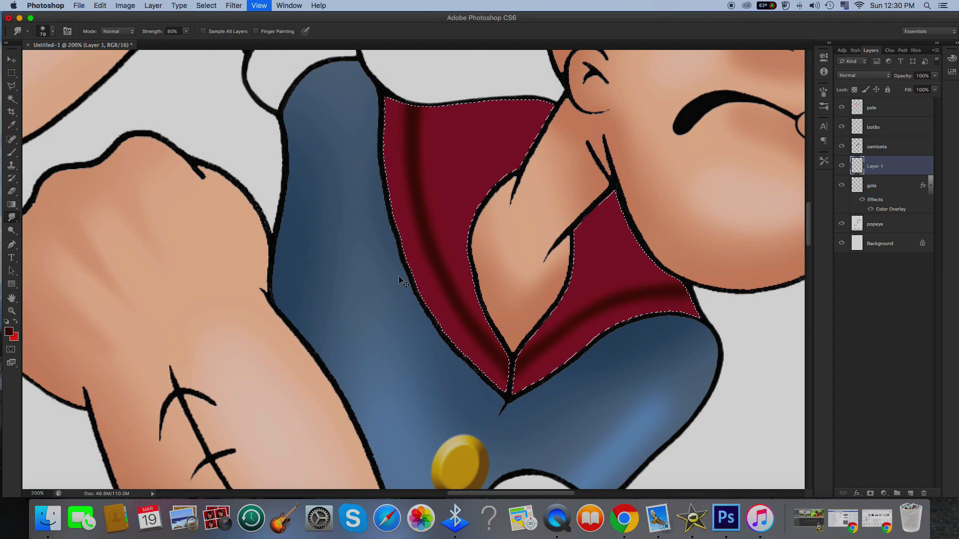
key("super+minus")
key("super+minus")
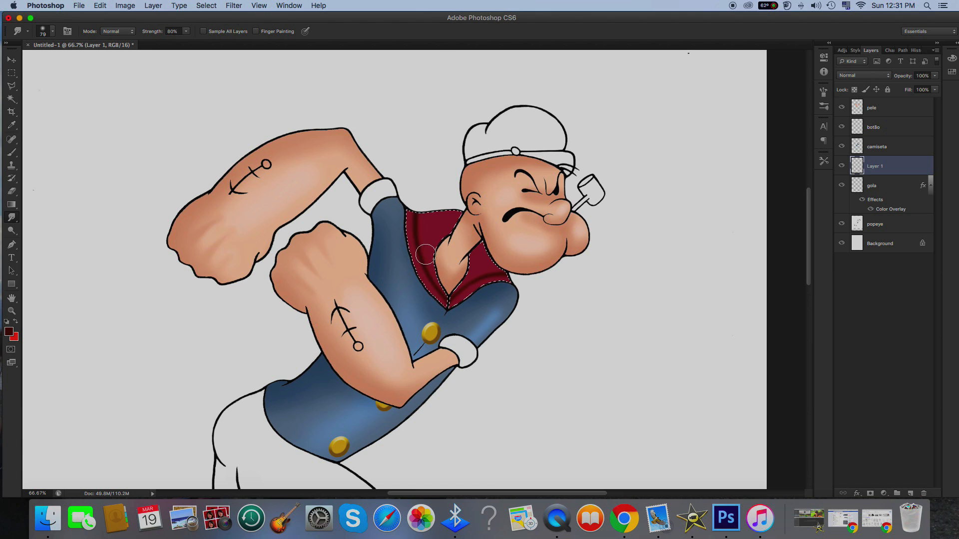
key("super+d")
Duplicate Layer 1, which holds the collar's dark bands, keeping the default copy name
right_click(878, 171)
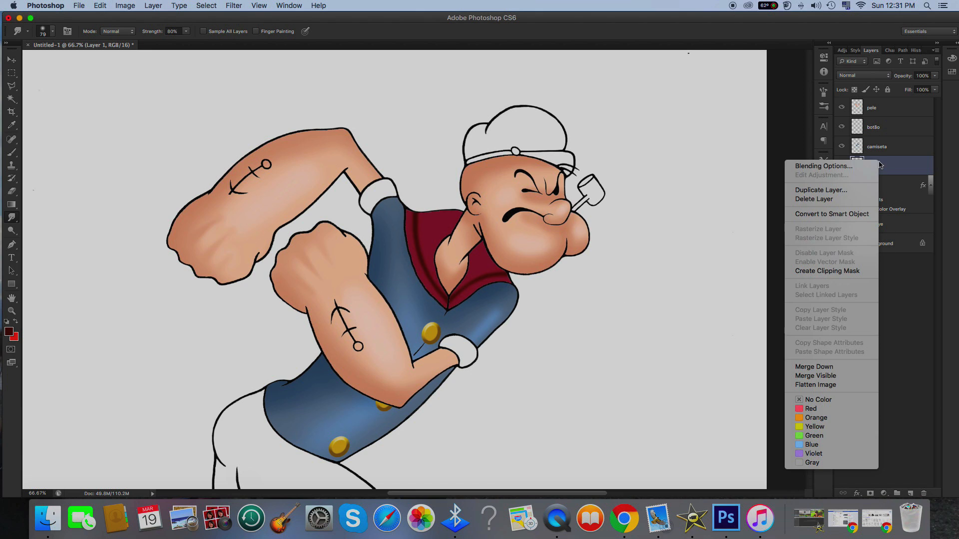
left_click(830, 195)
key("Return")
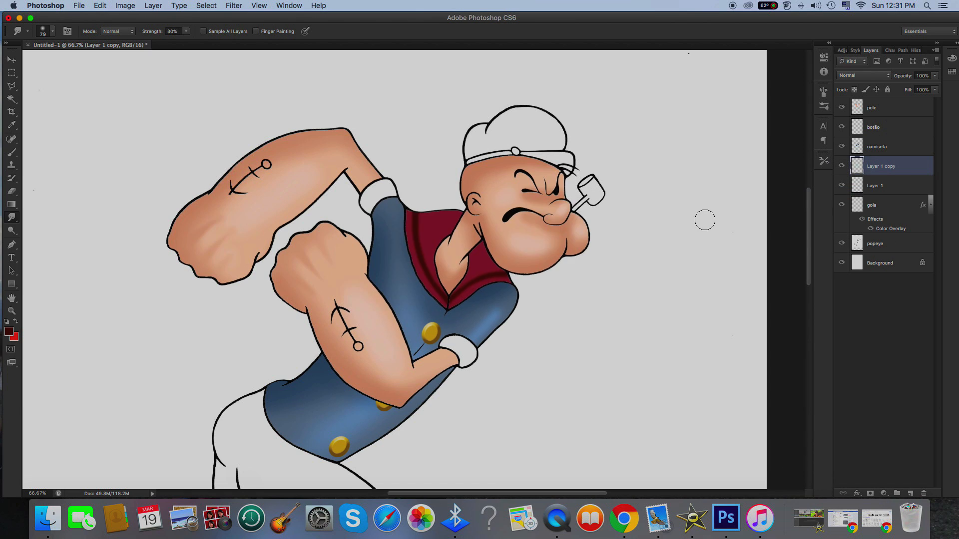
Merge Layer 1 copy and Layer 1 into a single layer, leaving gola separate
left_click(877, 187, "shift")
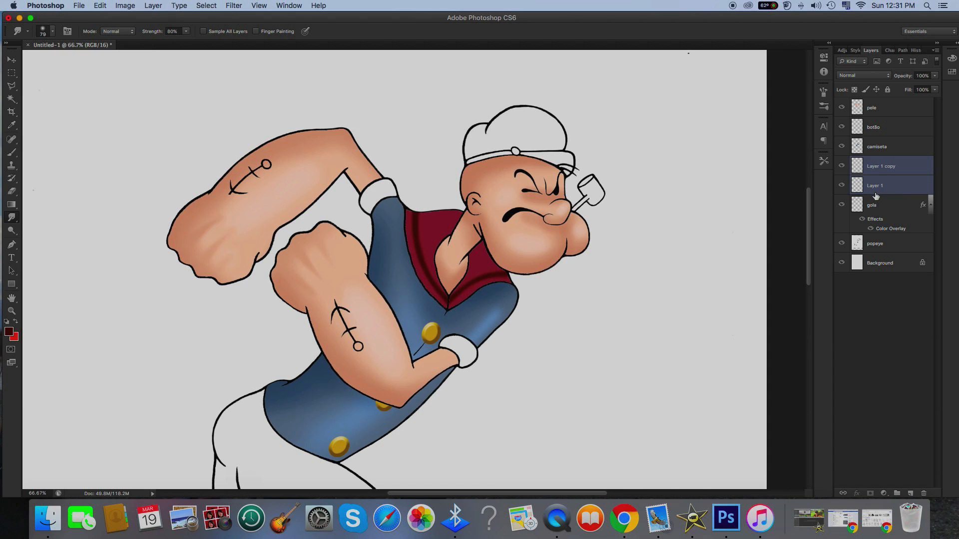
left_click(871, 207, "shift")
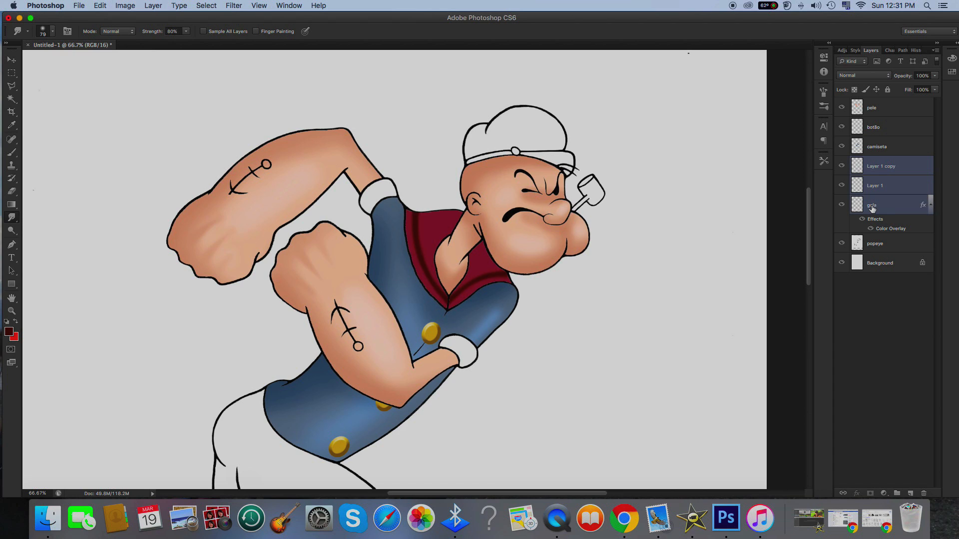
left_click(876, 168)
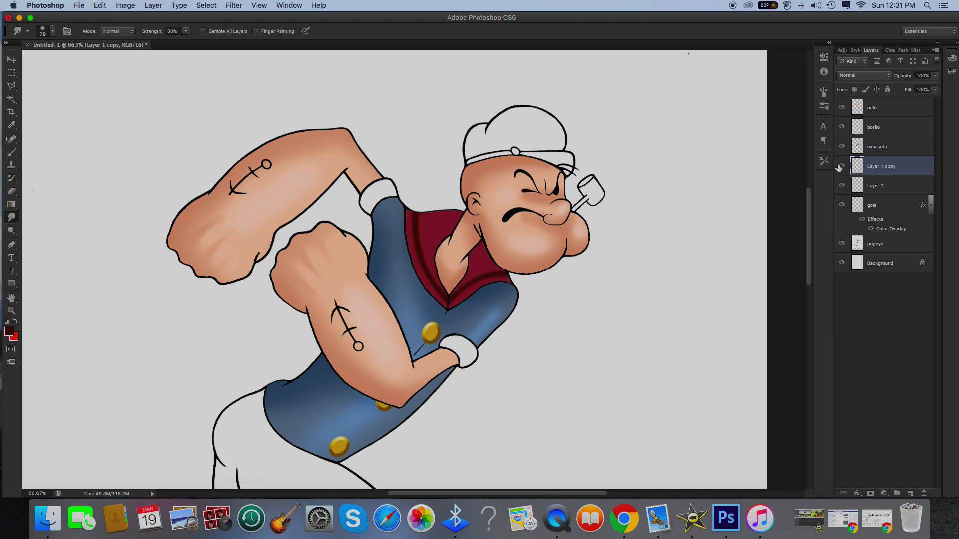
left_click(842, 185)
left_click(878, 185, "shift")
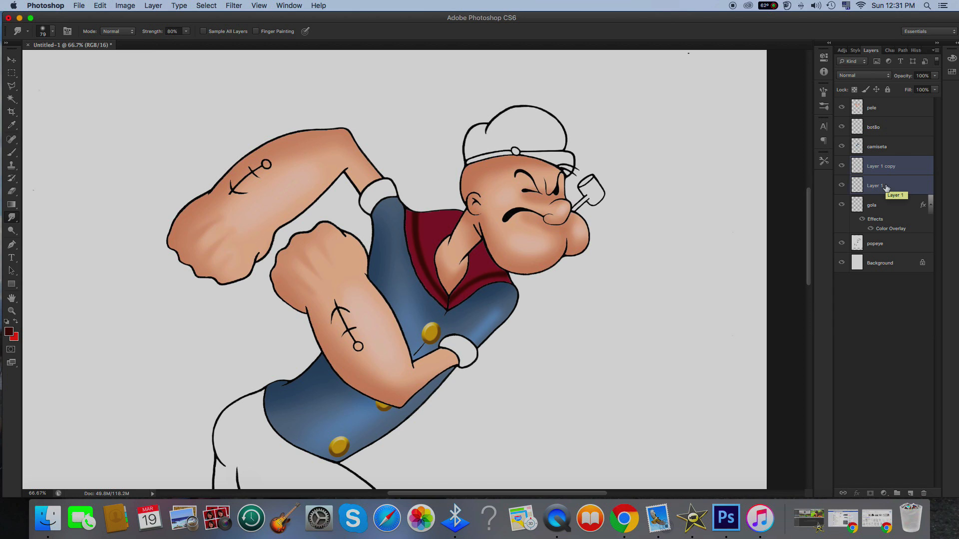
right_click(886, 184)
left_click(838, 389)
Examine what Layer 1 copy and gola each contribute to the collar by toggling their visibility
left_click(841, 166)
left_click(842, 165)
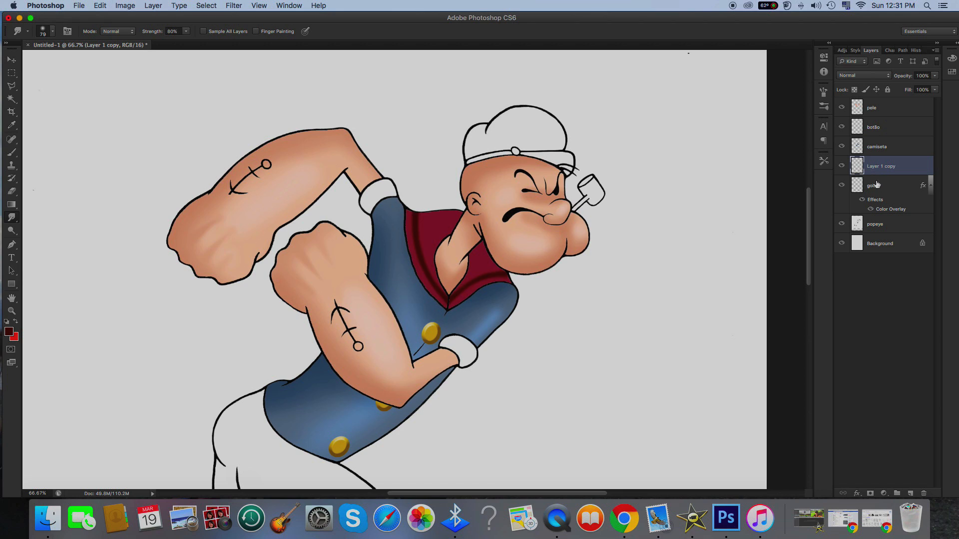
left_click(842, 167)
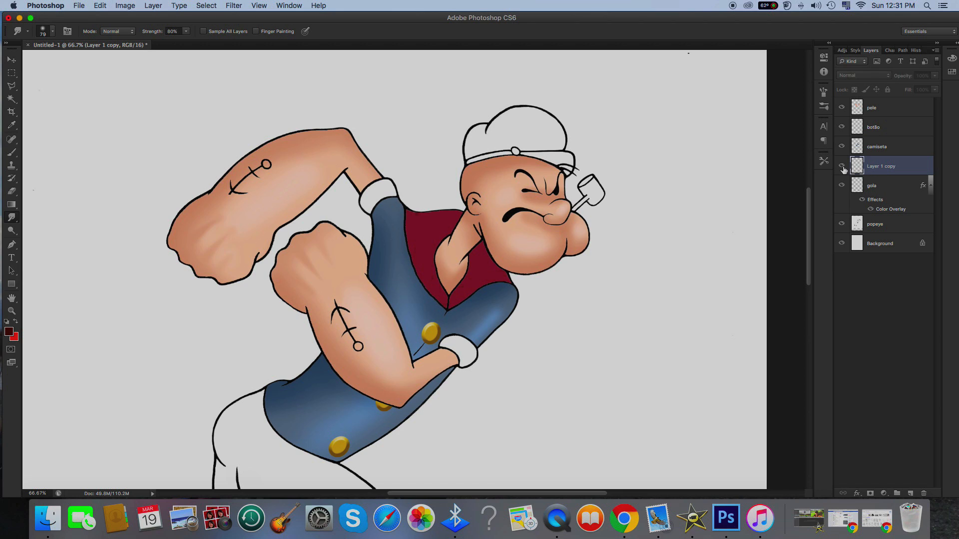
left_click(876, 184)
left_click(842, 187)
left_click(842, 186)
left_click(841, 186)
left_click(841, 185)
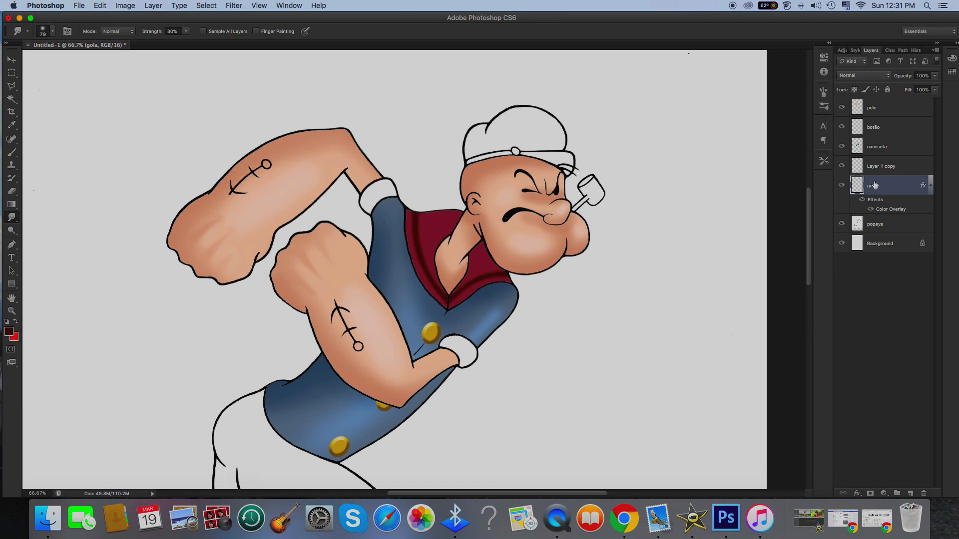
left_click(842, 166)
left_click(841, 167)
left_click(873, 167)
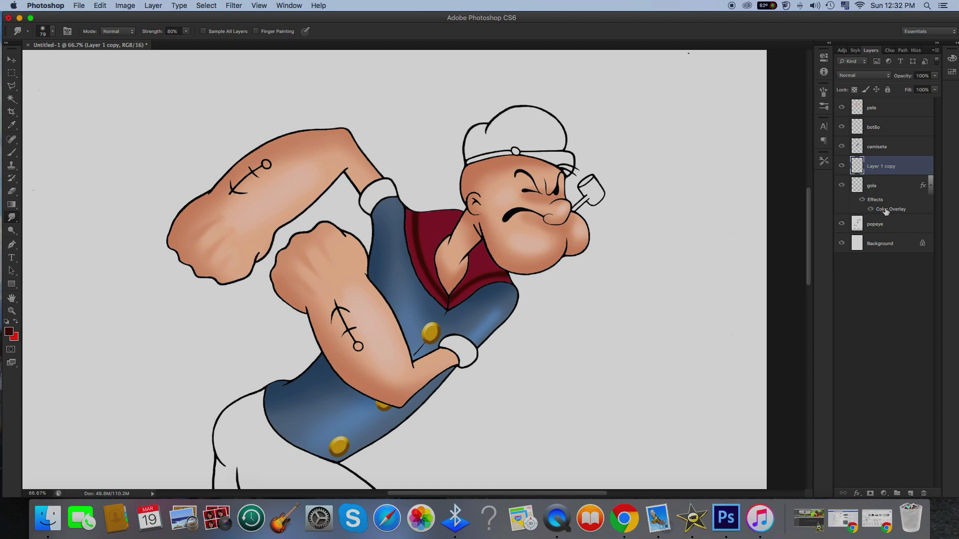
left_click(872, 187)
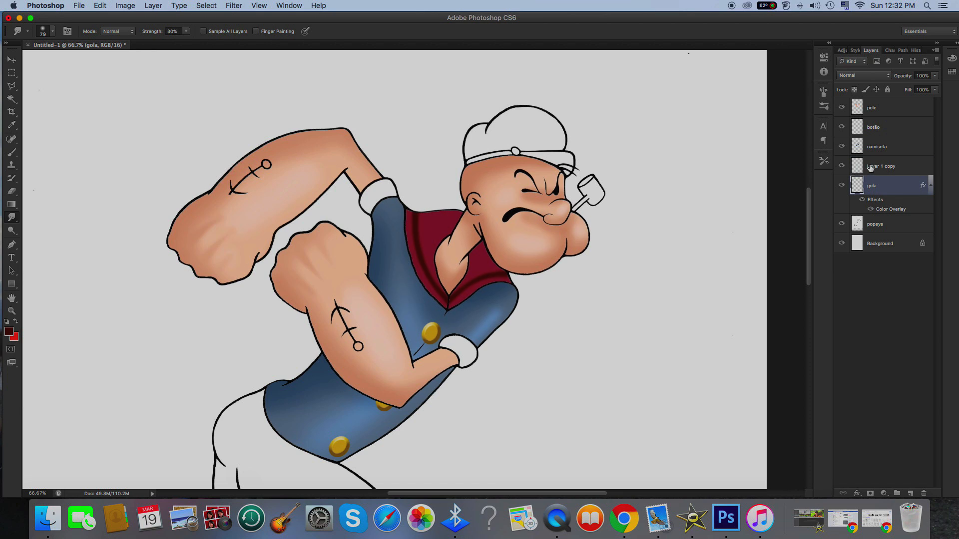
left_click(841, 166)
left_click(842, 167)
left_click(841, 186)
left_click(842, 185)
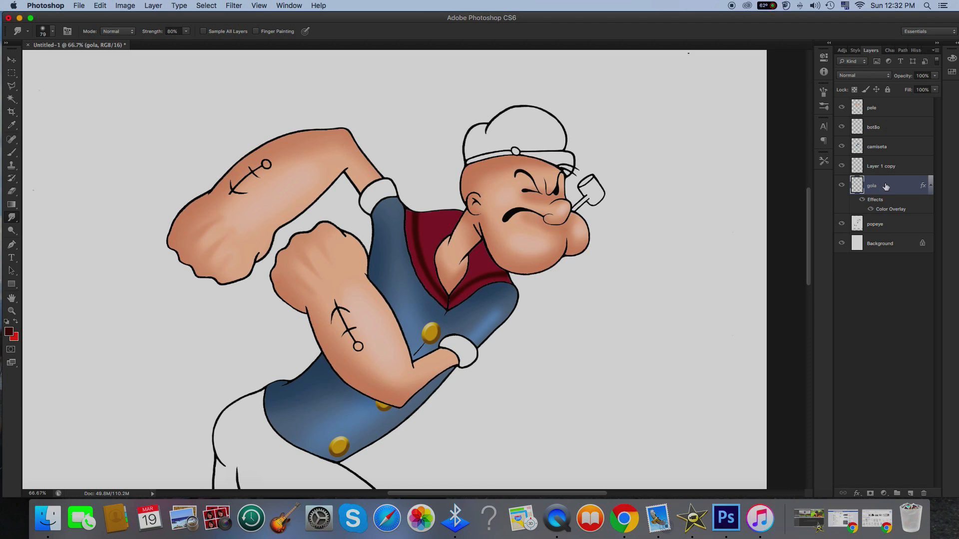
Create a new empty layer between gola and Layer 1 copy
left_click(909, 493)
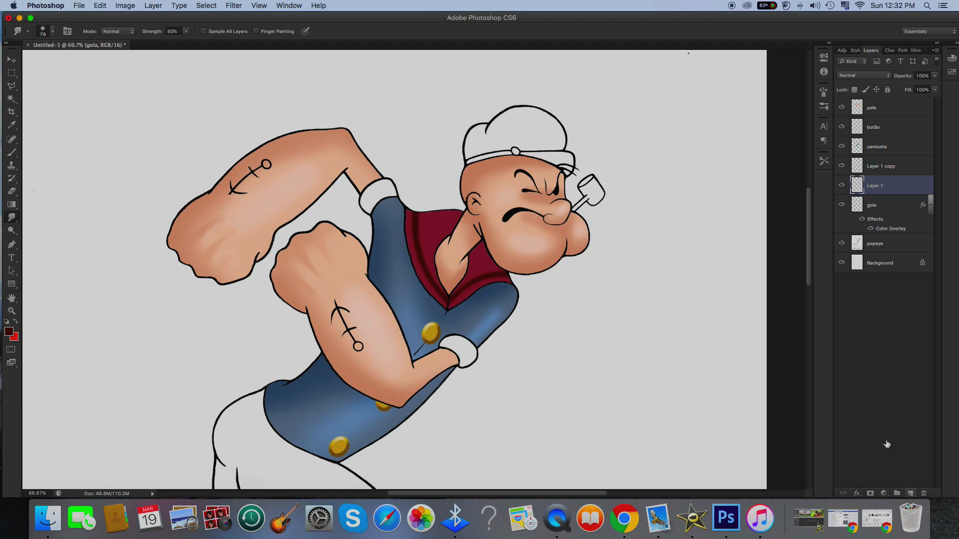
left_click(840, 188)
left_click(839, 188)
left_click(839, 188)
left_click(839, 188)
Rename Layer 1 copy as linha and check its visibility against the gola layer
double_click(882, 166)
key("BackSpace")
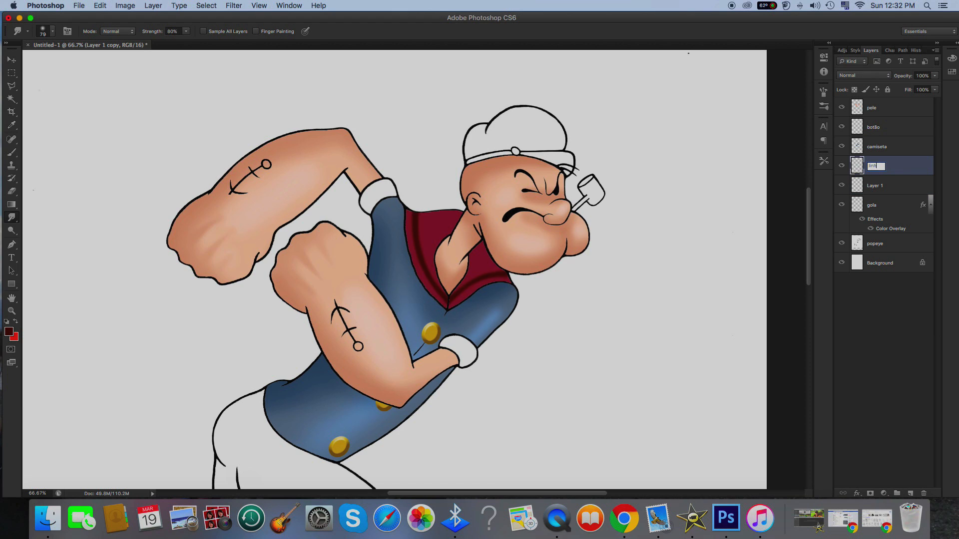
key("Return")
left_click(842, 166)
left_click(842, 167)
left_click(843, 206)
left_click(843, 206)
With Layer 1 active, load the collar shape from gola as a selection and set the foreground color to dark red 6e1313
left_click(874, 190)
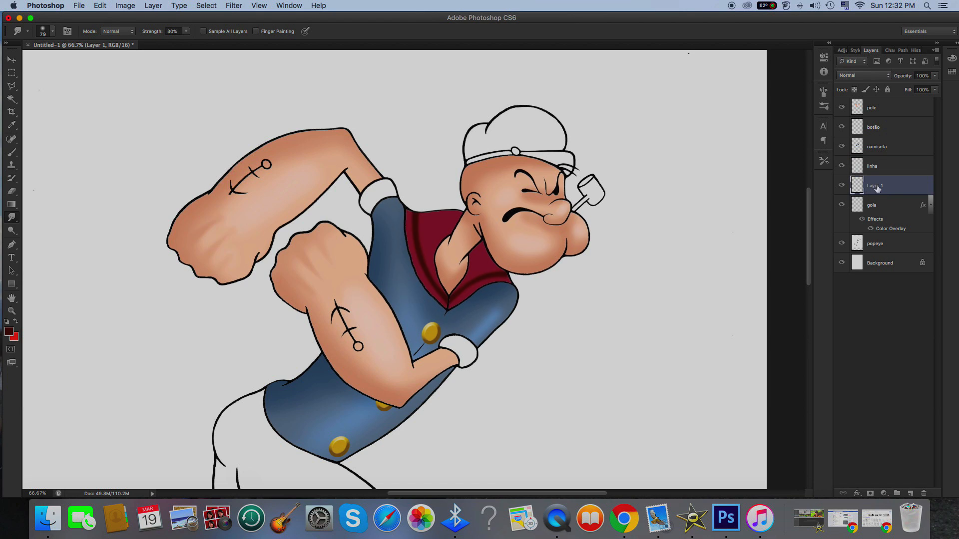
left_click(857, 209, "super")
left_click(9, 333)
left_click(774, 313)
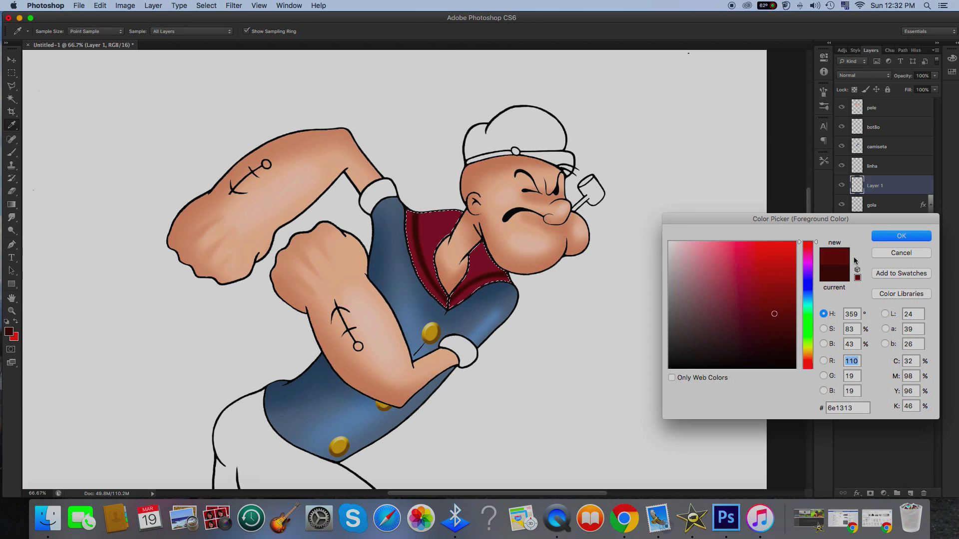
left_click(877, 241)
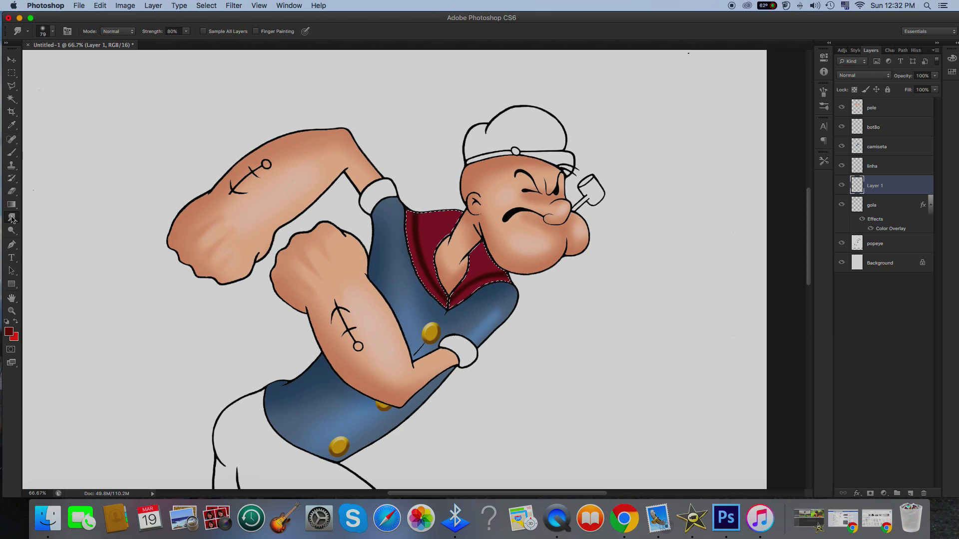
Paint soft dark red shading inside the collar with a 65 px soft round brush at 70% opacity, and clear the selection
left_click(12, 153)
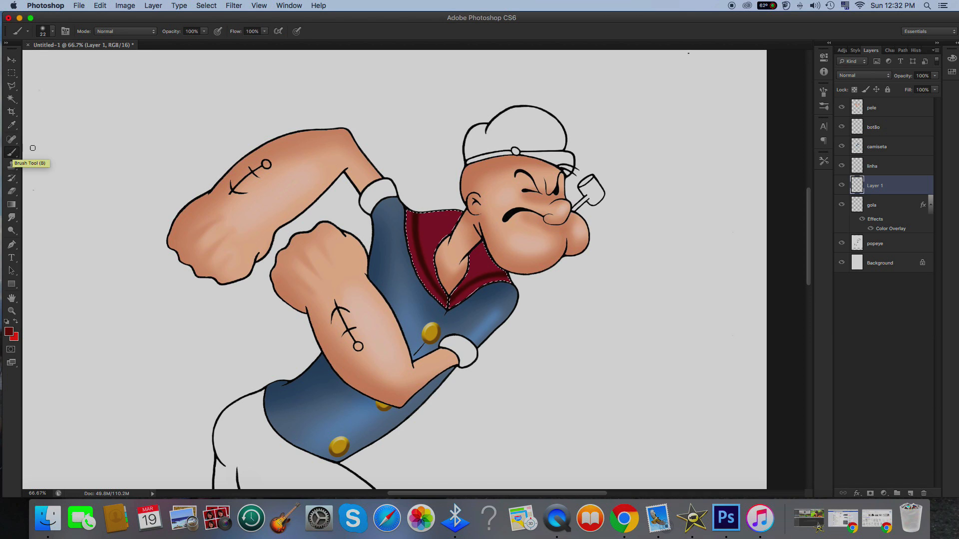
left_click(52, 32)
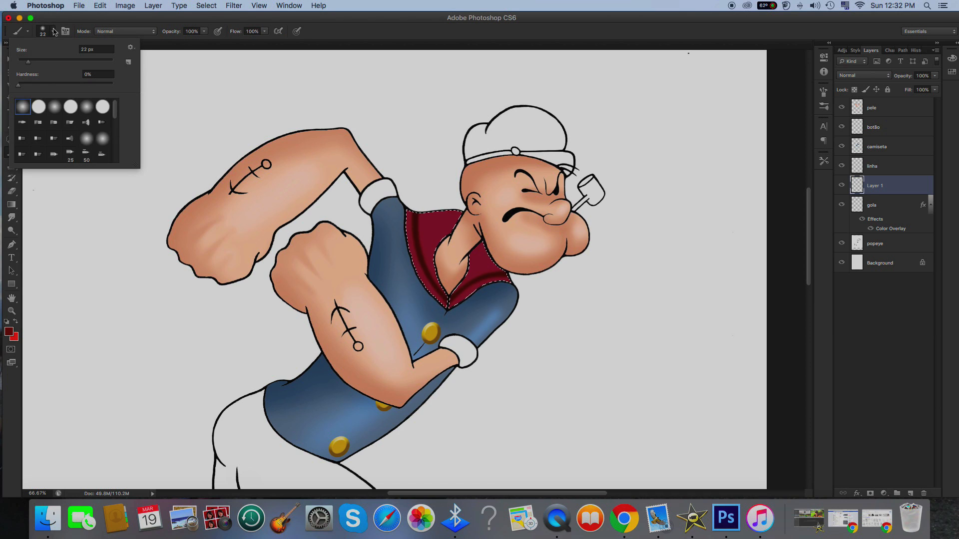
left_click(23, 107)
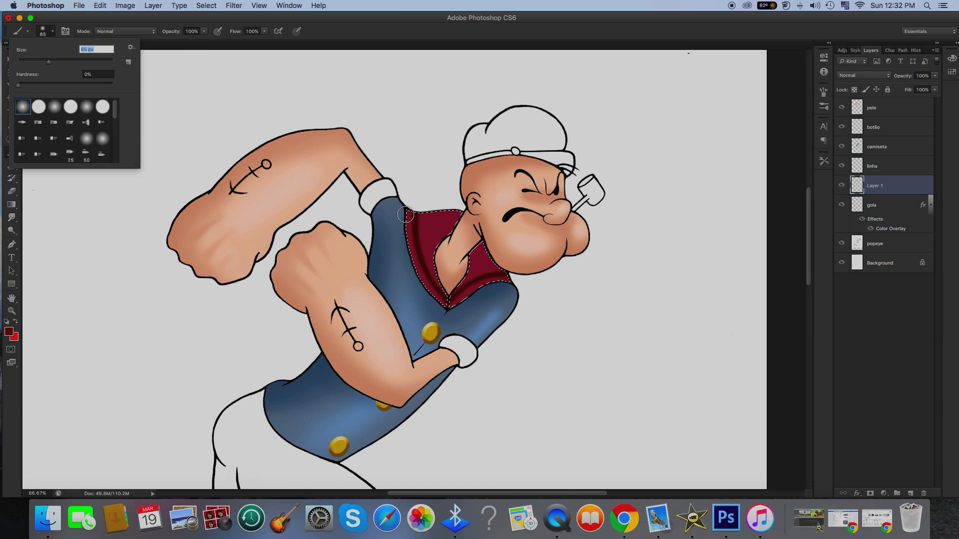
left_click(204, 31)
left_click(203, 31)
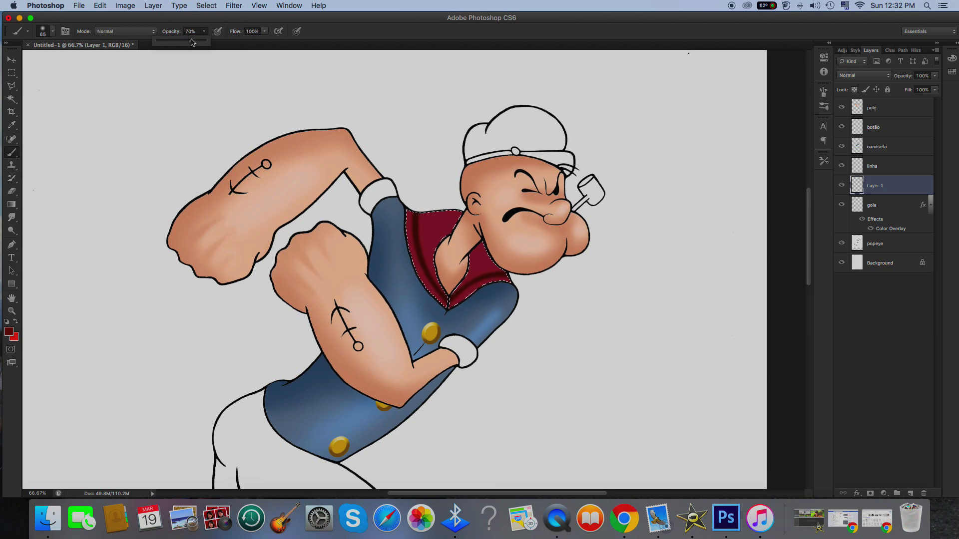
left_click(391, 217)
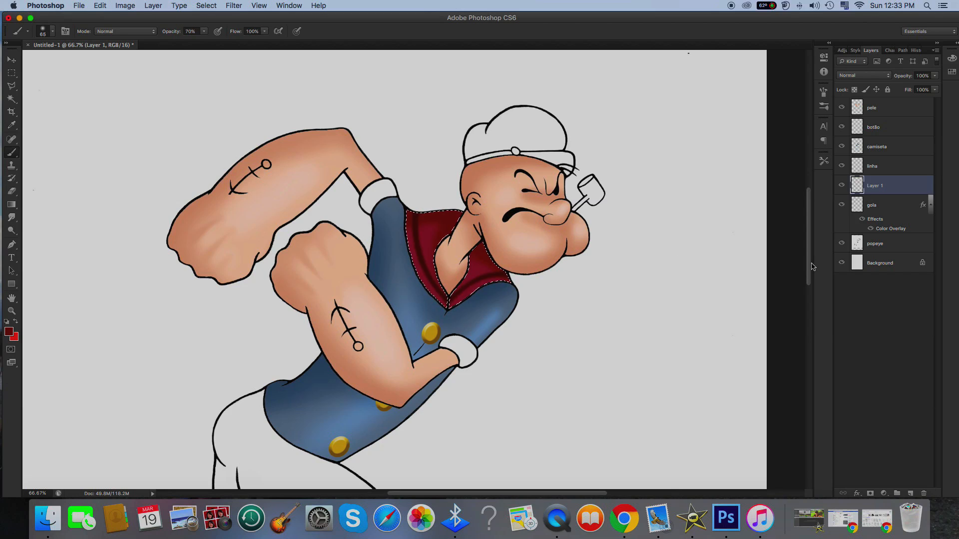
key("super+d")
Set Layer 1's blending mode to Multiply and reopen the blending mode choices
left_click(878, 76)
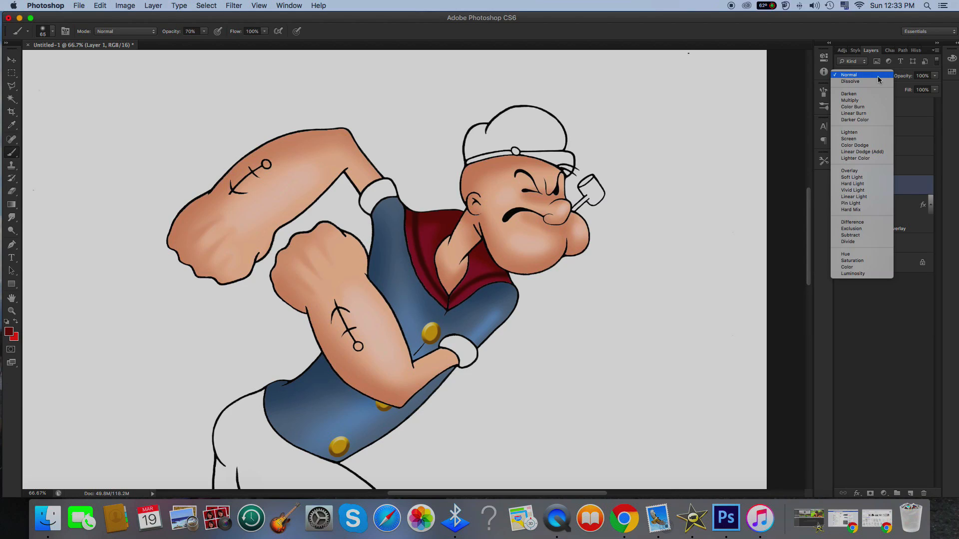
left_click(851, 101)
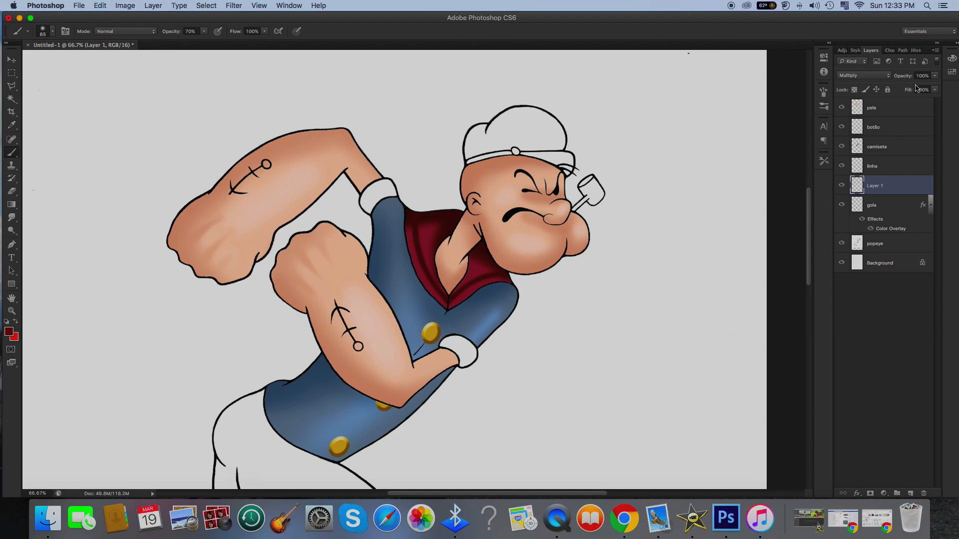
left_click(881, 76)
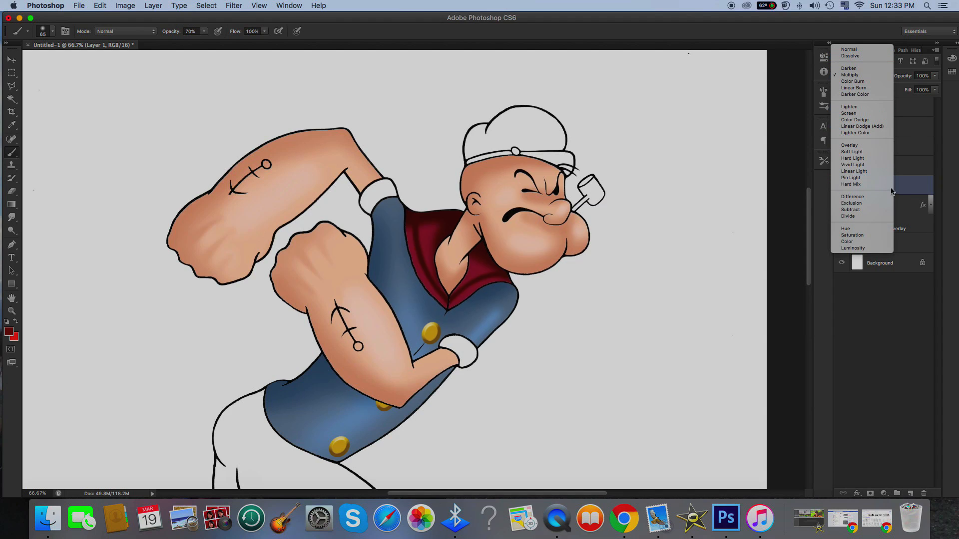
Lower the opacity of the Multiply-blended Layer 1 to 67%
left_click(906, 186)
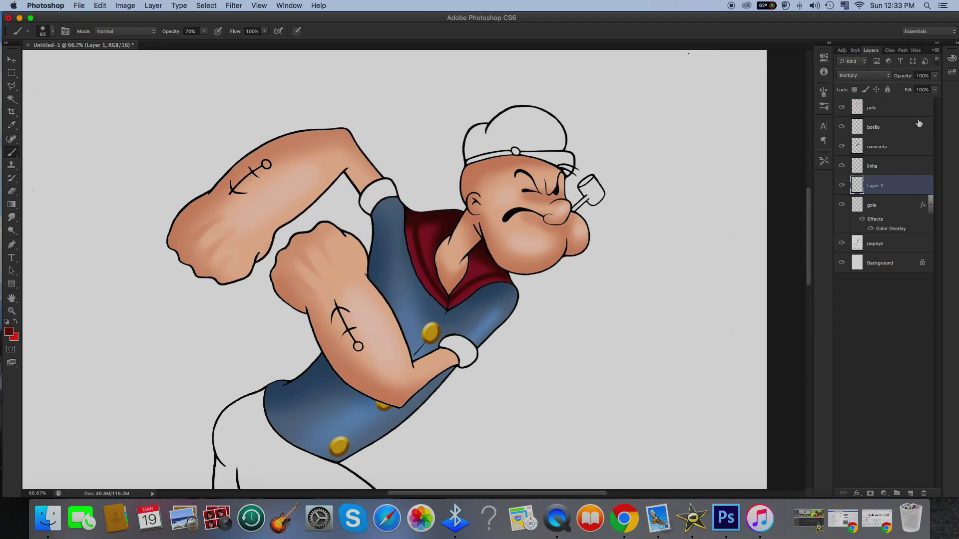
left_click(935, 77)
left_click_drag(922, 85, 920, 89)
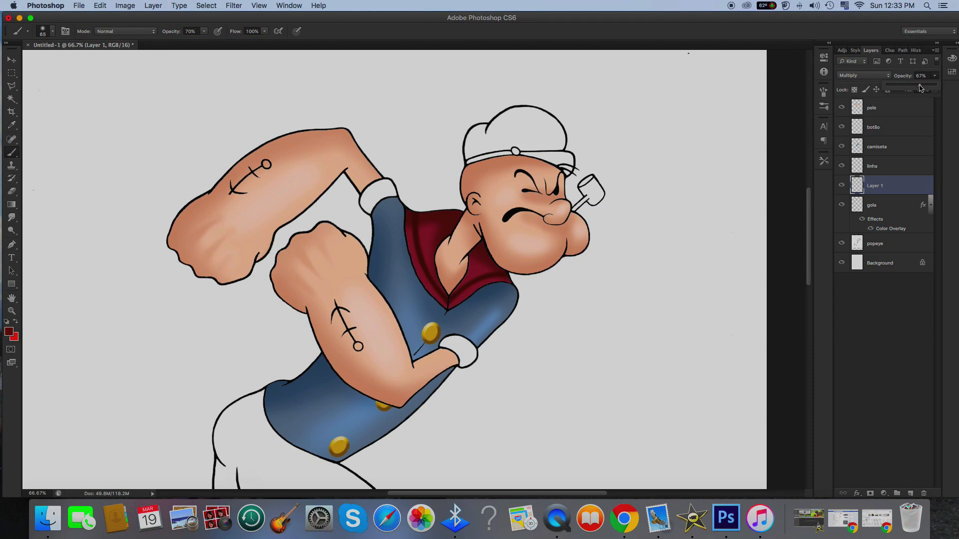
key("v")
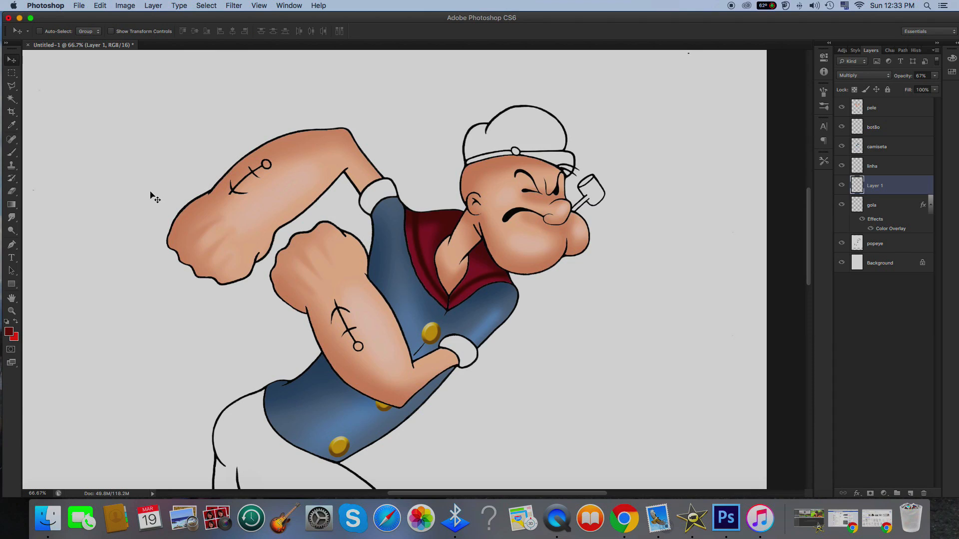
Select the trouser areas on the popeye layer with the Magic Wand and fill them on a new layer
key("super+minus")
key("super+minus")
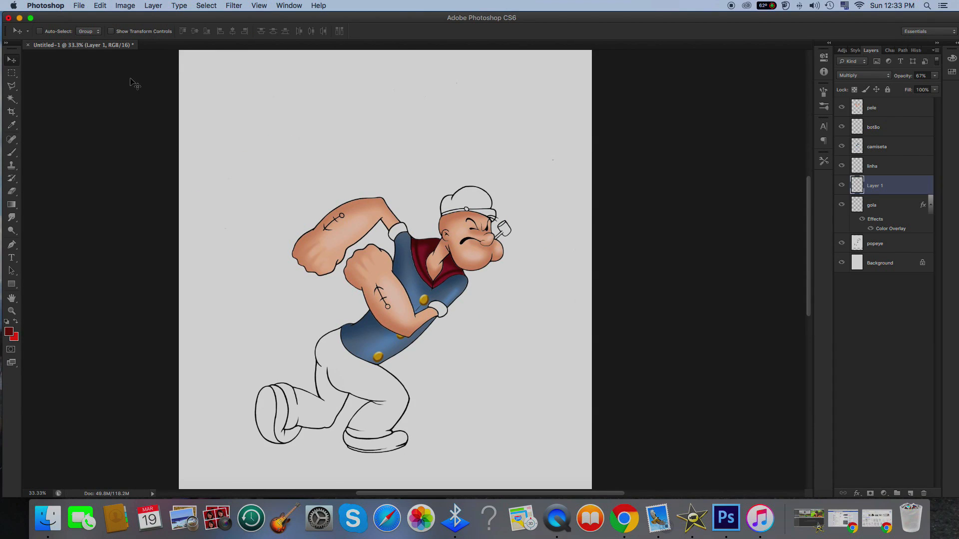
left_click(8, 100)
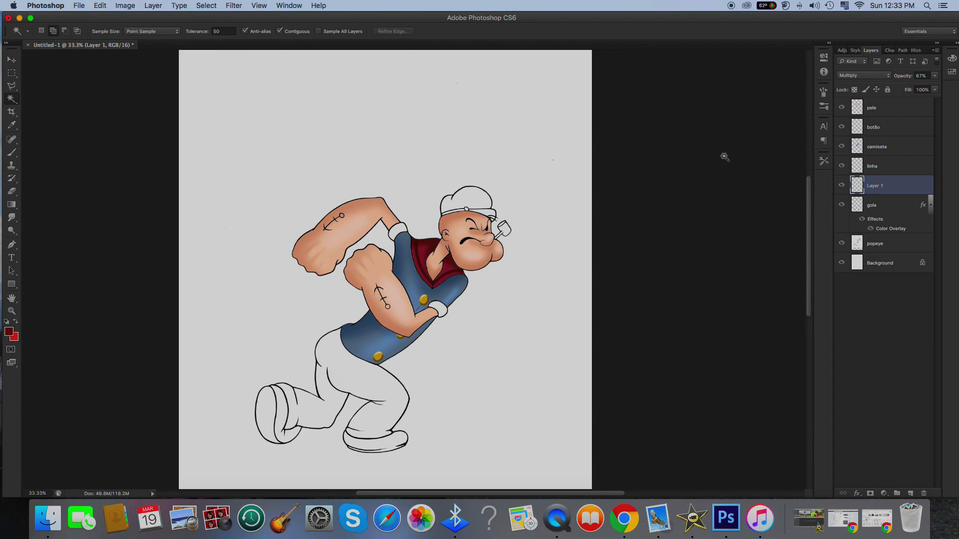
left_click(879, 249)
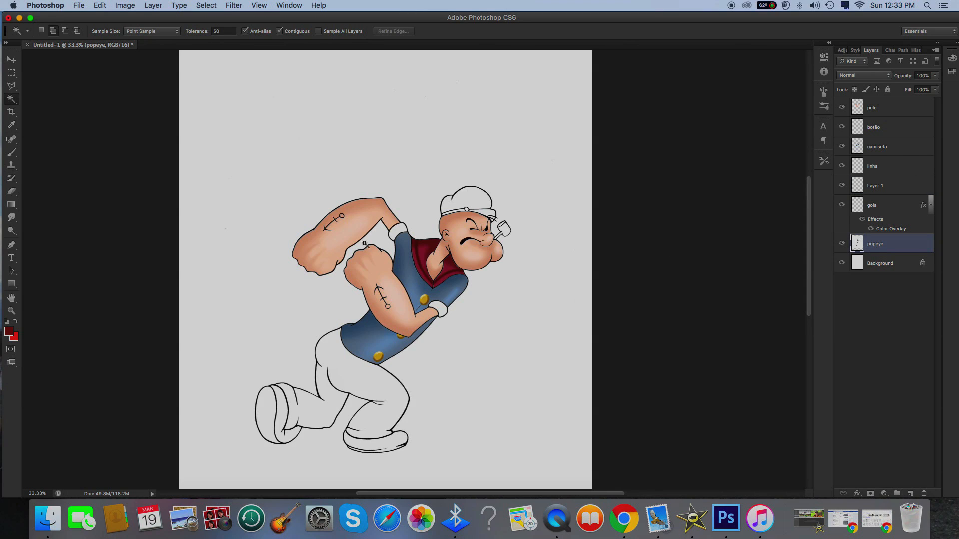
left_click(338, 370)
key("super+shift+alt+n")
Apply a Color Overlay in dark navy #1c2349 to the new trousers layer
left_click(857, 493)
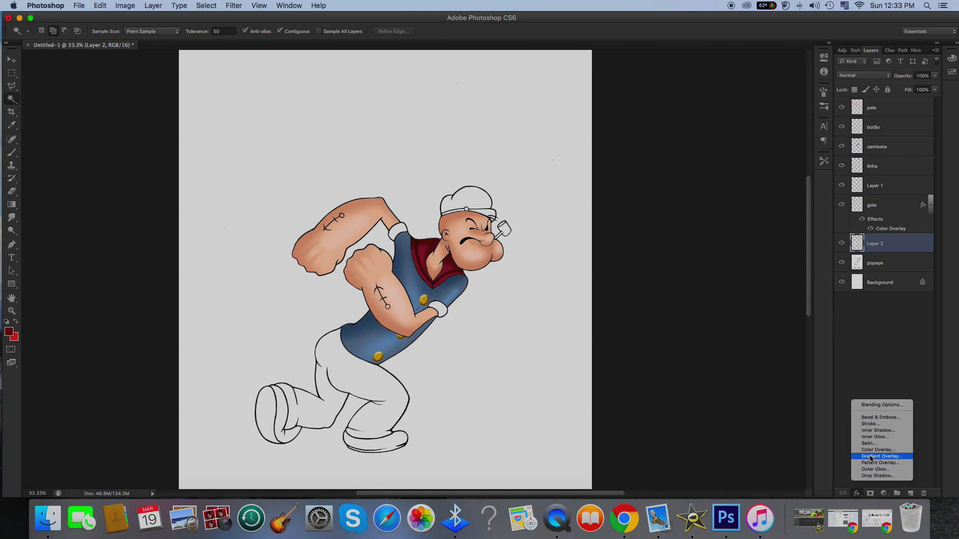
left_click(875, 450)
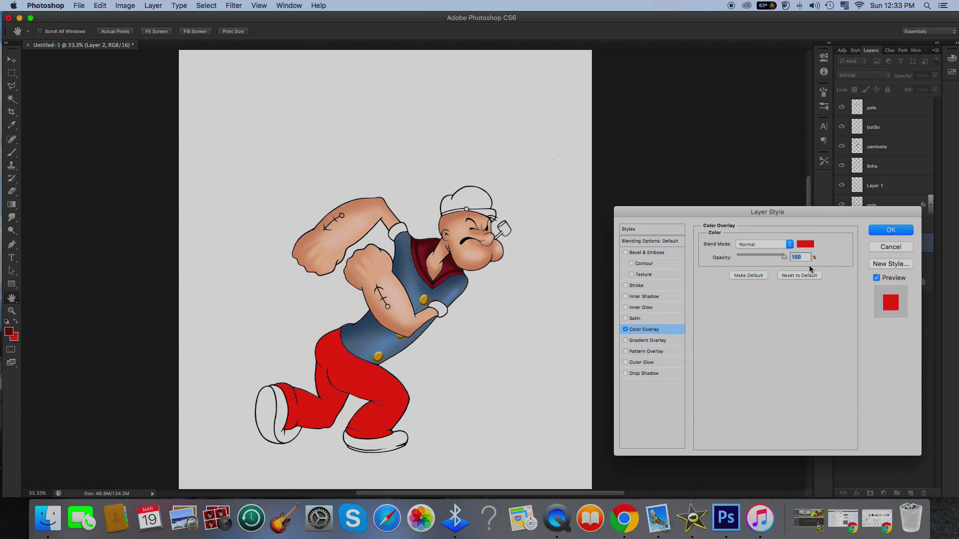
left_click(804, 245)
left_click(808, 287)
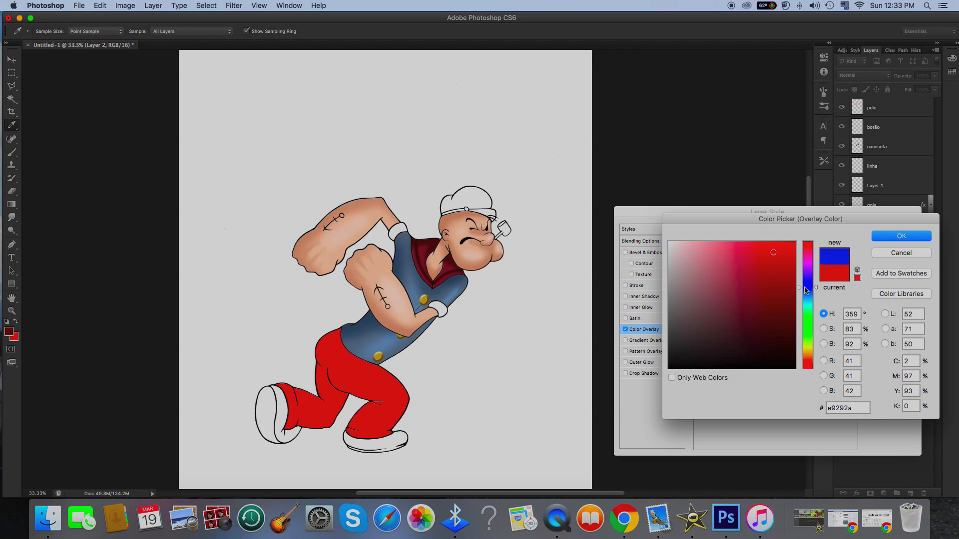
left_click(750, 322)
left_click(747, 332)
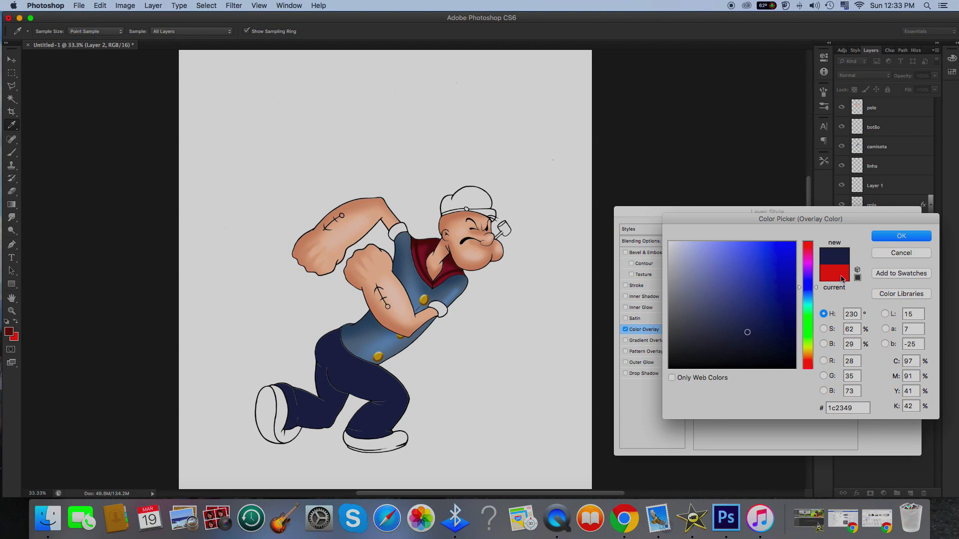
left_click(910, 240)
left_click(891, 232)
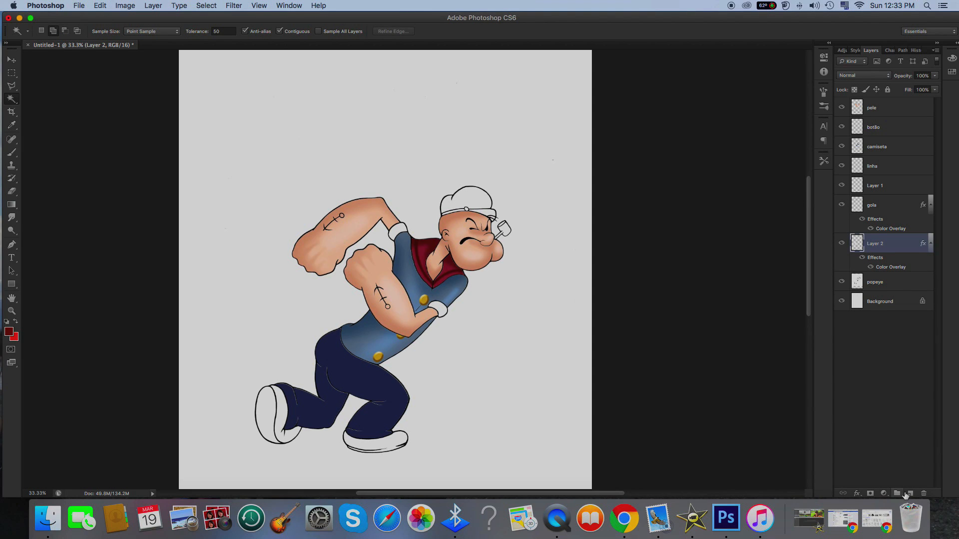
Add a new layer above the trousers layer and load the trousers' outline as a selection
left_click(910, 493)
left_click(857, 263, "super")
left_click(12, 311)
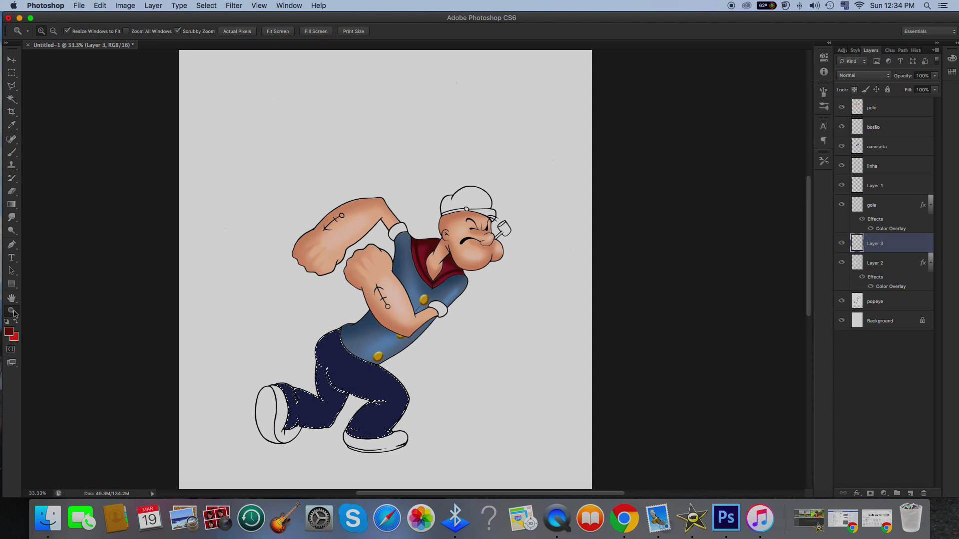
left_click(316, 367)
Sample the trousers' navy and set the foreground colour to the darker shade #0a0f29
left_click(12, 125)
left_click(330, 325)
left_click(9, 332)
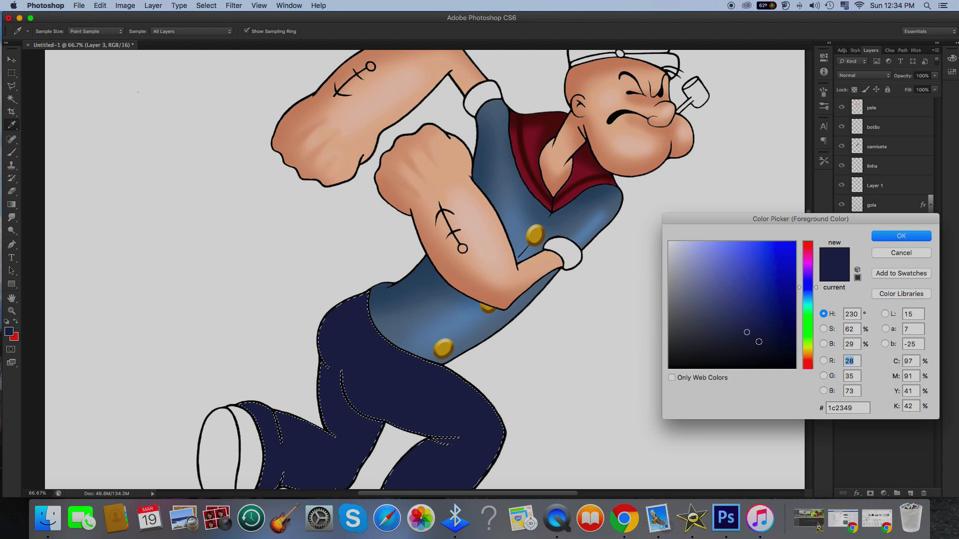
left_click(885, 238)
Paint soft shadows along the trouser folds and edges with the Brush at 17% opacity
left_click(12, 152)
scroll(296, 288, "down", 3)
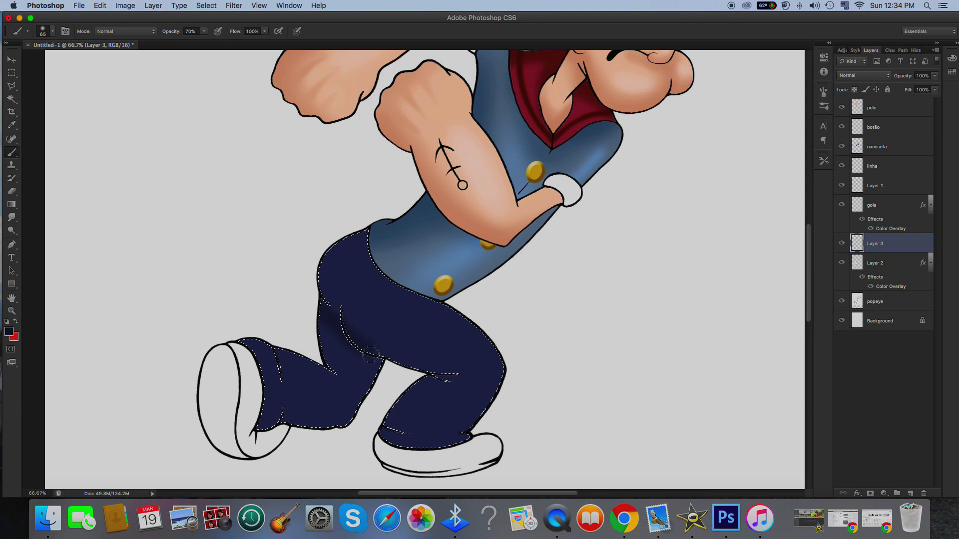
key("super+z")
left_click(204, 31)
left_click_drag(205, 41, 180, 45)
left_click_drag(313, 308, 364, 360)
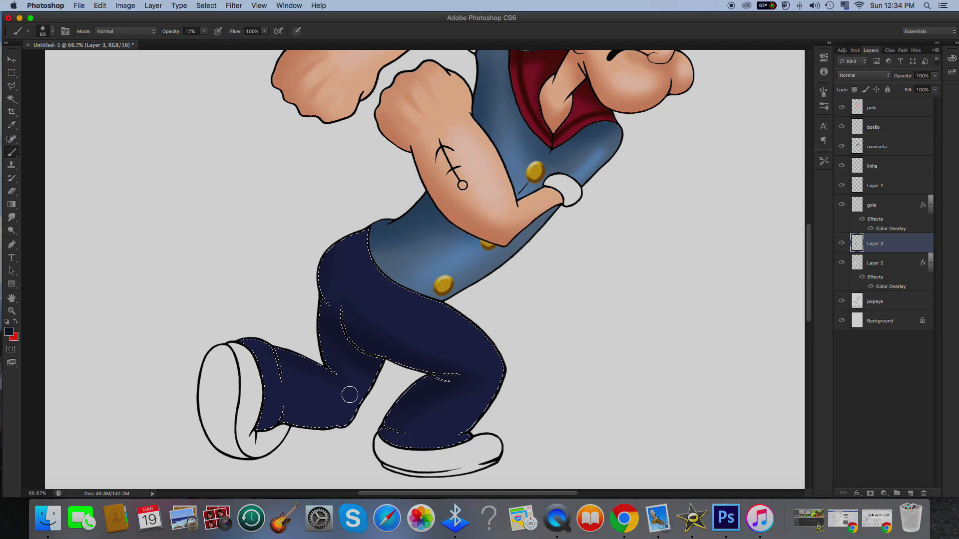
Reduce the brush size and add finer shading to the lower trouser legs
left_click(53, 30)
left_click(35, 61)
left_click(425, 430)
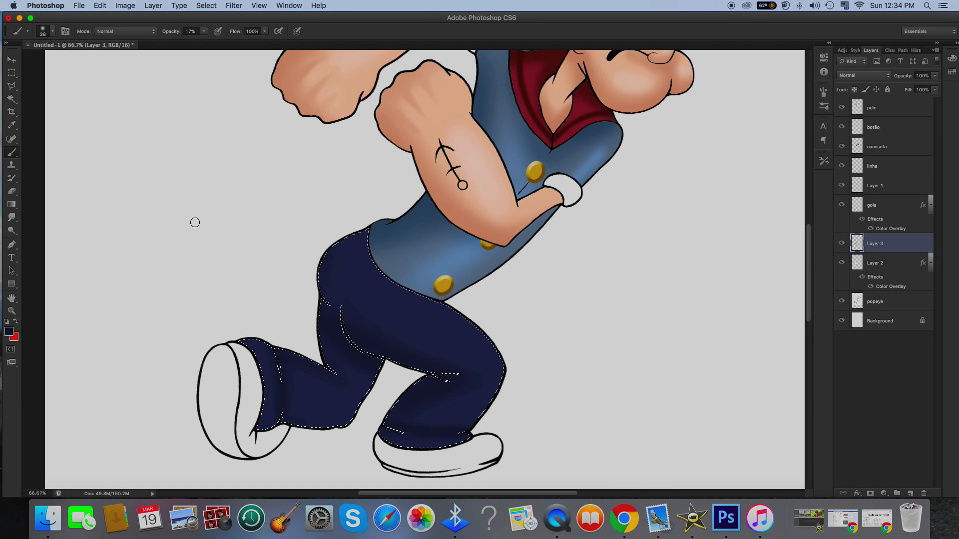
Set the foreground colour to the lighter blue #364072 and the brush size to 83 px for highlights
left_click(10, 335)
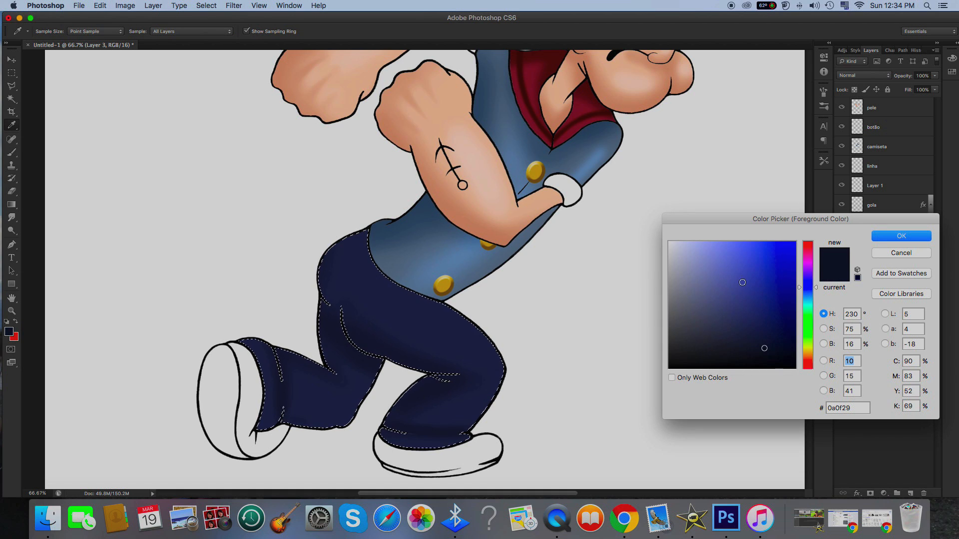
left_click_drag(758, 330, 735, 312)
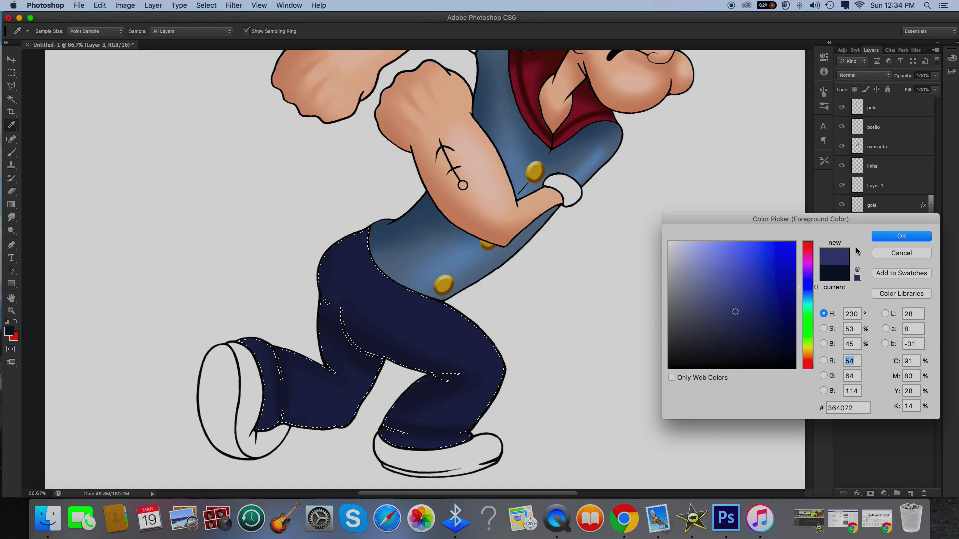
left_click(901, 236)
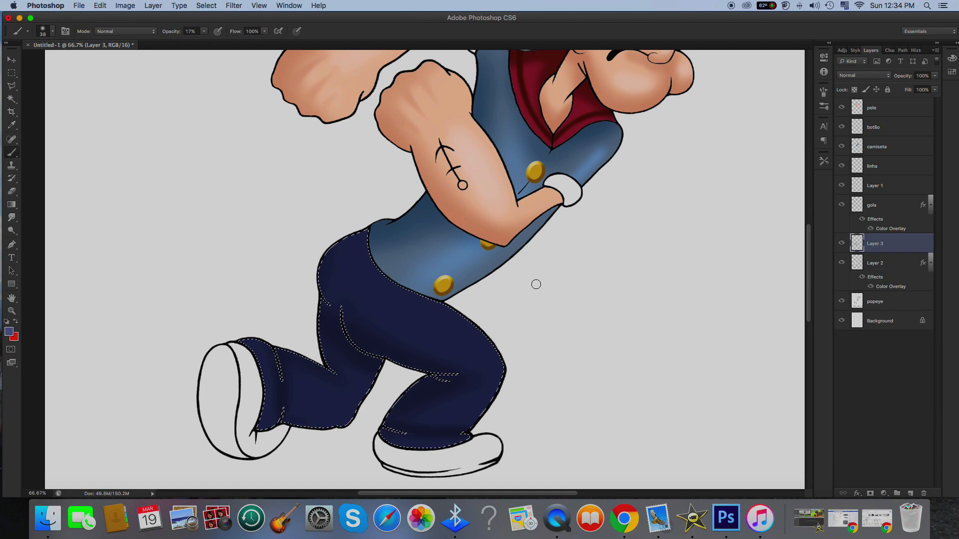
left_click(52, 31)
left_click(57, 62)
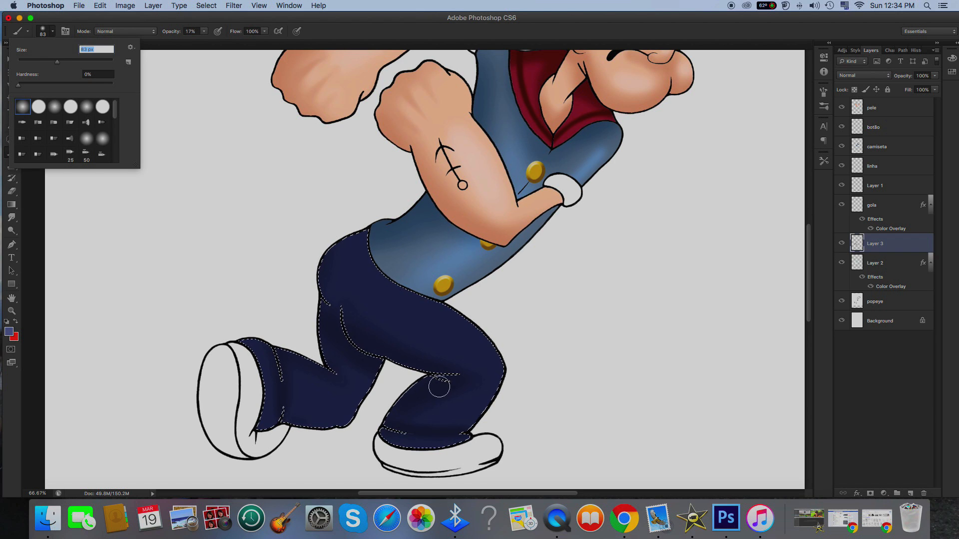
key("Return")
Try painting a highlight along the front thigh with the brush at 23% opacity
left_click(204, 31)
left_click_drag(484, 362, 387, 303)
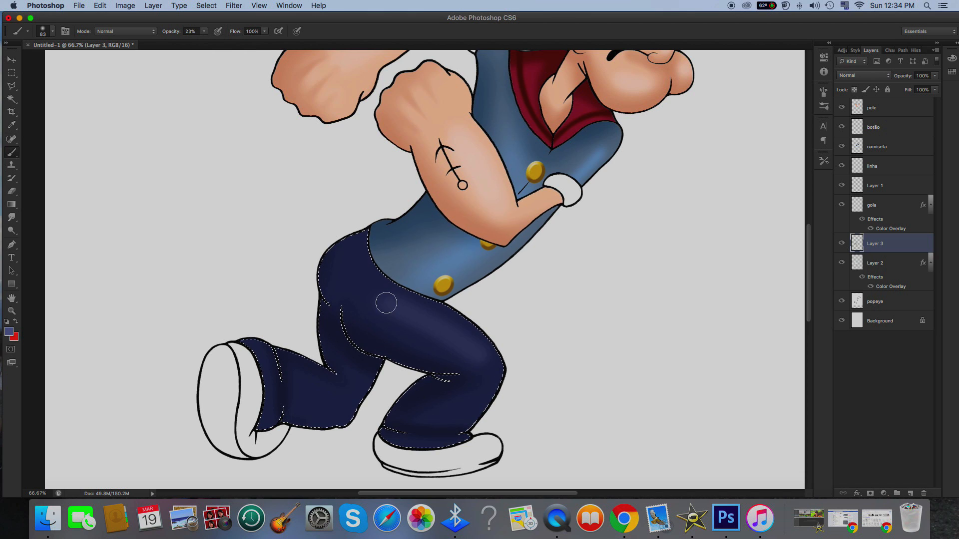
key("ctrl+z")
Paint faint highlights on the trouser legs with the brush at 7% opacity
left_click(204, 31)
left_click(197, 41)
left_click(465, 400)
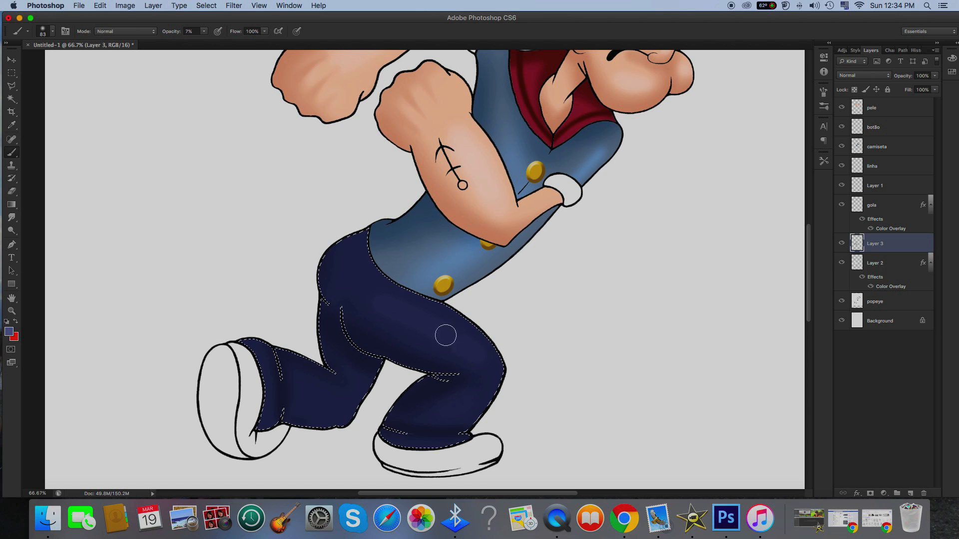
key("super+z")
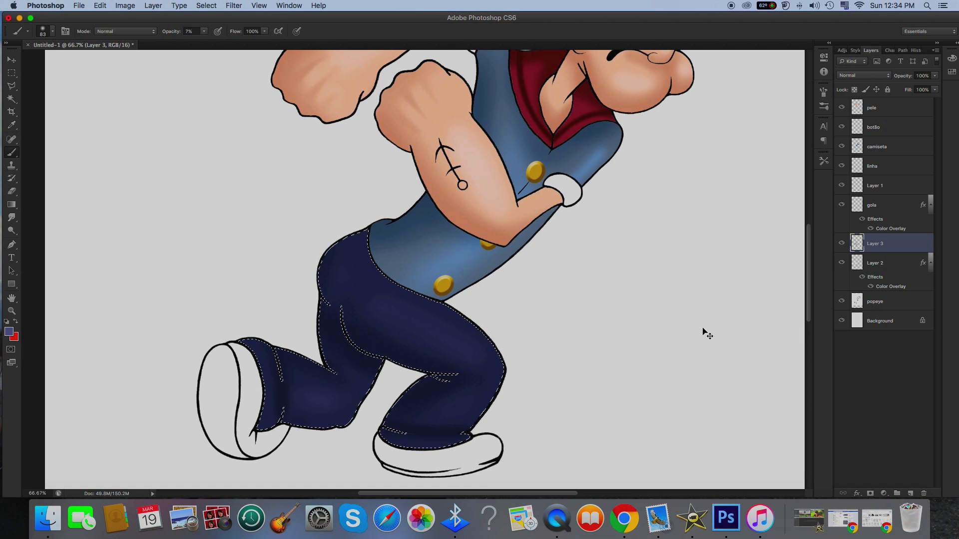
Merge the trousers' shading layer with the colour layer Layer 2 and clear the selection
key("super+d")
key("super+0")
key("super+minus")
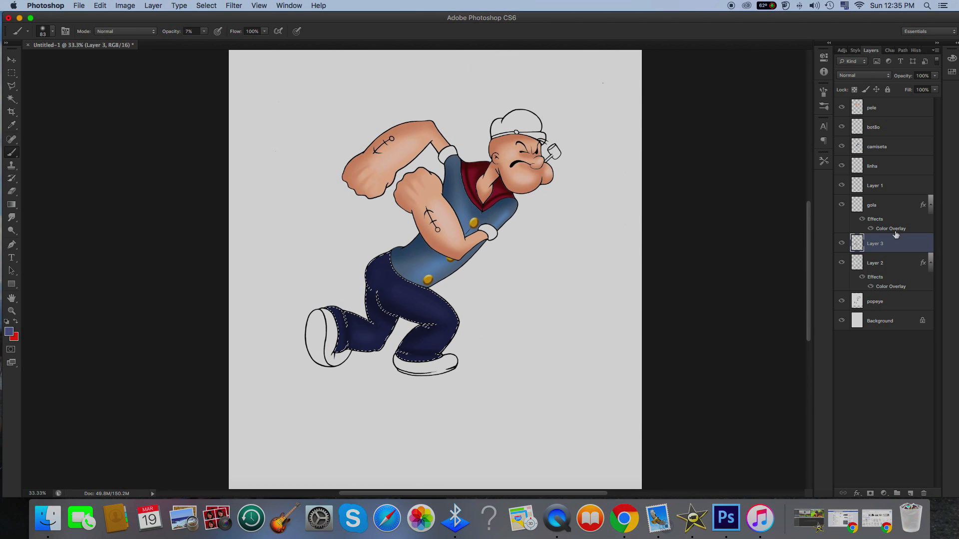
left_click(877, 267, "super")
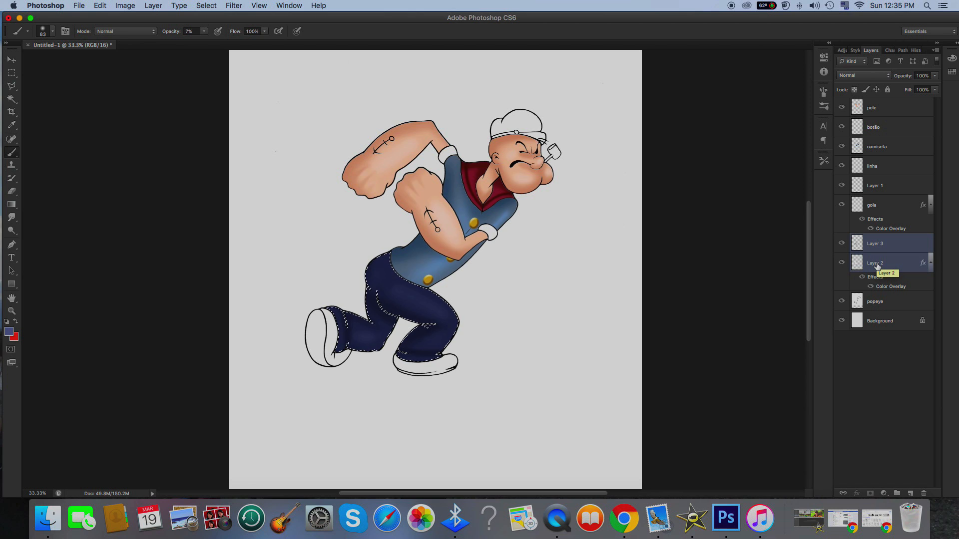
right_click(877, 266)
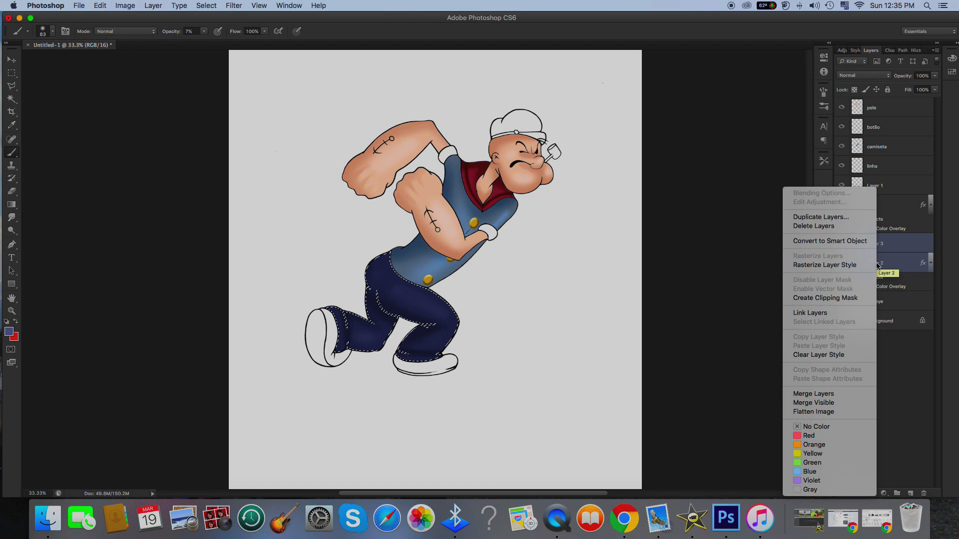
left_click(817, 394)
key("super+d")
Set up the Dodge tool with a brush size of 106 for working on the trousers
left_click(11, 230)
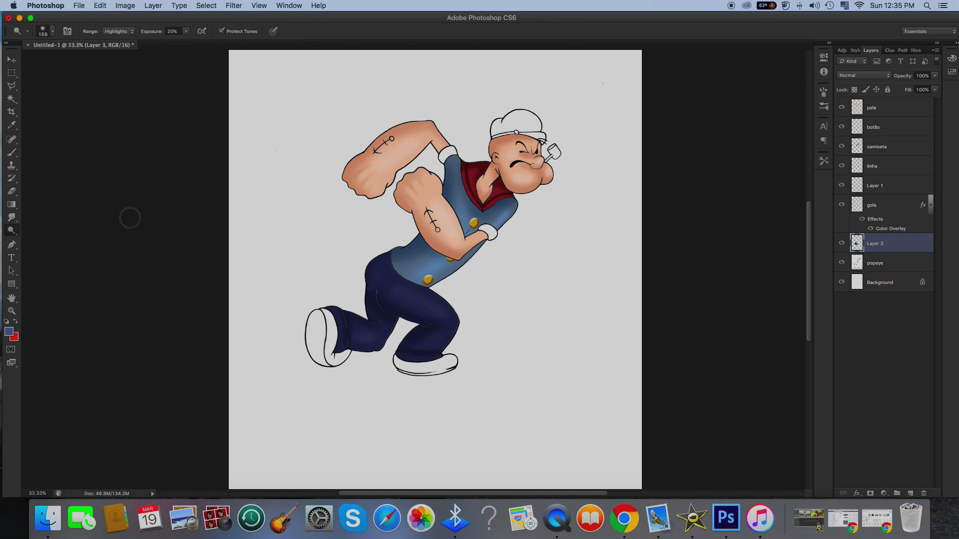
right_click(13, 232)
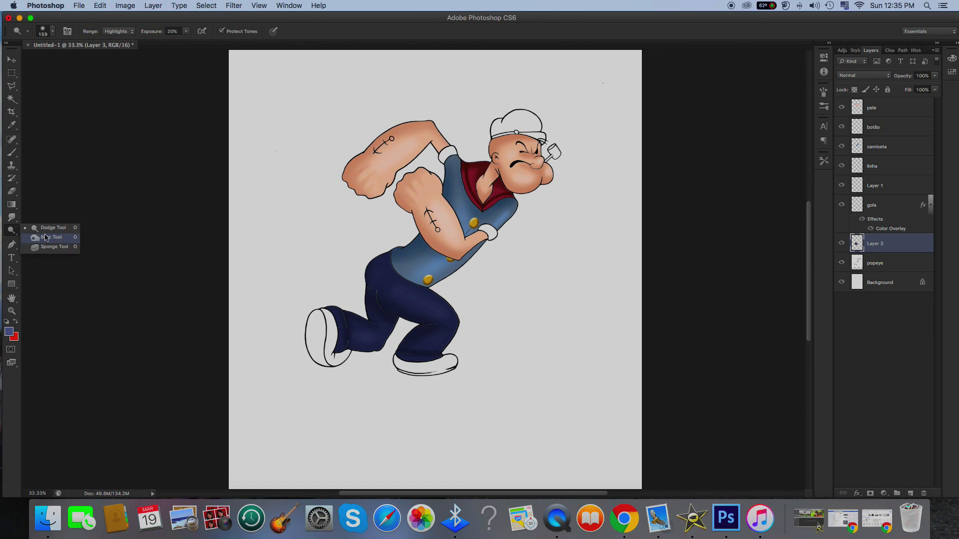
left_click(37, 228)
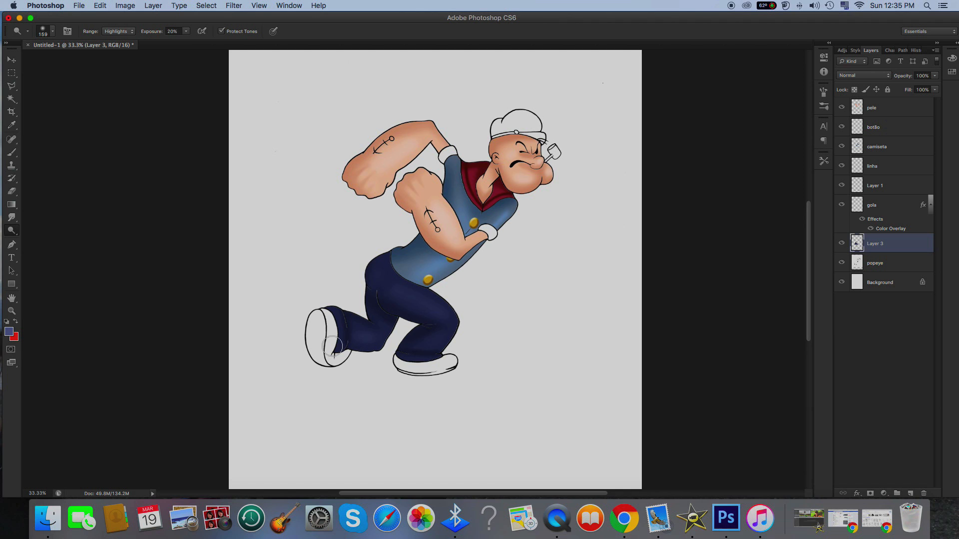
left_click(11, 311)
left_click(449, 320)
left_click(443, 319)
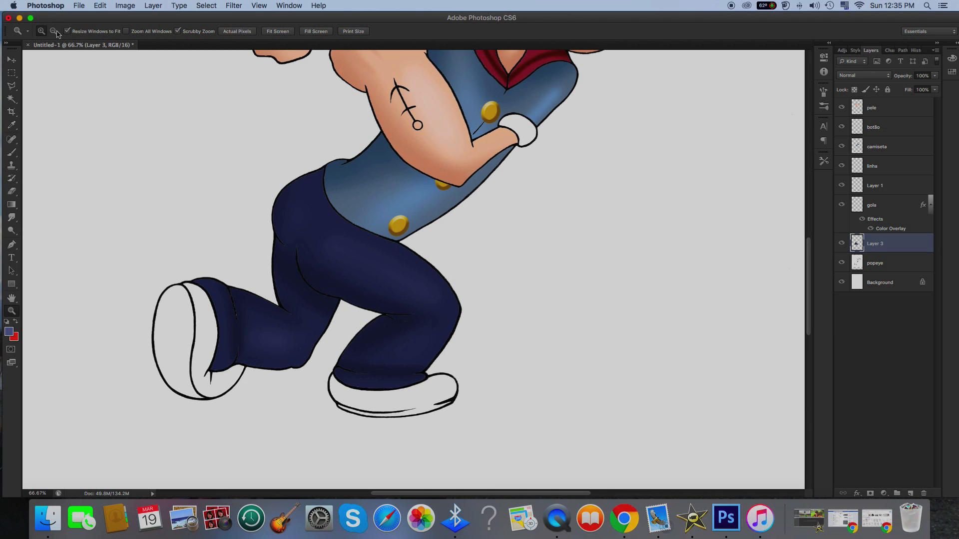
left_click(12, 230)
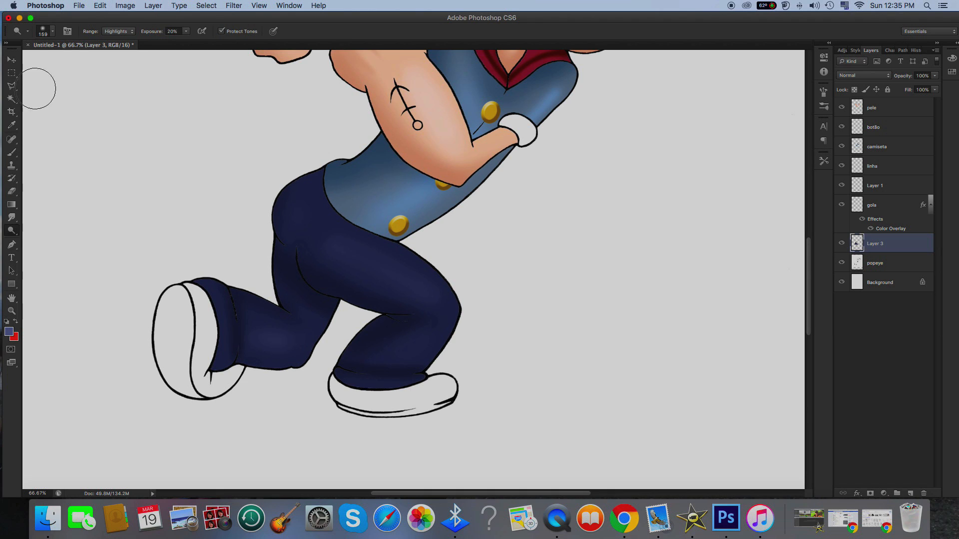
left_click(52, 33)
left_click(67, 62)
Lighten the front thigh and the rear leg of the trousers with Dodge strokes in the Highlights range at 20% exposure
left_click(445, 303)
key("super+z")
mouse_move(308, 225)
left_mouse_down()
mouse_move(390, 293)
mouse_move(318, 211)
mouse_move(331, 234)
mouse_move(417, 290)
mouse_move(320, 227)
mouse_move(431, 309)
mouse_move(384, 362)
mouse_move(437, 299)
left_mouse_up()
mouse_move(327, 251)
left_mouse_down()
mouse_move(439, 301)
mouse_move(427, 339)
mouse_move(440, 318)
mouse_move(410, 352)
mouse_move(433, 330)
mouse_move(402, 362)
mouse_move(433, 314)
left_mouse_up()
key("super+z")
mouse_move(276, 306)
left_mouse_down()
mouse_move(304, 332)
mouse_move(259, 340)
mouse_move(226, 330)
left_mouse_up()
key("super+minus")
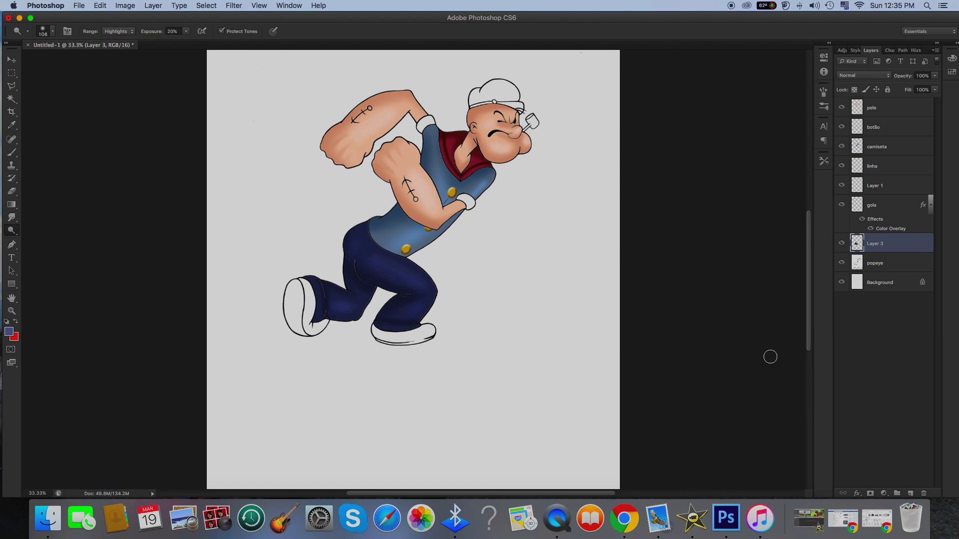
Rename the merged trousers layer to "calça" and make the popeye layer active
left_click(875, 263)
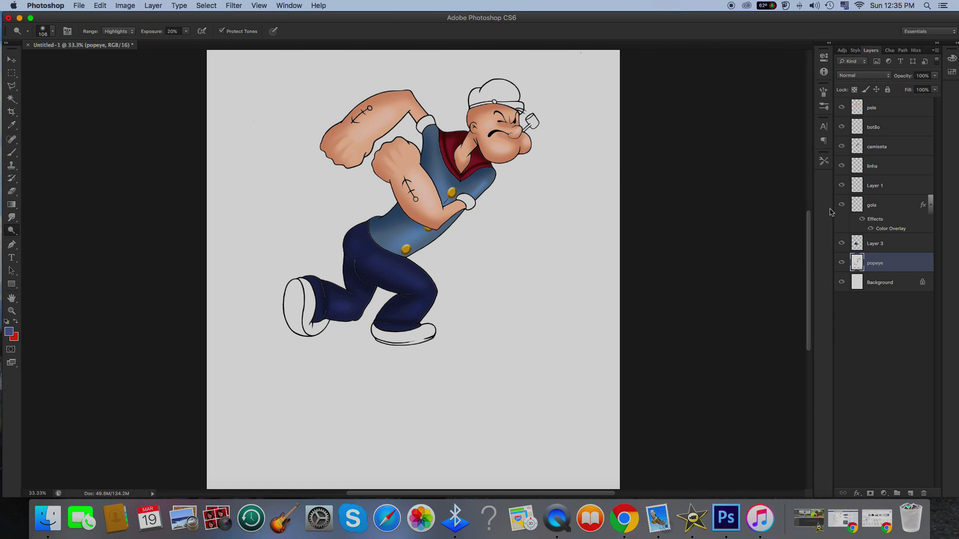
double_click(872, 244)
type("calça")
key("Return")
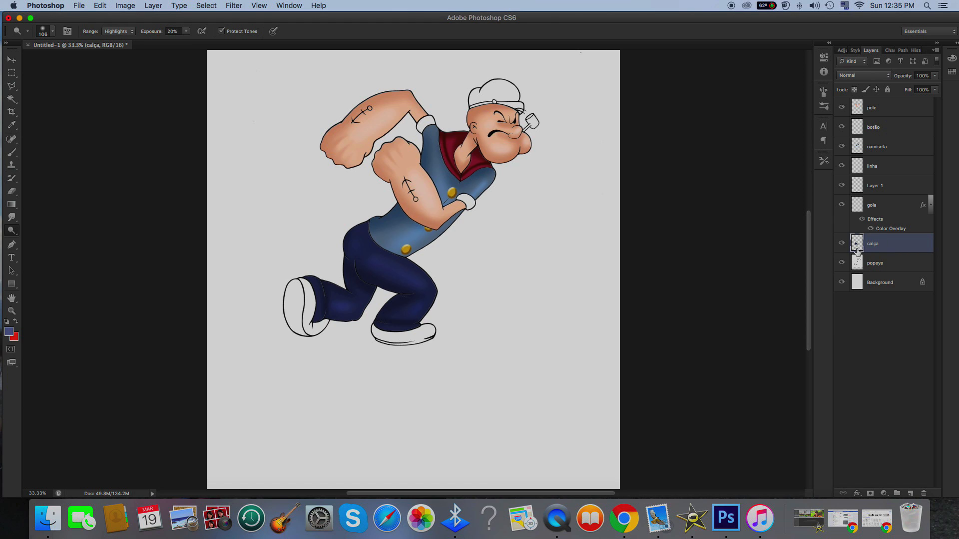
left_click(887, 270)
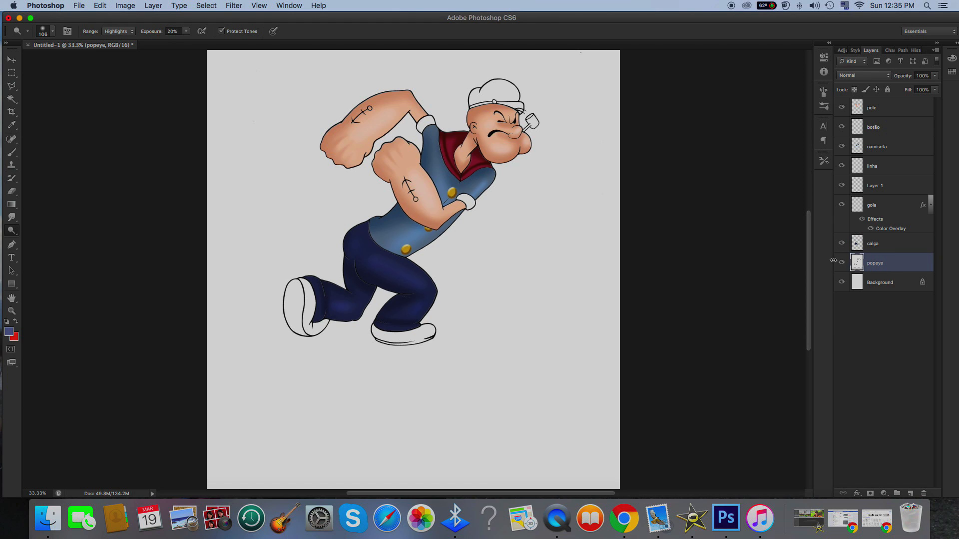
Select the front shoe and the upper of the rear shoe with the Magic Wand and copy them onto a new layer
left_click(8, 101)
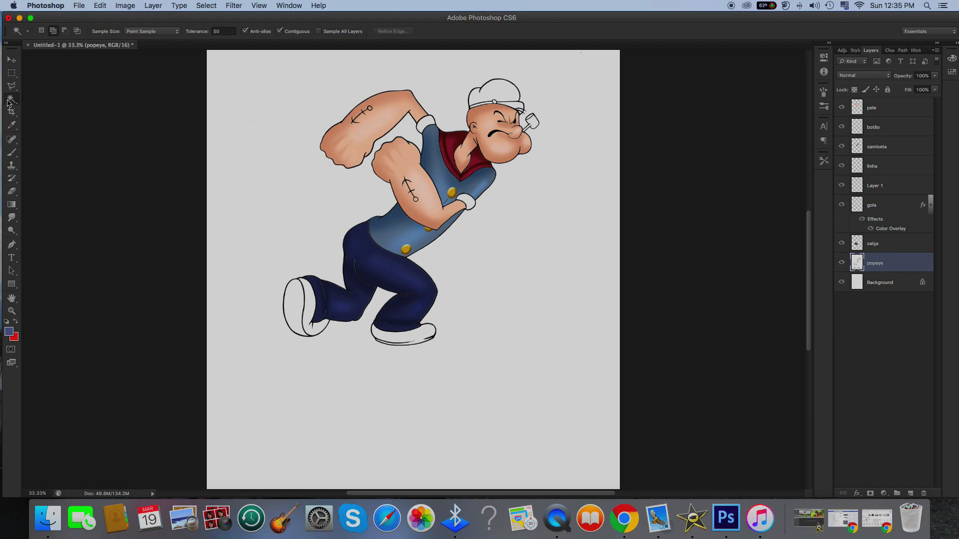
left_click(409, 336)
left_click(308, 310)
key("super+c")
key("super+v")
Apply a Color Overlay in brown 97610d to the new shoe layer
left_click(857, 493)
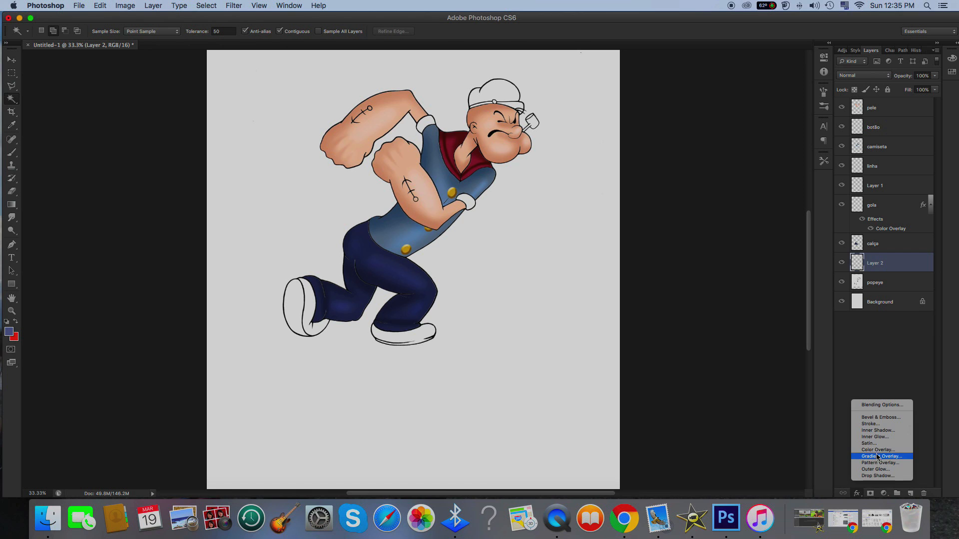
left_click(878, 449)
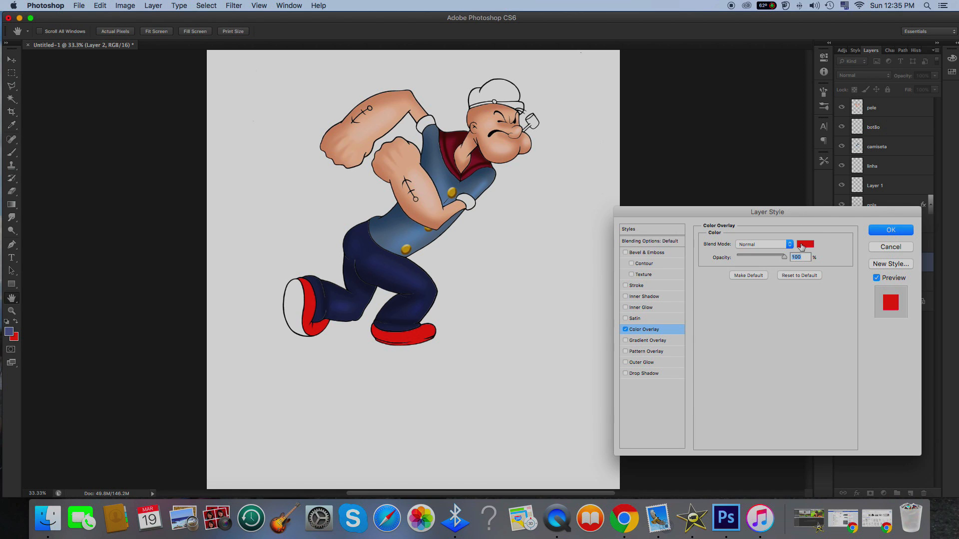
left_click(800, 246)
left_click(811, 359)
left_click(770, 308)
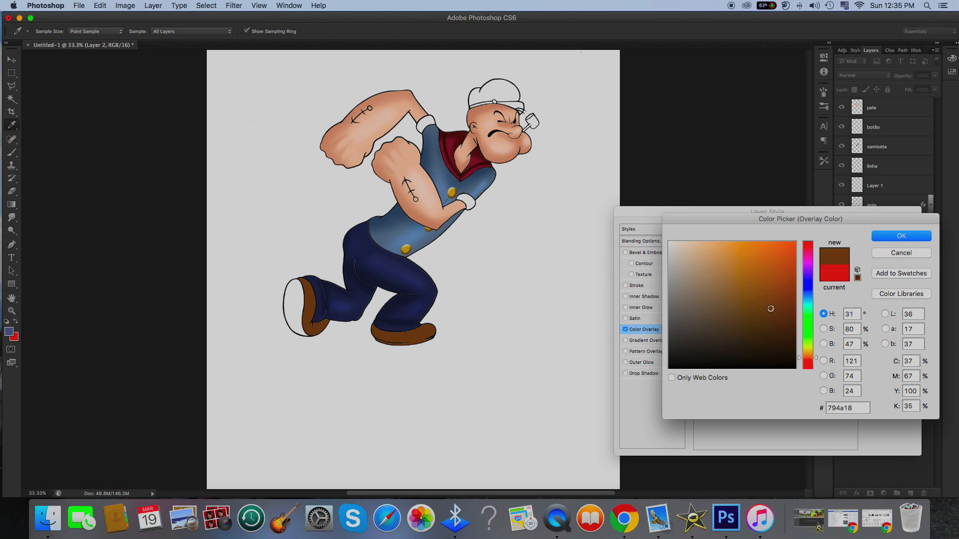
left_click(785, 293)
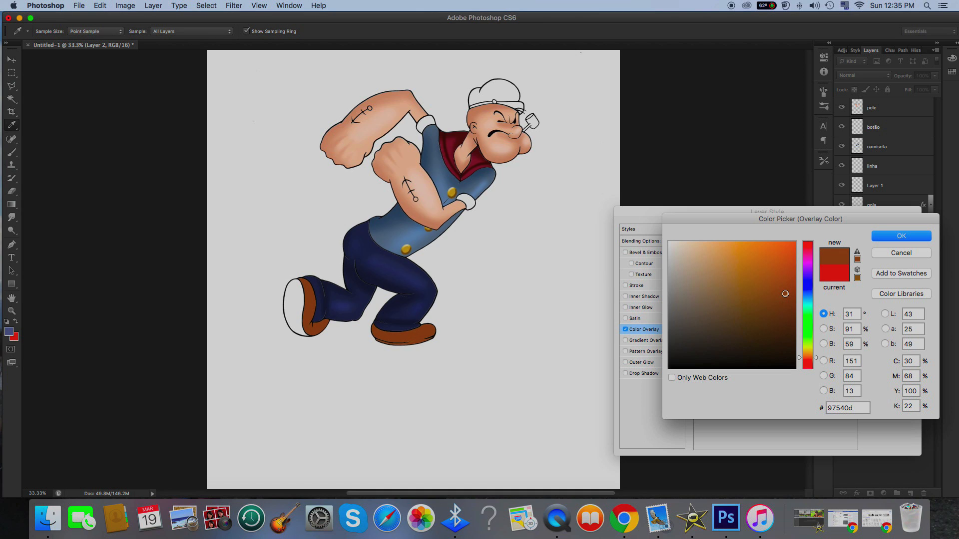
left_click(897, 242)
left_click_drag(801, 356, 802, 359)
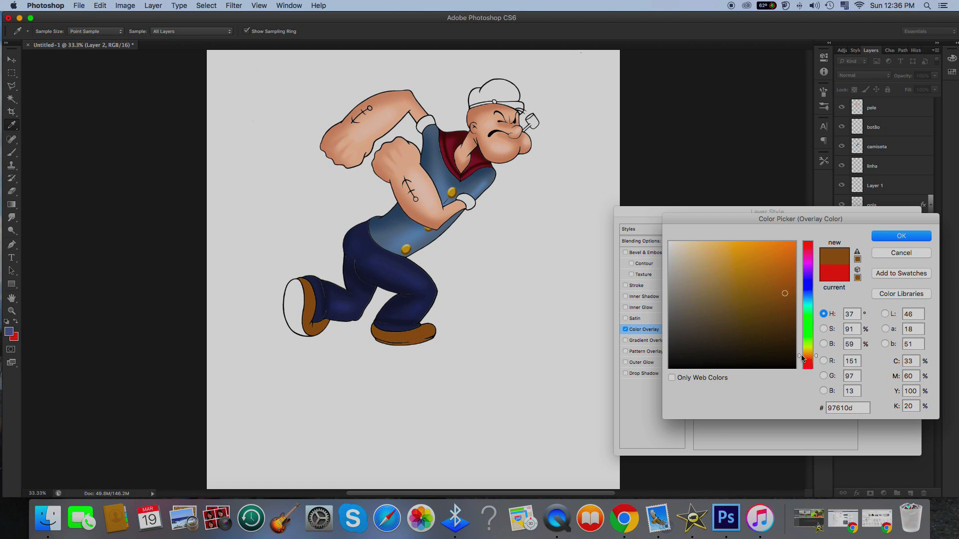
left_click(900, 236)
left_click(894, 231)
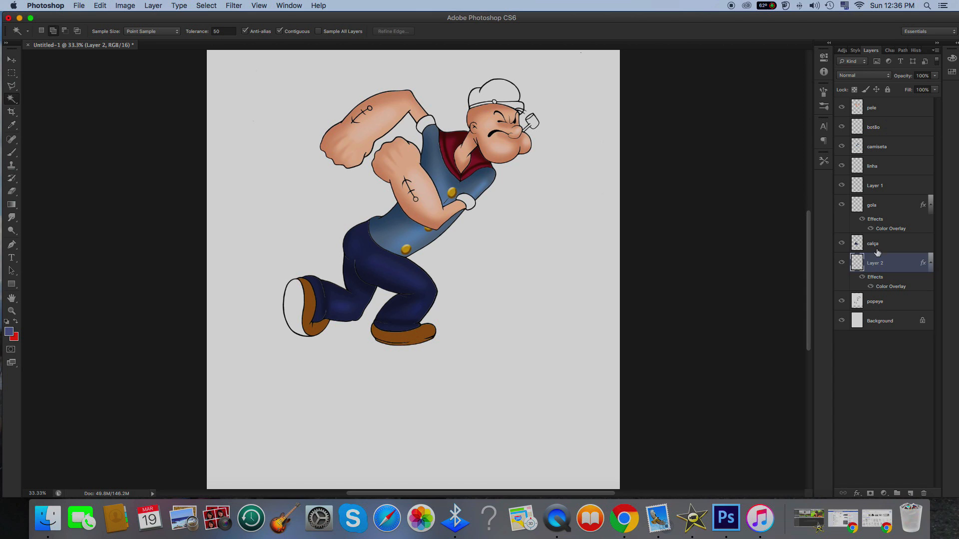
Add an empty layer above the shoe colour layer and load the shoes' shape as a selection
left_click(910, 494)
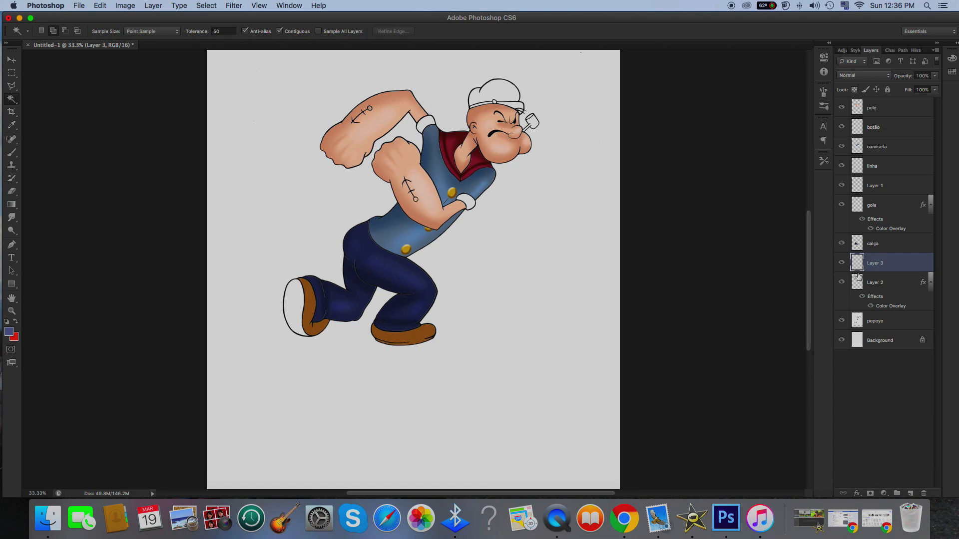
left_click(12, 310)
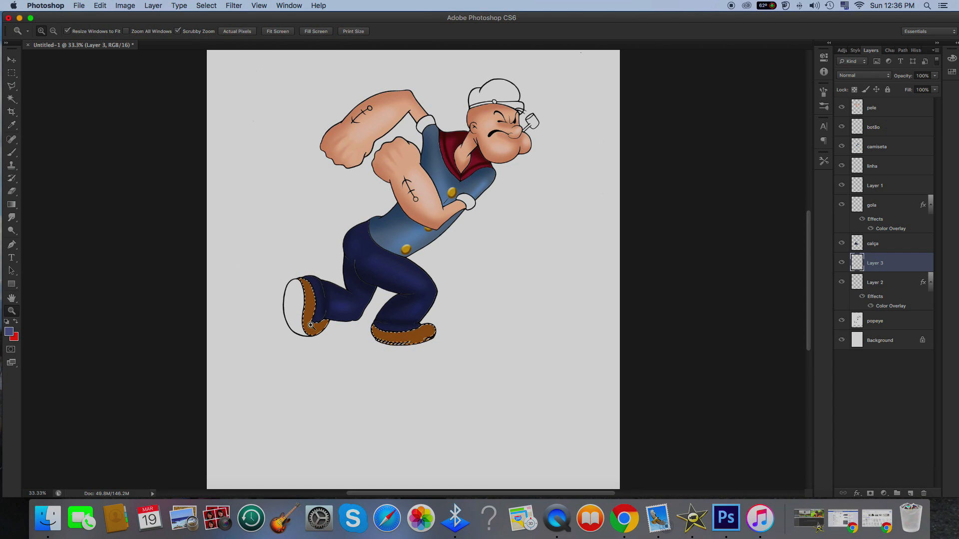
left_click(271, 330)
left_click(261, 265)
Set the foreground colour to dark brown 4b2e01, starting from the shoes' brown
left_click(11, 125)
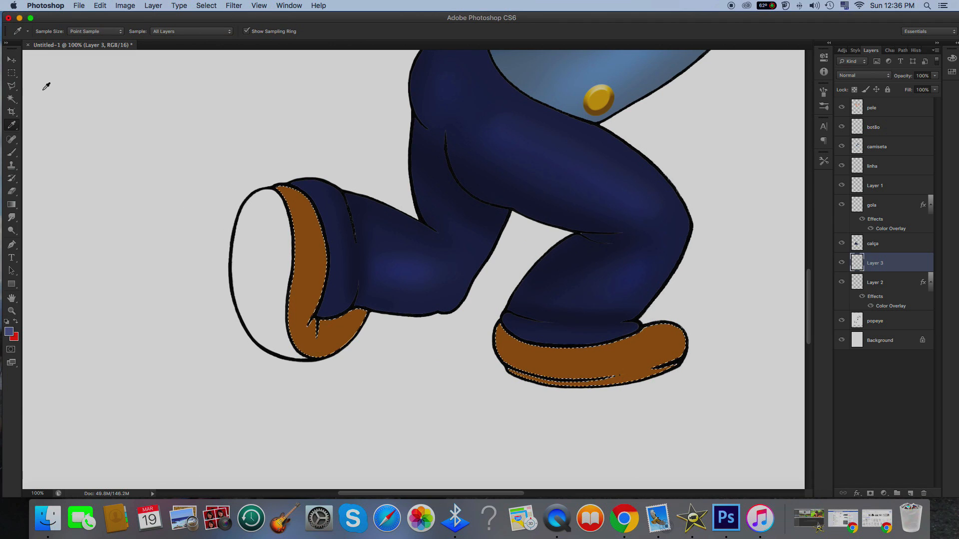
left_click(10, 332)
left_click(792, 321)
left_click(794, 331)
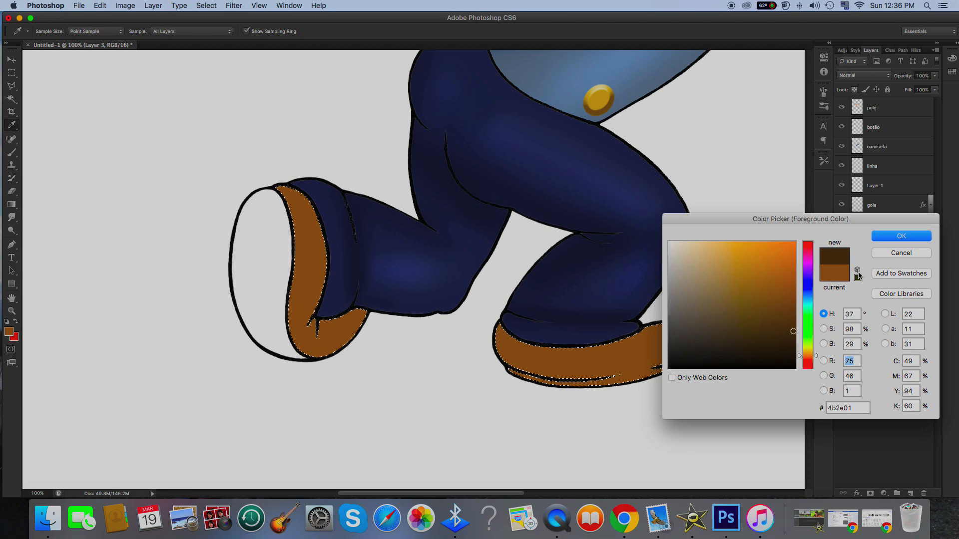
left_click(899, 237)
Shade the shoes beside the trouser cuffs and along their edges with the soft Brush at 46% opacity, and clear the selection
left_click(12, 152)
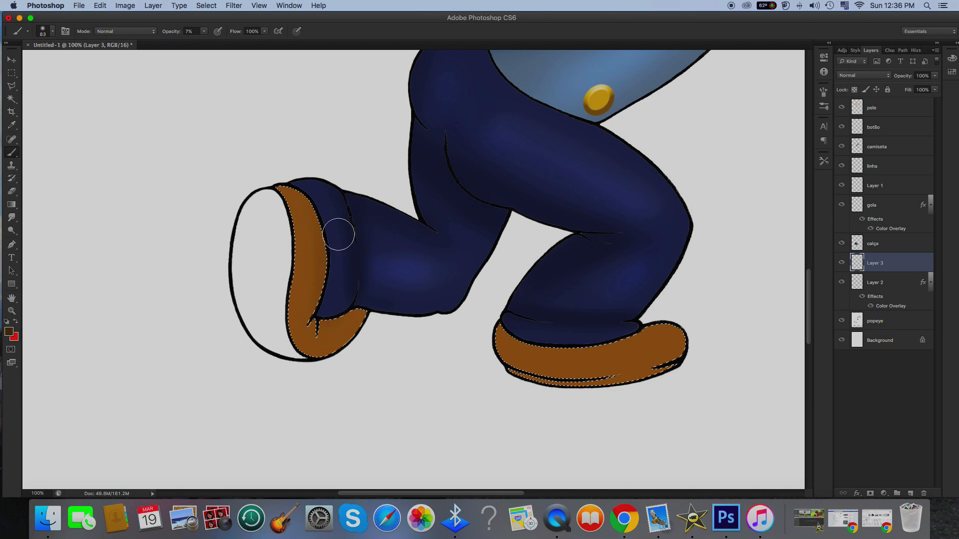
left_click_drag(203, 33, 225, 45)
mouse_move(338, 316)
left_mouse_down()
mouse_move(283, 166)
mouse_move(322, 273)
left_mouse_up()
key("super+z")
left_click(51, 31)
left_click_drag(54, 62, 52, 63)
left_click_drag(341, 311, 332, 227)
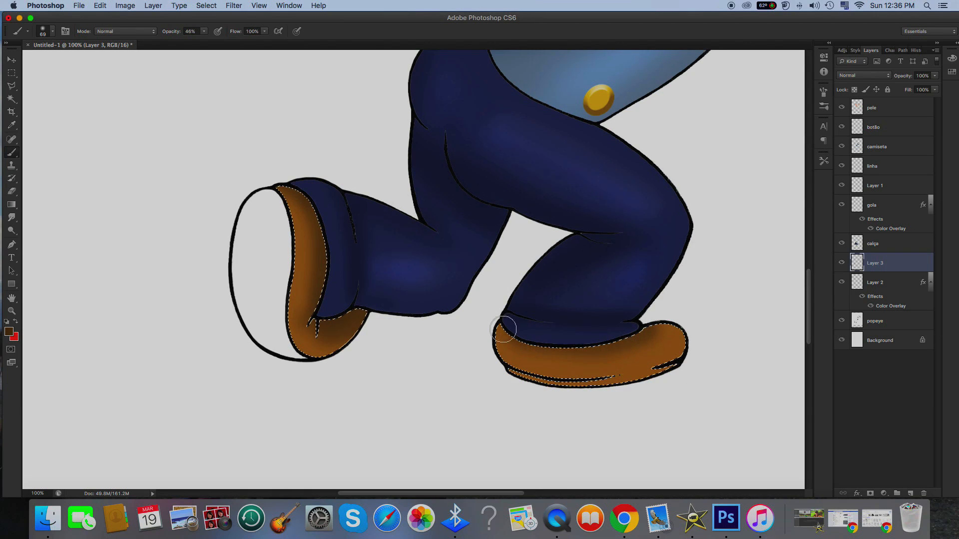
key("super+z")
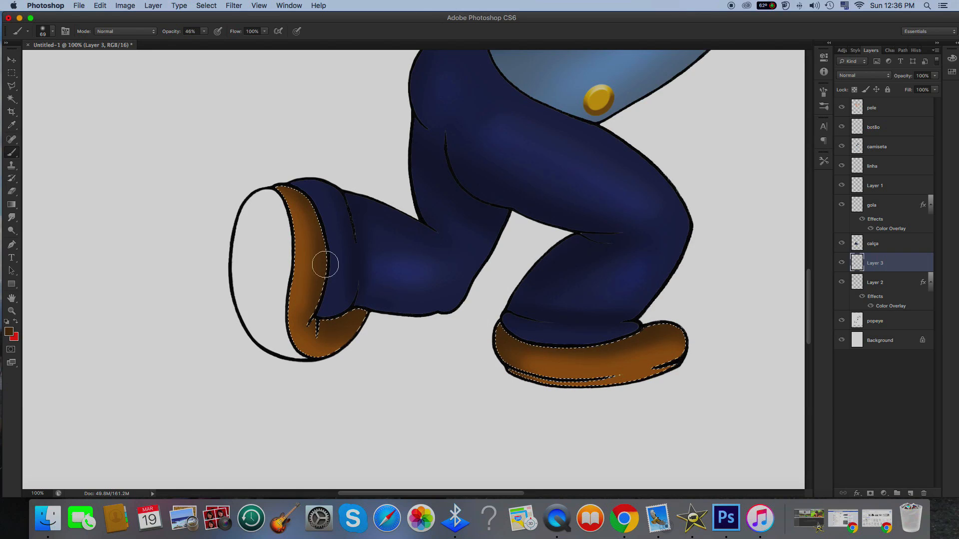
key("super+minus")
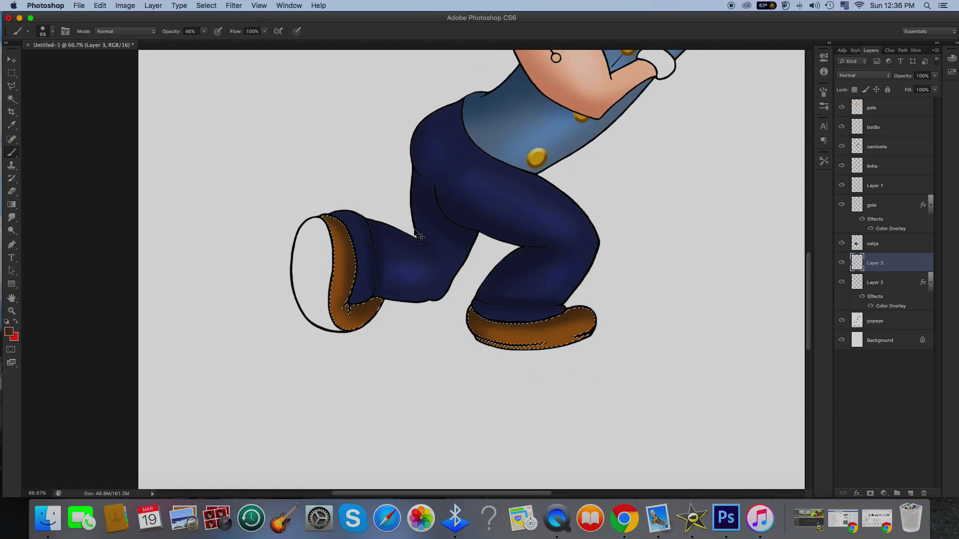
key("super+d")
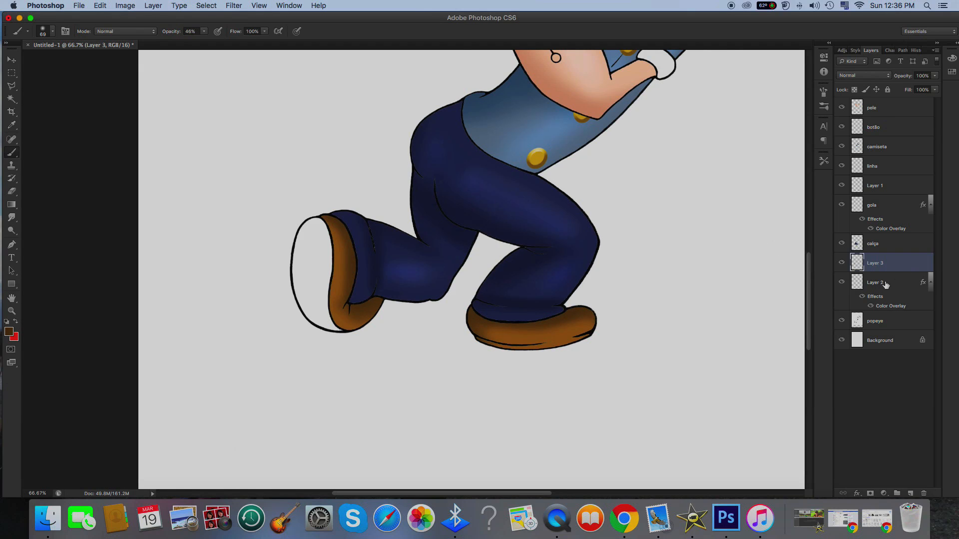
Compare the shoes with and without their colour layer, and merge Layer 3 with Layer 2
left_click(840, 281)
left_click(839, 281)
left_click(841, 282)
left_click(841, 282)
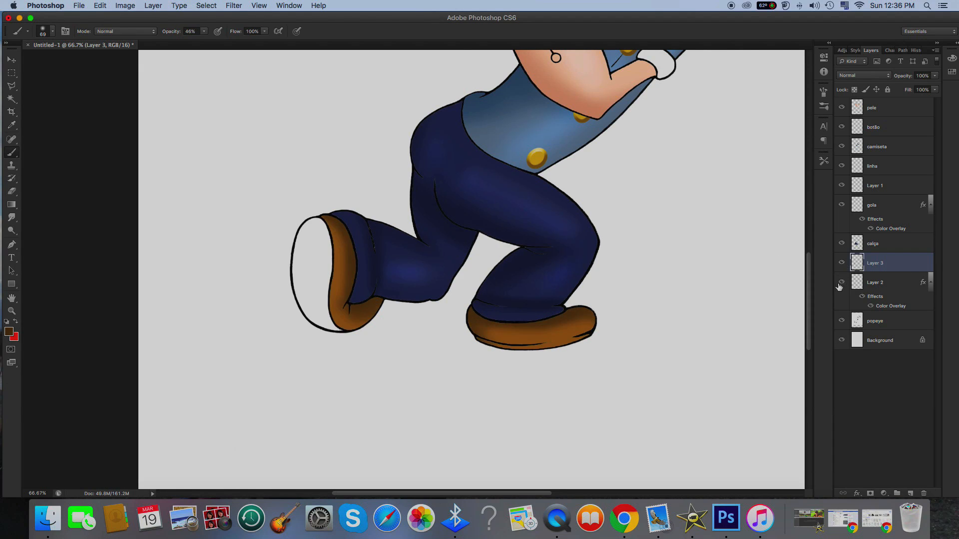
left_click(878, 285, "shift")
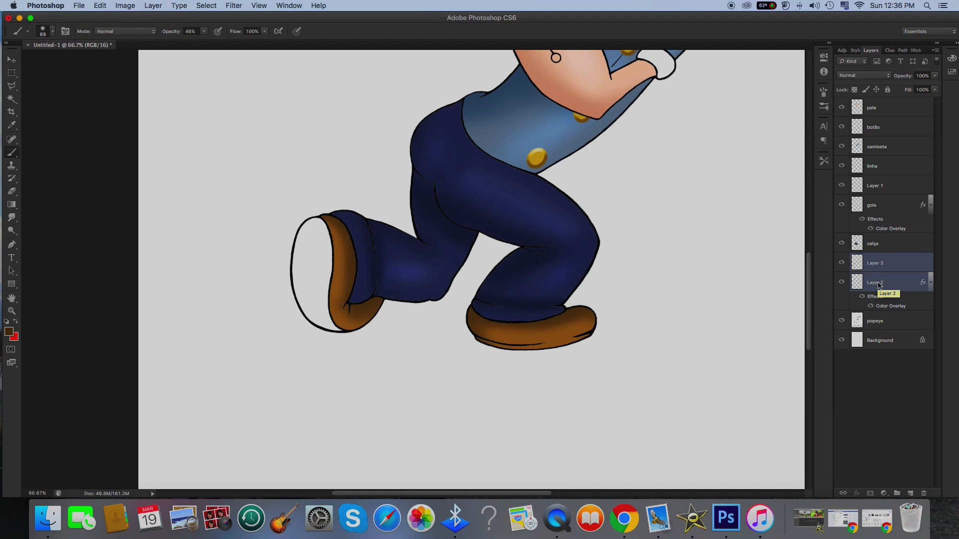
right_click(878, 285)
left_click(819, 394)
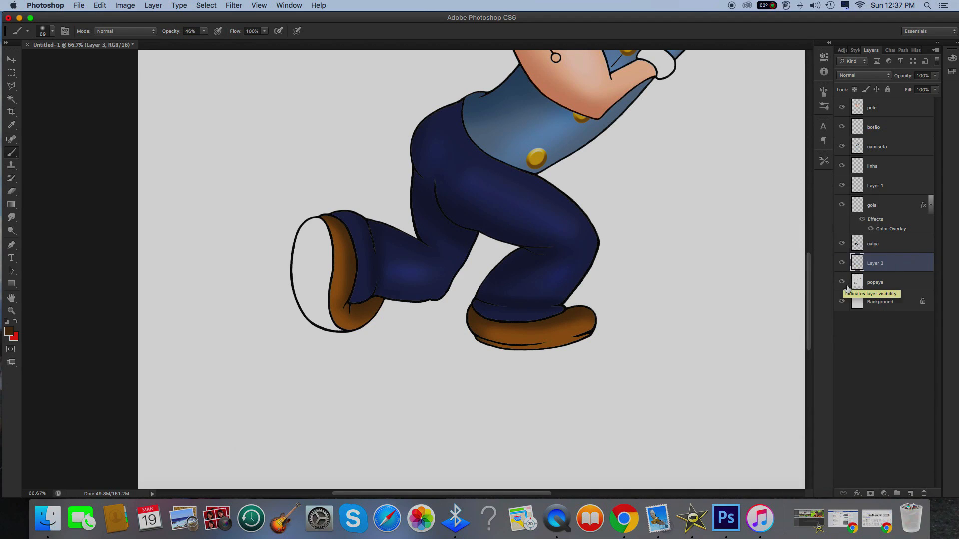
Check the merged shoe layer by toggling its visibility and rename it to "sapato"
left_click(842, 263)
left_click(841, 263)
double_click(875, 263)
type("sapato")
key("Return")
Select the white sole of the rear shoe on the popeye layer and copy it onto a new layer
left_click(875, 282)
key("w")
left_click(321, 263)
key("super+j")
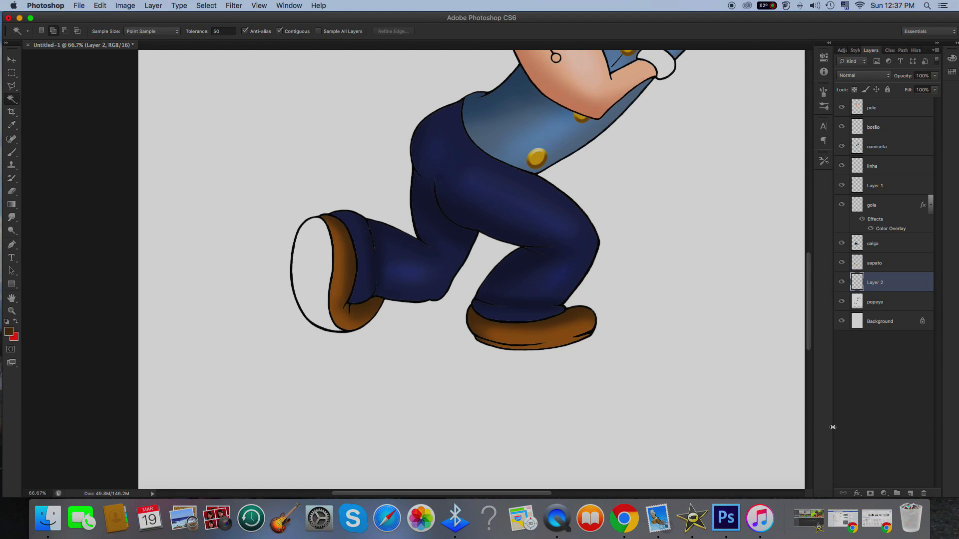
left_click(855, 493)
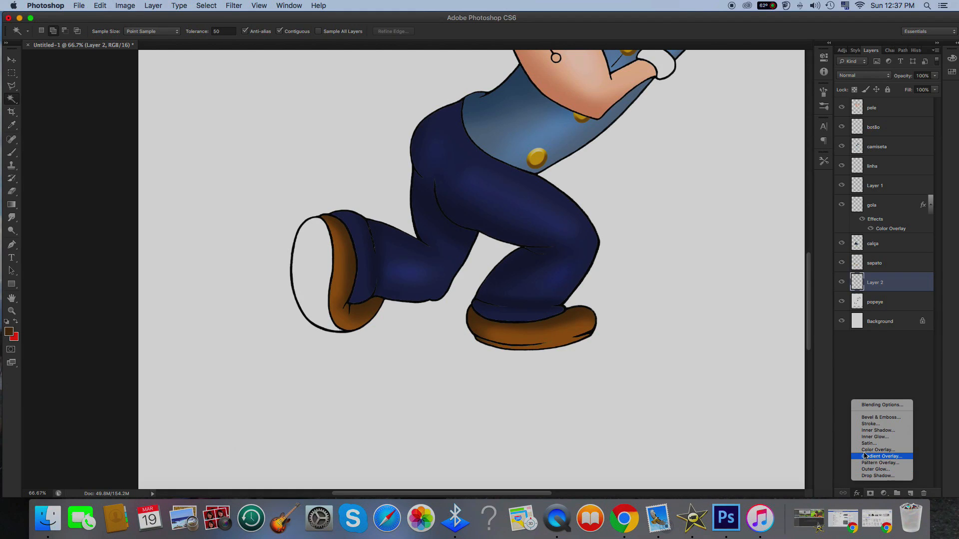
key("Return")
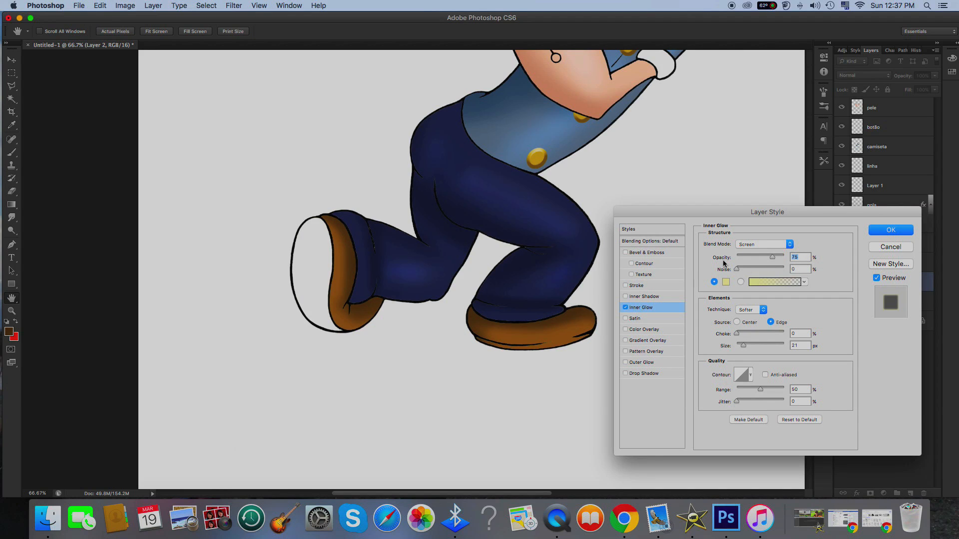
left_click(898, 249)
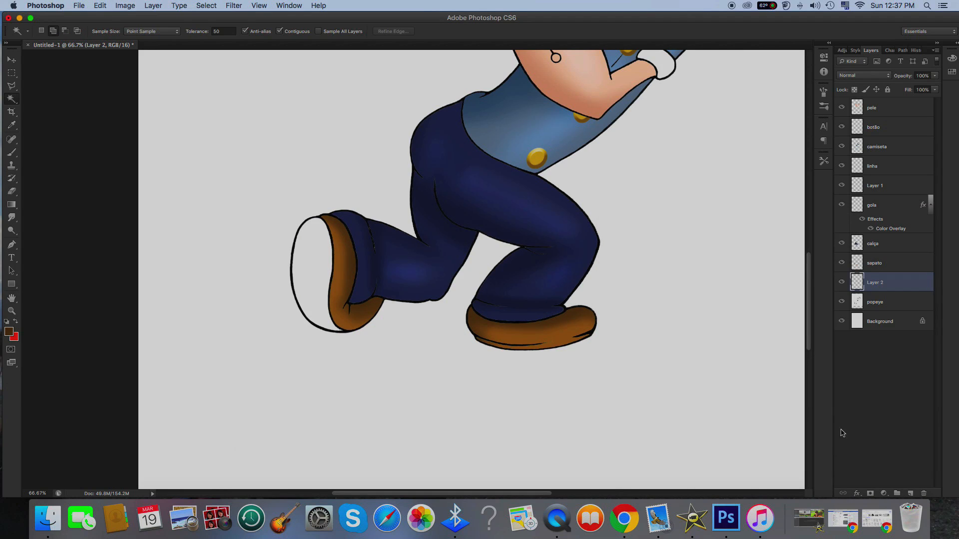
left_click(856, 494)
key("Up")
key("Up")
key("Up")
key("Up")
key("Up")
key("Return")
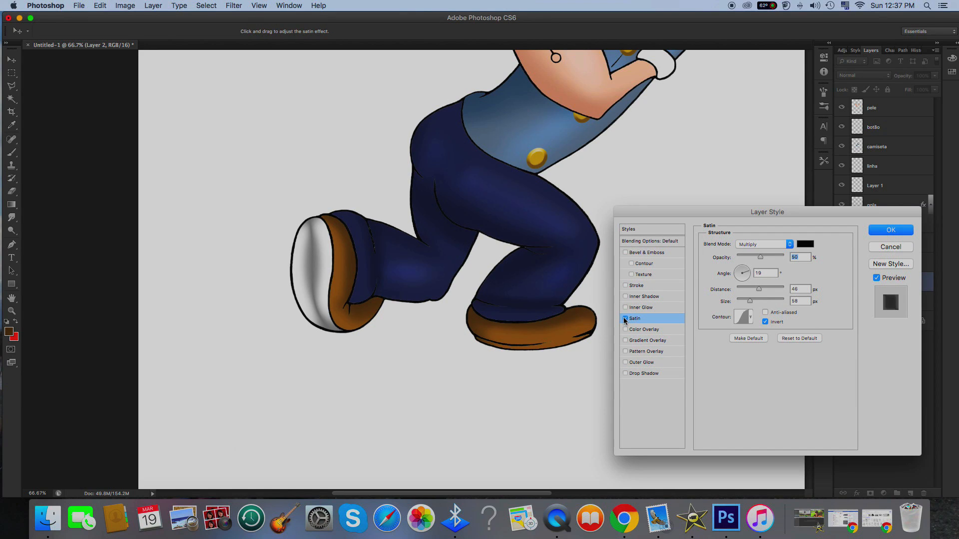
left_click(625, 318)
left_click(886, 248)
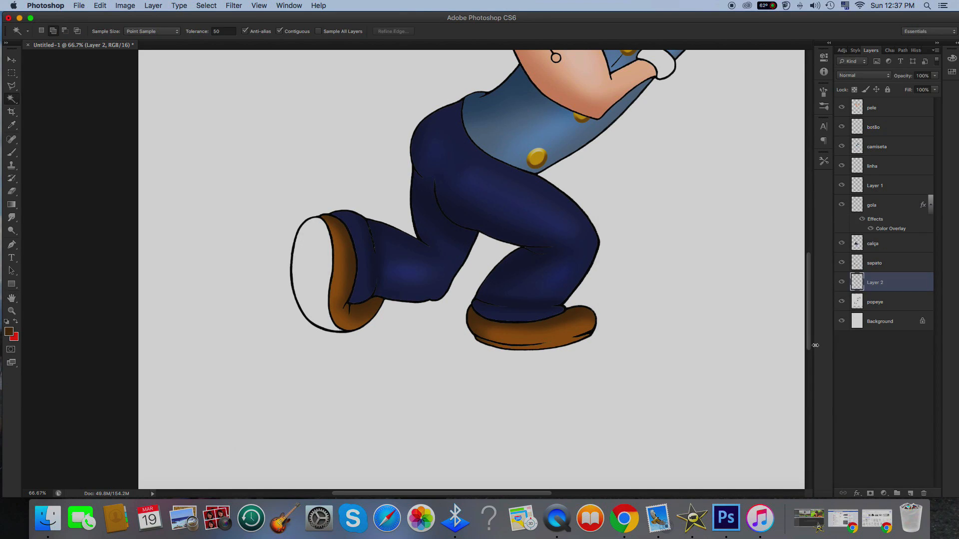
Apply a Color Overlay in light brown ba7d1c to the sole layer
left_click(858, 494)
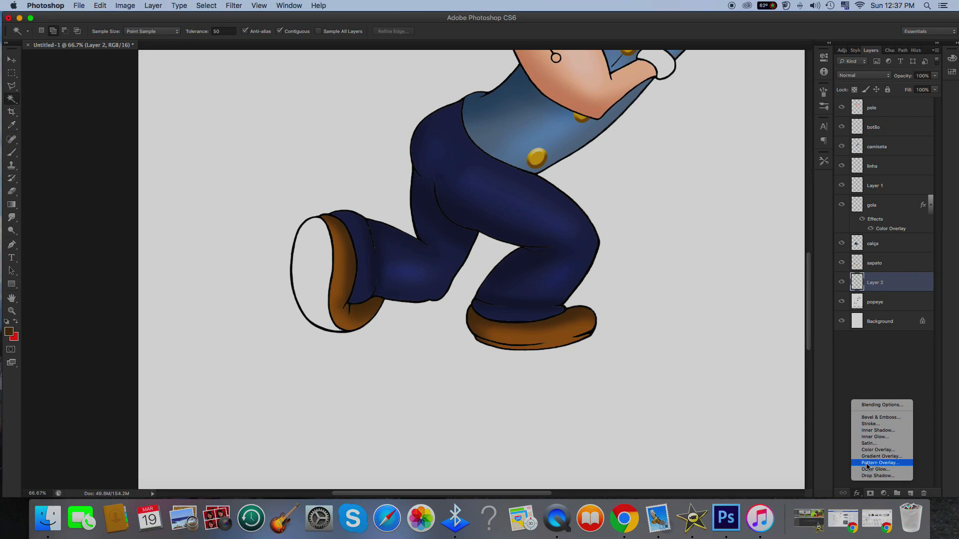
left_click(868, 455)
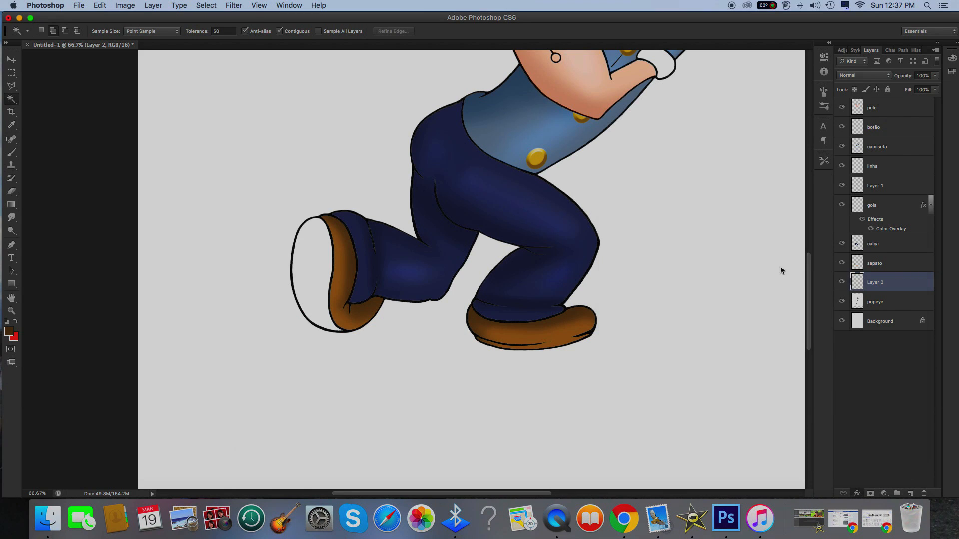
left_click(804, 244)
left_click(553, 332)
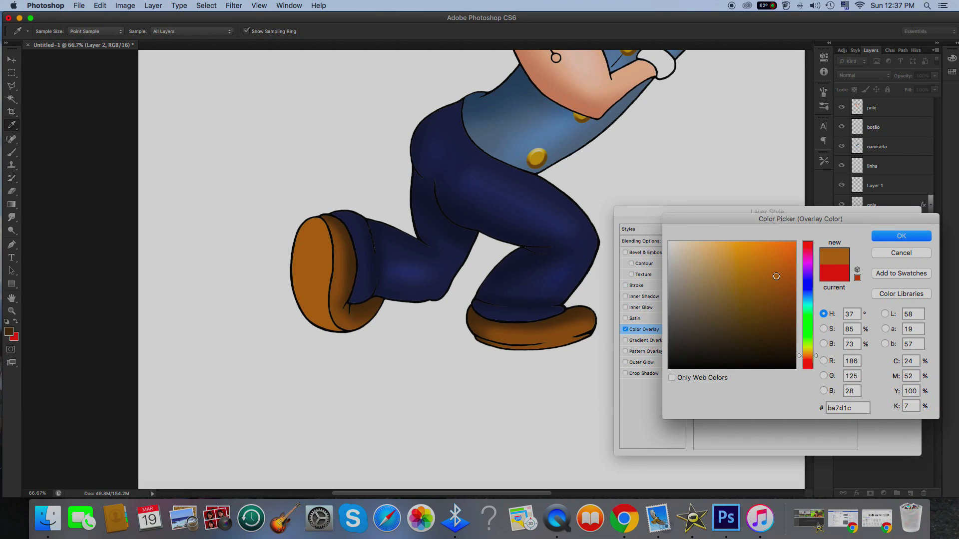
left_click(901, 236)
left_click(892, 228)
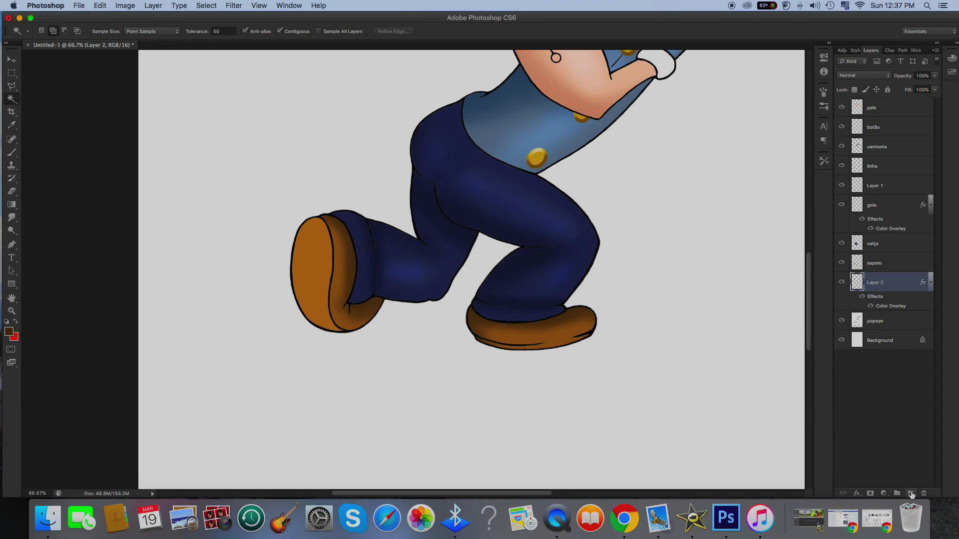
Add an empty layer above the sole colour layer and load the sole's shape as a selection
left_click(910, 494)
left_click(857, 305, "super")
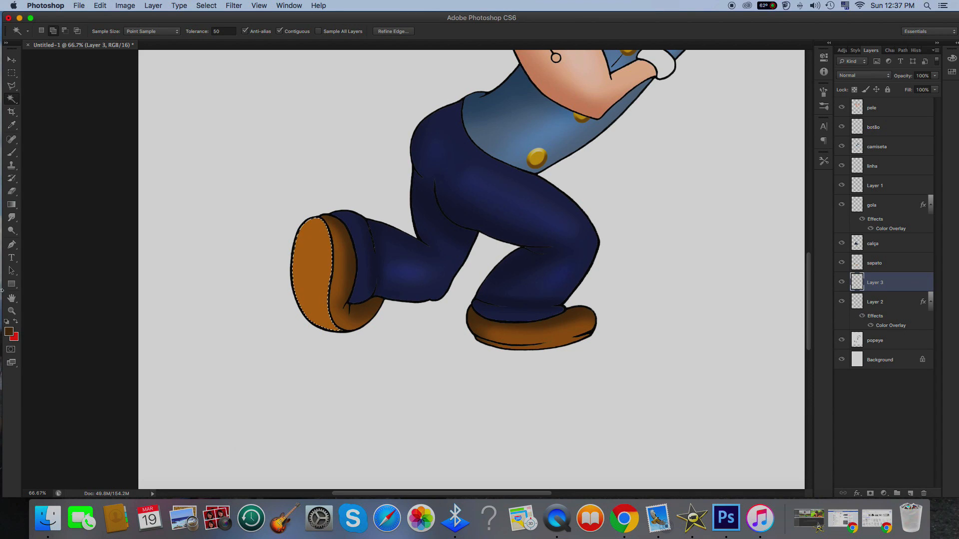
left_click(11, 311)
left_click(304, 257)
left_click(304, 257)
Set the foreground colour to dark brown 533403, sampled from the shadow on the rear shoe
left_click(11, 153)
left_click(10, 331)
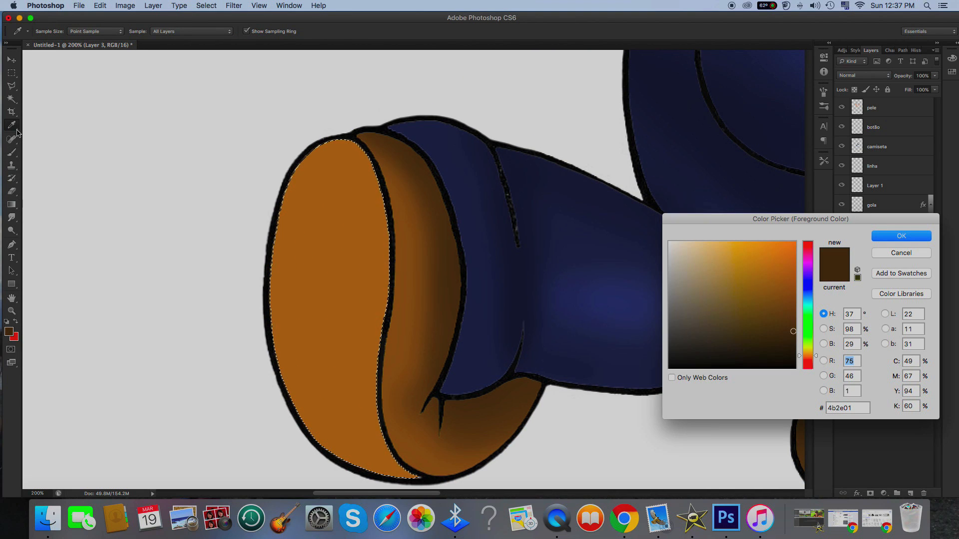
left_click(439, 194)
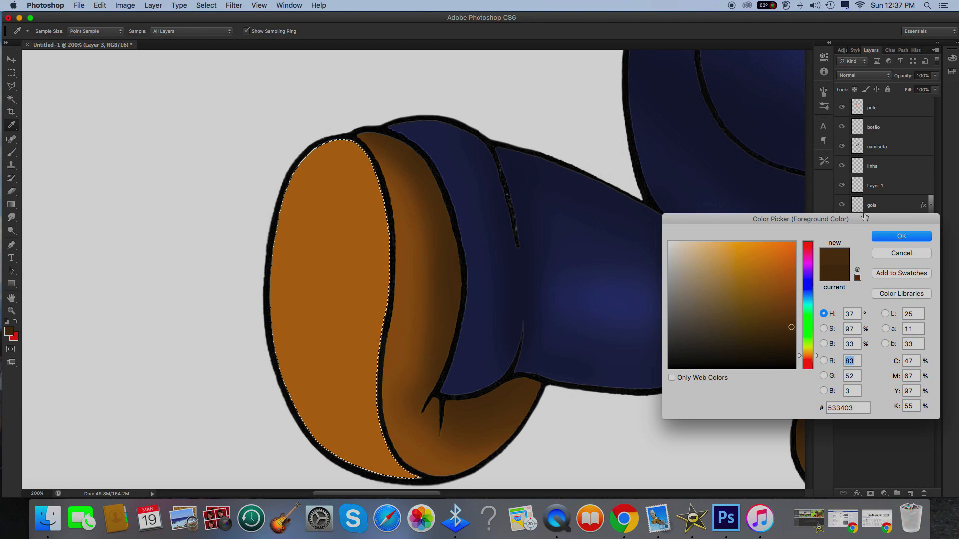
left_click(890, 239)
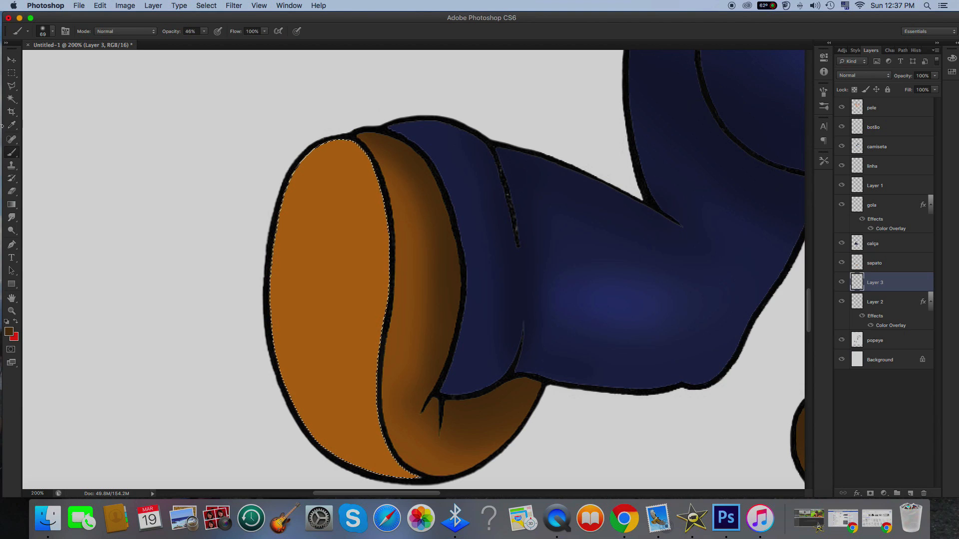
Paint evenly spaced dark brown grooves across the full width of the rear shoe's sole with a soft 19 px brush
left_click(52, 31)
left_click_drag(39, 61, 32, 62)
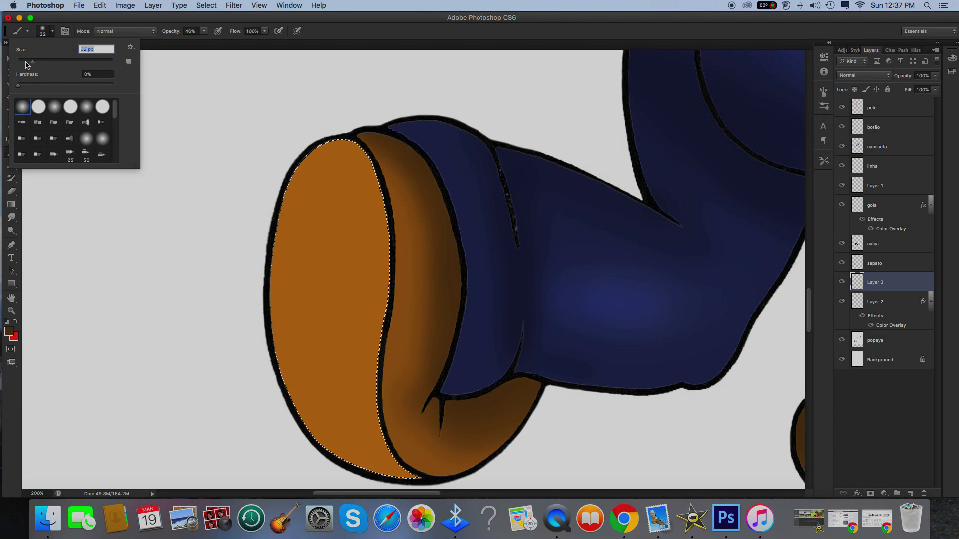
left_click_drag(400, 196, 232, 183)
key("super+z")
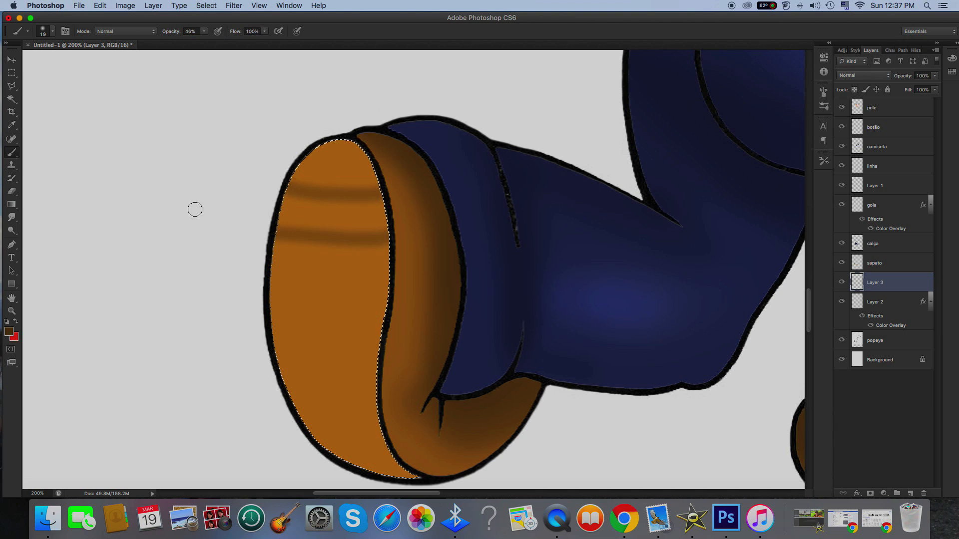
mouse_move(399, 223)
left_mouse_down()
mouse_move(225, 220)
mouse_move(204, 206)
left_mouse_up()
key("super+z")
left_click_drag(408, 277, 233, 251)
key("super+z")
left_click_drag(394, 279, 155, 246)
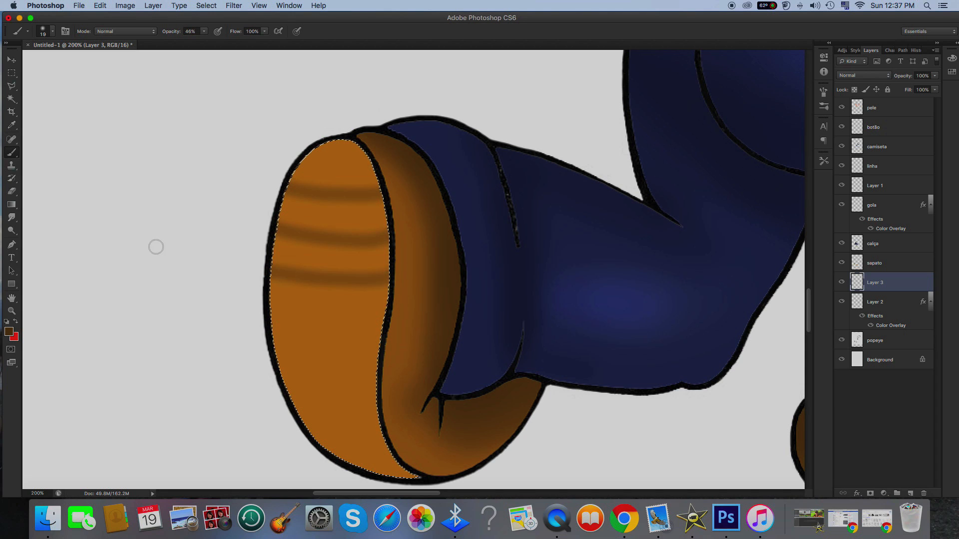
left_click_drag(388, 314, 188, 306)
mouse_move(390, 315)
left_mouse_down()
mouse_move(346, 319)
mouse_move(182, 274)
left_mouse_up()
left_click_drag(384, 354, 277, 357)
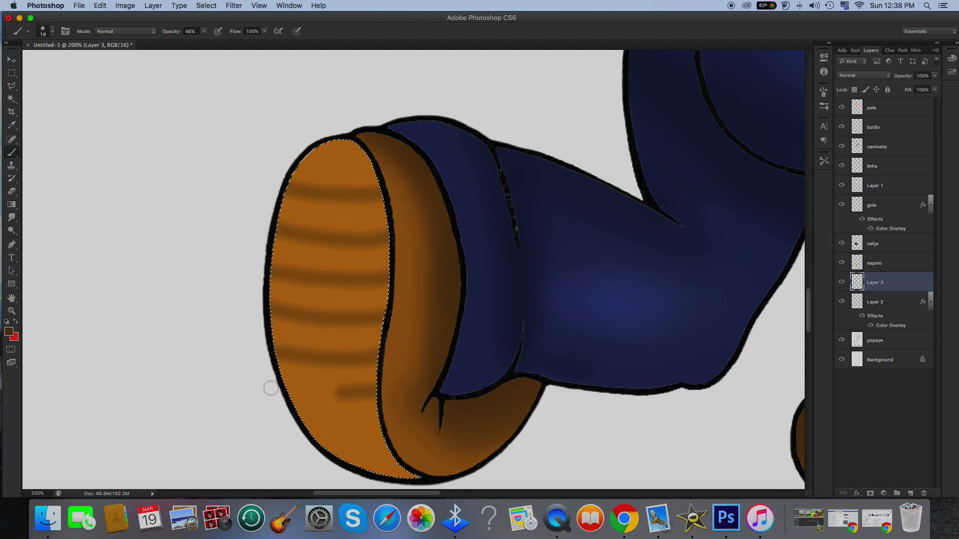
left_click_drag(384, 418, 371, 438)
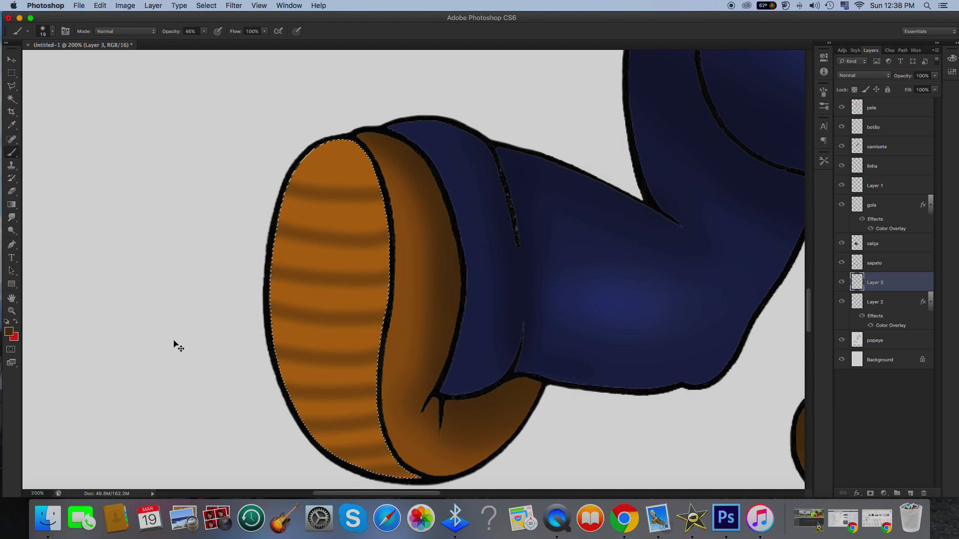
Apply Bevel & Emboss to the grooves layer with depth 324%, size 3 px and shadow opacity 100%
key("super+minus")
key("super+minus")
key("super+minus")
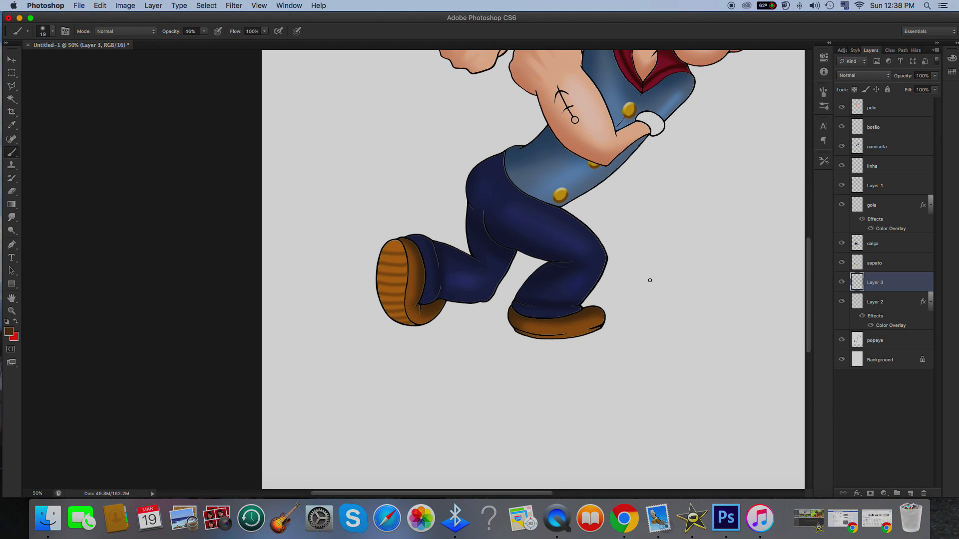
left_click(842, 283)
left_click(842, 283)
left_click(856, 493)
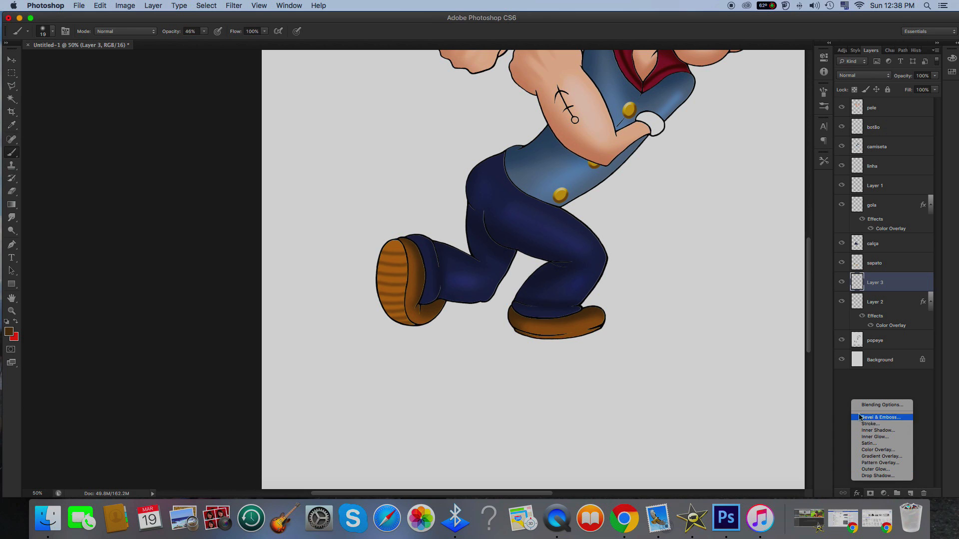
left_click(880, 418)
left_click_drag(747, 272, 761, 271)
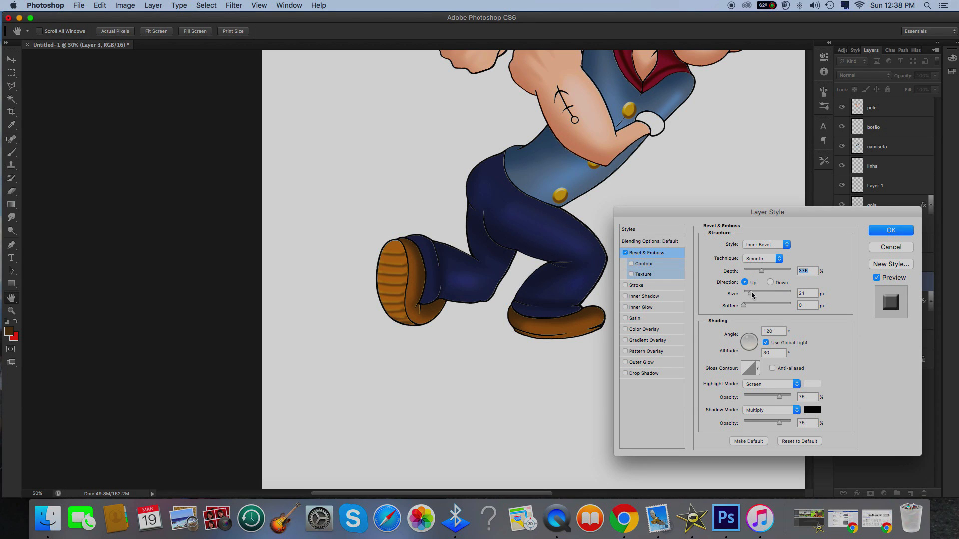
left_click(575, 333)
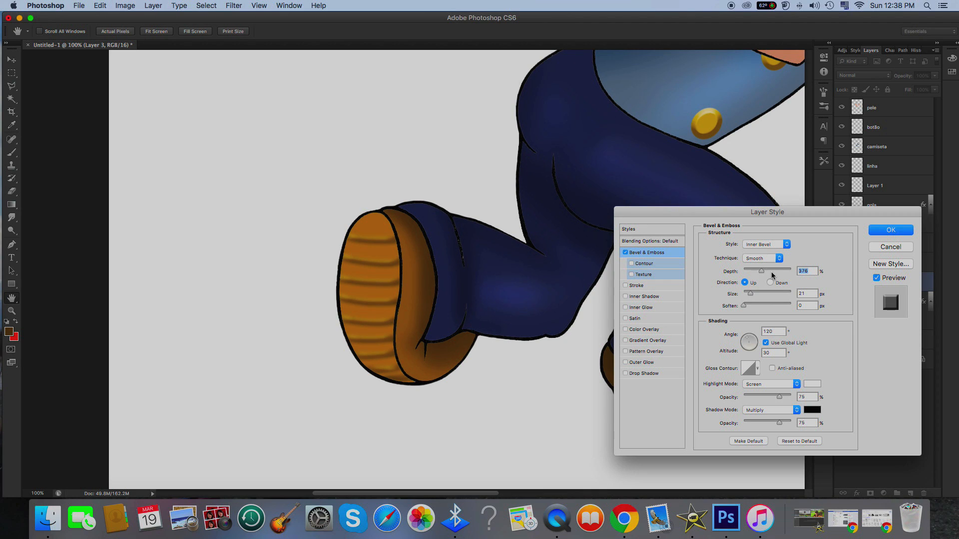
left_click_drag(772, 273, 759, 273)
left_click_drag(750, 294, 747, 293)
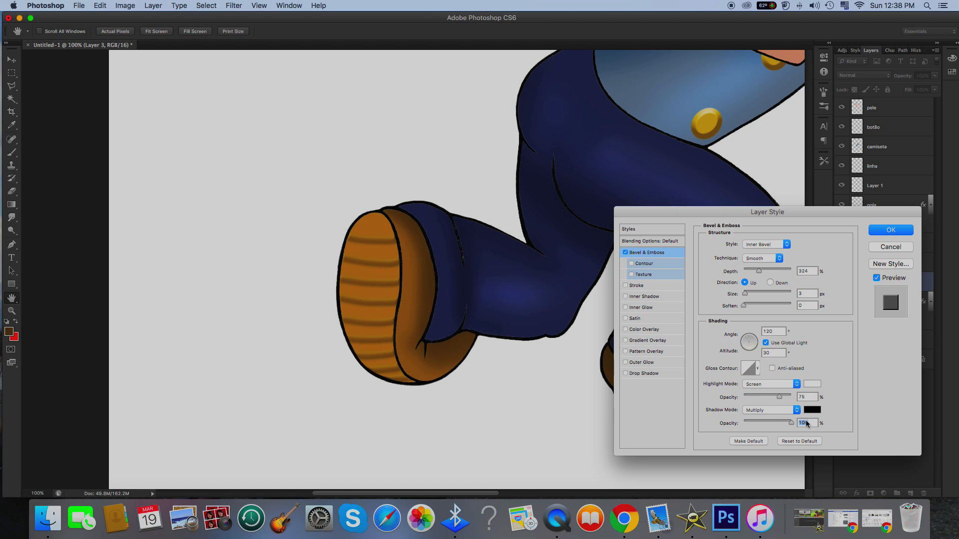
left_click(891, 230)
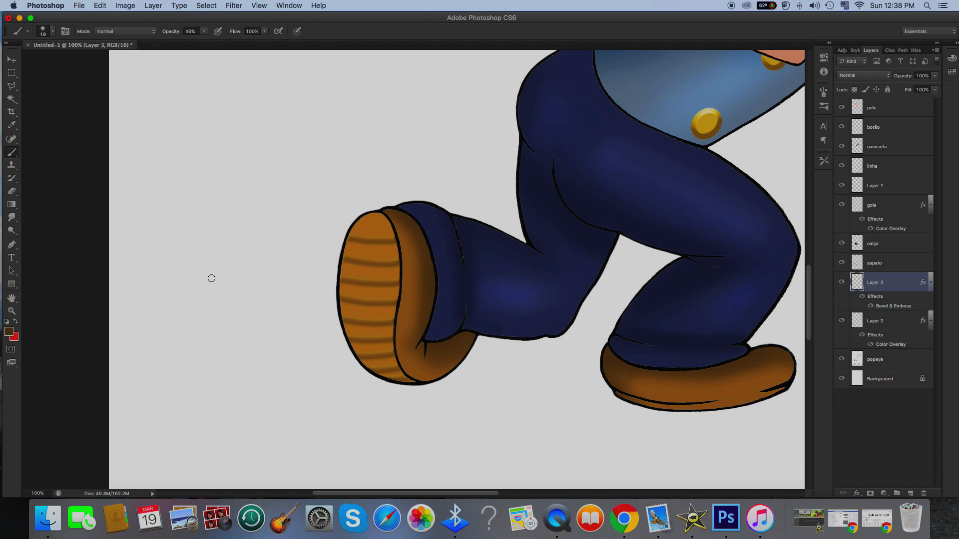
Merge the grooves layer with the sole colour layer and rename the merged layer sapato
key("super+minus")
key("super+minus")
key("super+minus")
key("super+minus")
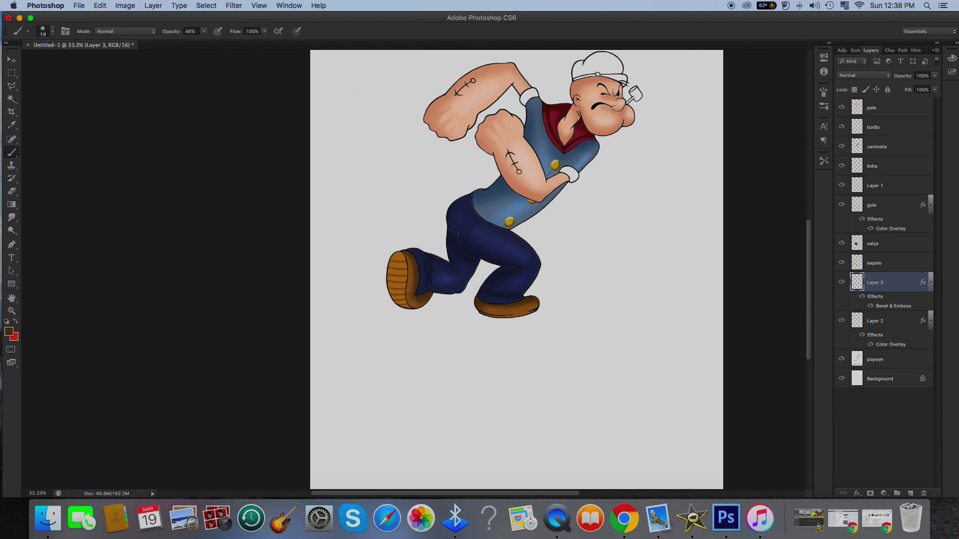
scroll(516, 270, "up", 3)
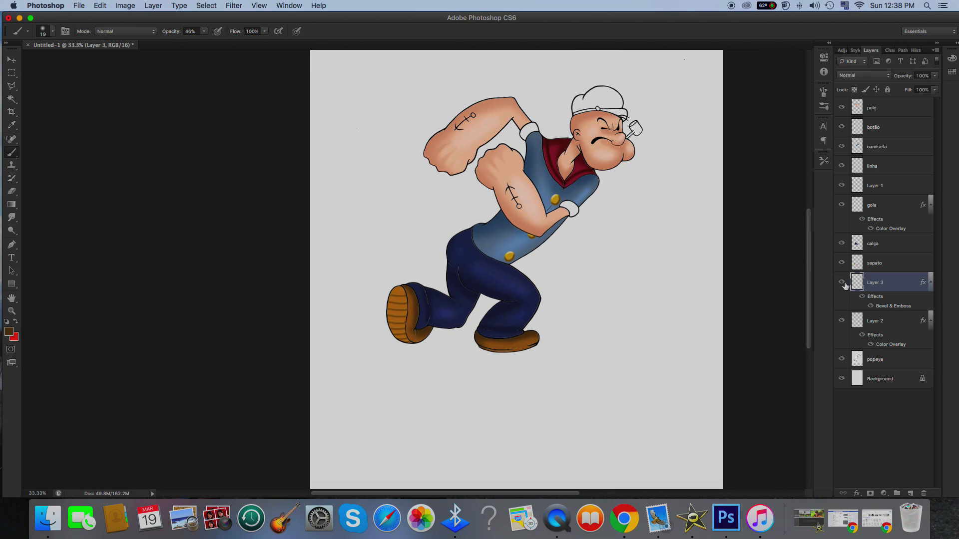
left_click(873, 326, "shift")
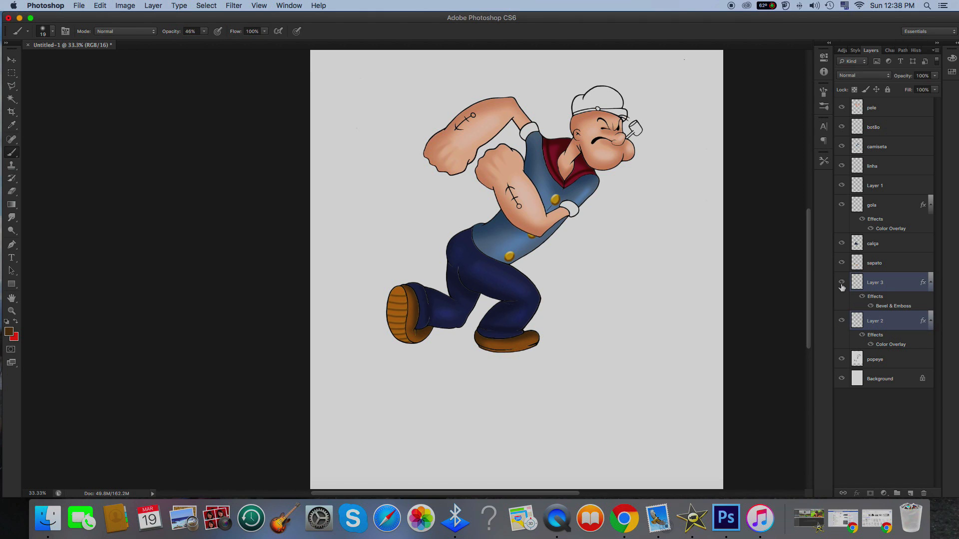
right_click(893, 326)
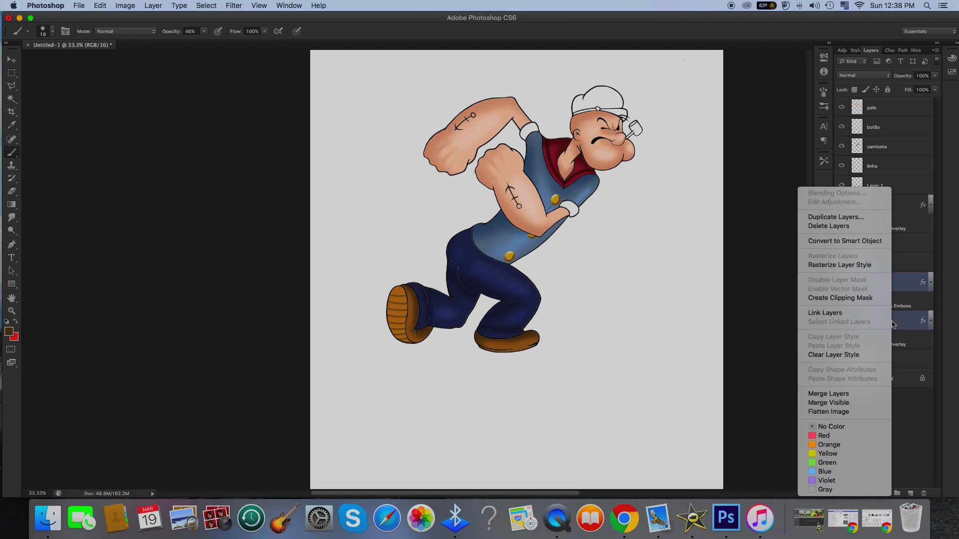
left_click(837, 394)
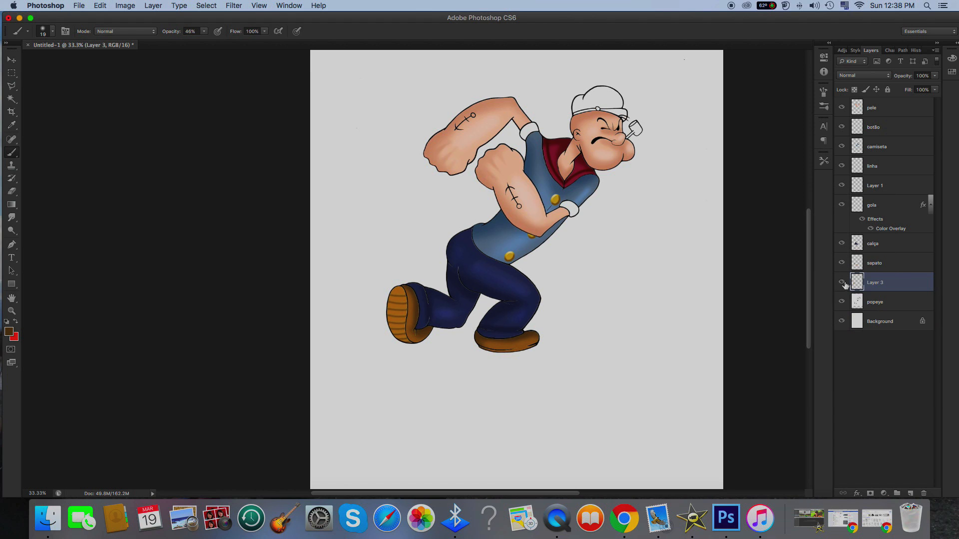
double_click(873, 283)
key("Return")
Select both white cuffs on the popeye layer with the Magic Wand and copy them onto a new layer
left_click(877, 309)
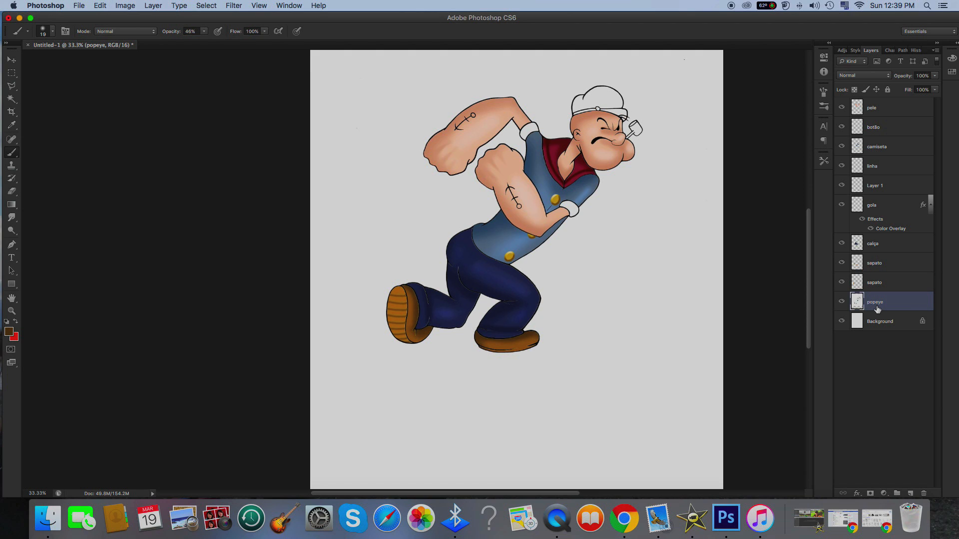
left_click(13, 99)
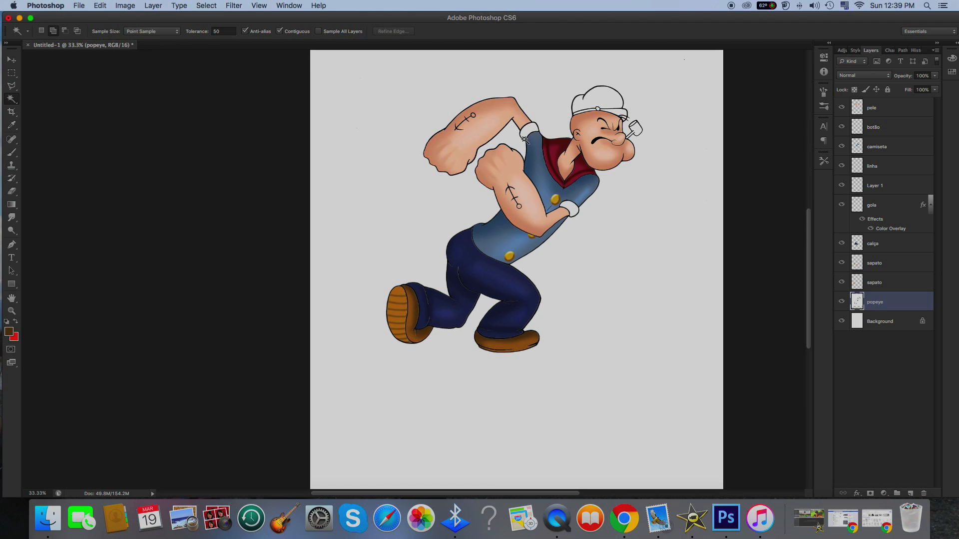
left_click(579, 206)
key("ctrl+j")
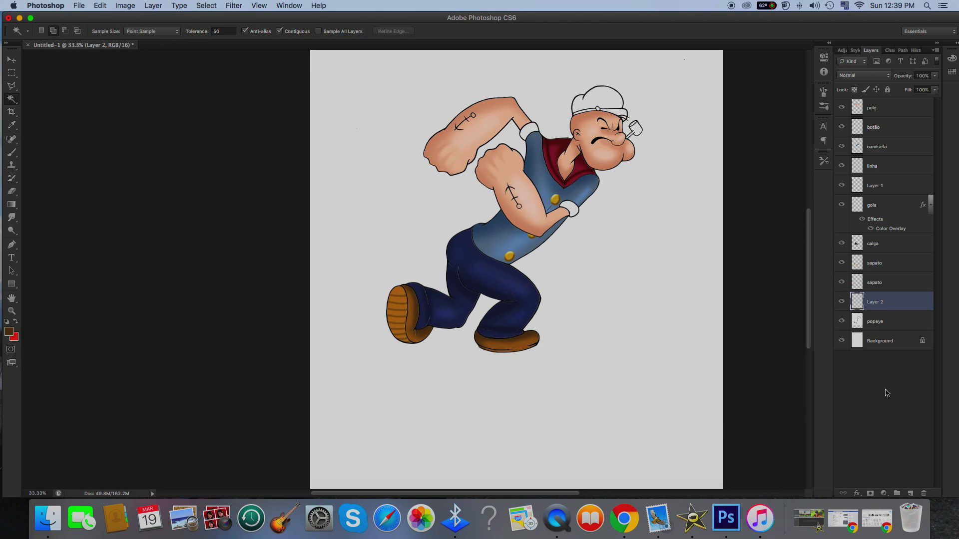
Apply a Color Overlay in blue 2e5a90 to the cuffs layer
left_click(857, 494)
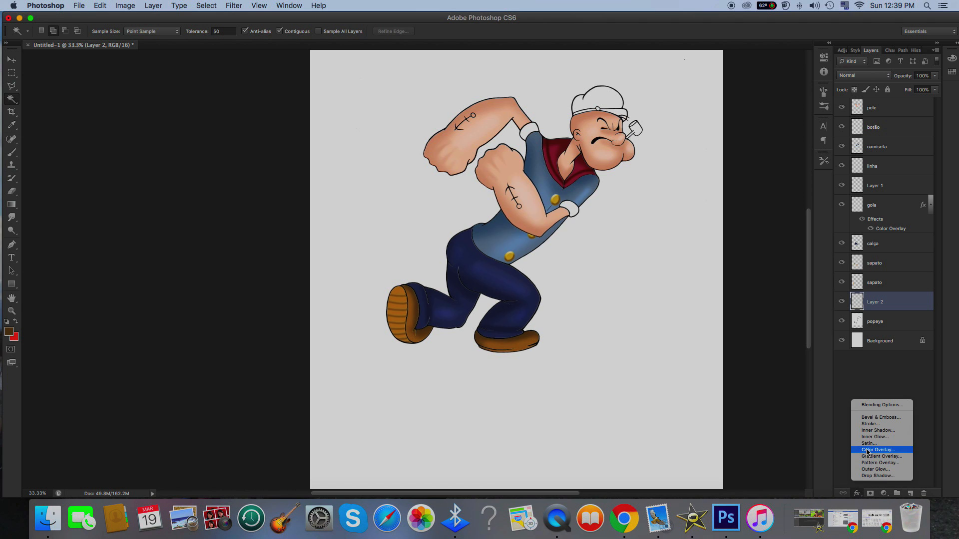
left_click(867, 452)
left_click(804, 244)
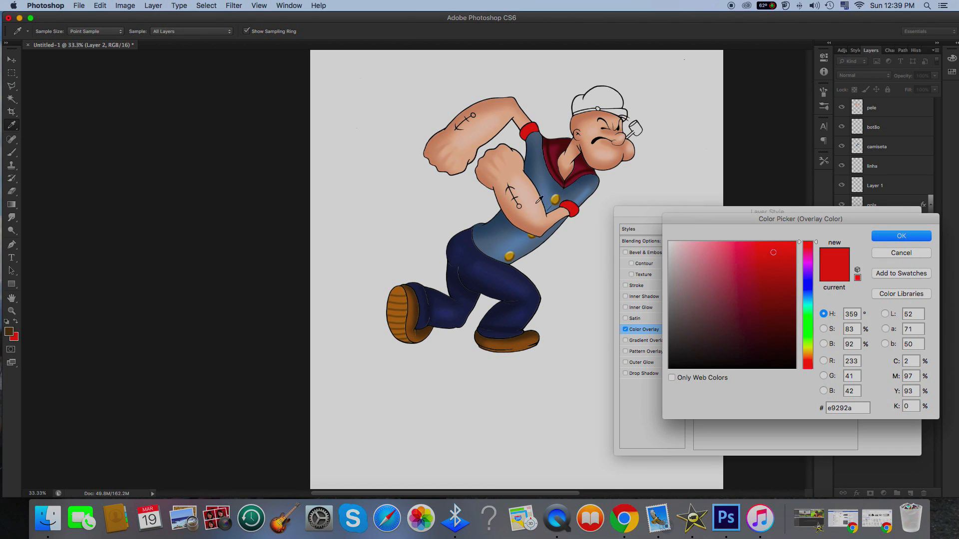
left_click(536, 149)
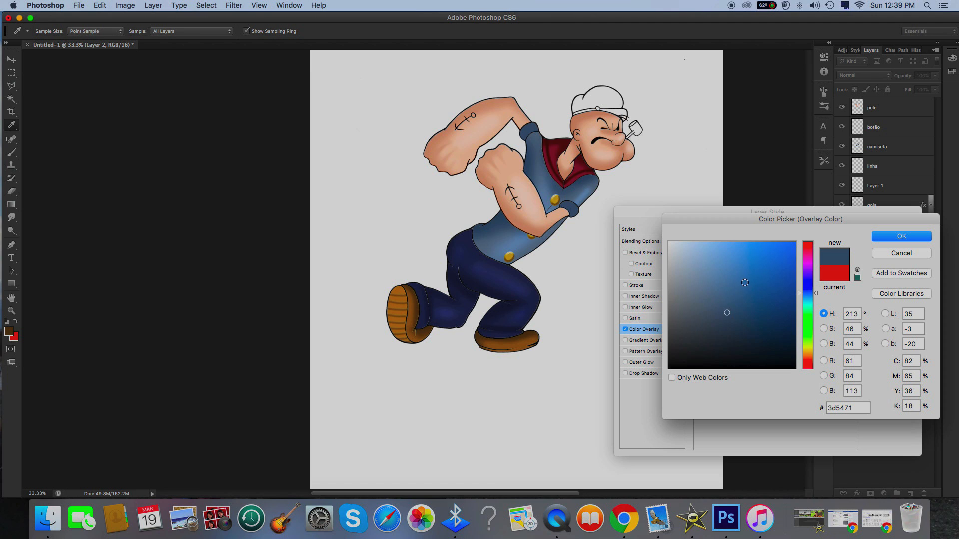
left_click(767, 310)
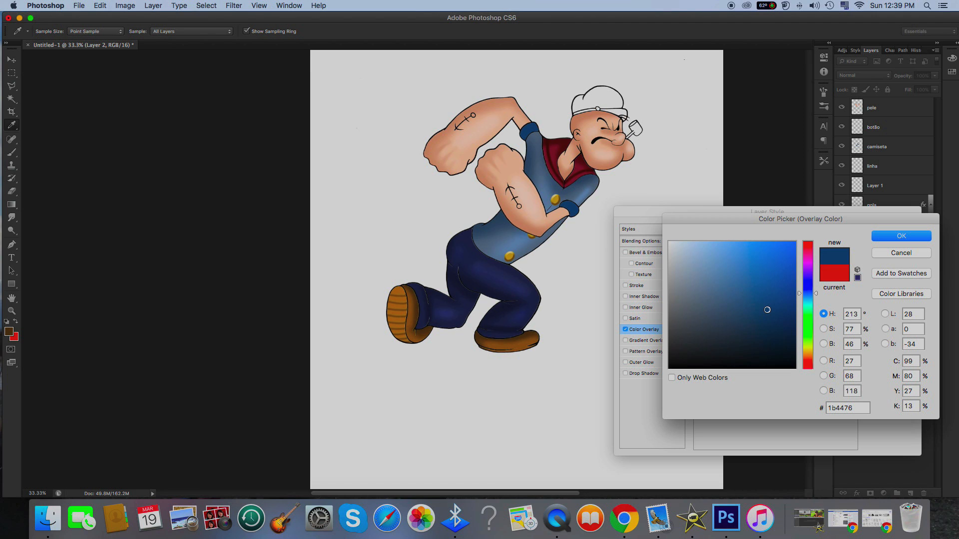
left_click(755, 297)
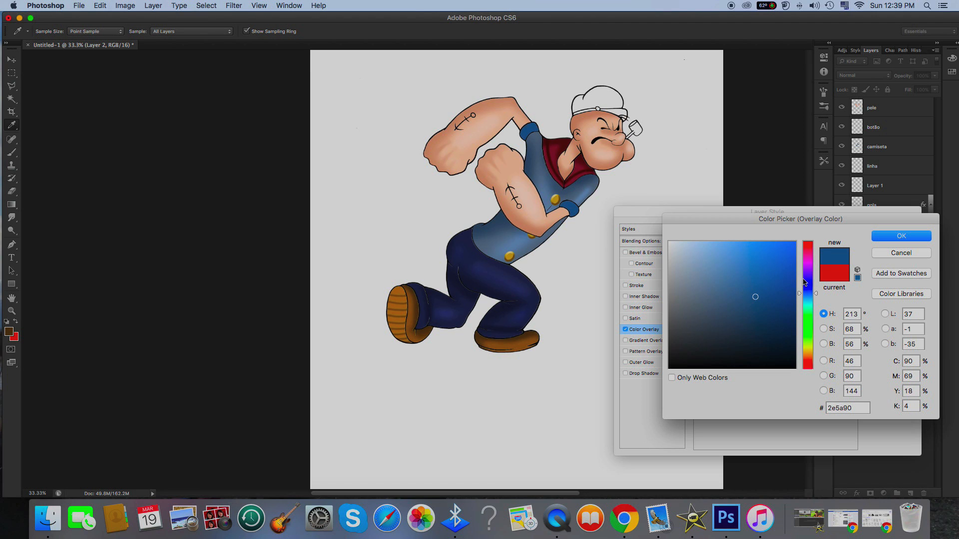
left_click(891, 236)
left_click(891, 233)
key("w")
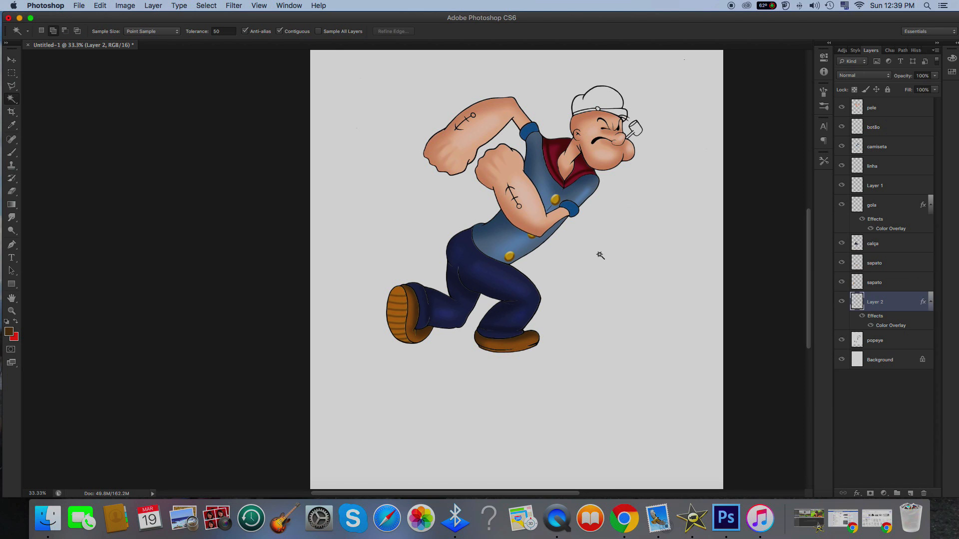
Add an empty layer above the cuff colour layer and load the cuffs' shape as a selection
left_click(11, 310)
left_click(573, 167)
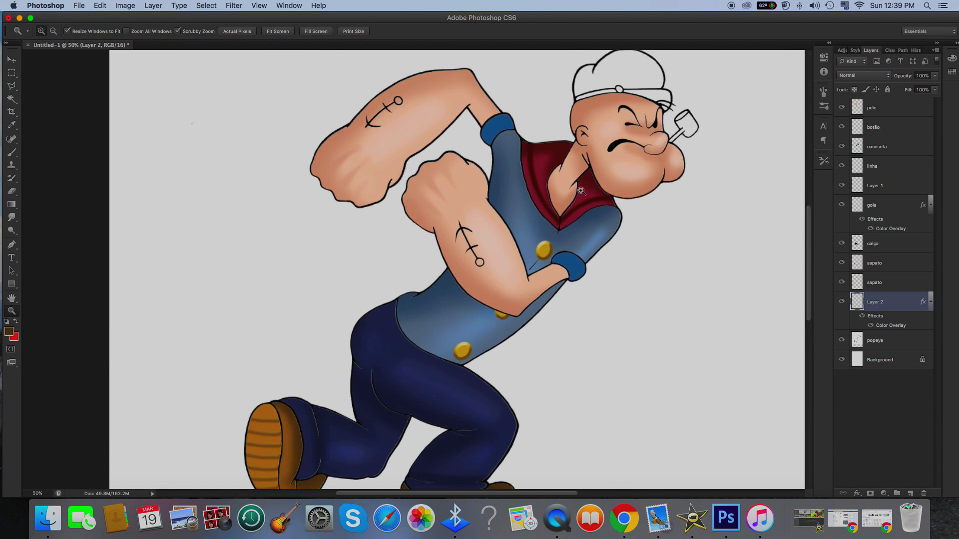
left_click(572, 167)
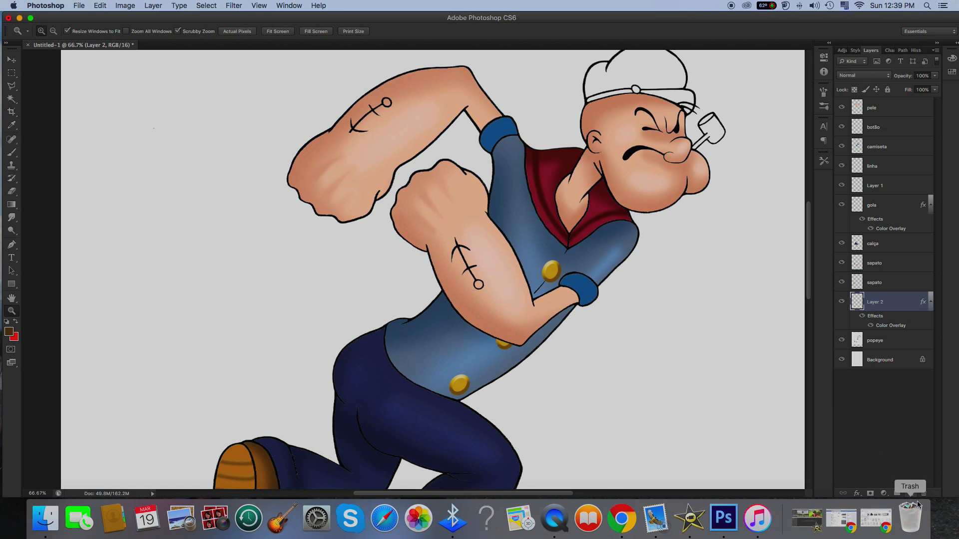
left_click(910, 494)
left_click(857, 322, "super")
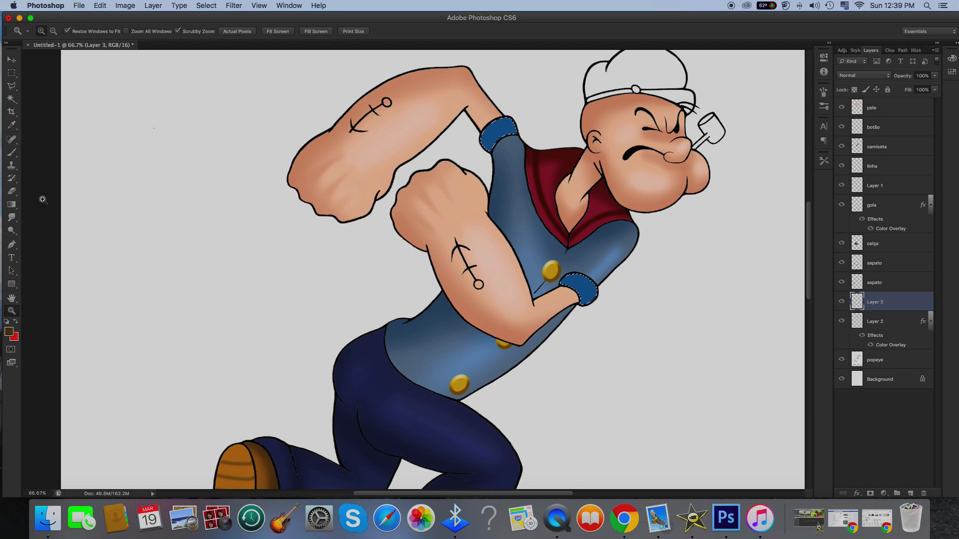
Sample the cuff's blue and set the foreground colour to the darker blue 102f55
left_click(11, 125)
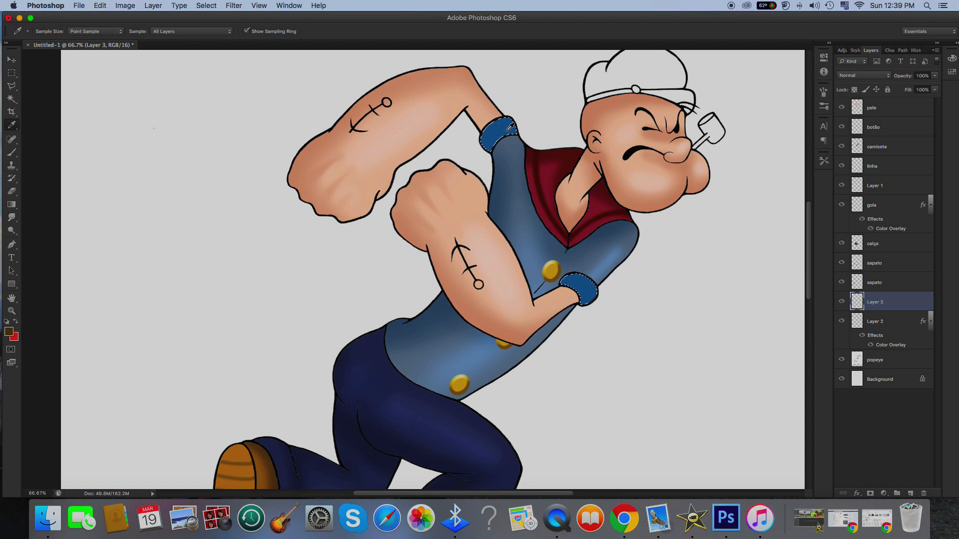
left_click(501, 125)
left_click(9, 332)
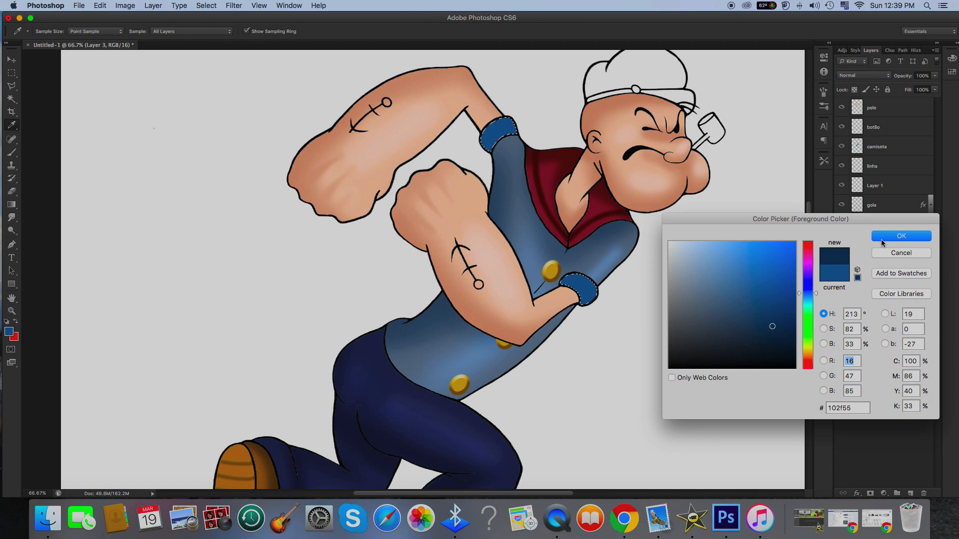
left_click(883, 239)
Shade the edges of both cuffs in dark blue with a soft 34 px brush at 19% opacity
left_click(12, 153)
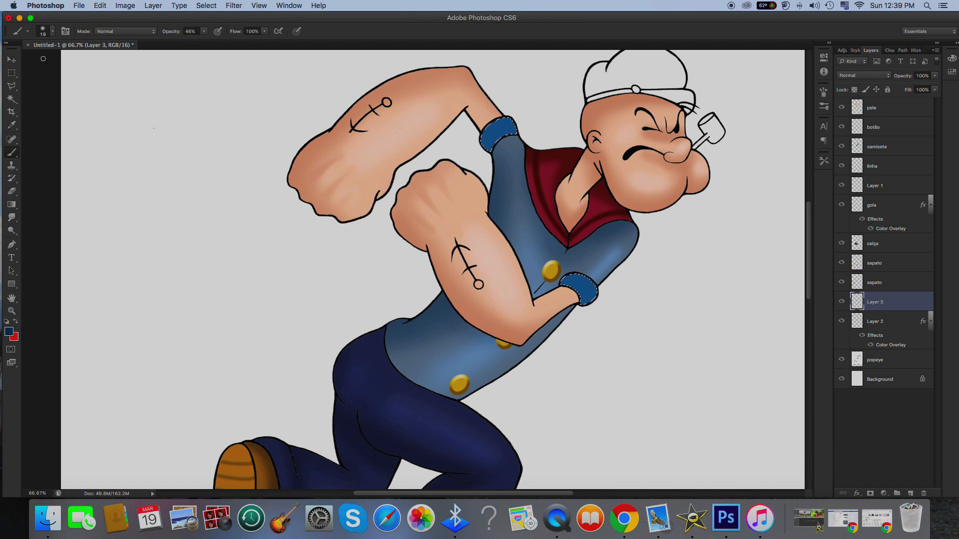
left_click(52, 31)
left_click_drag(29, 62, 33, 61)
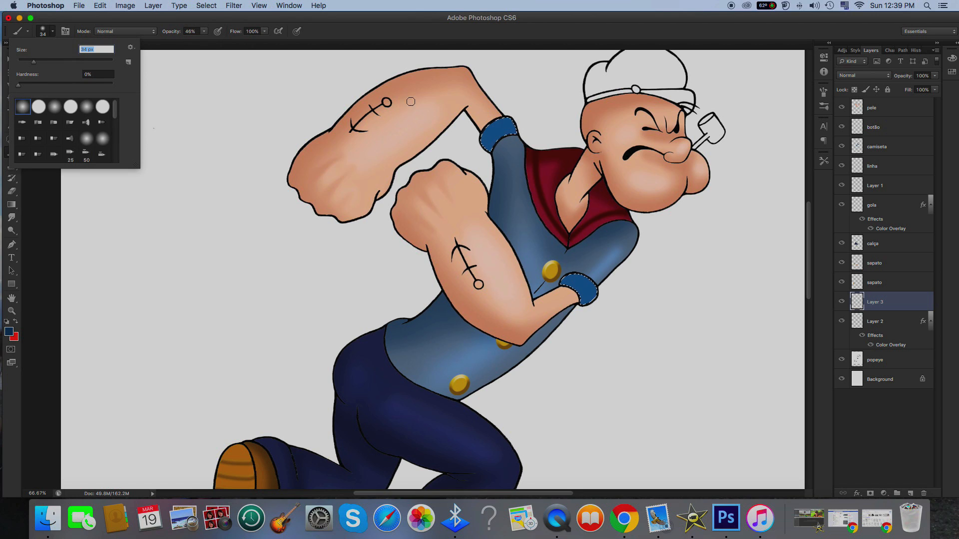
left_click_drag(507, 113, 517, 139)
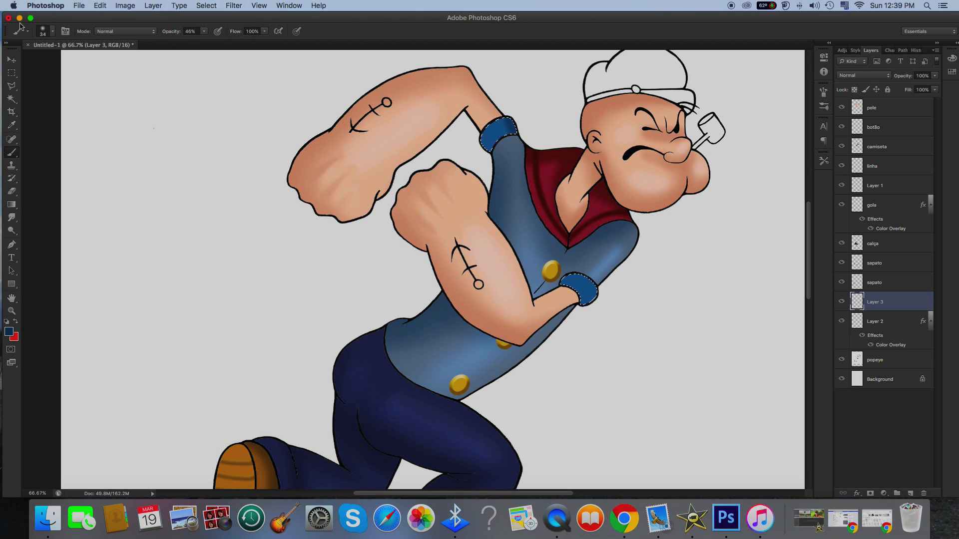
left_click(204, 32)
left_click(192, 43)
left_click(497, 119)
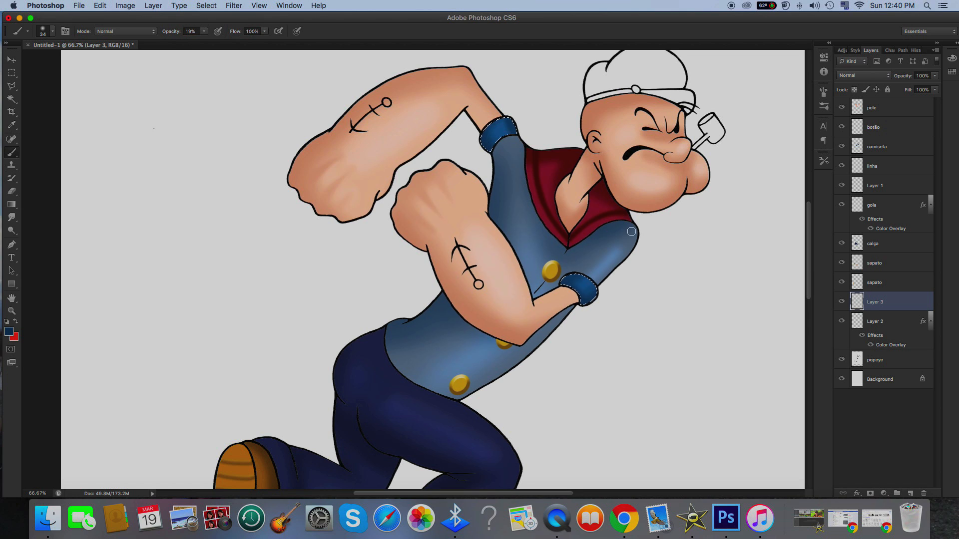
Deselect the cuffs and merge their dark shading layer with the blue colour layer
key("super+d")
left_click(883, 325, "shift")
right_click(883, 325)
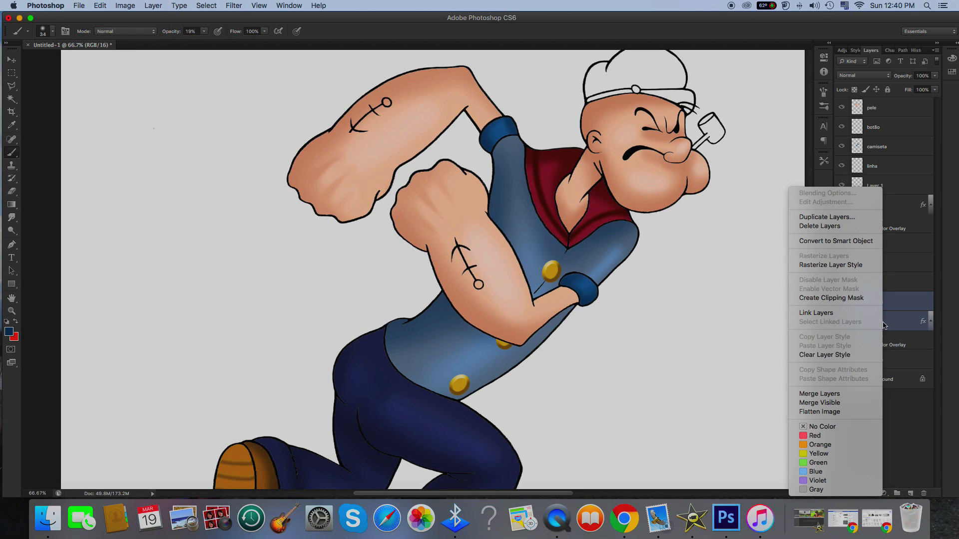
left_click(823, 394)
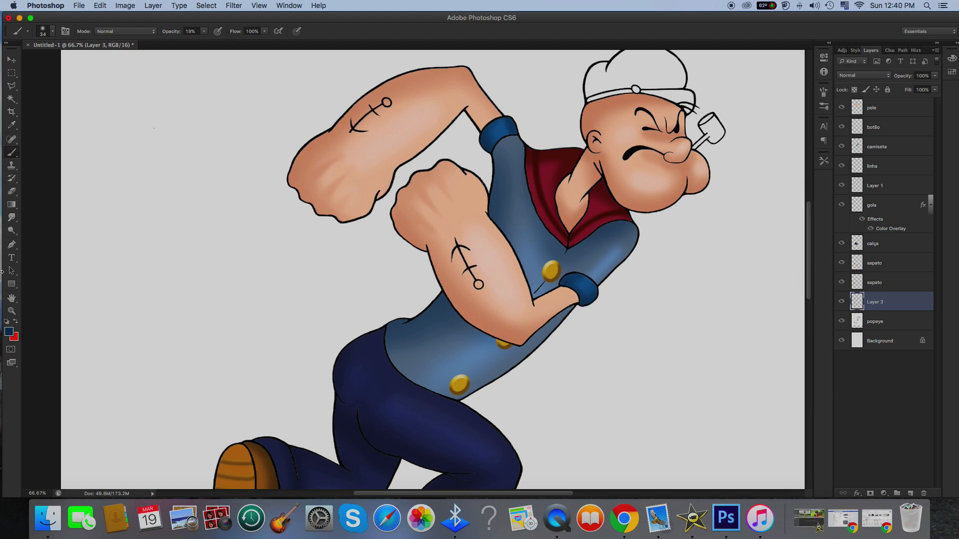
Brighten the blue cuffs with a 40 px Dodge tool set to Highlights at 20% exposure
left_click(11, 231)
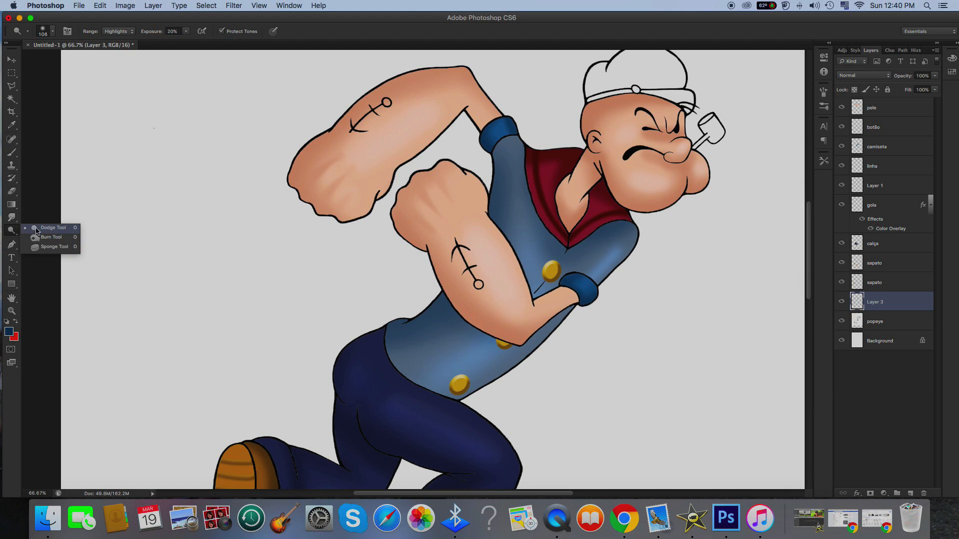
left_click(36, 229)
left_click(53, 31)
left_click(45, 60)
key("Return")
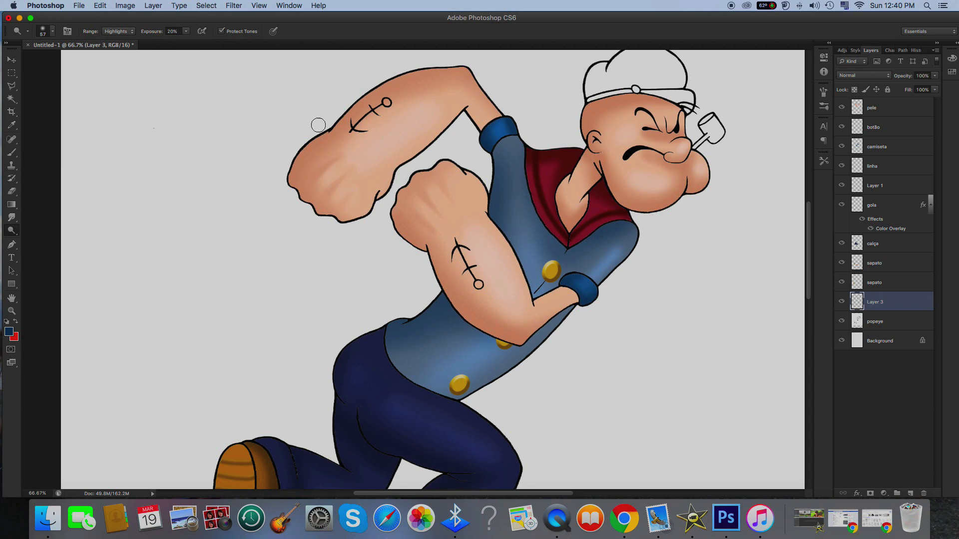
left_click(52, 31)
type("40")
key("Return")
mouse_move(534, 308)
left_mouse_down()
mouse_move(609, 279)
mouse_move(493, 318)
mouse_move(605, 272)
left_mouse_up()
key("super+minus")
key("super+minus")
key("super+minus")
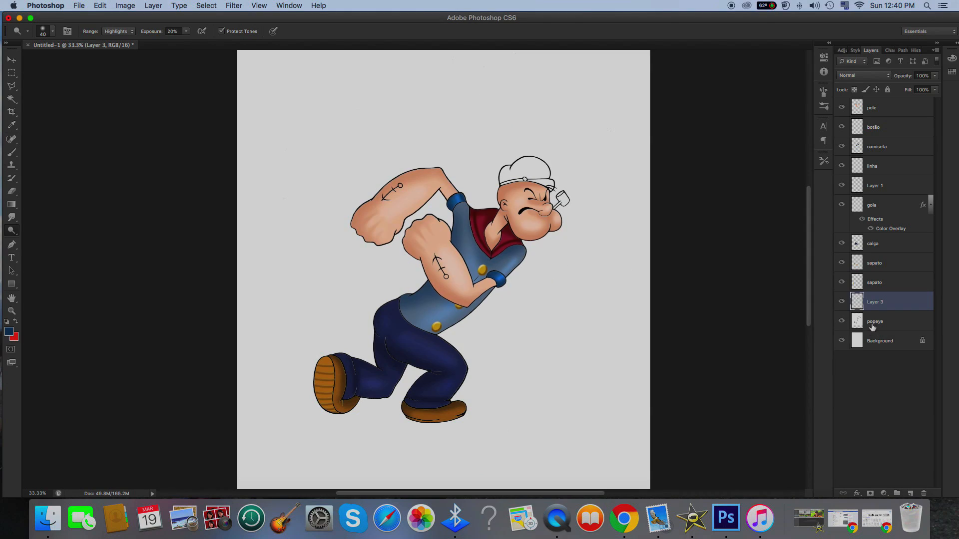
Rename the merged cuffs layer as manga
double_click(871, 301)
type("manga")
key("Return")
Select the crown of the hat on the popeye layer with the Magic Wand and copy it to a new layer
left_click(877, 325)
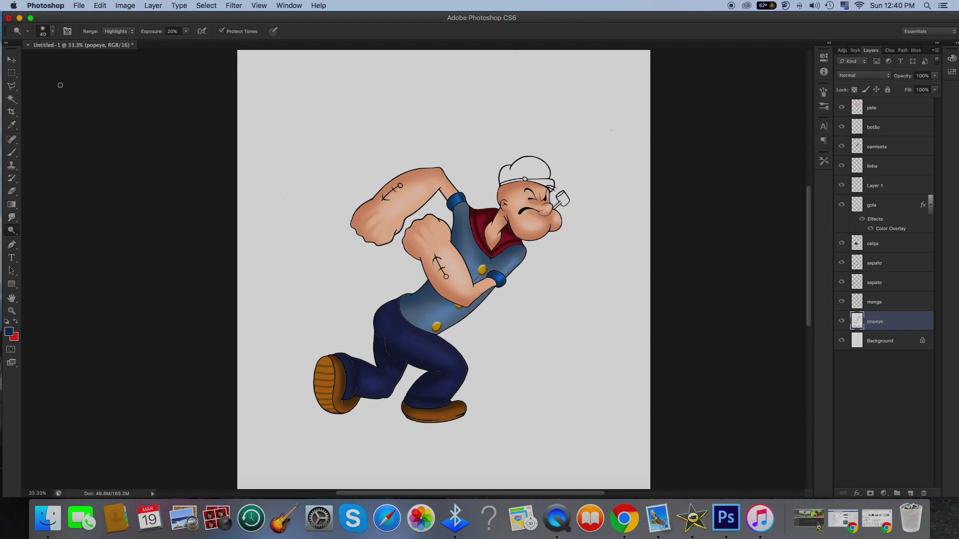
left_click(12, 99)
left_click(528, 171)
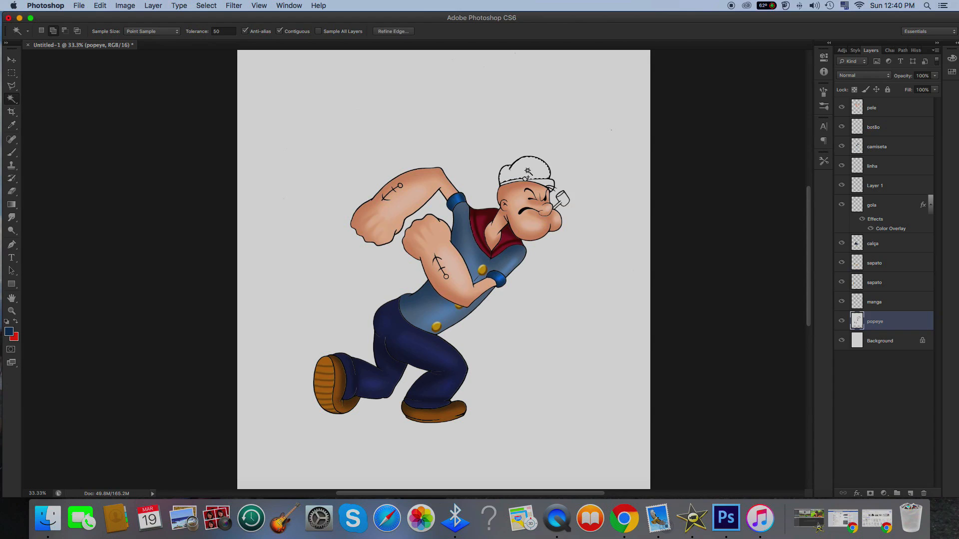
key("super+plus")
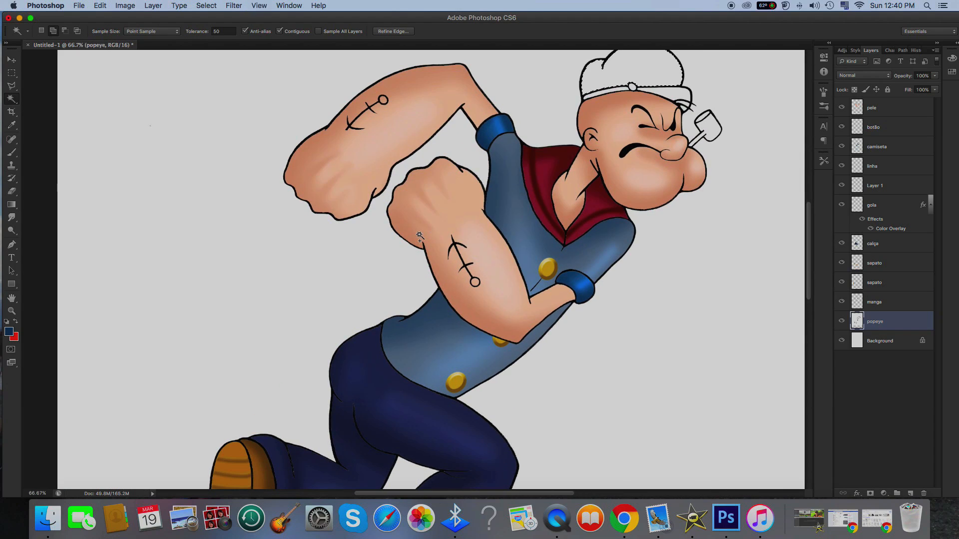
scroll(689, 250, "up", 5)
scroll(689, 249, "right", 4)
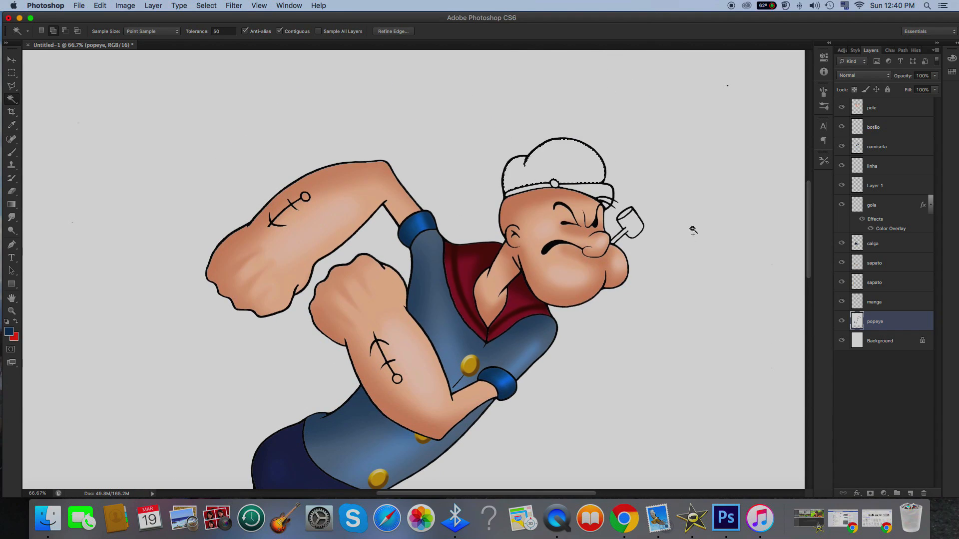
key("super+c")
key("super+v")
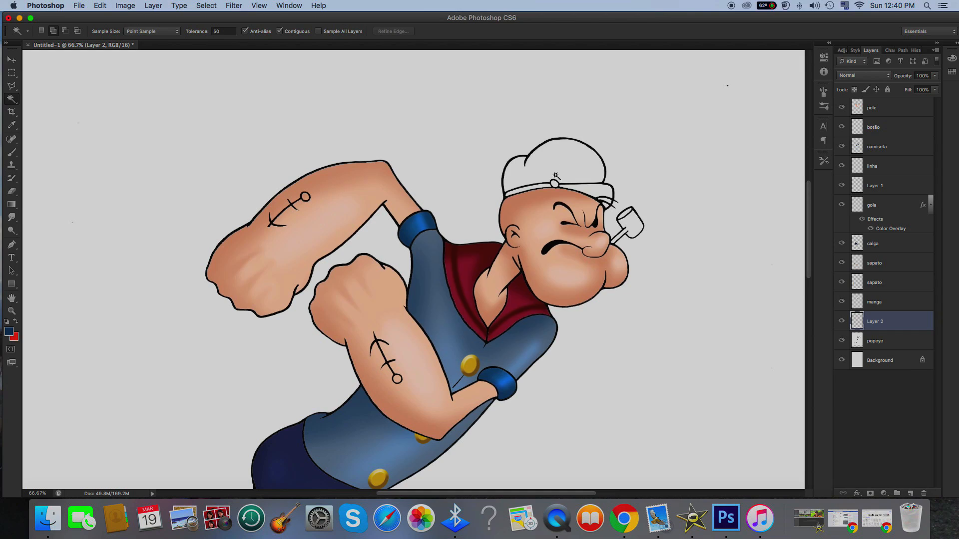
Rename the copied hat crown layer as chap
left_click(10, 60)
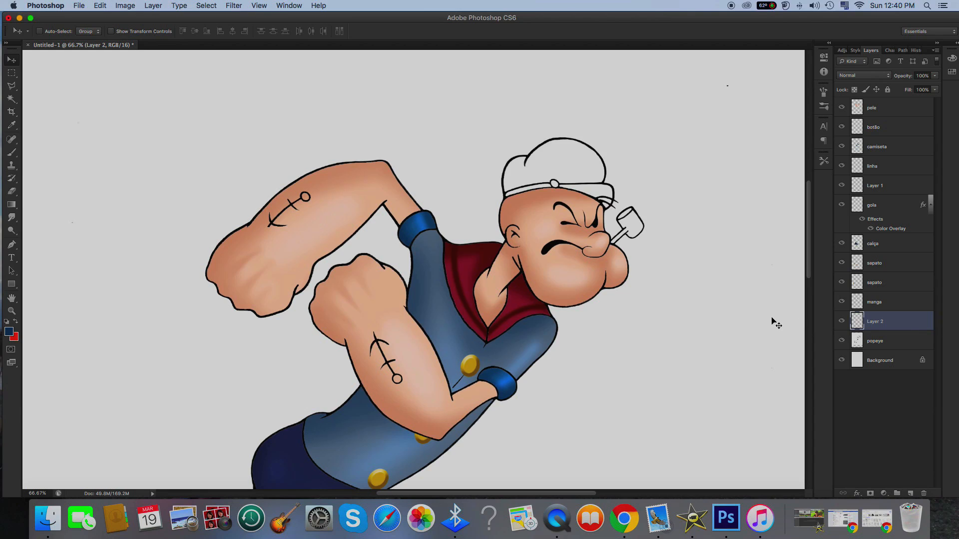
scroll(776, 323, "down", 3)
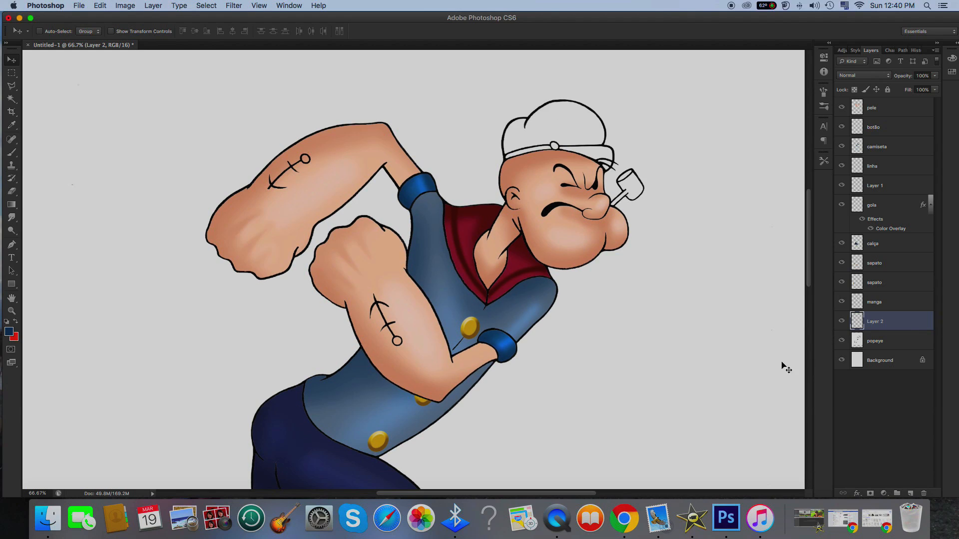
double_click(871, 323)
type("cha")
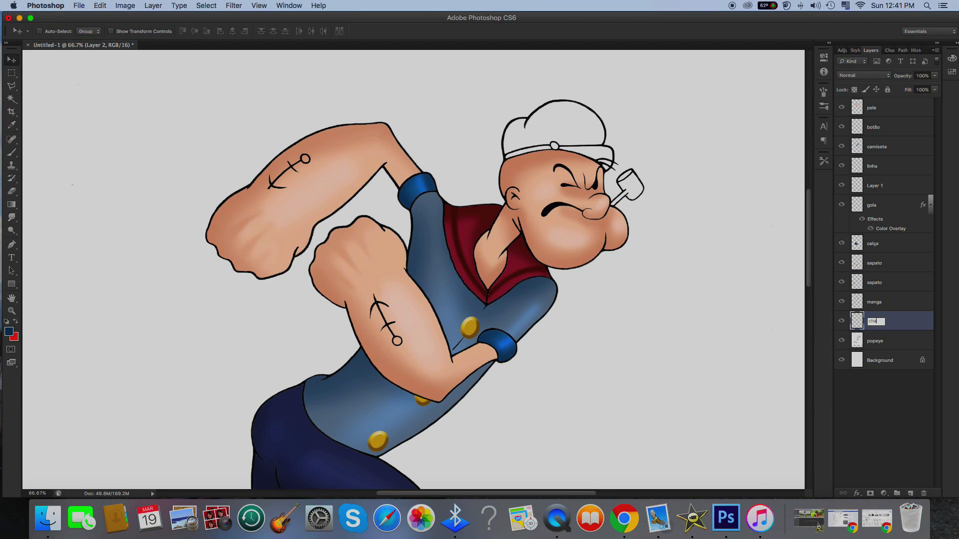
type("p")
key("Return")
key("super+e")
key("e")
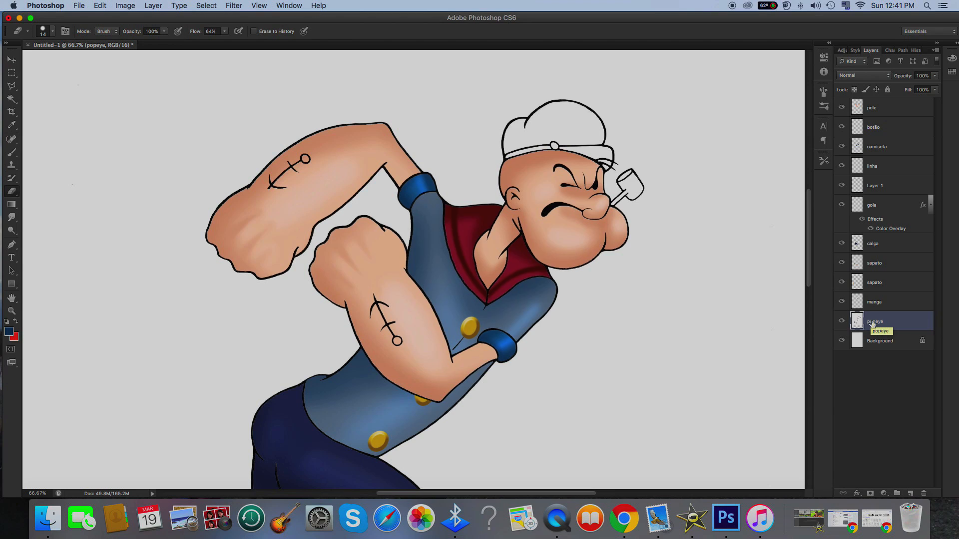
key("super+z")
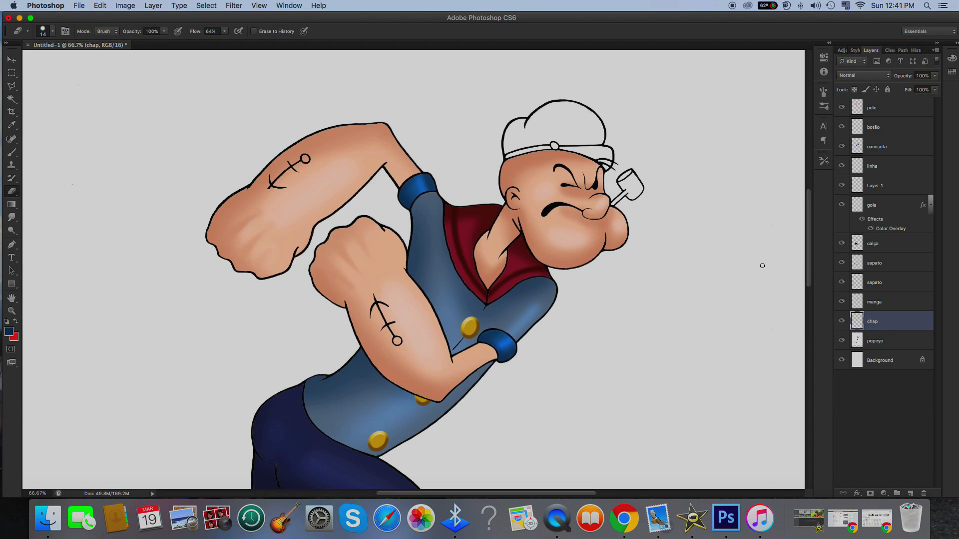
Add an empty layer above chap with the crown's shape loaded as a selection, and set the foreground colour to a neutral grey
left_click(910, 494)
left_click(857, 341, "super")
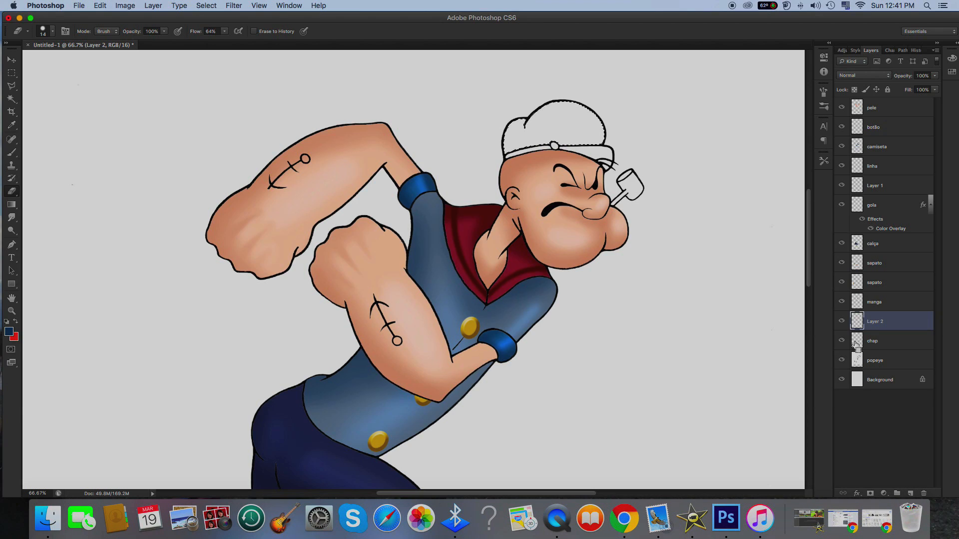
left_click(9, 332)
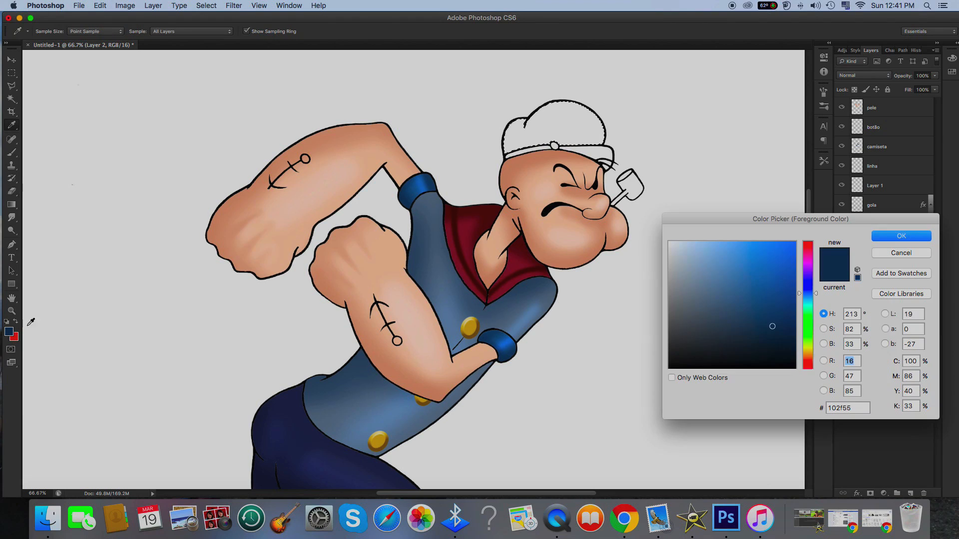
left_click_drag(670, 292, 669, 306)
left_click(877, 237)
Shade the edges of the hat crown in grey with soft 60 px and 111 px brushes at 19% opacity
left_click(11, 153)
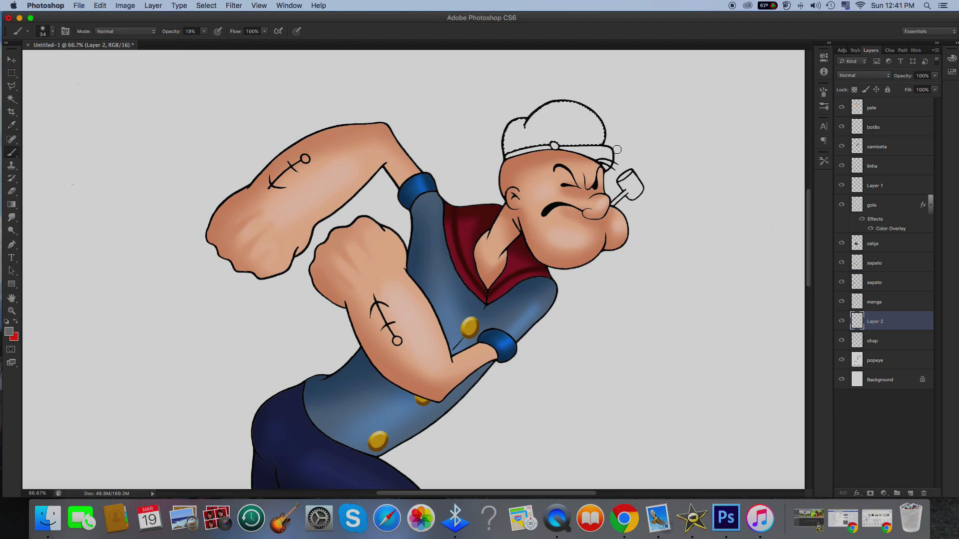
left_click(51, 34)
left_click(46, 61)
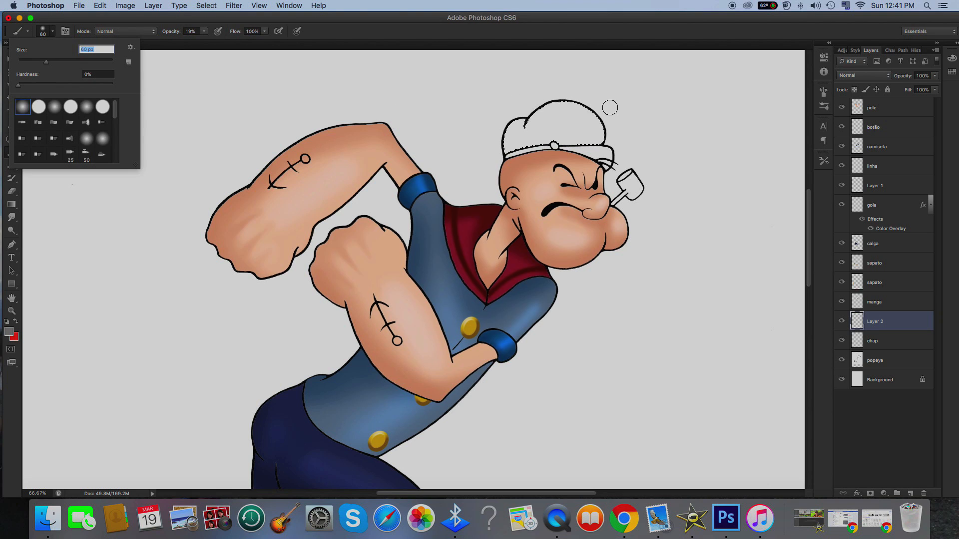
left_click_drag(610, 107, 548, 106)
key("super+z")
mouse_move(500, 162)
left_mouse_down()
mouse_move(505, 132)
mouse_move(519, 117)
left_mouse_up()
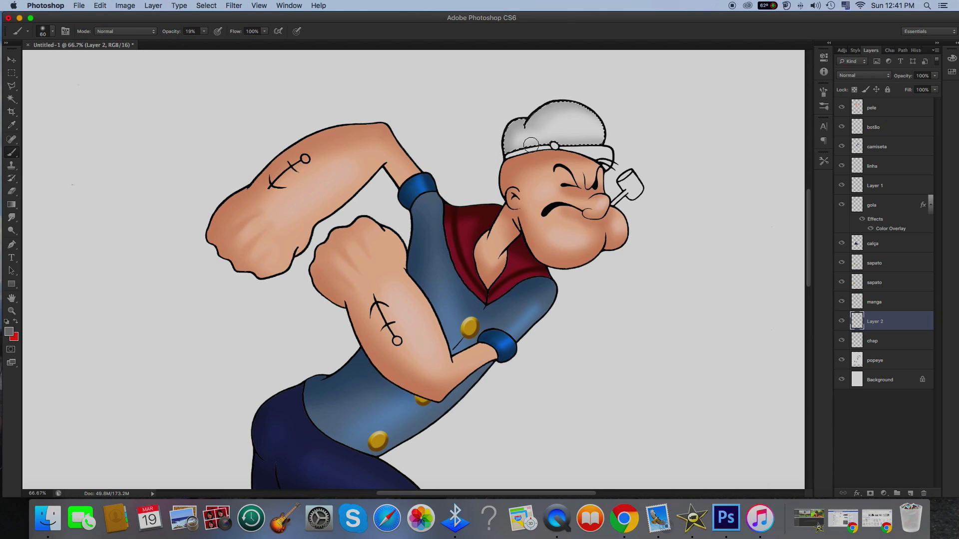
left_click(52, 31)
left_click(68, 61)
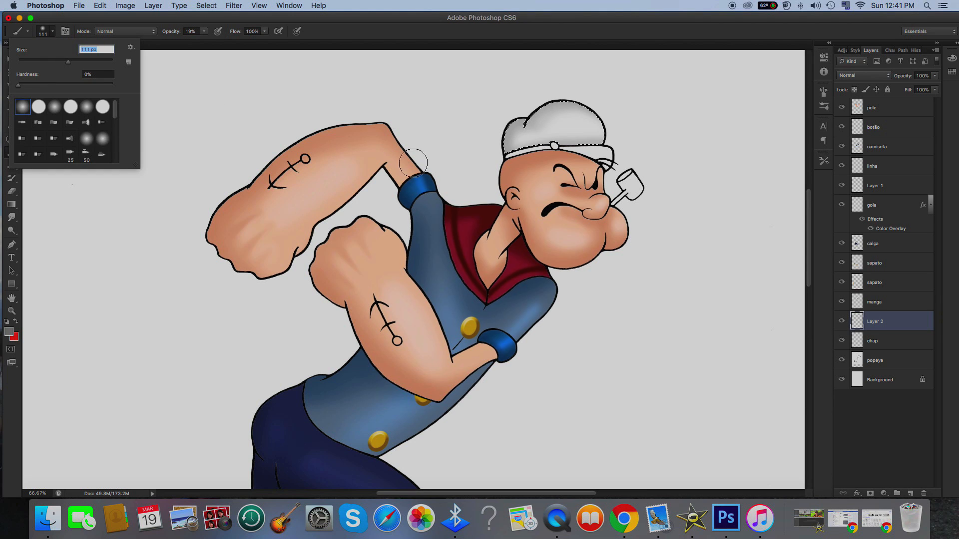
mouse_move(504, 139)
left_mouse_down()
mouse_move(597, 96)
mouse_move(588, 107)
left_mouse_up()
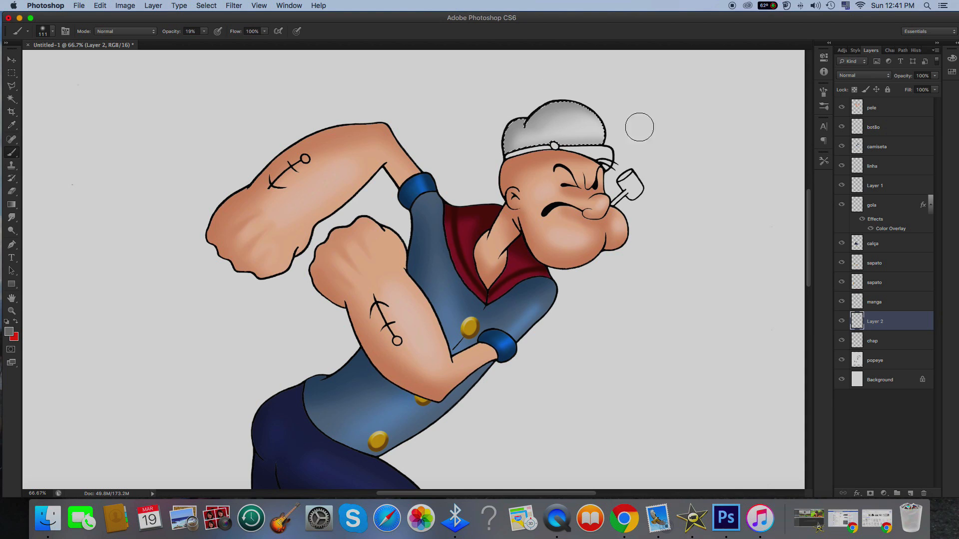
Merge the grey hat shading layer with the chap layer
left_click(884, 343, "shift")
right_click(885, 343)
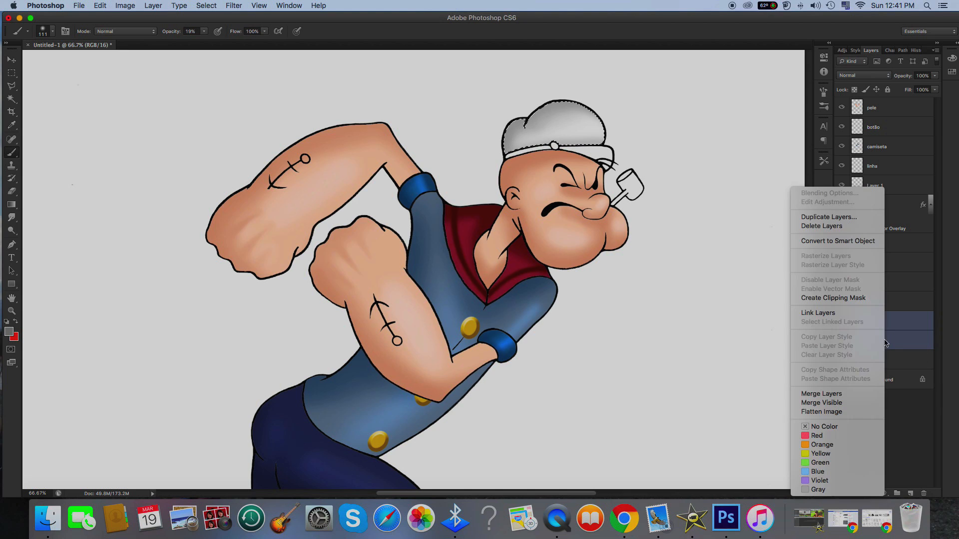
left_click(809, 398)
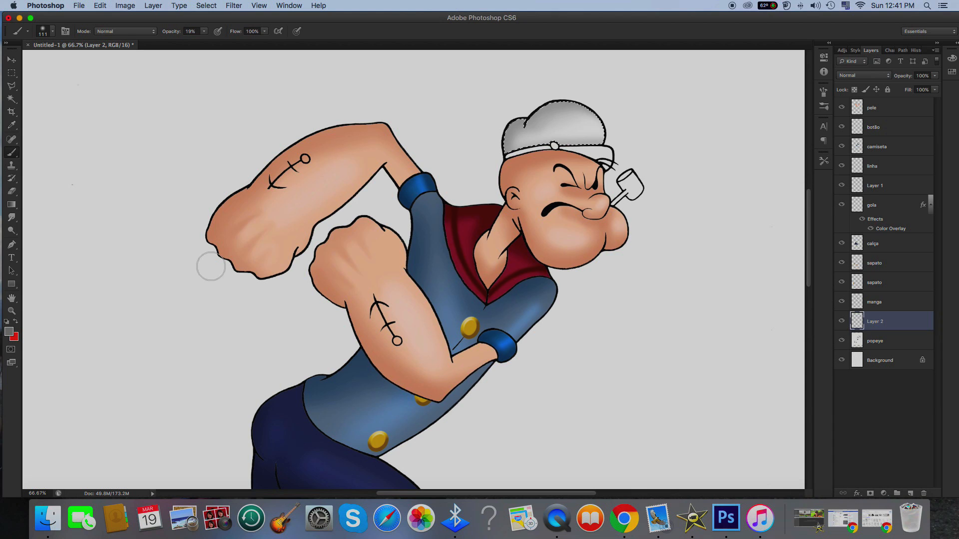
Try highlighting the hat crown with a 40 px Dodge tool at 20% exposure
left_click(11, 230)
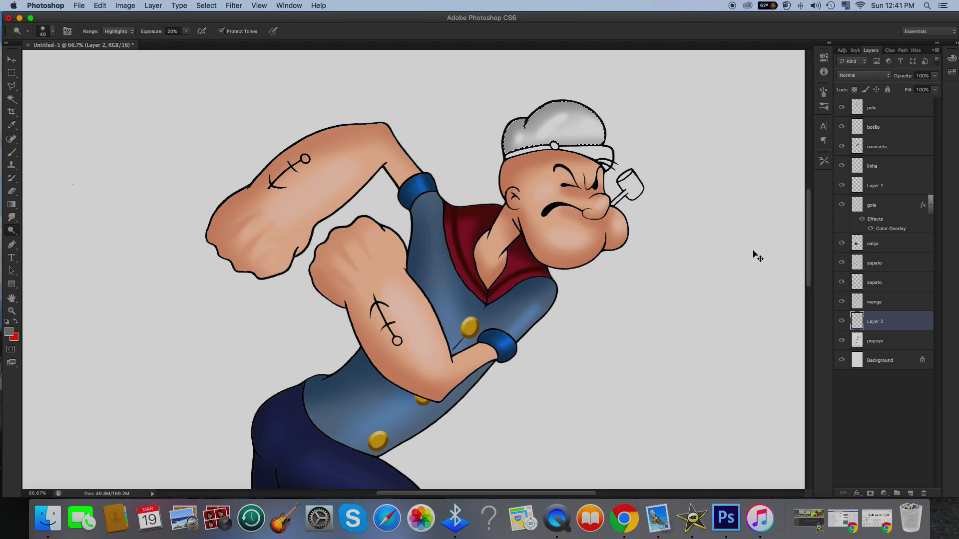
key("super+minus")
key("super+minus")
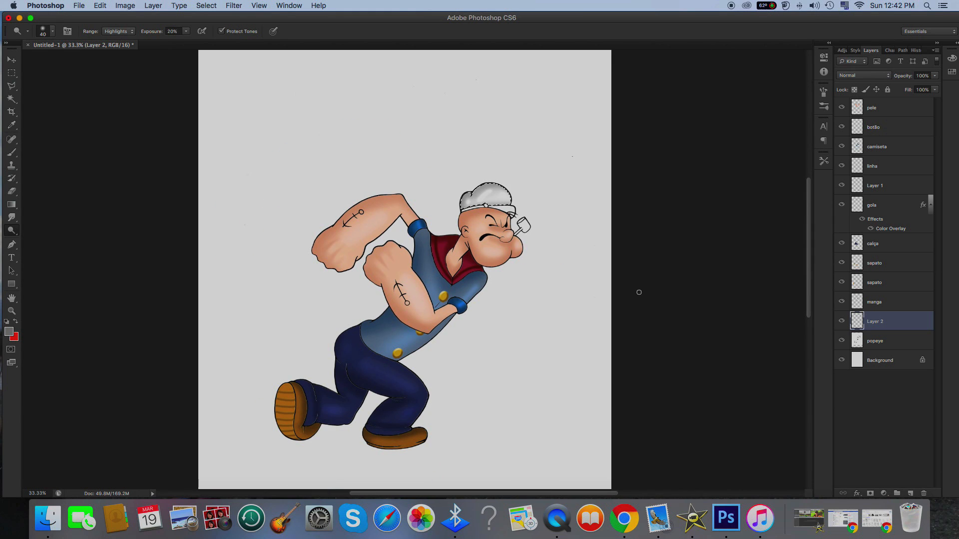
Undo the Dodge strokes on the hat crown, back to the merged layers state
left_click(911, 51)
key("super+alt+z")
key("super+alt+z")
key("super+alt+z")
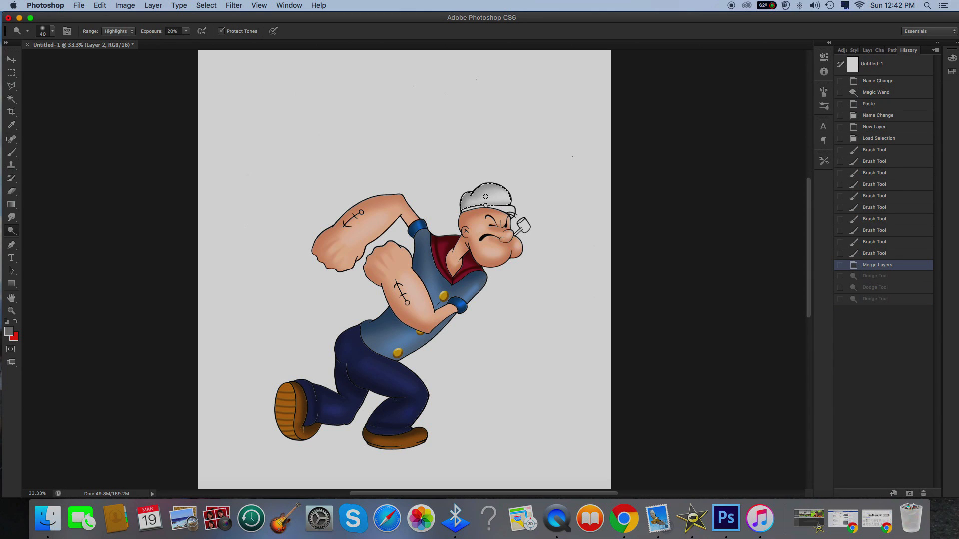
key("super+shift+z")
key("super+alt+z")
Add highlights to the hat crown with two 40 px Dodge strokes in the Highlights range at 20% exposure
key("super+plus")
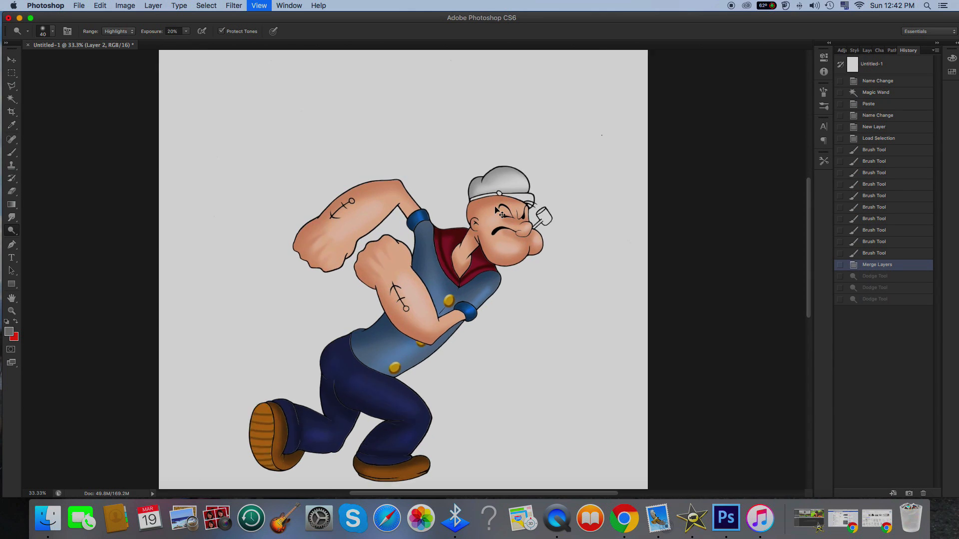
left_click_drag(492, 159, 539, 158)
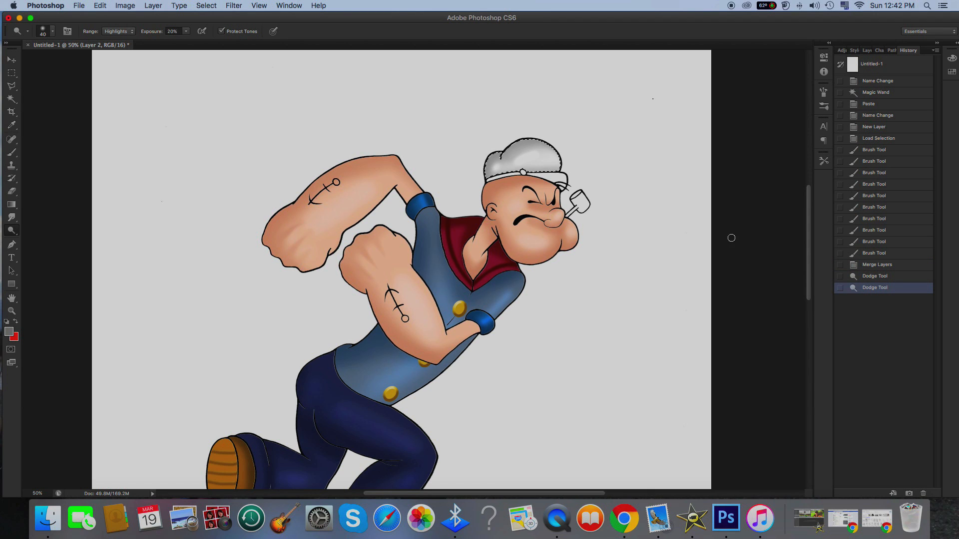
Compare the drawing before and after the hat shading using the history states, ending on the latest Dodge state
key("super+minus")
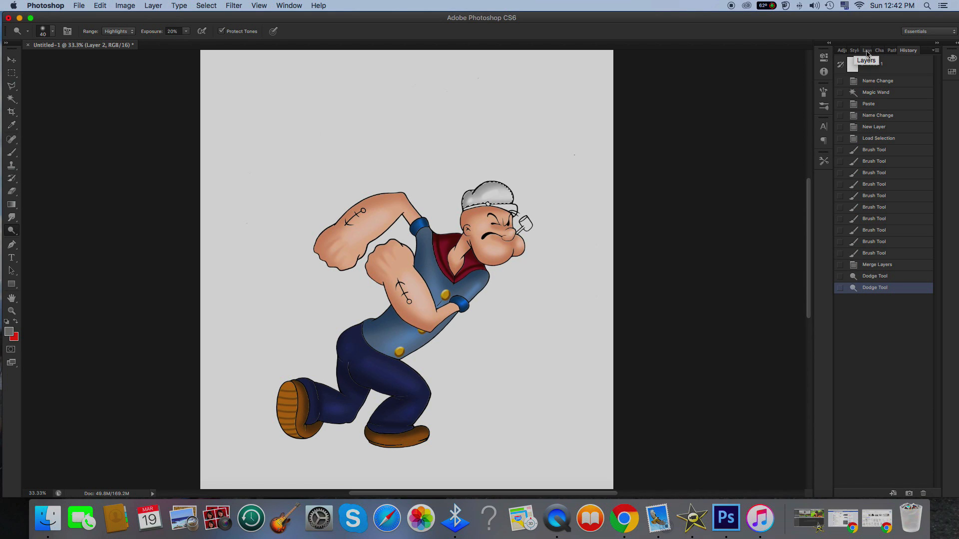
left_click(873, 85)
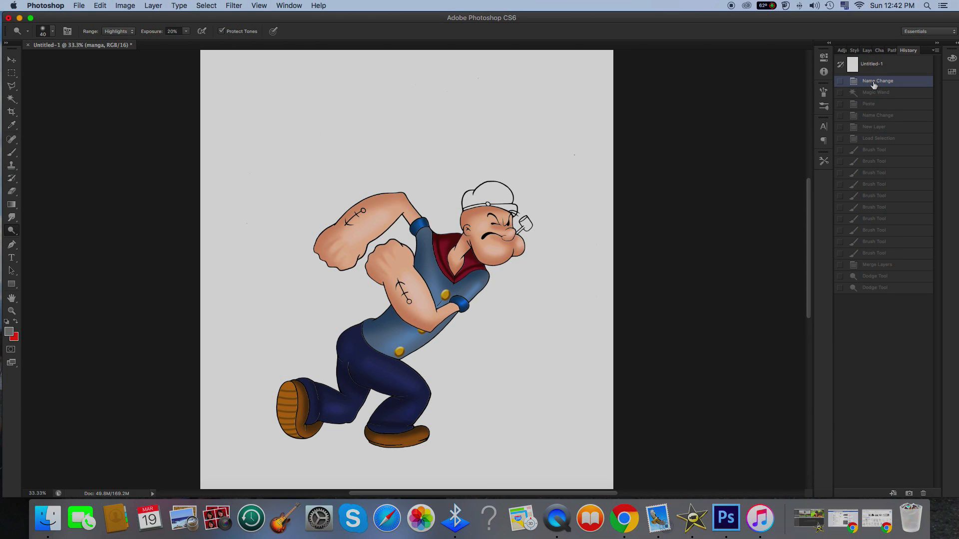
left_click(875, 290)
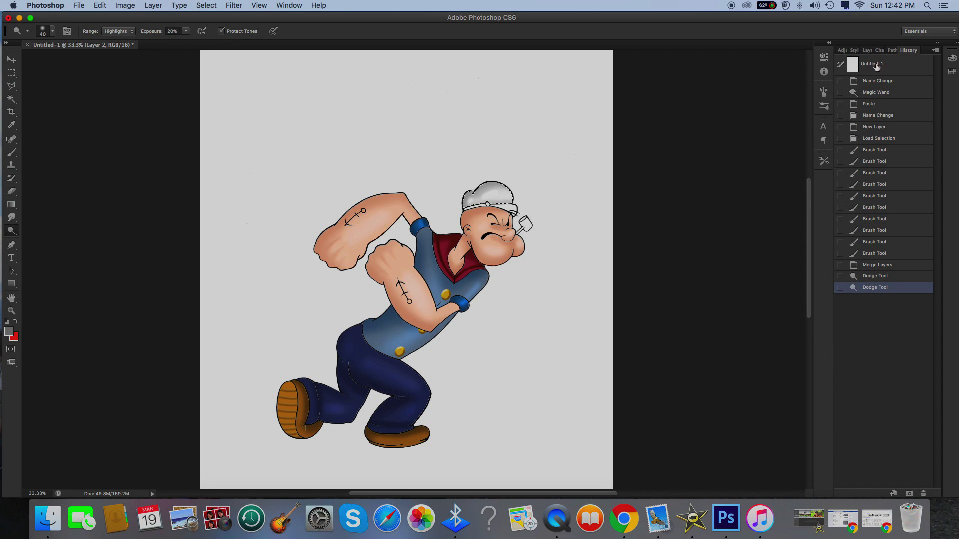
Rename the merged hat layer as chapéu and clear the selection
left_click(868, 51)
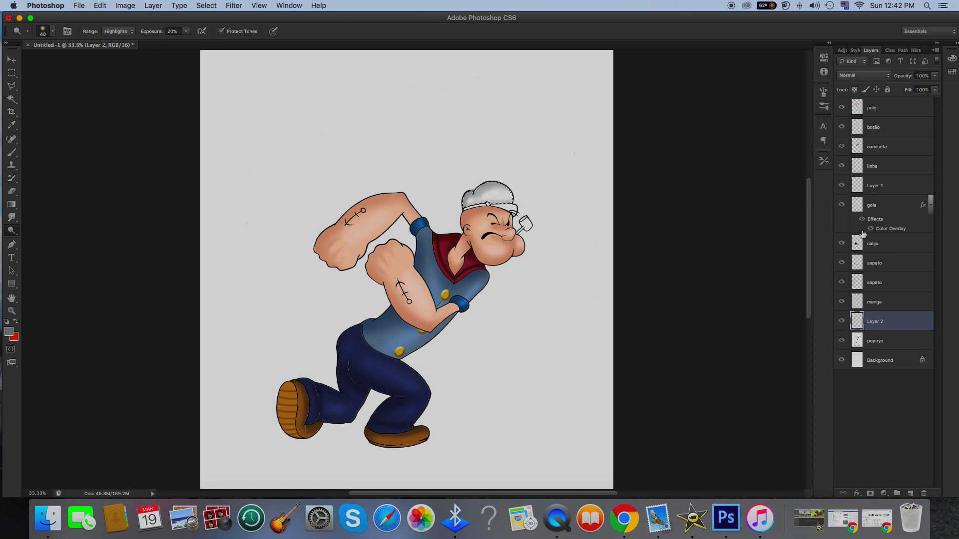
double_click(871, 322)
type("chapéu")
key("Return")
key("super+d")
Copy the left part of the hat band from the popeye layer onto its own new layer
left_click(884, 344)
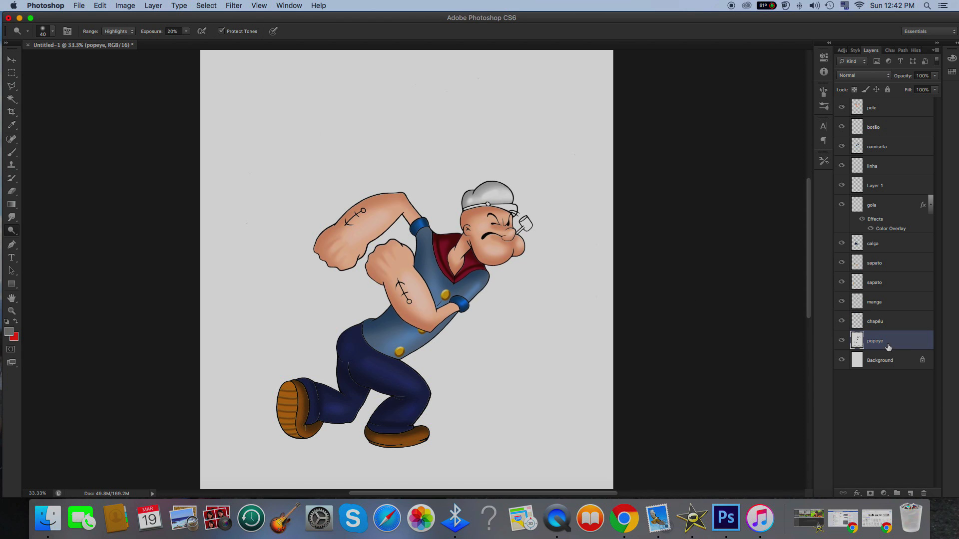
left_click(11, 310)
left_click(497, 209)
left_click(497, 209)
left_click(12, 98)
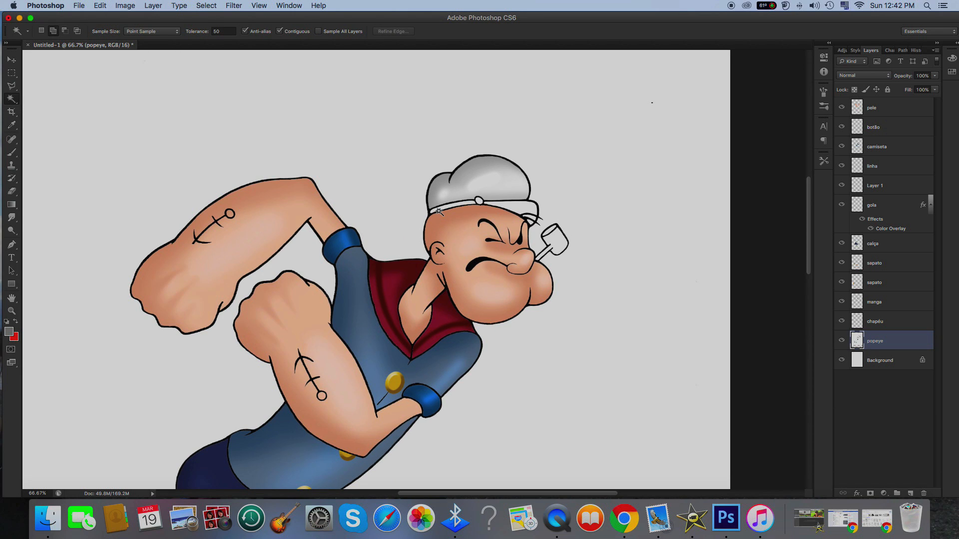
key("shift+alt+super+n")
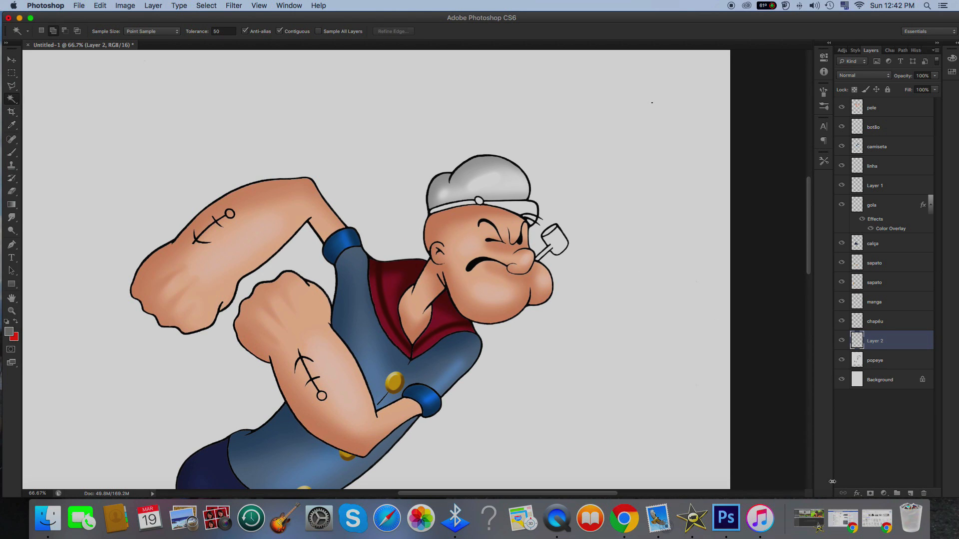
Add a Color Overlay in blue 1c4271, sampled from the upper cuff, to the hat band layer
left_click(856, 492)
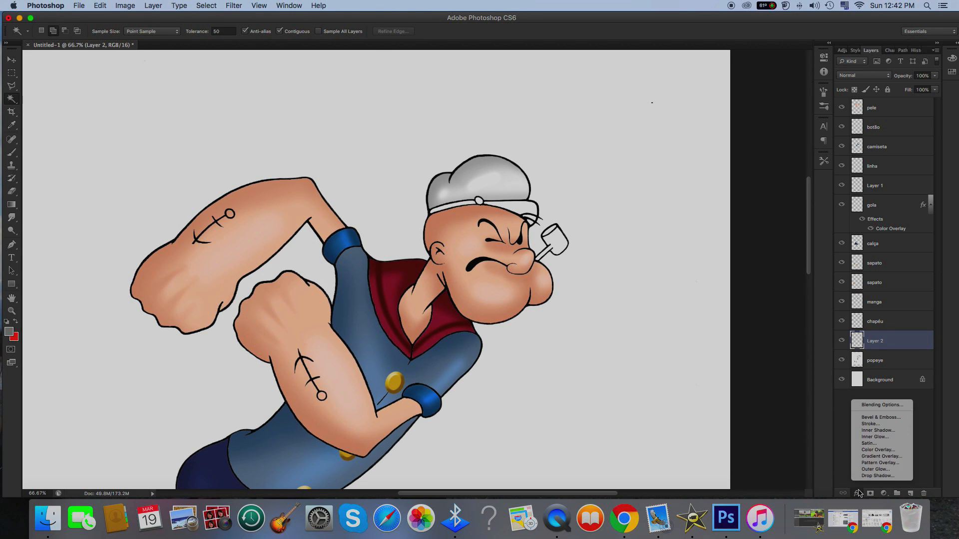
left_click(869, 450)
left_click(790, 245)
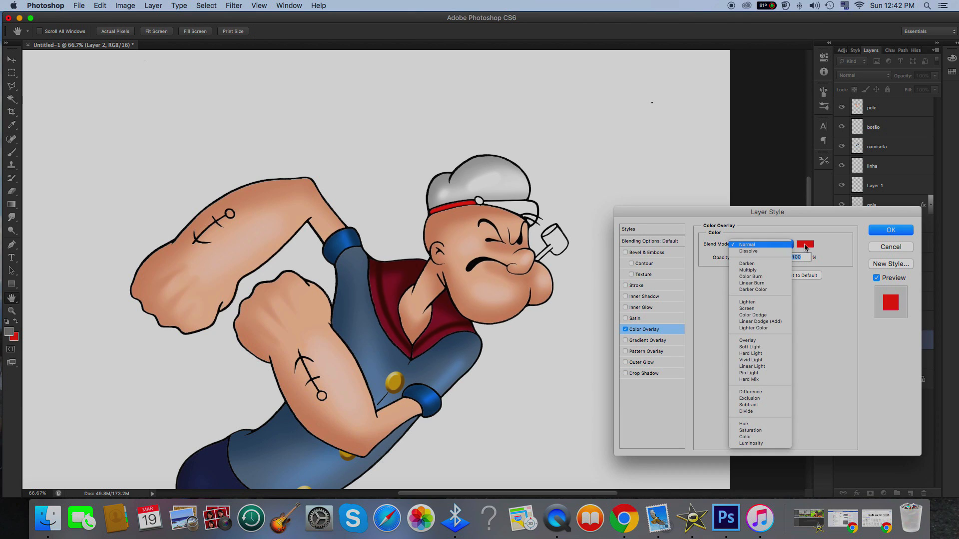
left_click(804, 247)
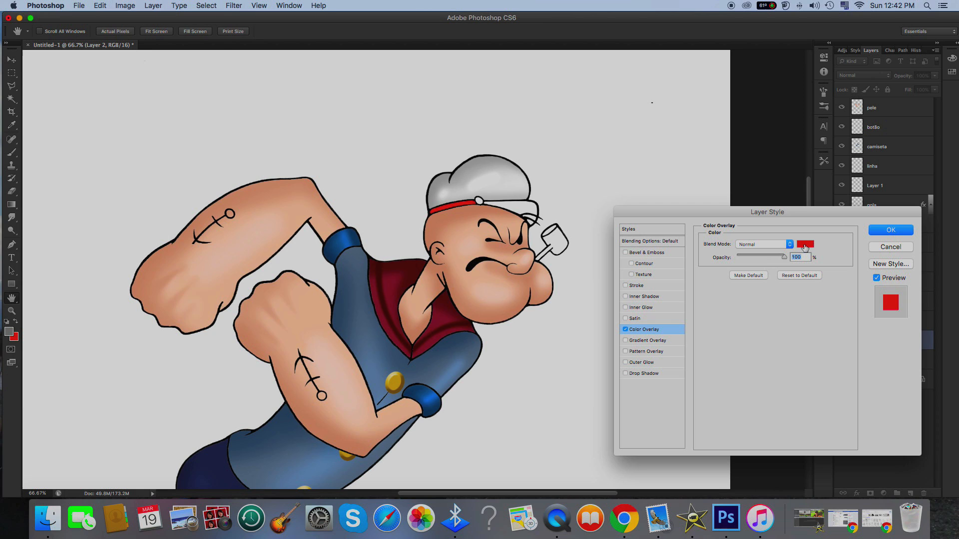
left_click(801, 246)
left_click(355, 232)
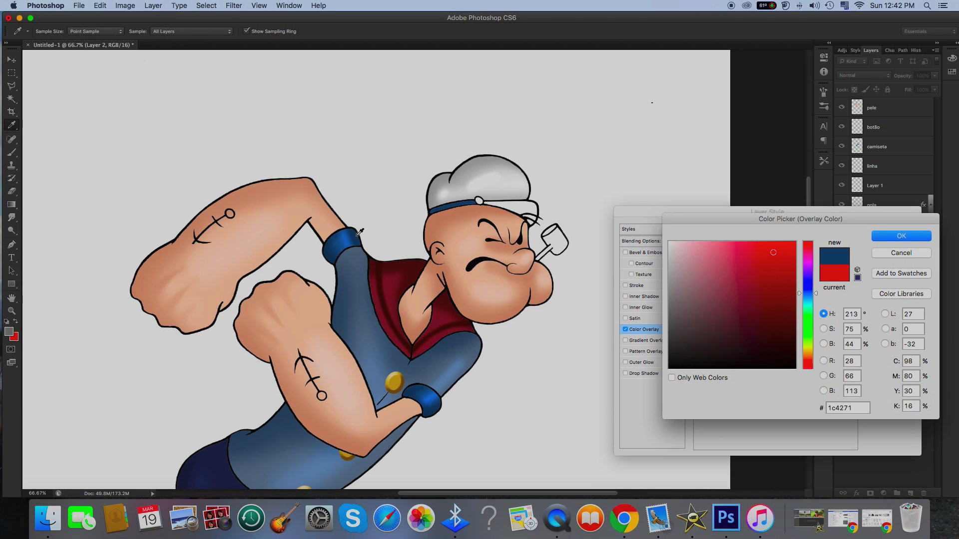
left_click(899, 243)
left_click(896, 234)
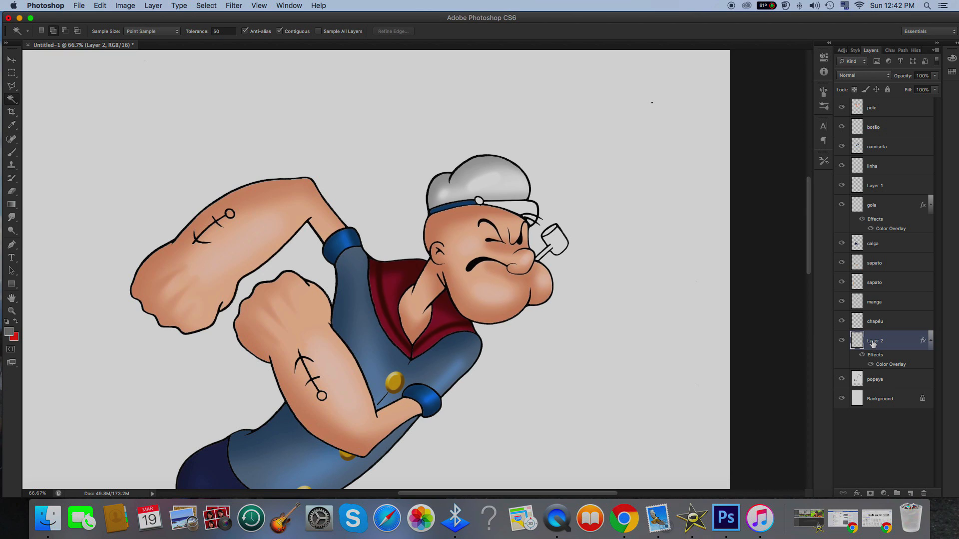
left_click(875, 383)
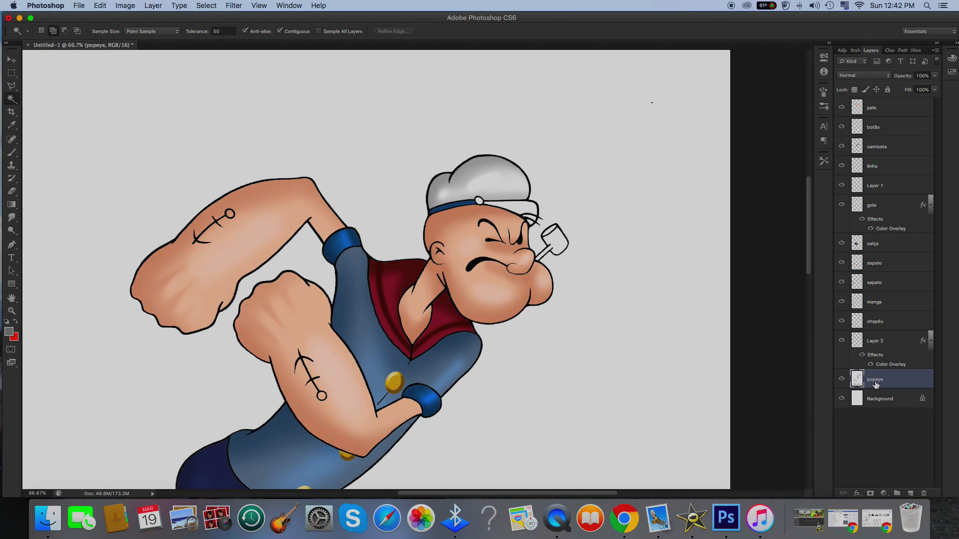
left_click(516, 207)
key("super+c")
key("super+v")
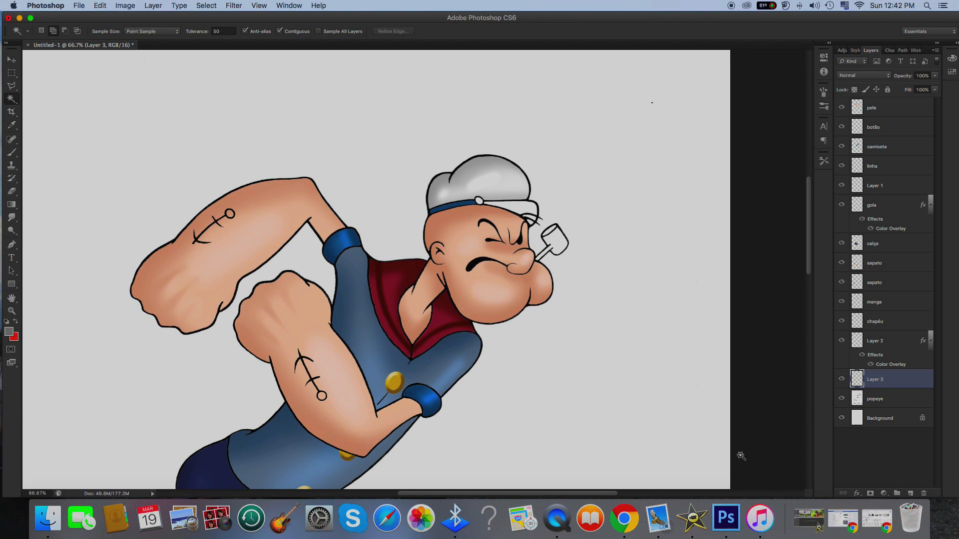
left_click(857, 493)
left_click(864, 449)
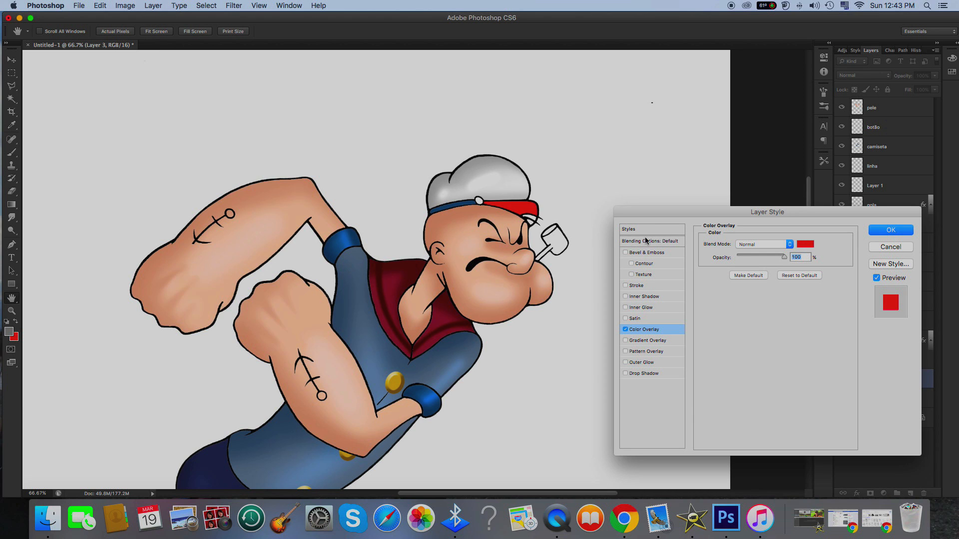
key("super+plus")
key("super+plus")
scroll(618, 240, "right", 10)
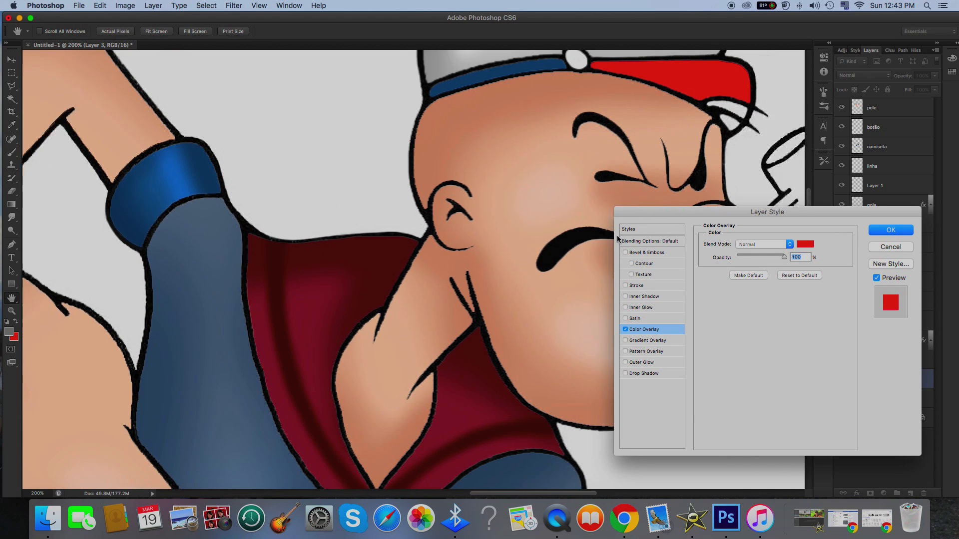
scroll(616, 236, "up", 6)
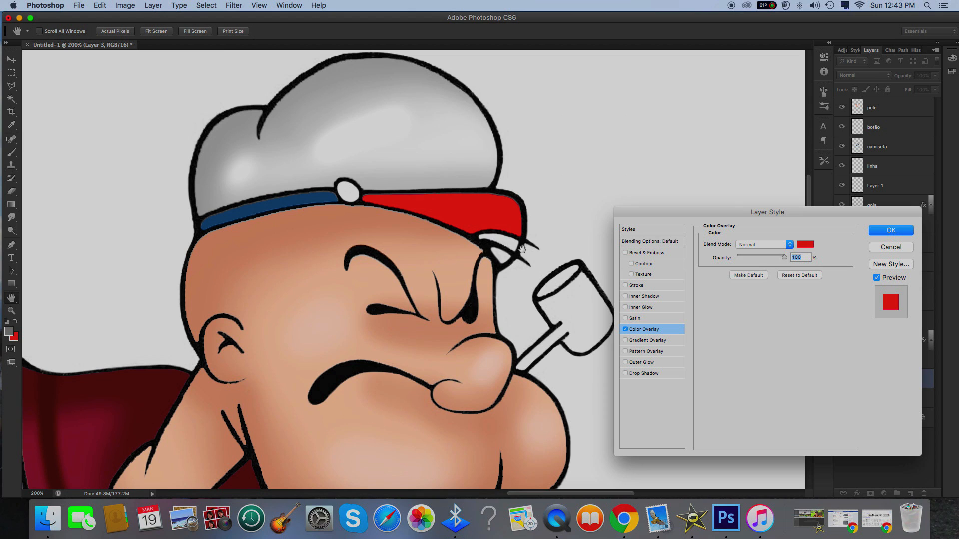
left_click(891, 246)
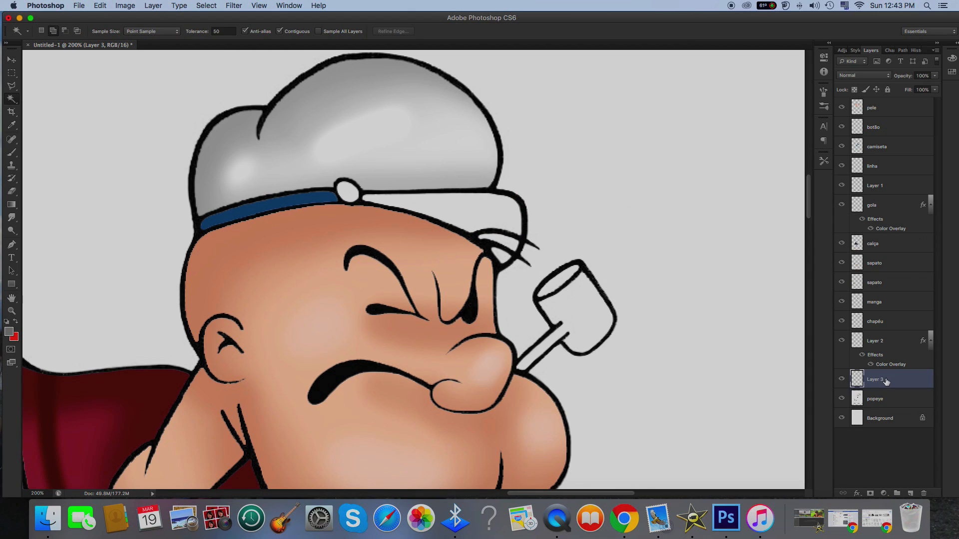
key("Delete")
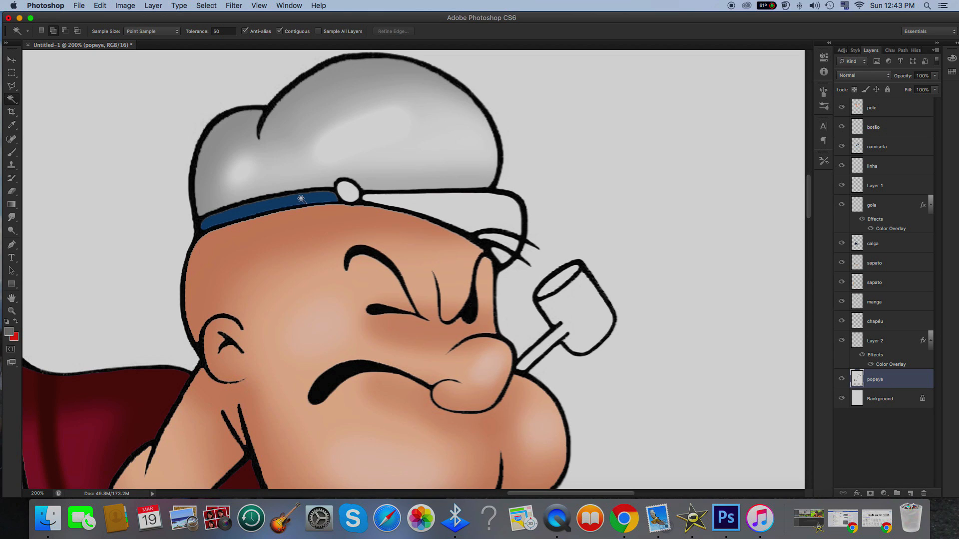
Copy the hat visor, including its small parts between the hair lines, from the popeye layer onto a new layer
left_click(507, 244)
key("super+c")
key("super+v")
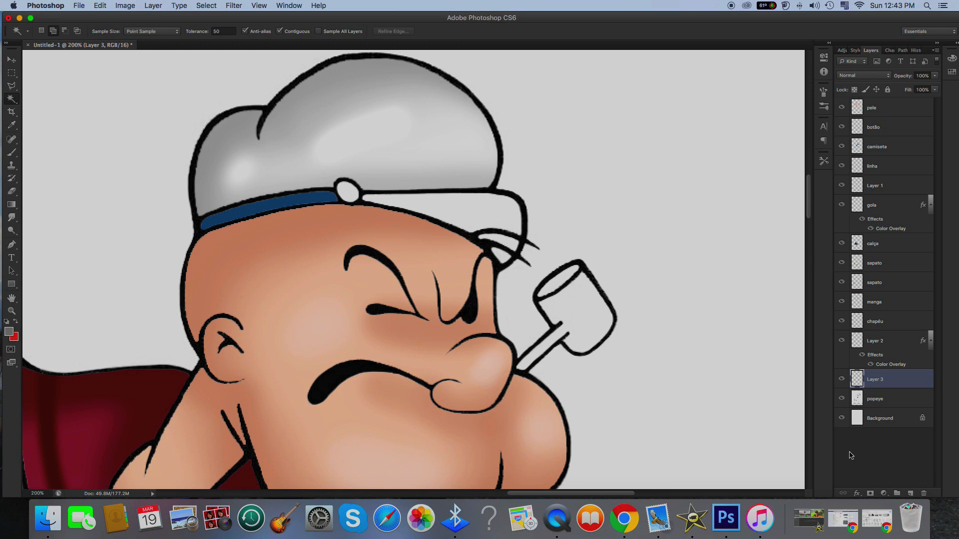
Add a Color Overlay to the visor layer in blue 1c4271, sampled from the hat band
left_click(856, 493)
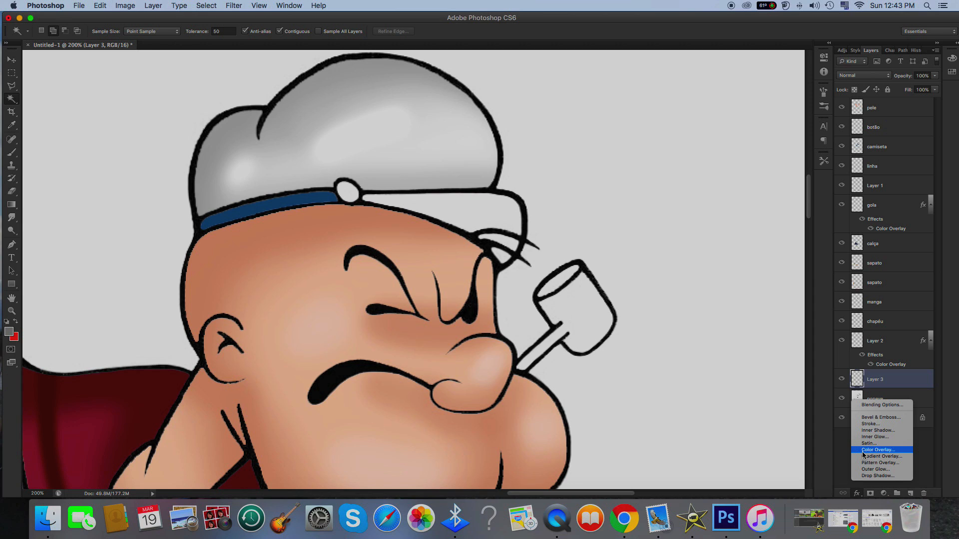
left_click(892, 376)
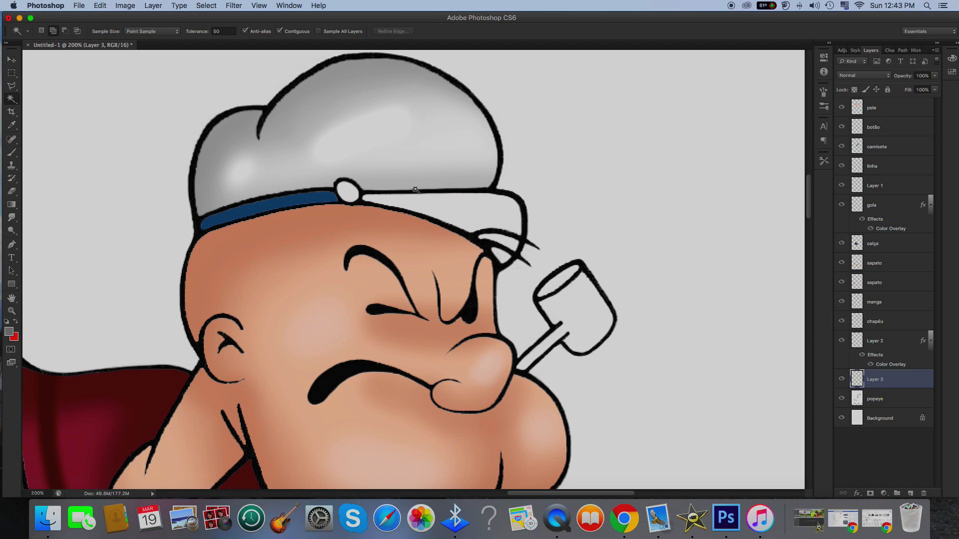
left_click(857, 493)
left_click(877, 450)
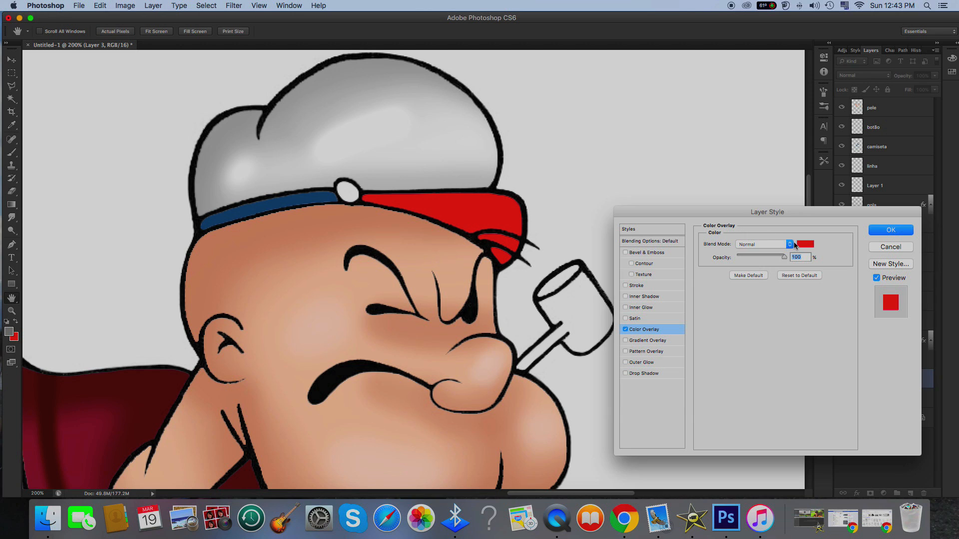
left_click(805, 248)
left_click(289, 202)
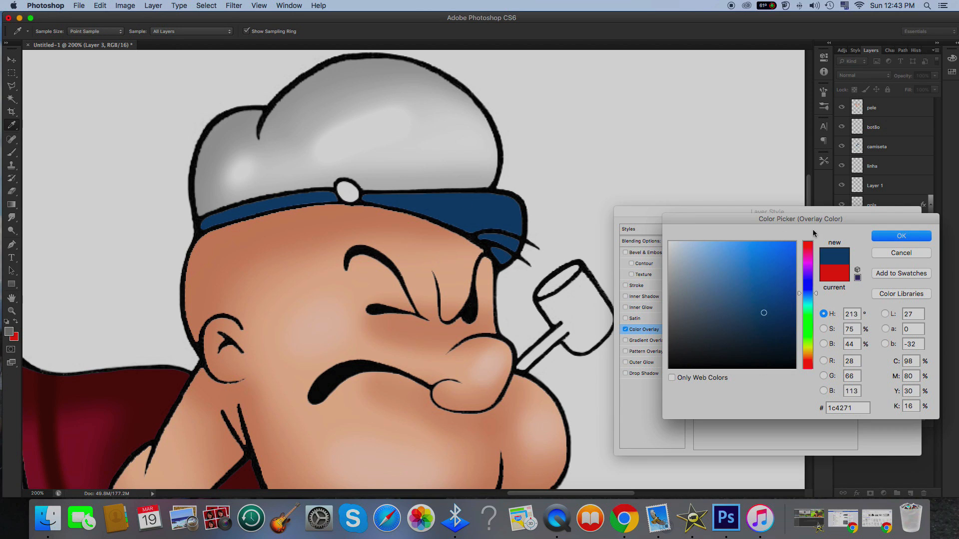
left_click(897, 238)
left_click(879, 230)
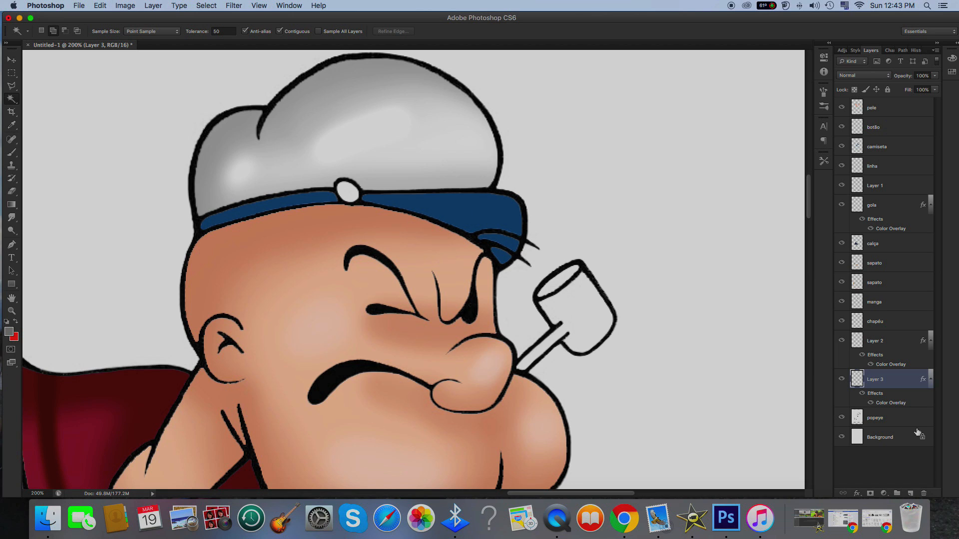
Add a new layer with the visor's outline loaded as selection, and set the foreground colour to dark blue 071b33
left_click(910, 493)
left_click(856, 398, "super")
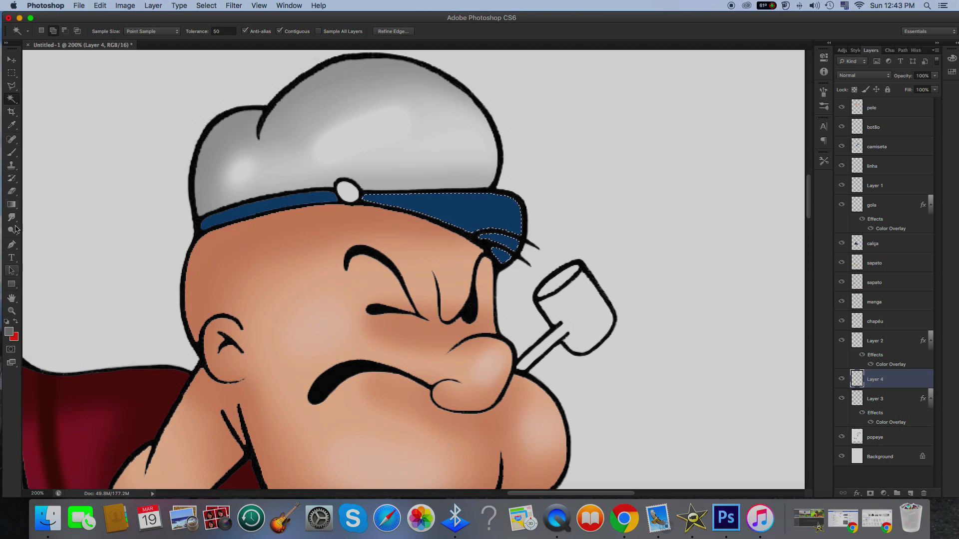
left_click(12, 124)
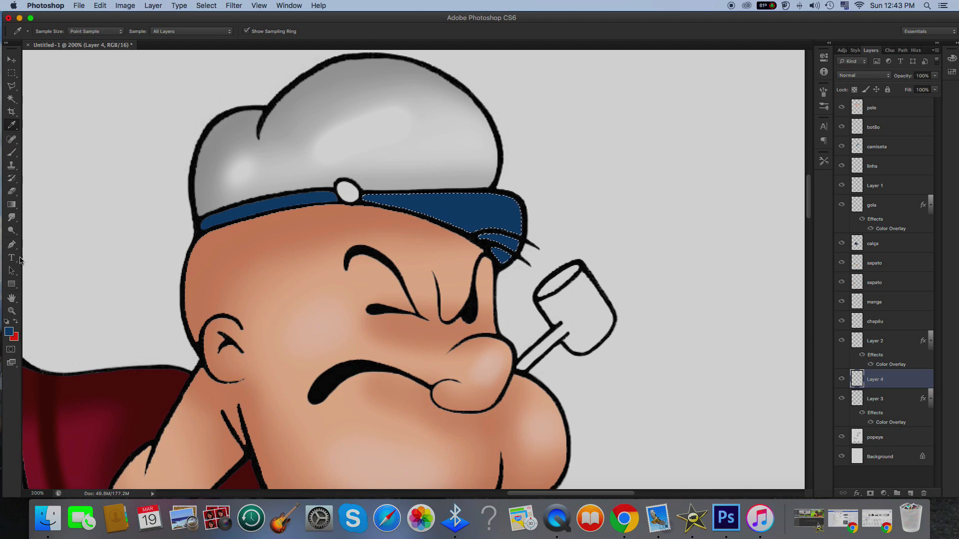
left_click(8, 331)
left_click(777, 348)
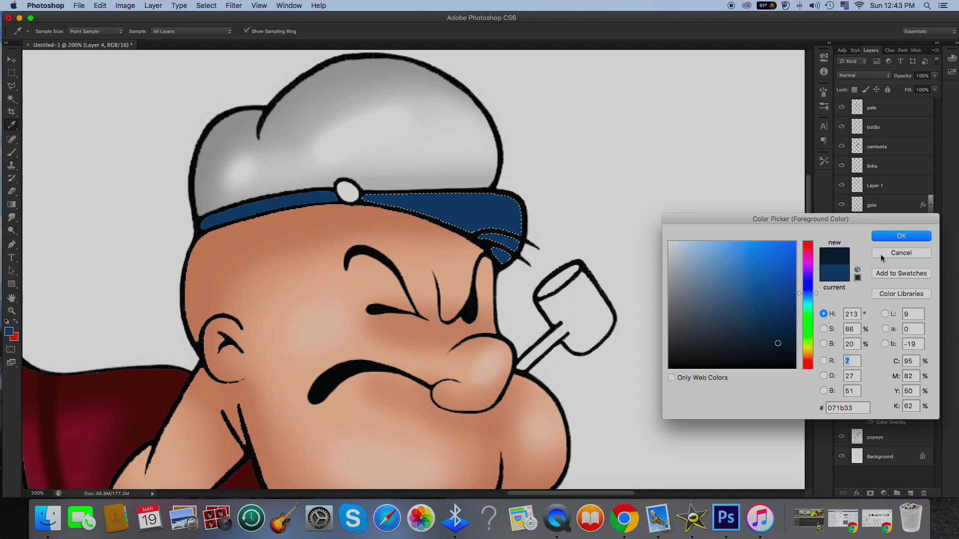
left_click(888, 236)
Shade the visor's lower edge with a soft 44 px brush, first at 19% and again at 69% opacity
left_click(11, 151)
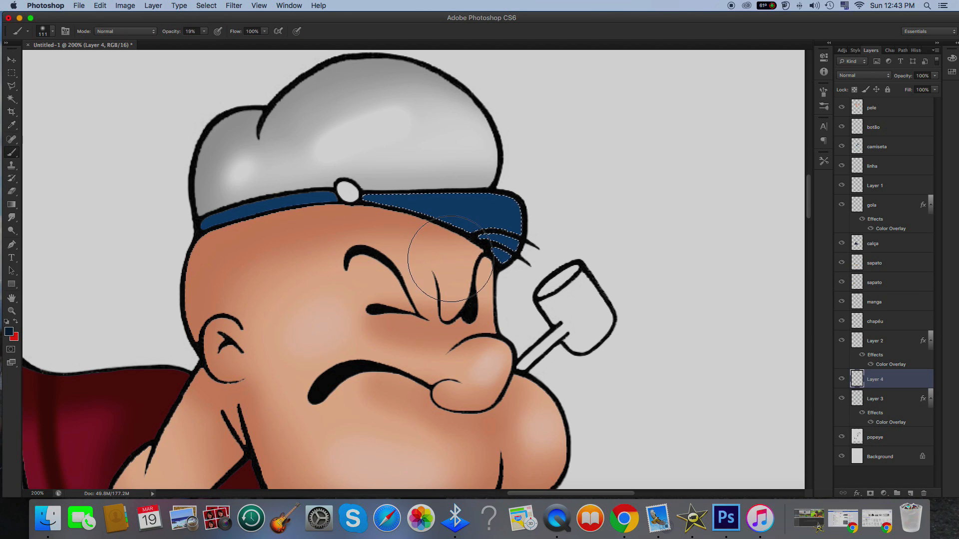
left_click(52, 30)
left_click(50, 61)
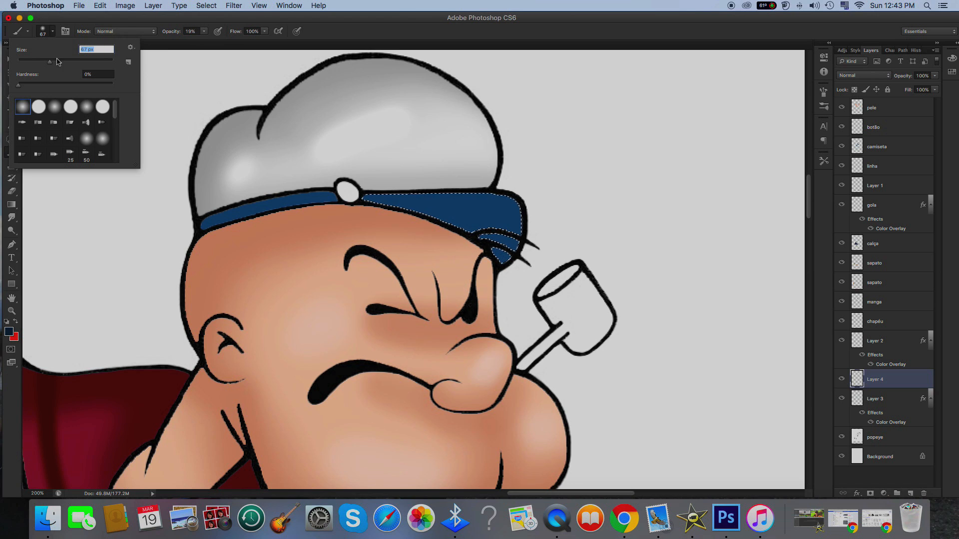
left_click(39, 62)
left_click_drag(371, 223, 509, 253)
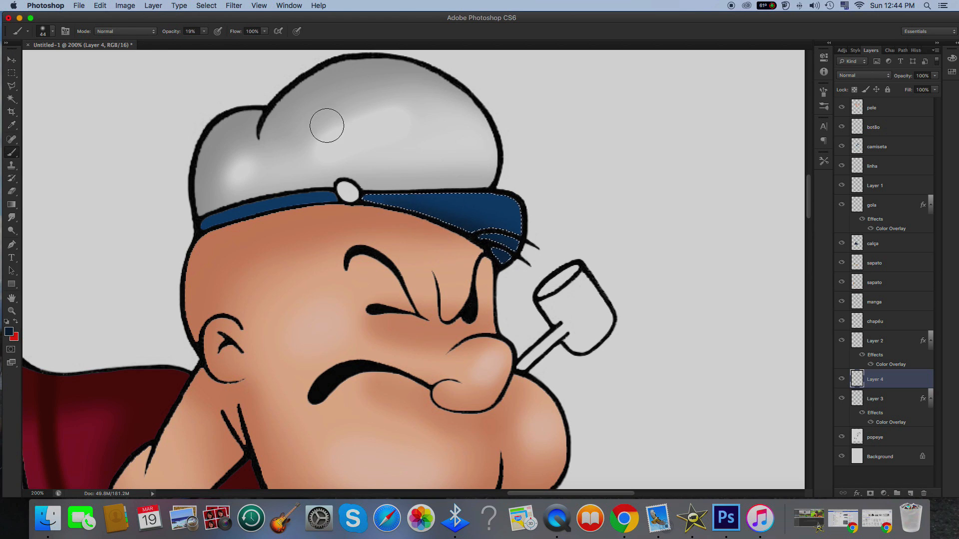
left_click(204, 31)
left_click_drag(486, 258, 419, 224)
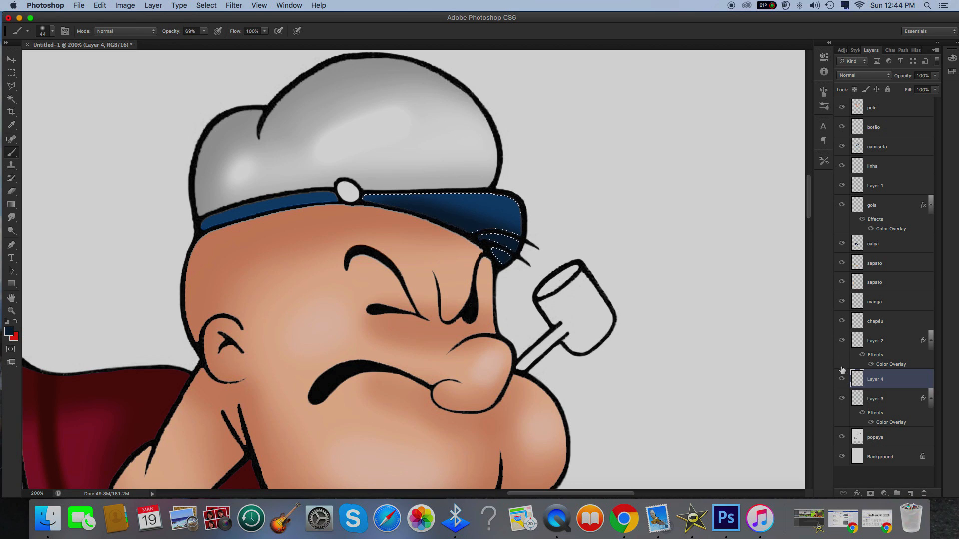
Toggle the visibility of the hat band and visor shading layers to compare the hat with and without them
left_click(841, 341)
left_click(841, 341)
left_click(841, 342)
left_click(841, 342)
left_click(841, 343)
left_click(840, 342)
left_click(841, 343)
left_click(841, 342)
left_click(842, 342)
left_click(842, 342)
left_click(842, 342)
left_click(842, 342)
left_click(841, 342)
left_click(842, 342)
left_click(842, 381)
Move the shading layer above the hat band layer and shade the selected band with a 35 px brush at 69% opacity
left_click_drag(886, 381, 886, 329)
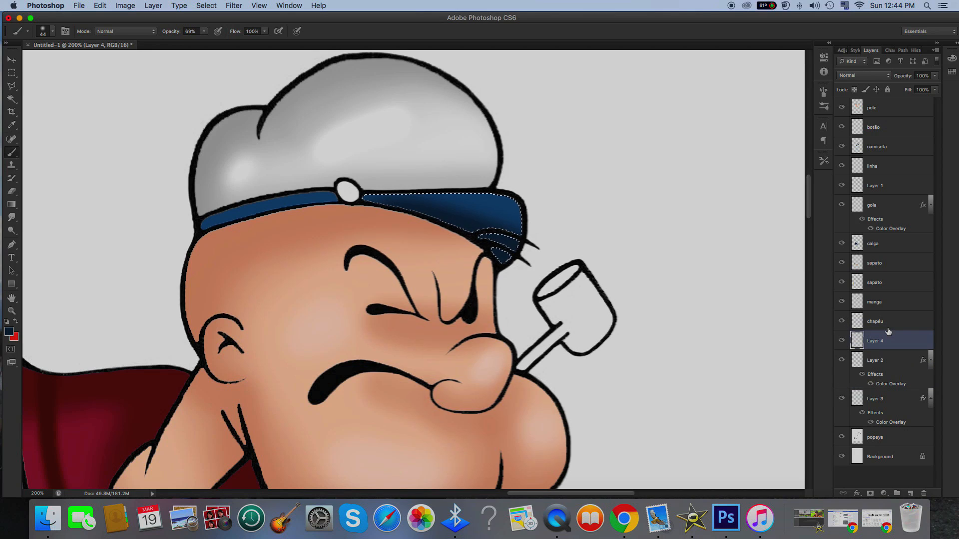
left_click(857, 362, "super")
left_click(52, 31)
left_click(34, 62)
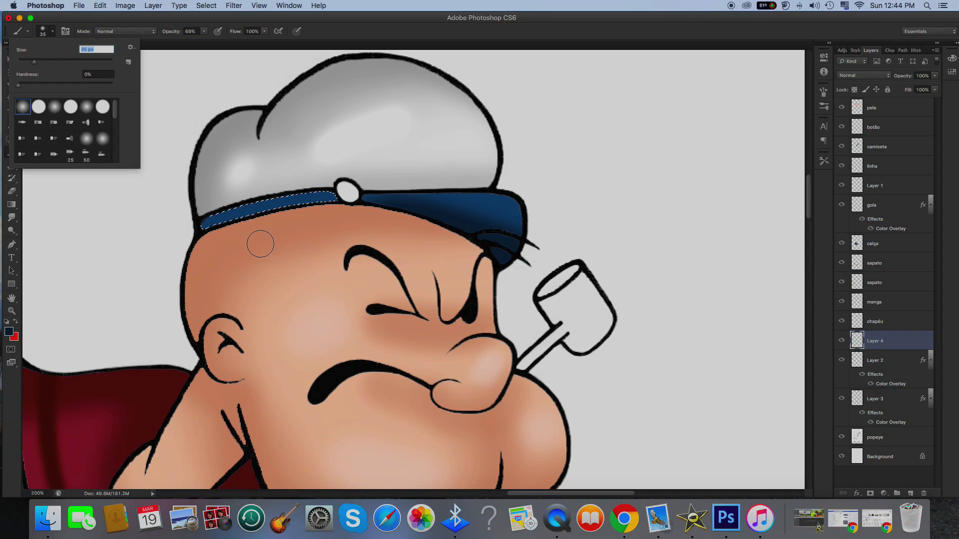
mouse_move(193, 235)
left_mouse_down()
mouse_move(313, 217)
mouse_move(297, 218)
mouse_move(308, 208)
mouse_move(322, 220)
mouse_move(233, 221)
mouse_move(185, 235)
mouse_move(339, 220)
mouse_move(190, 235)
mouse_move(487, 263)
left_mouse_up()
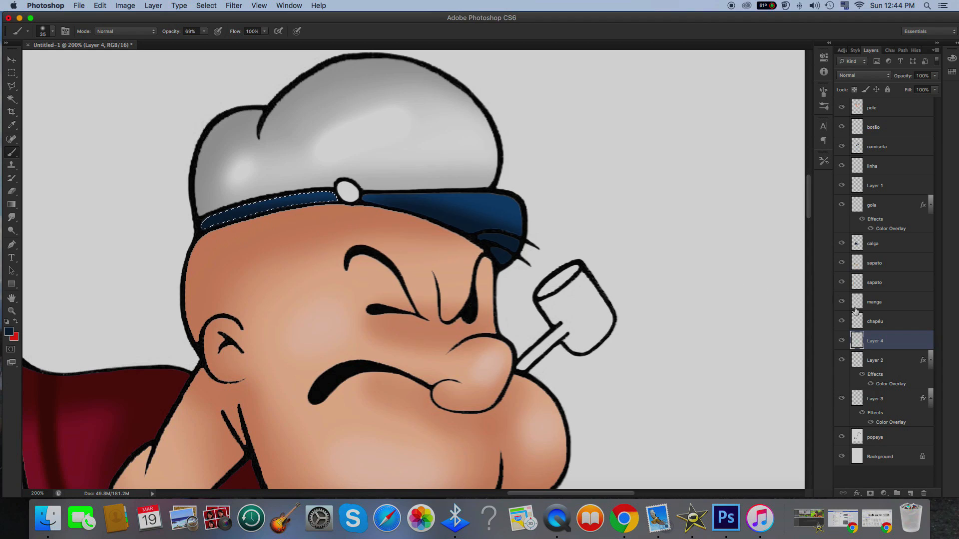
Compare the whole hat with and without the shading, band and visor layers by toggling their visibility
key("super+minus")
key("super+minus")
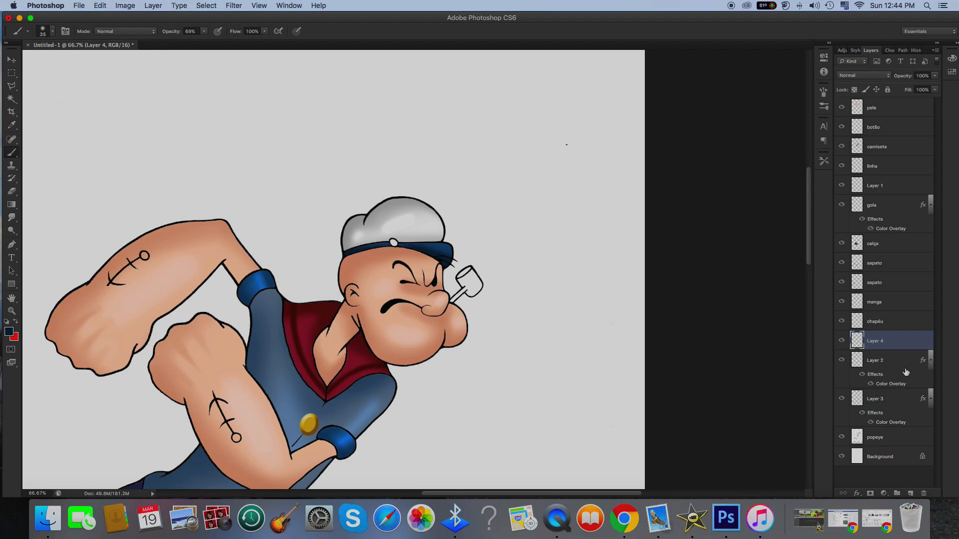
left_click(842, 344)
left_click(841, 343)
left_click(842, 344)
left_click(841, 344)
left_click(842, 344)
left_click(842, 345)
left_click(839, 367)
left_click(843, 400)
Merge the shading layer with the hat band and visor layers into one layer
left_click(888, 401, "super")
left_click(888, 367, "super")
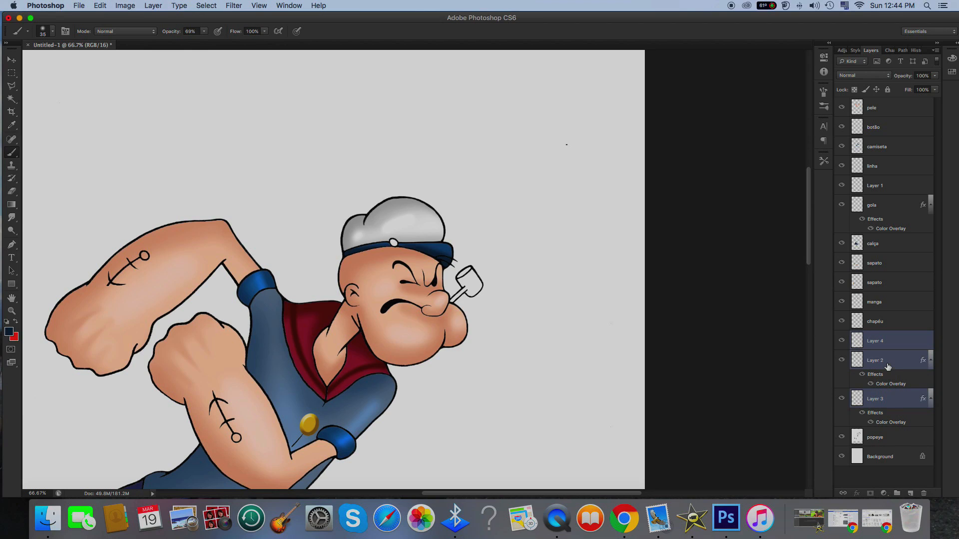
right_click(898, 365)
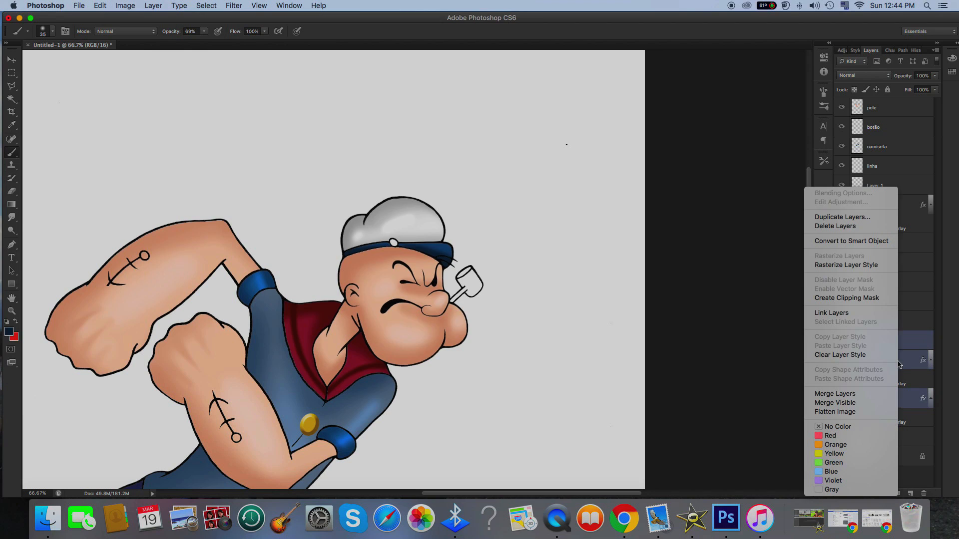
left_click(869, 394)
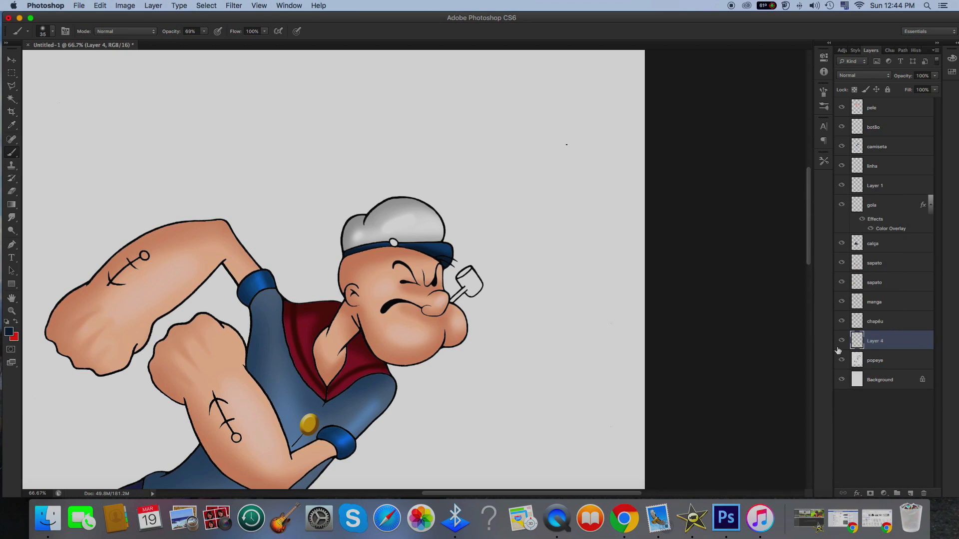
Select the pipe's bowl and stem on the popeye layer with the Magic Wand and copy them to a new layer
left_click(876, 362)
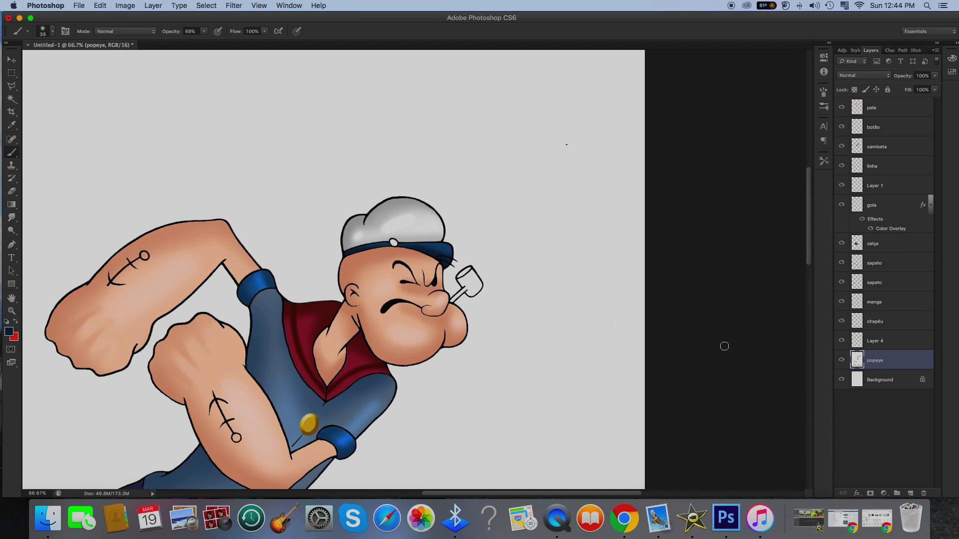
left_click(11, 99)
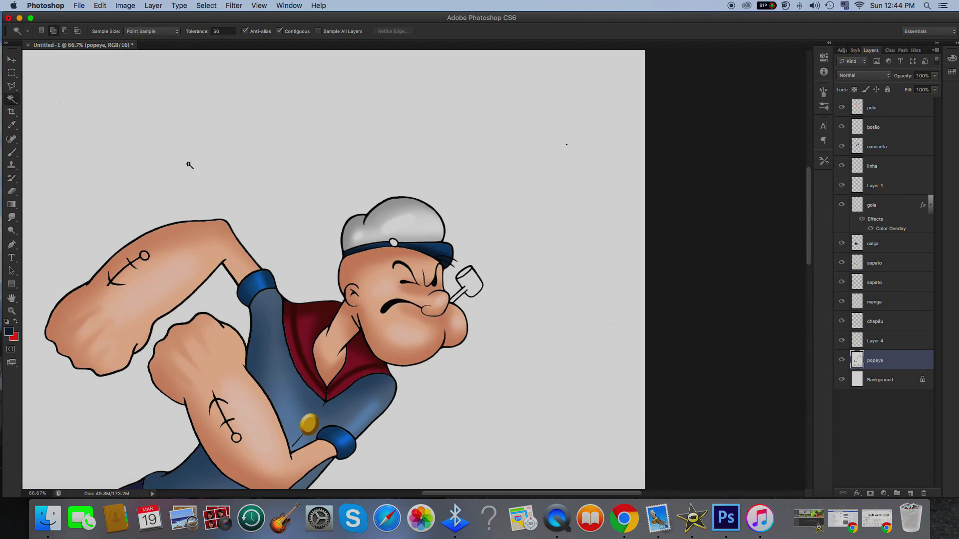
left_click(468, 283)
key("super+plus")
key("super+plus")
key("super+j")
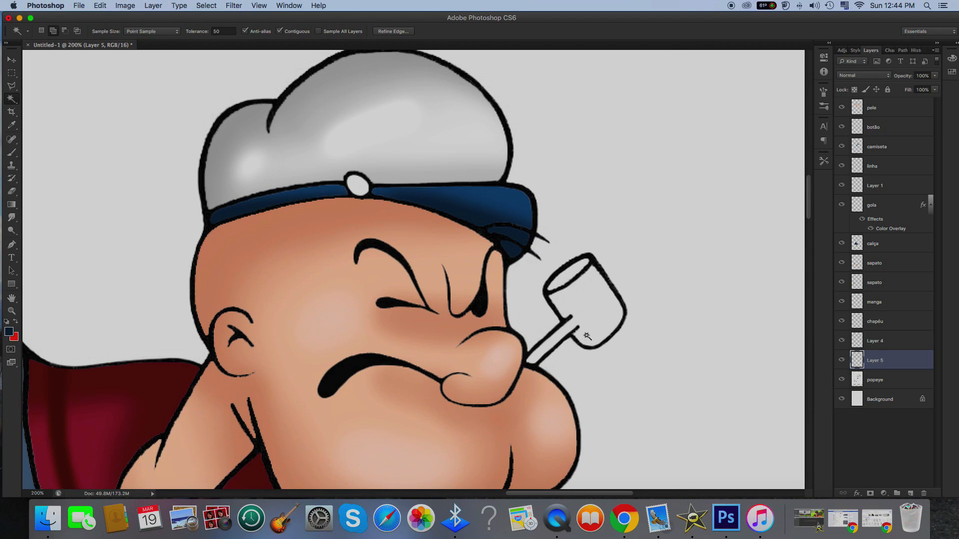
Apply a brown a57728 Color Overlay to the pipe layer, with the Satin effect turned off
left_click(857, 493)
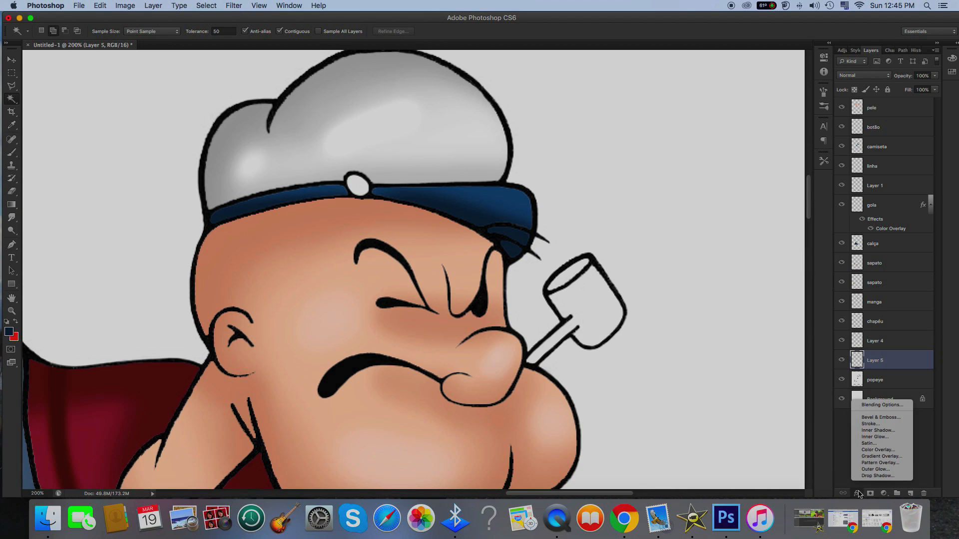
left_click(869, 443)
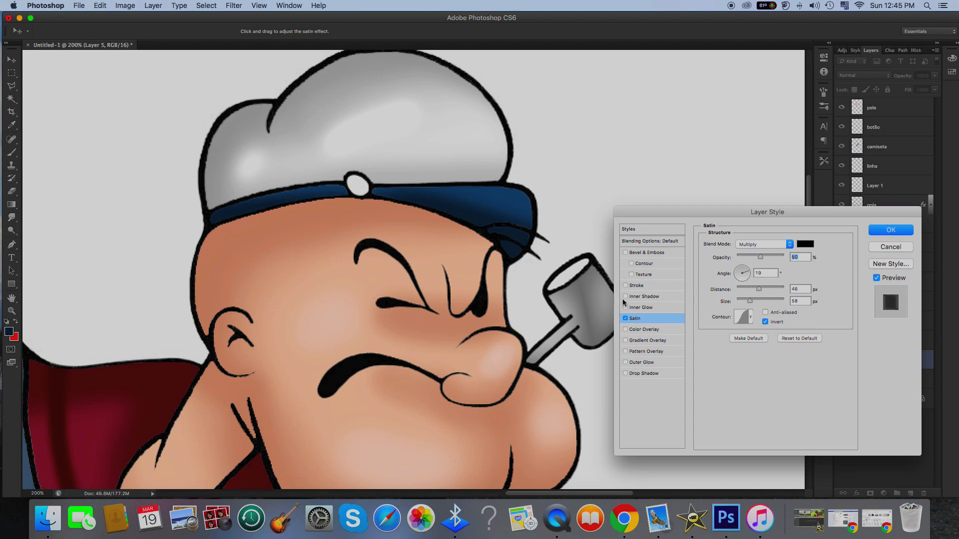
left_click(626, 317)
left_click(625, 329)
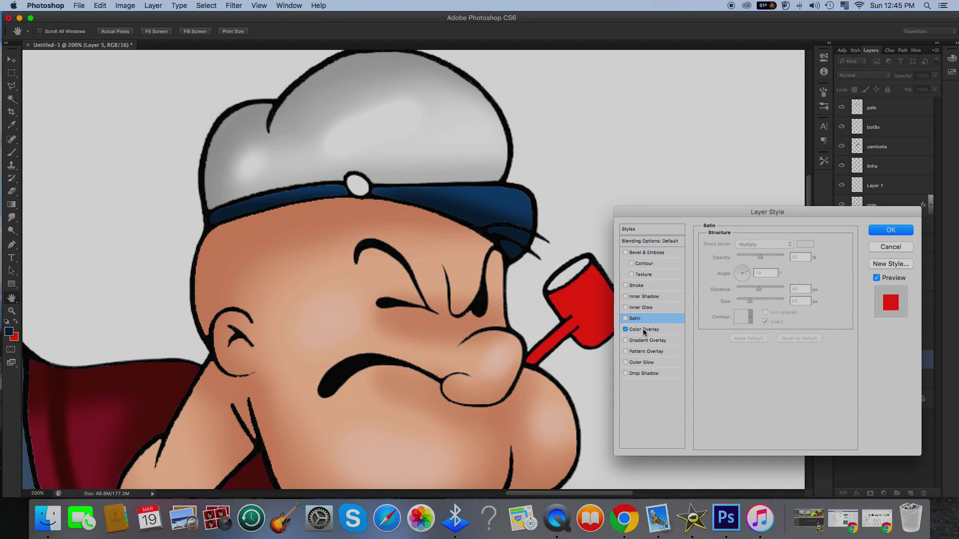
left_click(648, 328)
left_click_drag(800, 214, 880, 210)
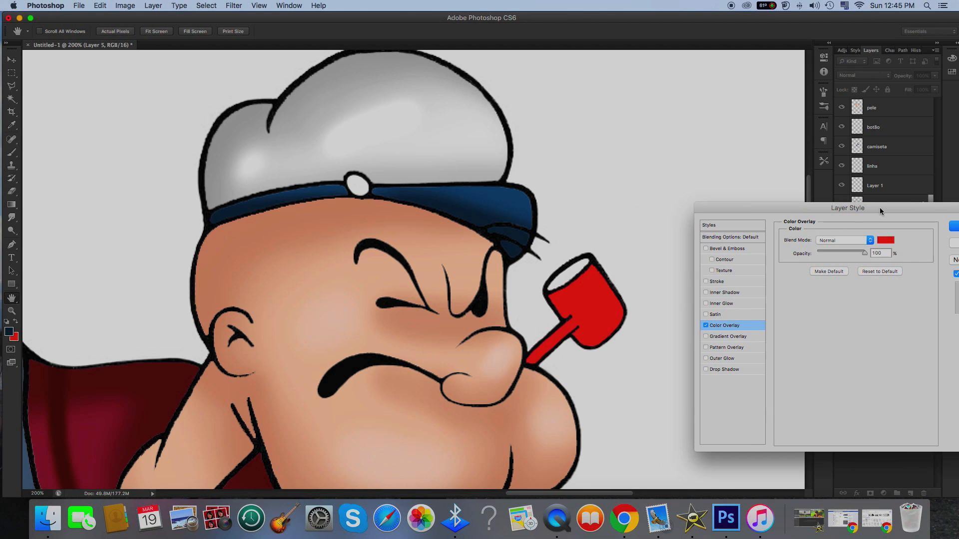
left_click(884, 241)
left_click(807, 358)
left_click(765, 286)
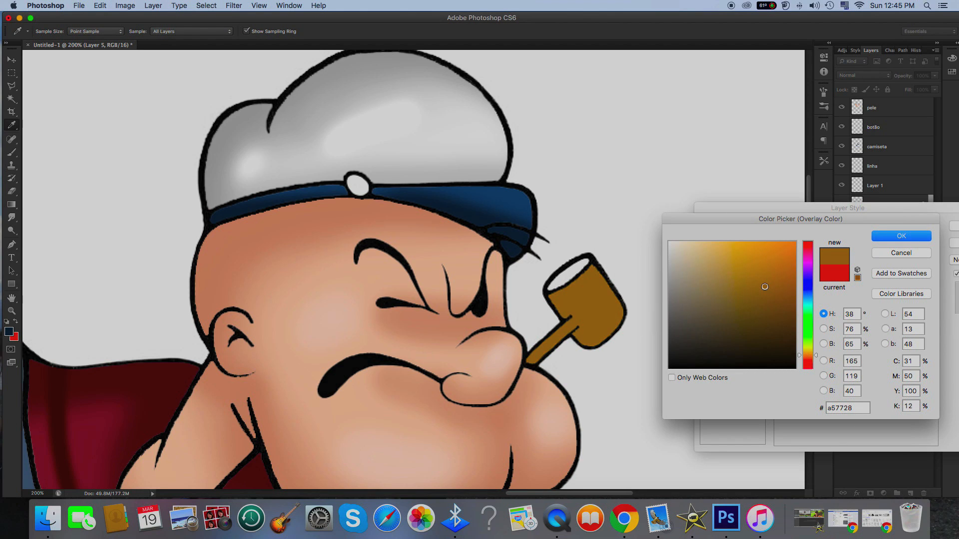
left_click(894, 237)
left_click_drag(894, 210, 852, 211)
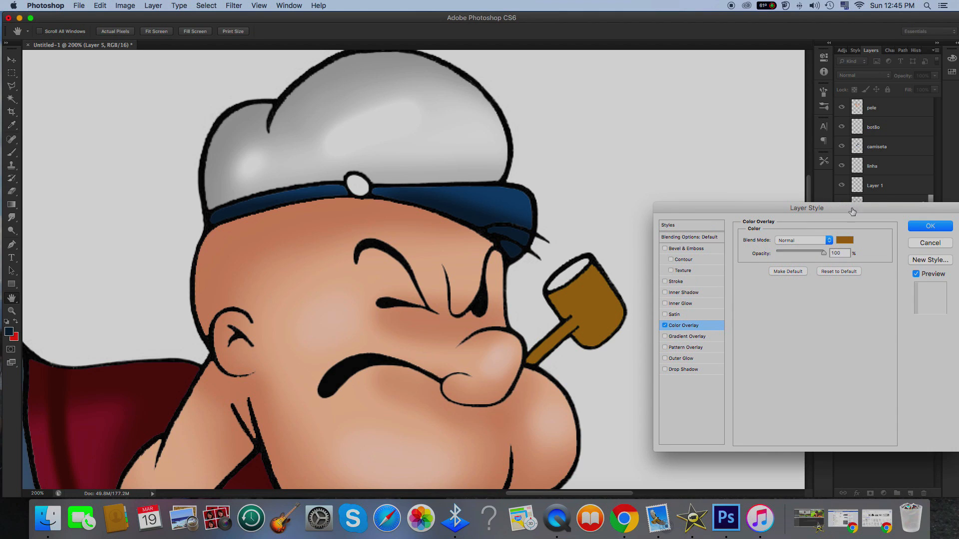
left_click(921, 230)
Add a layer above the pipe, load the pipe's outline as a selection, and set the foreground colour to dark brown 563b0d
left_click(910, 493)
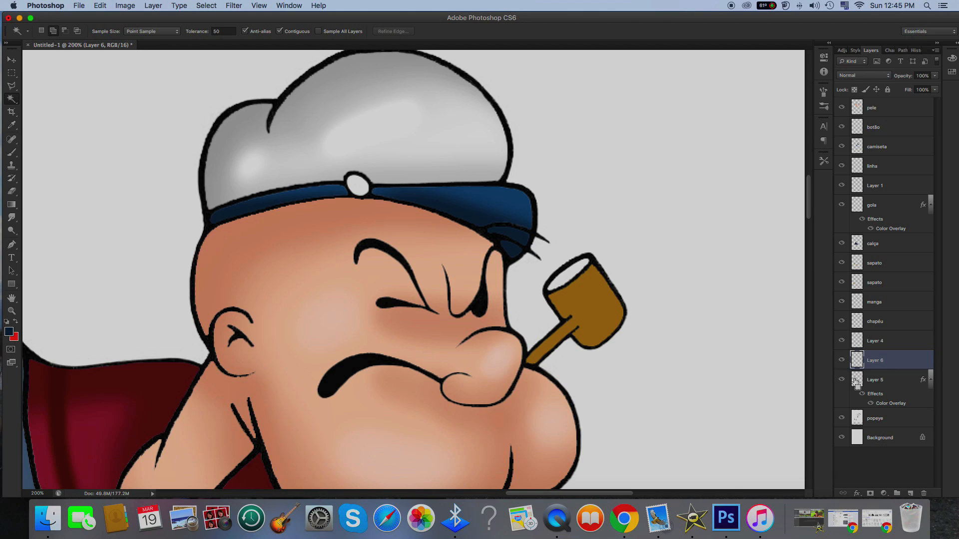
left_click(856, 382, "super")
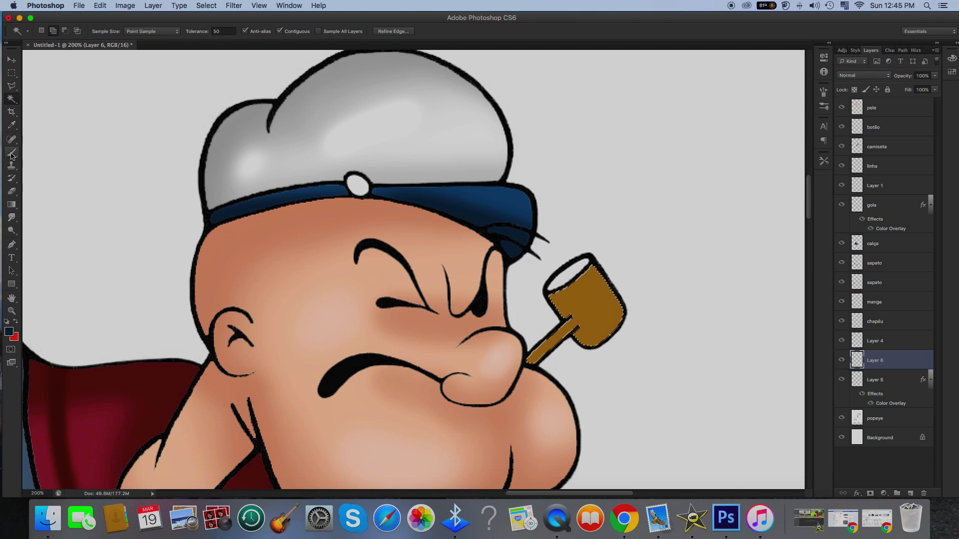
left_click(11, 125)
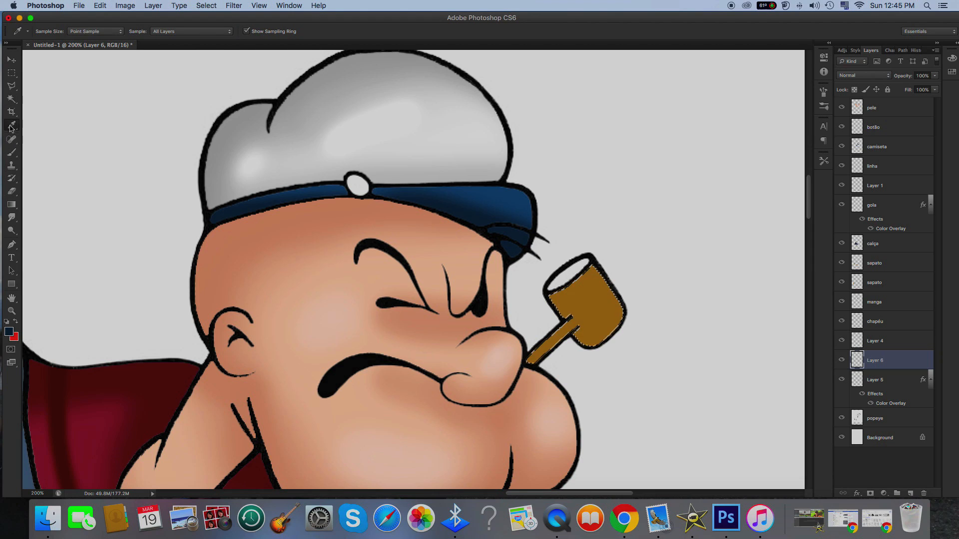
left_click(10, 332)
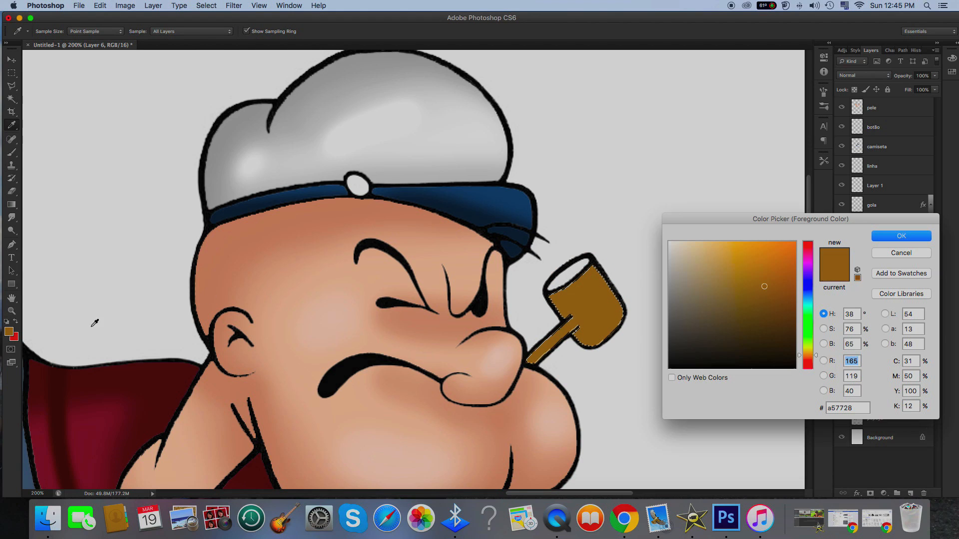
left_click(900, 236)
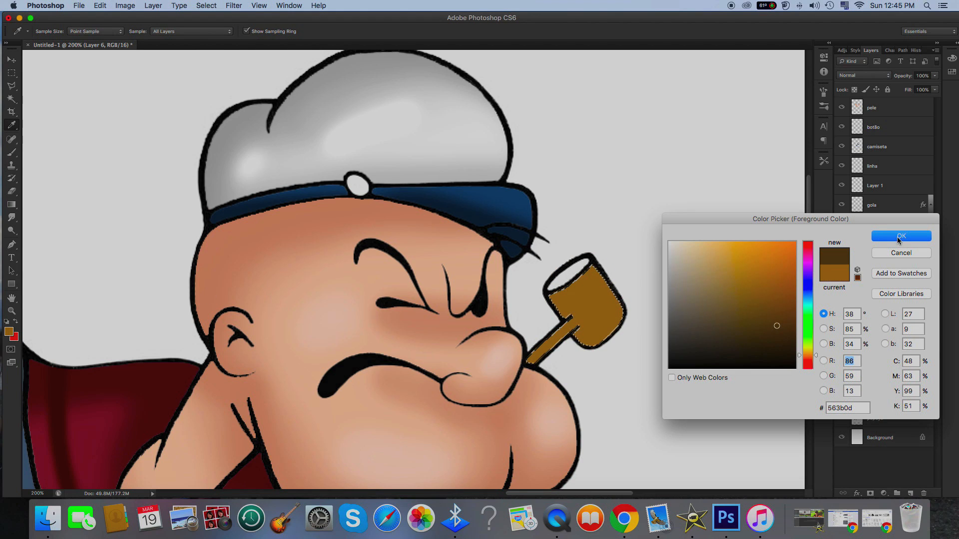
Shade the edges of the selected pipe with a soft 36 px brush, reducing the opacity to 33%
key("b")
left_click(52, 31)
left_click_drag(46, 60, 52, 63)
left_click(41, 65)
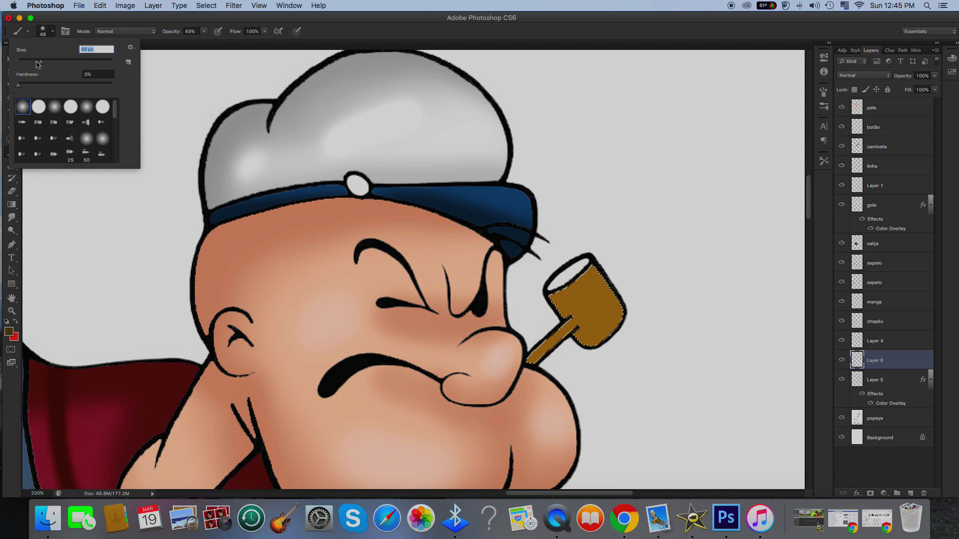
key("Return")
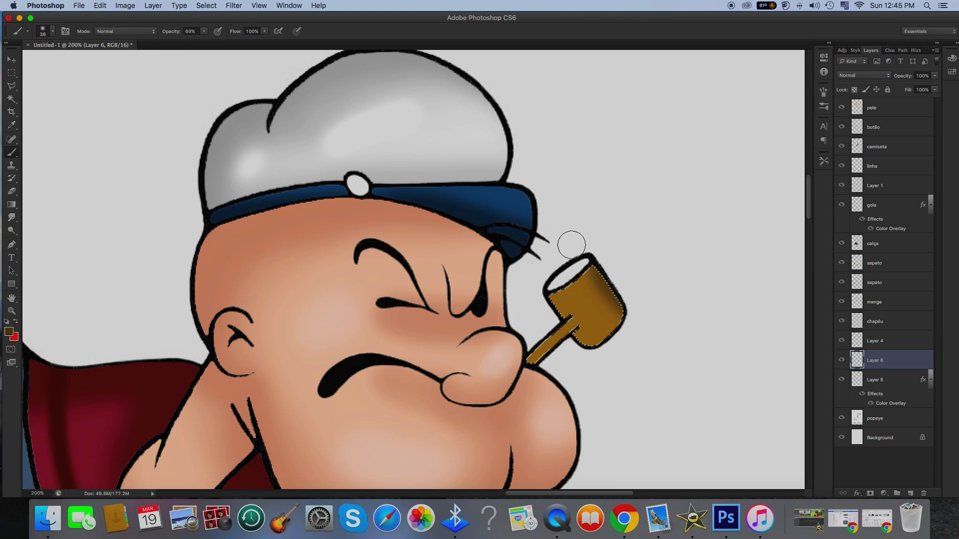
left_click(204, 31)
left_click_drag(200, 41, 188, 41)
left_click(633, 323)
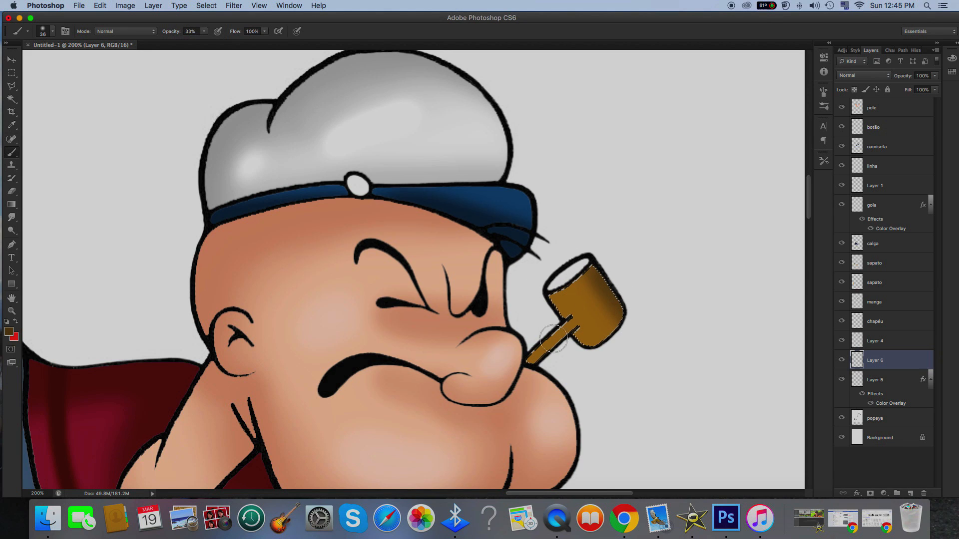
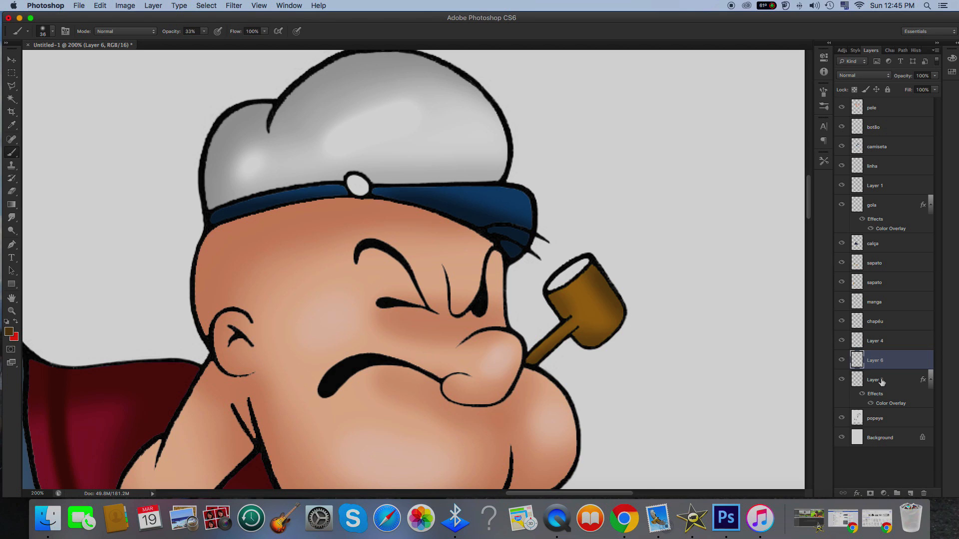
Merge the pipe's shading layer with its brown colour layer
left_click(882, 382, "shift")
right_click(881, 382)
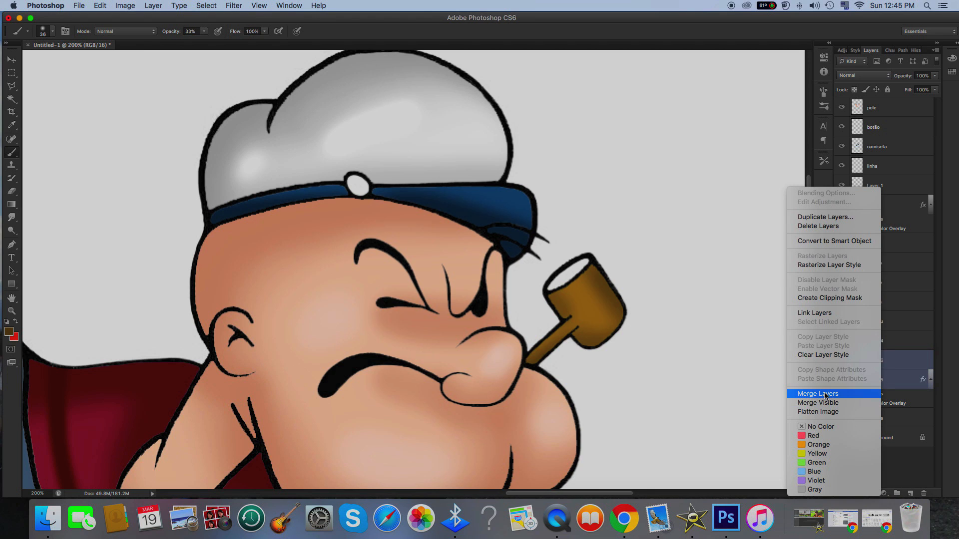
left_click(825, 395)
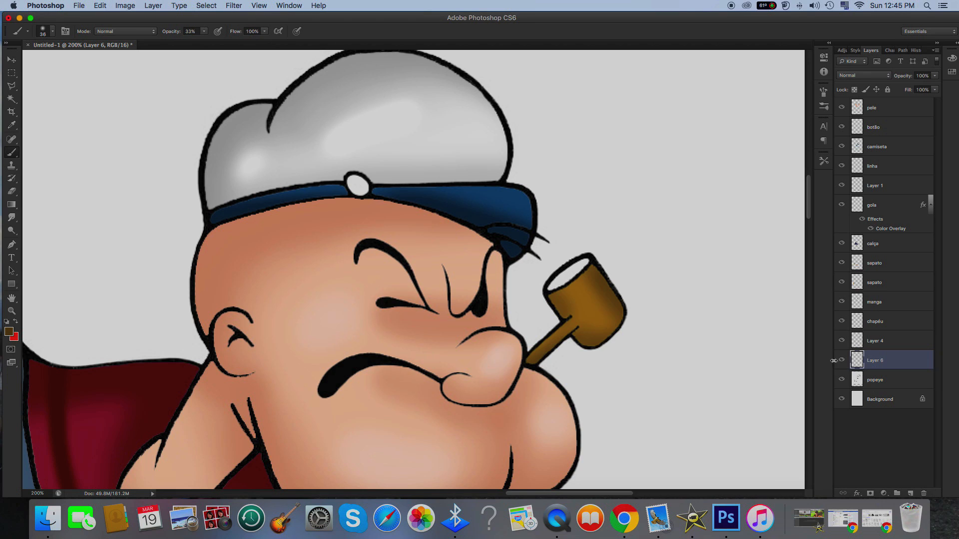
Brighten the middle of the pipe bowl with a 21 px Dodge tool set to Highlights at 20% exposure
left_click(12, 230)
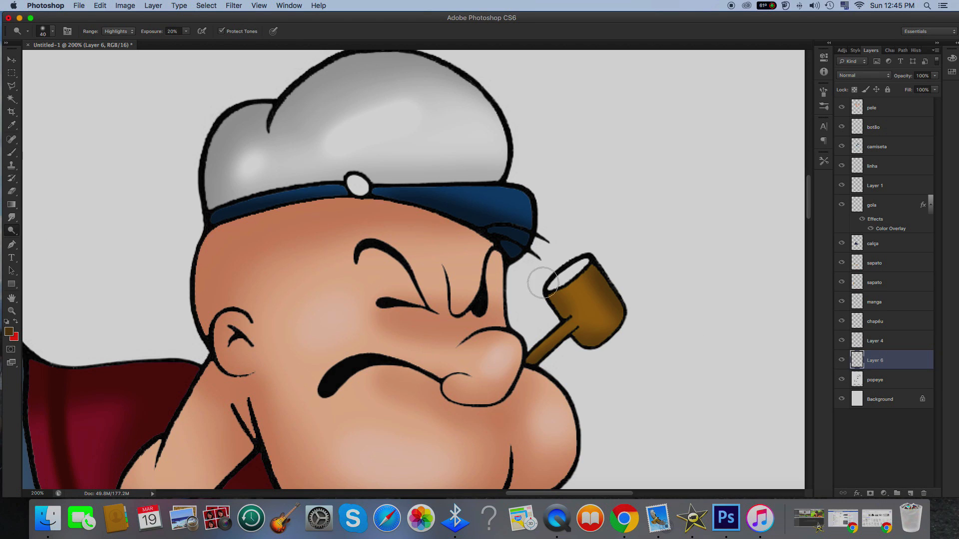
left_click(46, 33)
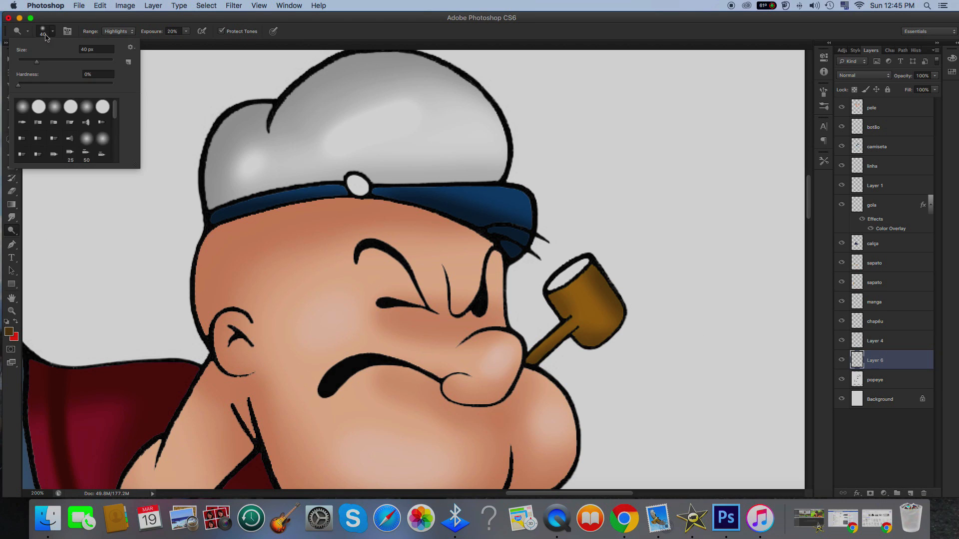
left_click_drag(28, 62, 25, 63)
left_click(601, 324)
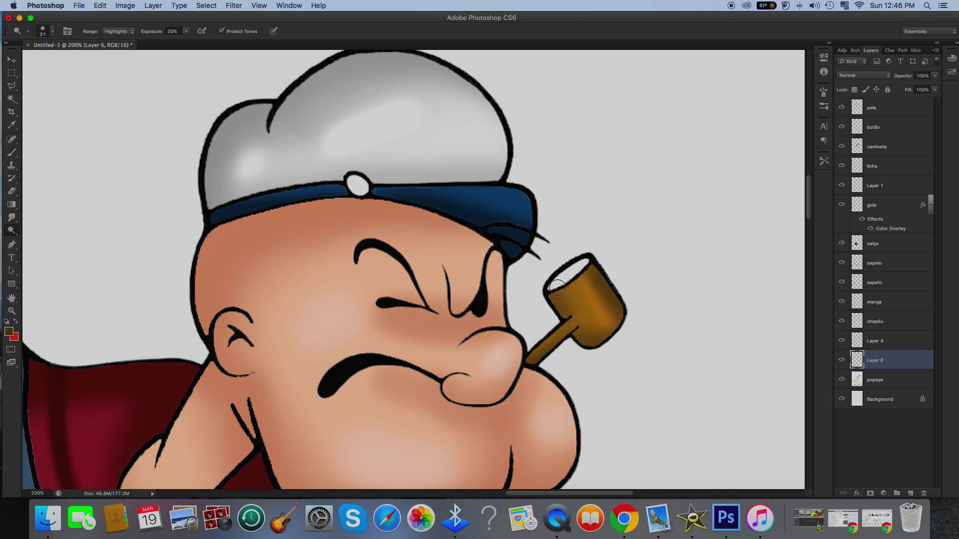
left_click_drag(604, 325, 585, 294)
Select the pipe bowl's white opening on the popeye layer with the Magic Wand and copy it to a new layer
left_click(875, 381)
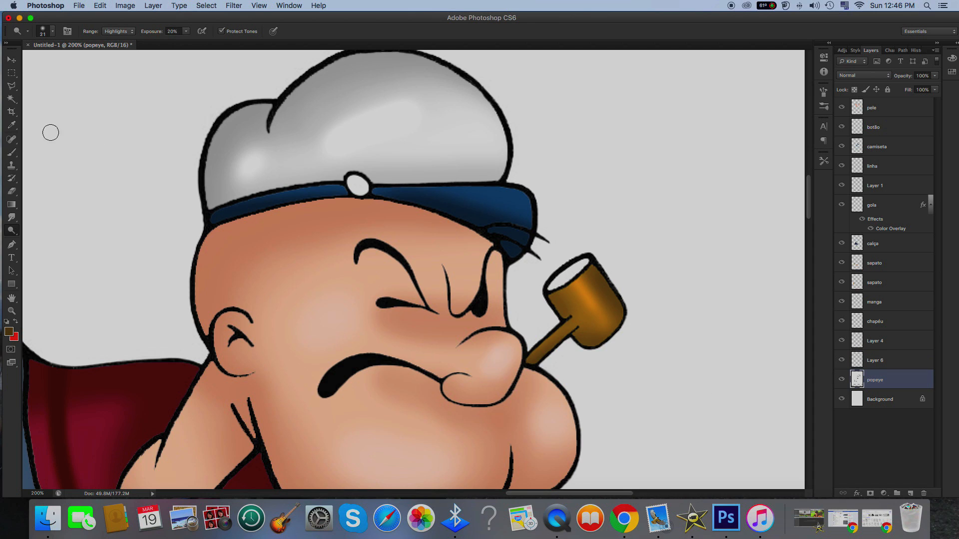
left_click(12, 99)
left_click(565, 277)
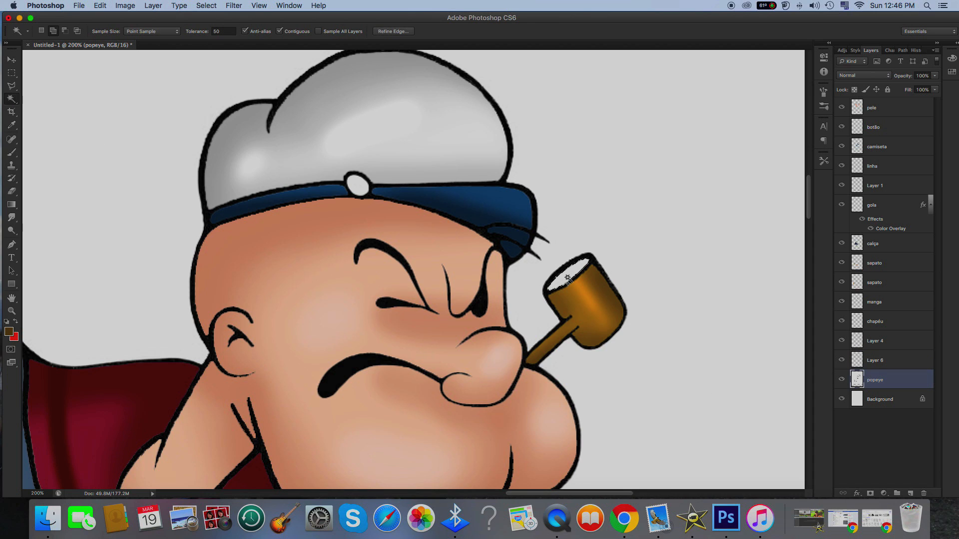
key("super+c")
key("super+v")
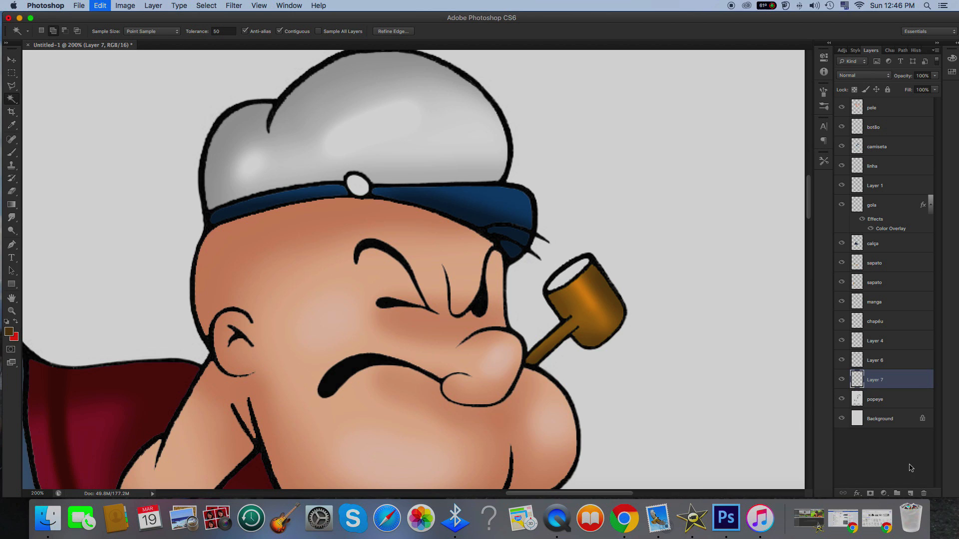
Apply a dark brown 654712 Color Overlay to the layer of the pipe's opening
left_click(857, 493)
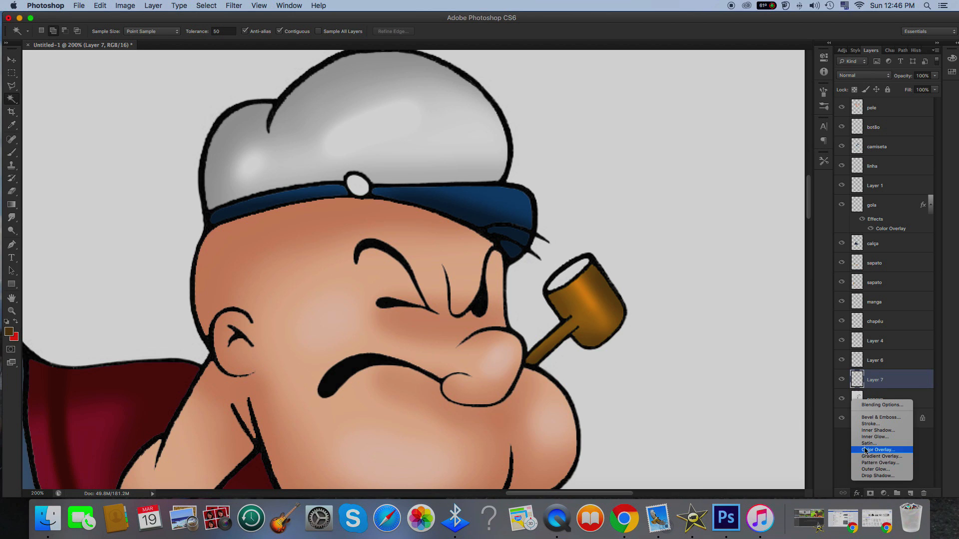
left_click(871, 449)
left_click(841, 242)
left_click_drag(601, 263, 603, 270)
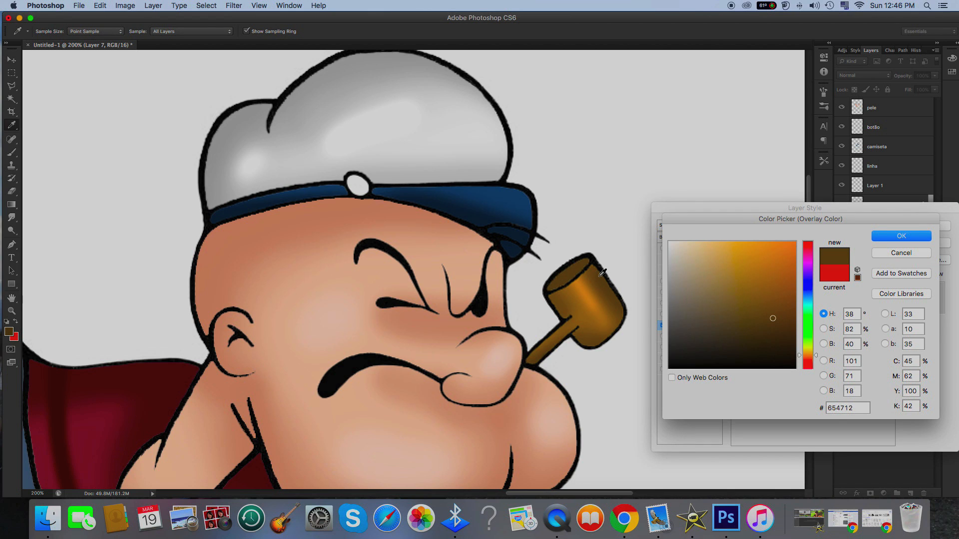
left_click(901, 236)
left_click(925, 226)
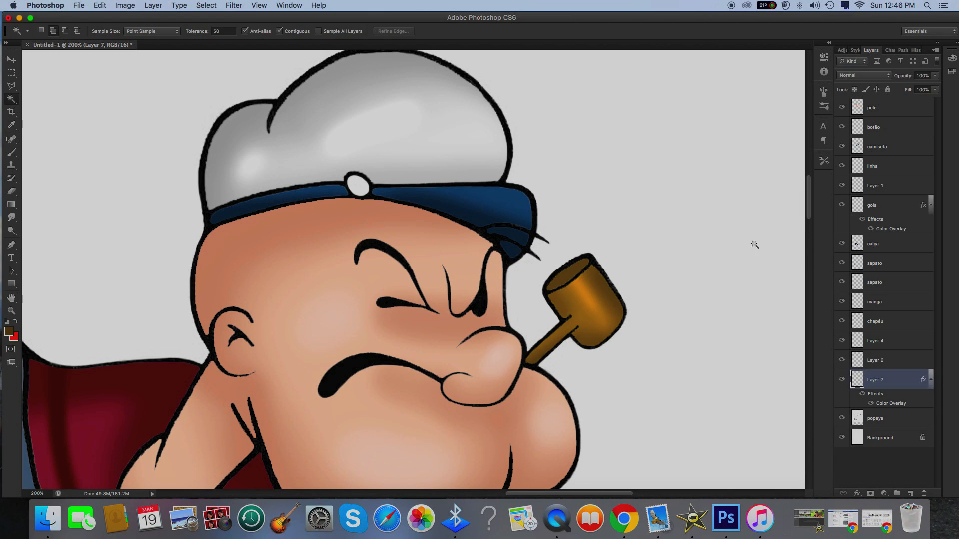
Add a layer above the pipe's opening, load the opening as a selection, and set the foreground colour to near-black
left_click(12, 310)
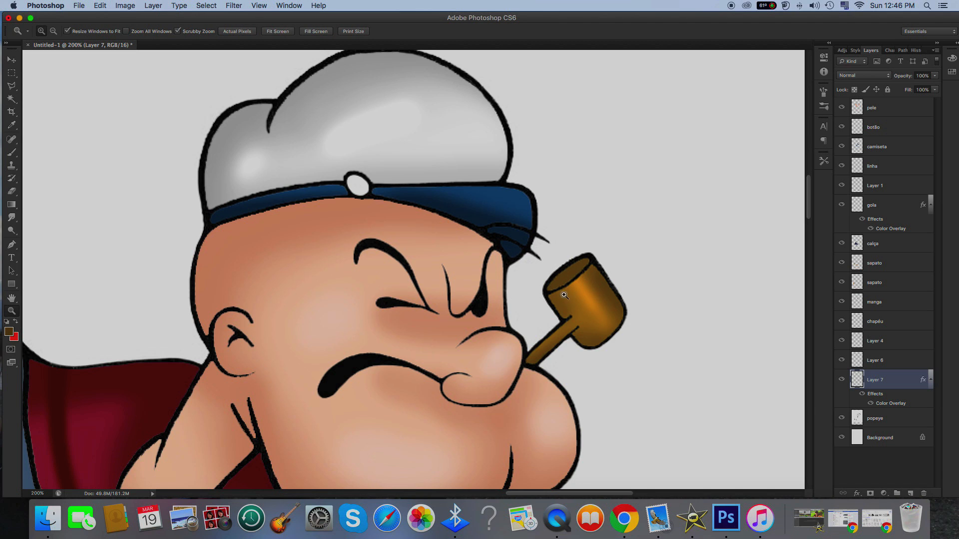
left_click(578, 286)
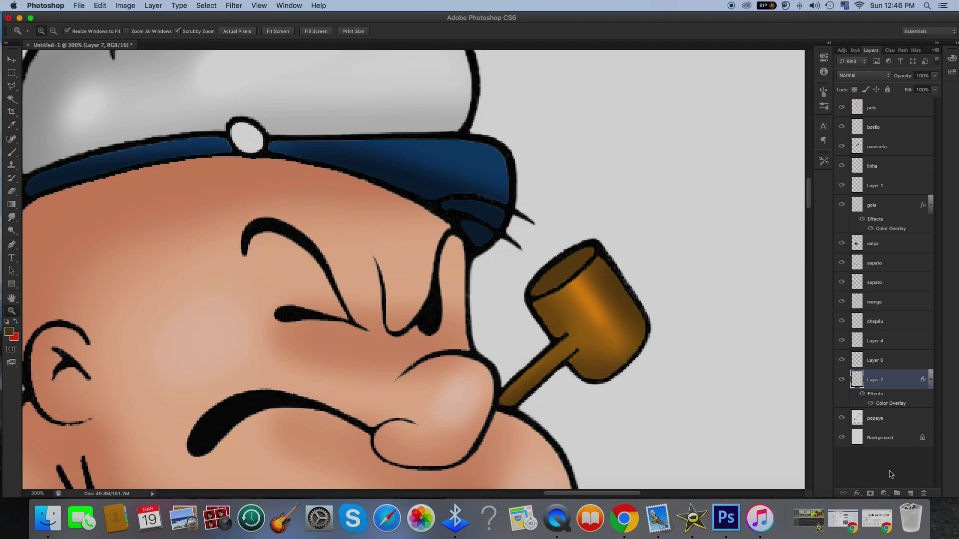
left_click(909, 493)
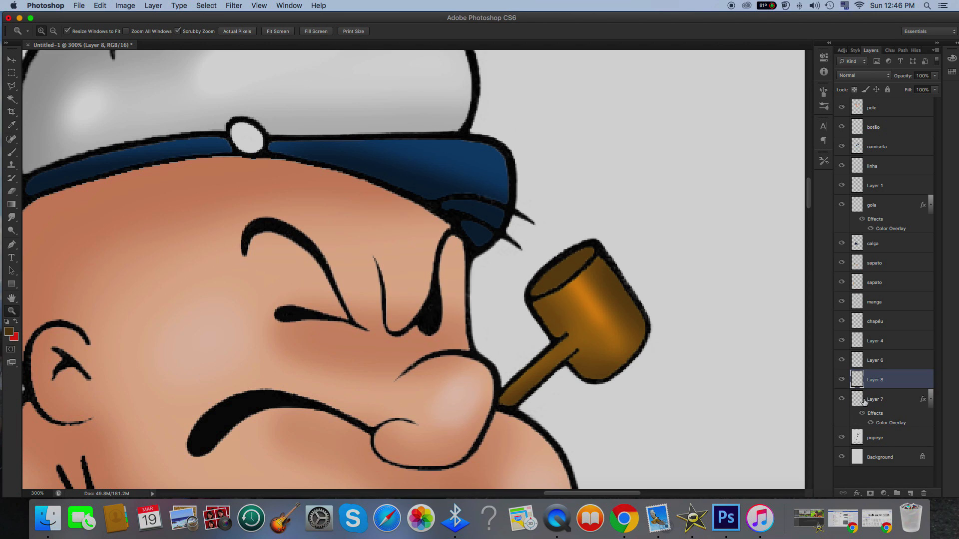
left_click(862, 402, "super")
left_click(11, 333)
left_click(790, 355)
left_click(888, 237)
Shade the inside of the selected pipe opening with a soft 15 px brush at 33% opacity
key("b")
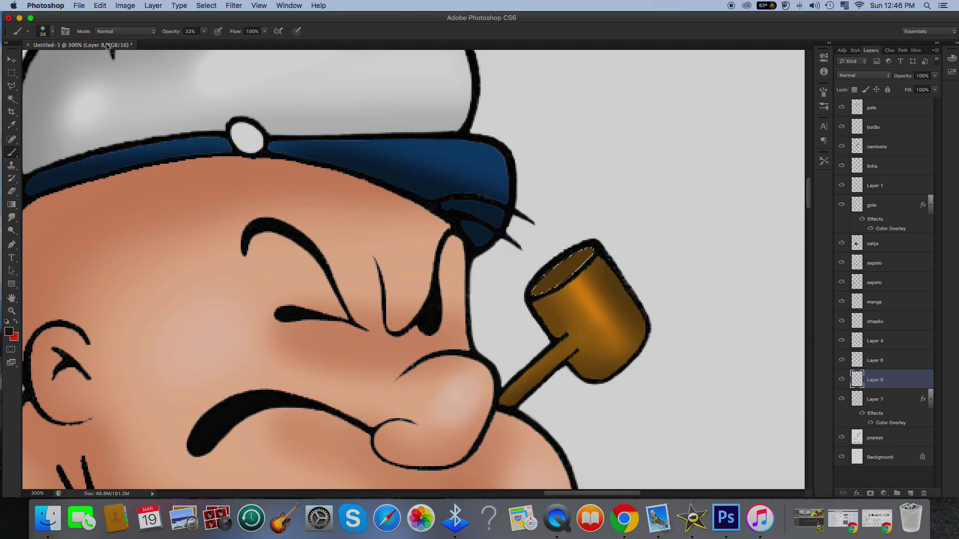
left_click(47, 32)
left_click_drag(28, 63, 25, 62)
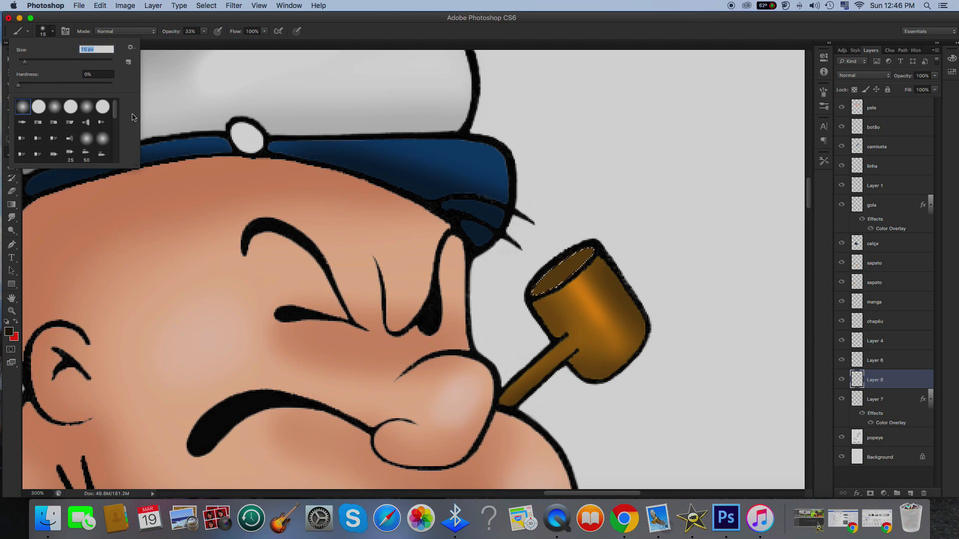
left_click(558, 298)
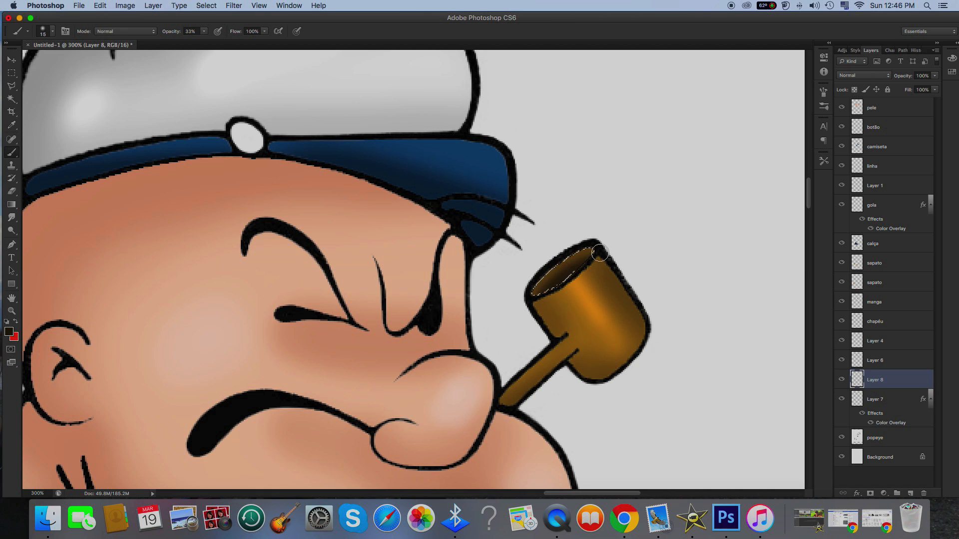
Clear the selection and merge the three pipe layers, Layer 6, Layer 8 and Layer 7, into one
key("super+d")
key("super+minus")
key("super+minus")
key("super+minus")
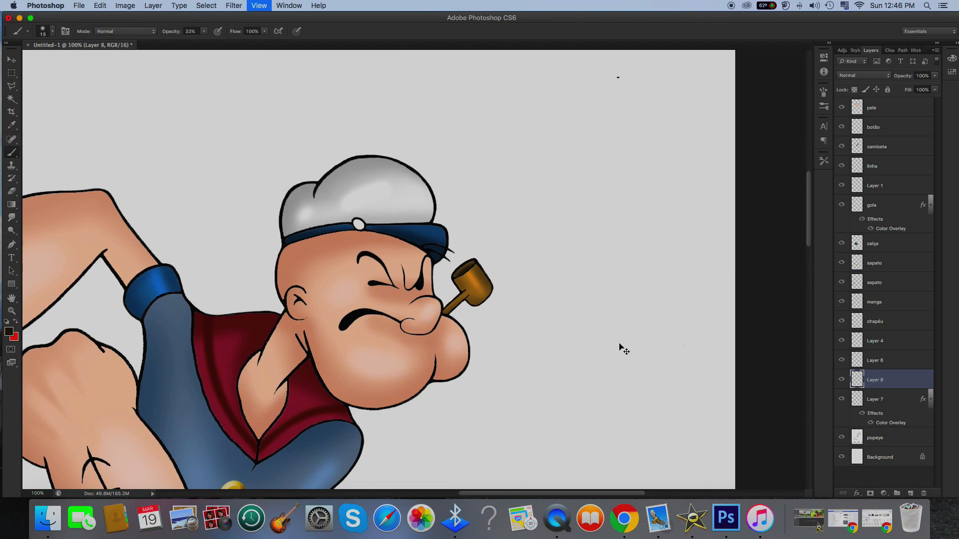
scroll(576, 347, "left", 4)
key("super+minus")
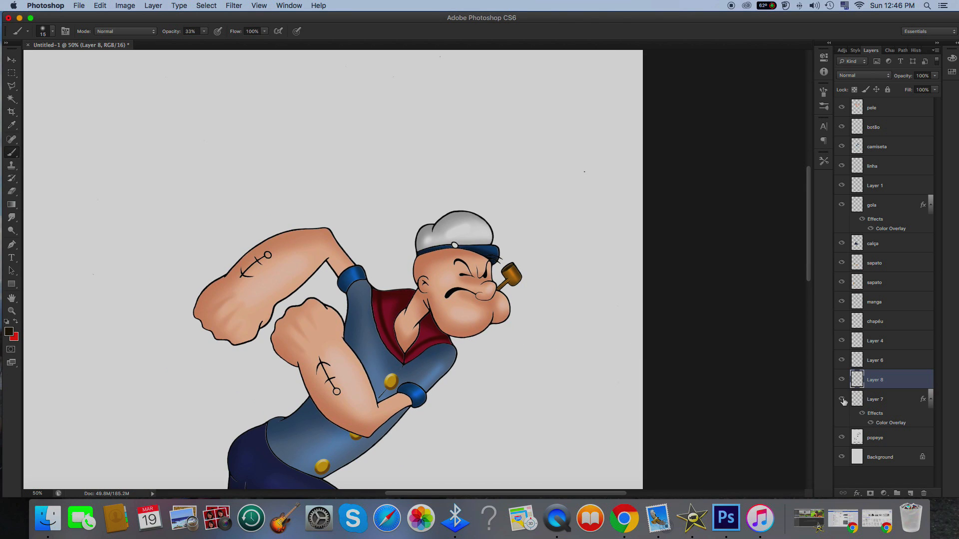
left_click(875, 401, "shift")
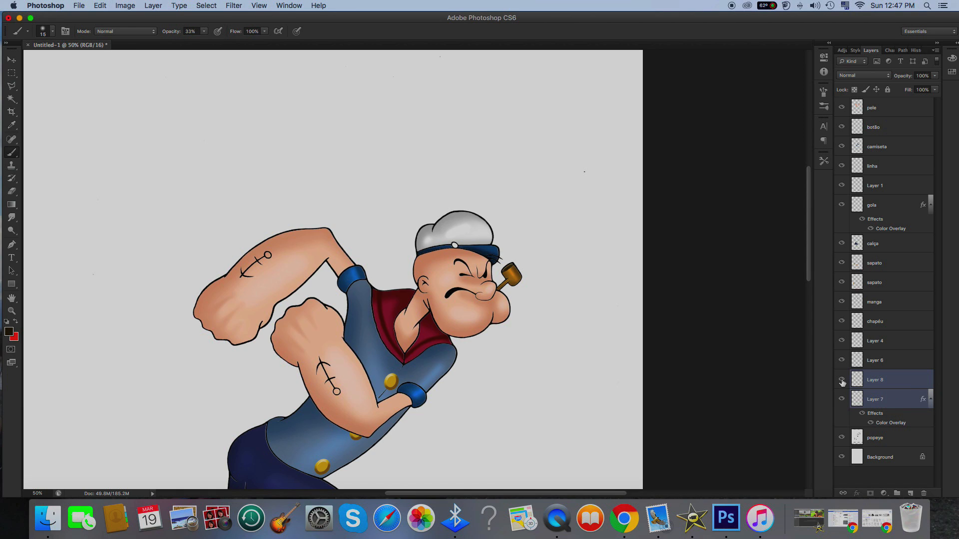
left_click(842, 362)
left_click(843, 362)
left_click(893, 364, "shift")
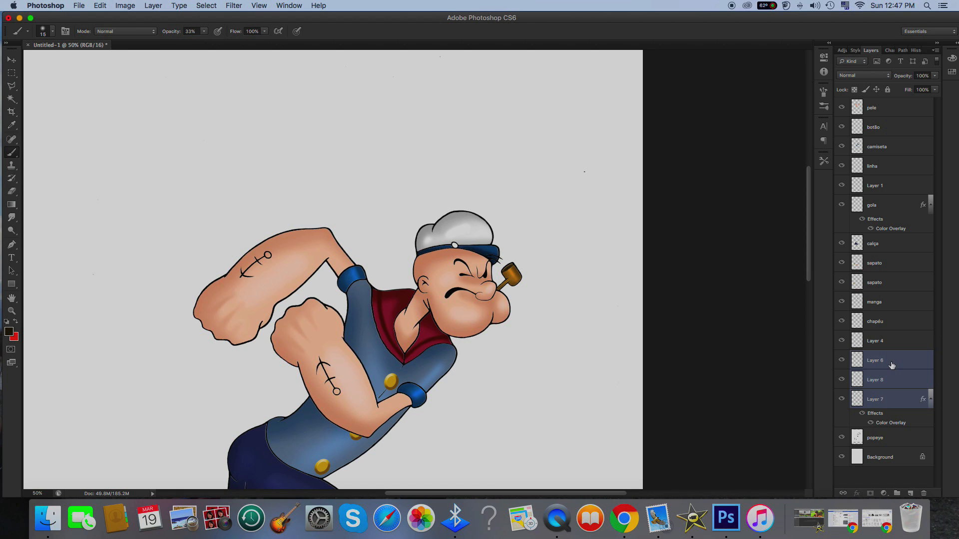
right_click(892, 365)
left_click(837, 393)
Rename the merged pipe layer as ca and the hat brim's Layer 4 as aba
double_click(874, 364)
type("ca")
key("Return")
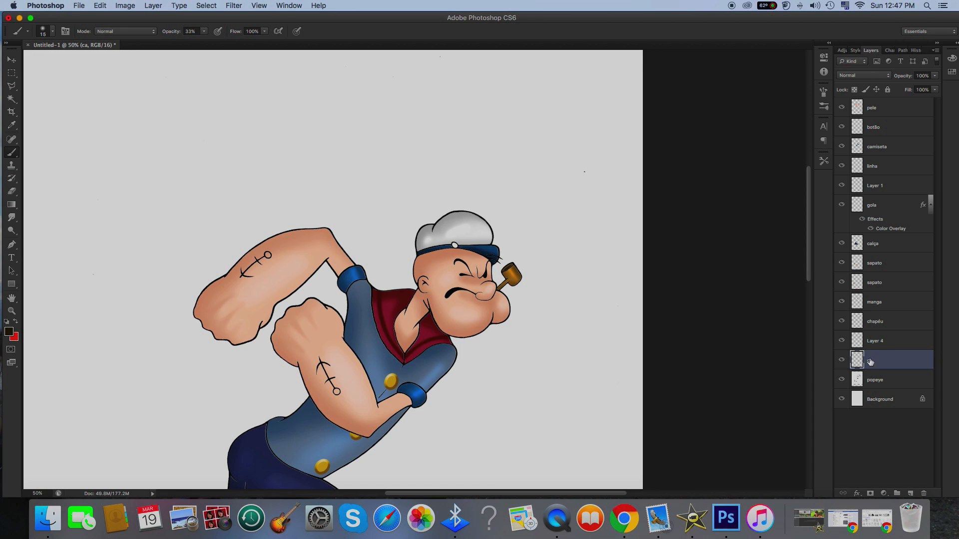
left_click(843, 341)
left_click(842, 341)
double_click(875, 342)
type("aba")
key("Return")
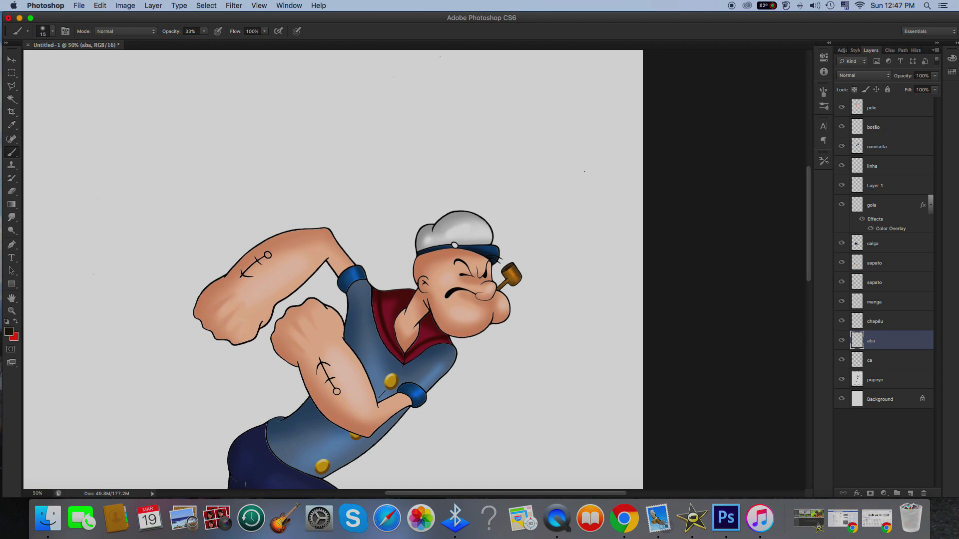
Select the white button on the hat band in the popeye layer with the Magic Wand and copy it to a new layer
left_click(870, 380)
left_click(14, 312)
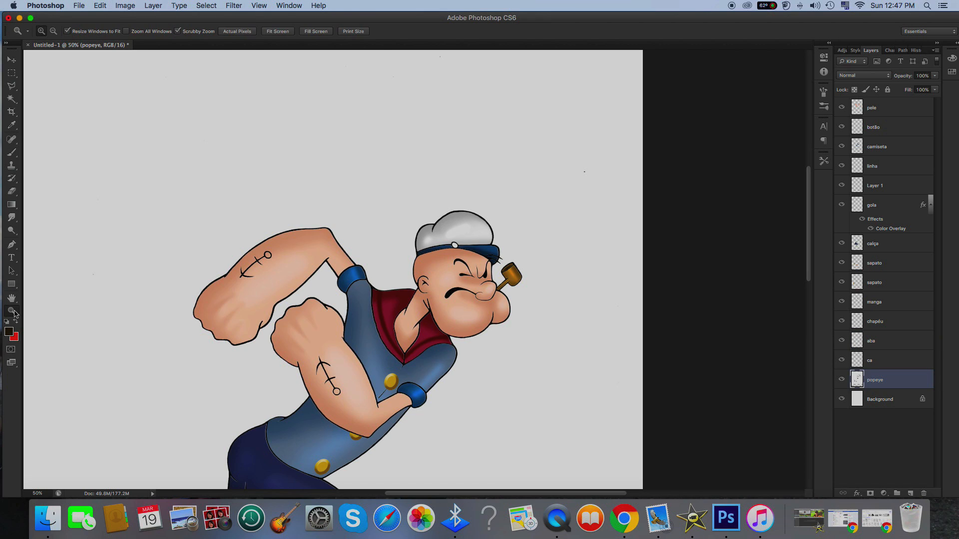
left_click(469, 253)
left_click(469, 252)
left_click(469, 252)
left_click(470, 252)
left_click(12, 100)
left_click(385, 213)
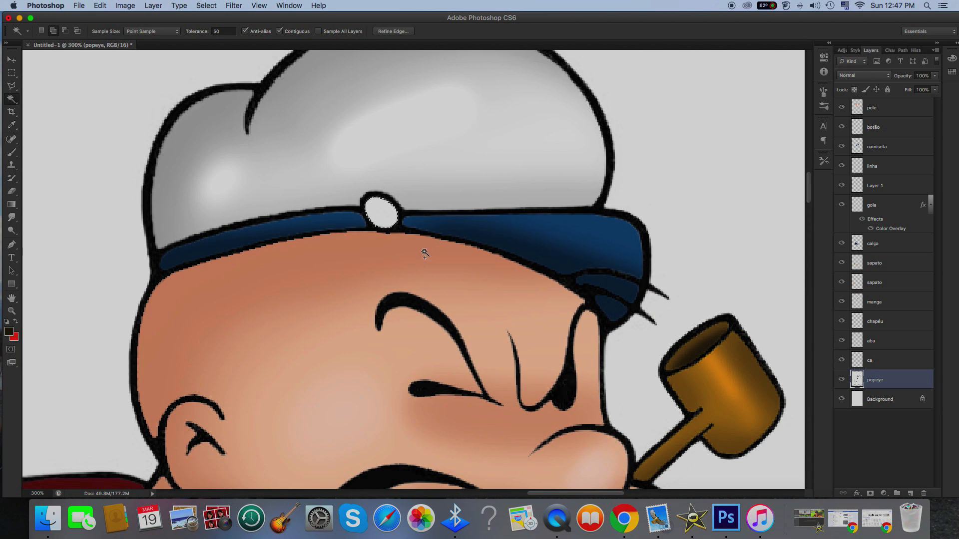
key("super+v")
Apply a golden yellow e6cb4e Color Overlay to the hat button's layer
left_click(856, 494)
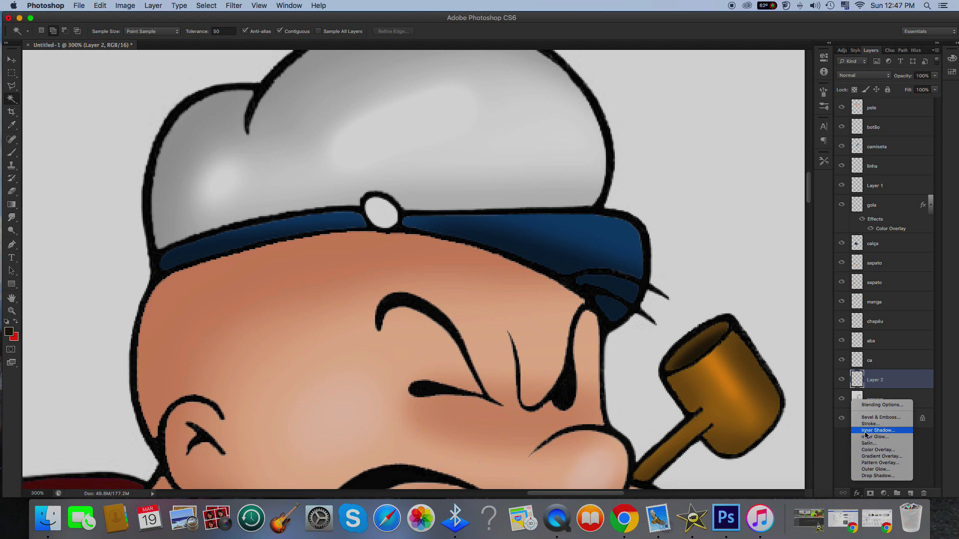
left_click(871, 450)
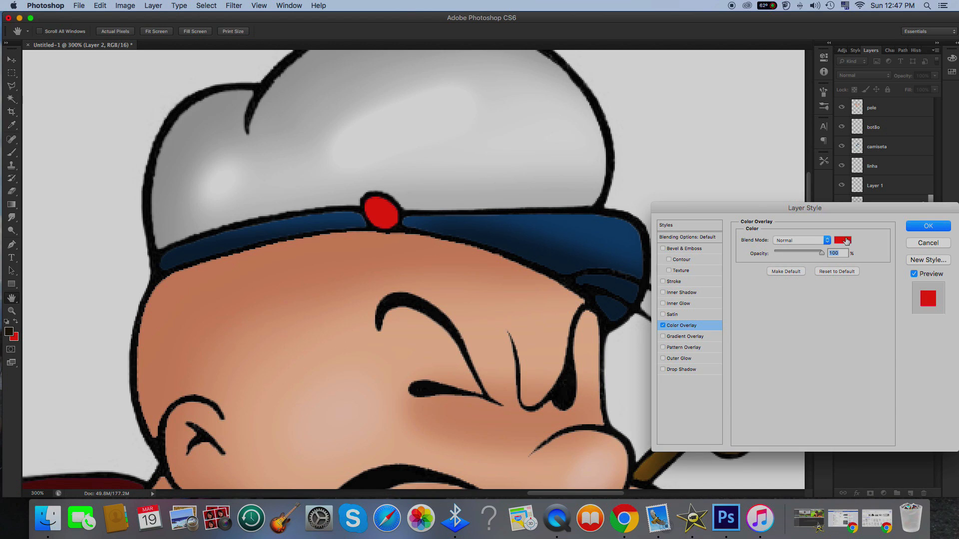
left_click(844, 240)
left_click(807, 349)
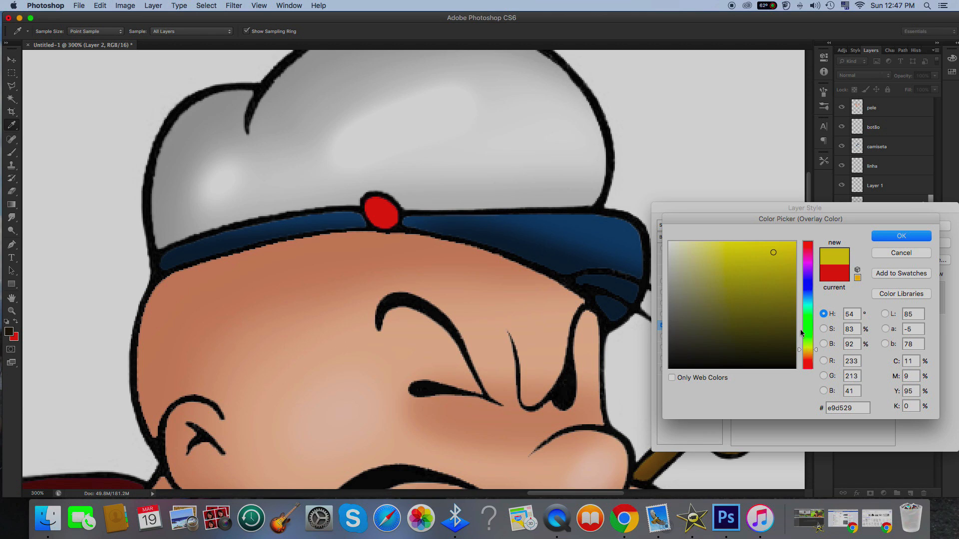
left_click_drag(757, 252, 760, 281)
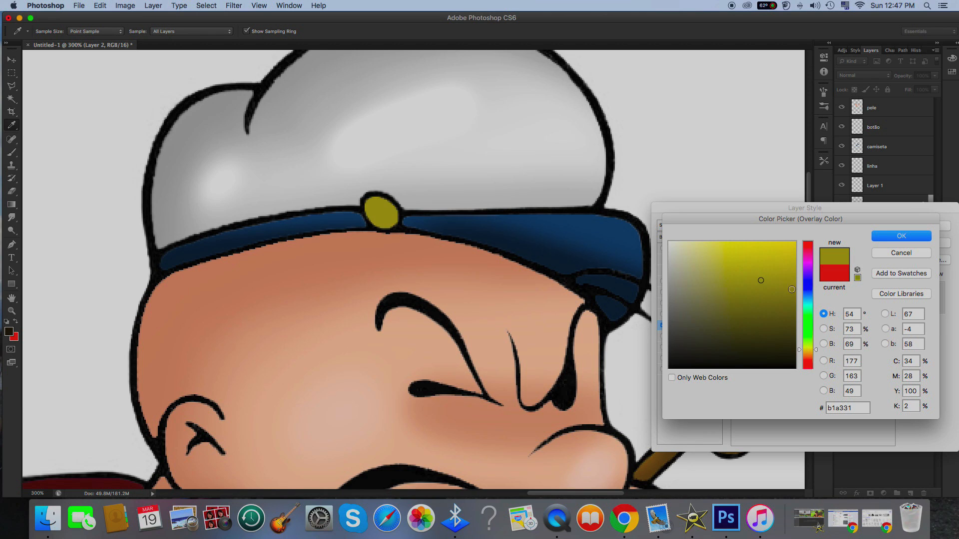
left_click_drag(799, 351, 799, 356)
left_click_drag(747, 254, 752, 254)
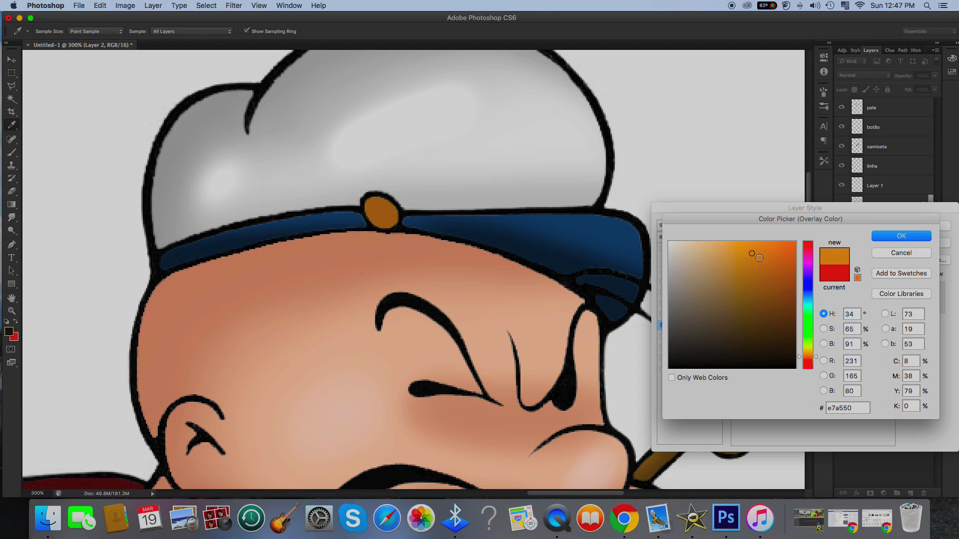
left_click_drag(799, 357, 799, 353)
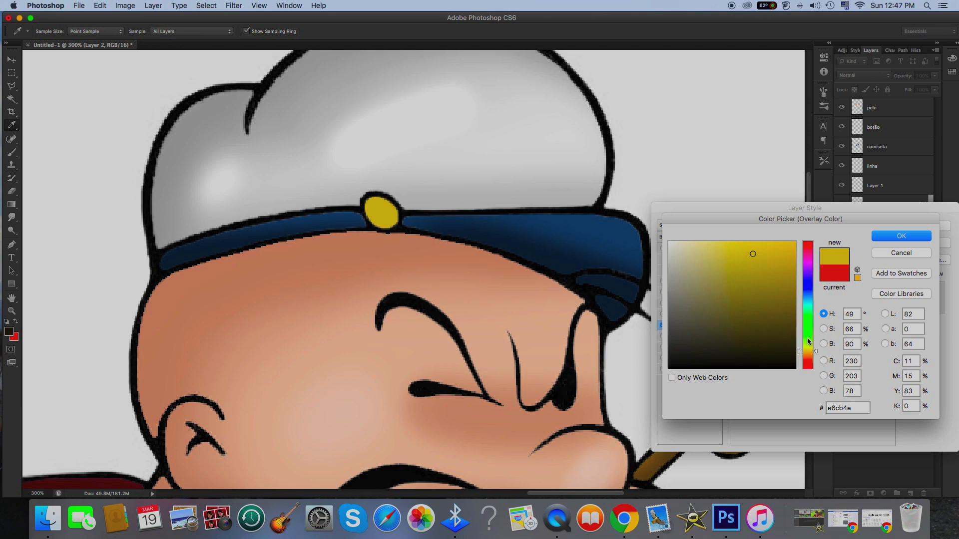
left_click(897, 238)
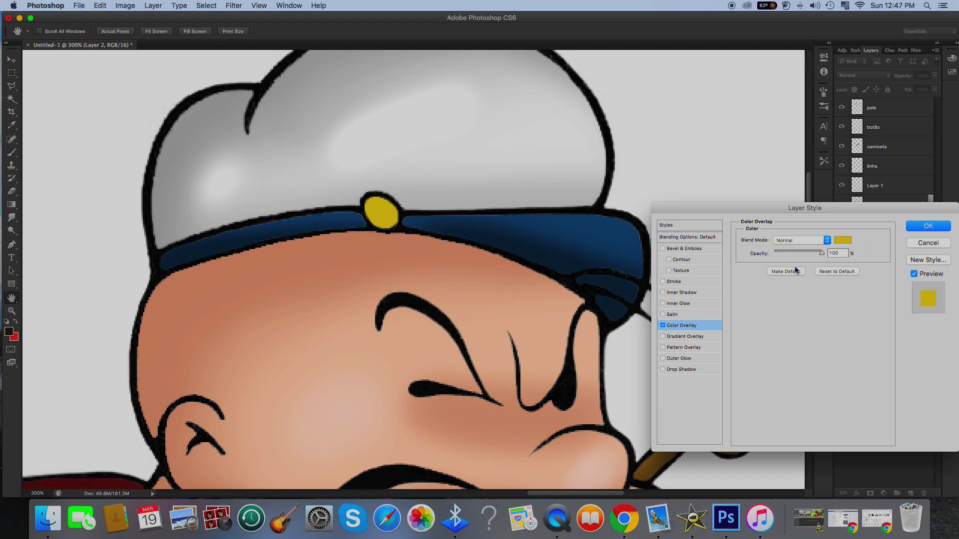
Add an Inner Bevel to the hat button with 365% depth, 4 px size and a dark brown shadow colour
left_click(701, 251)
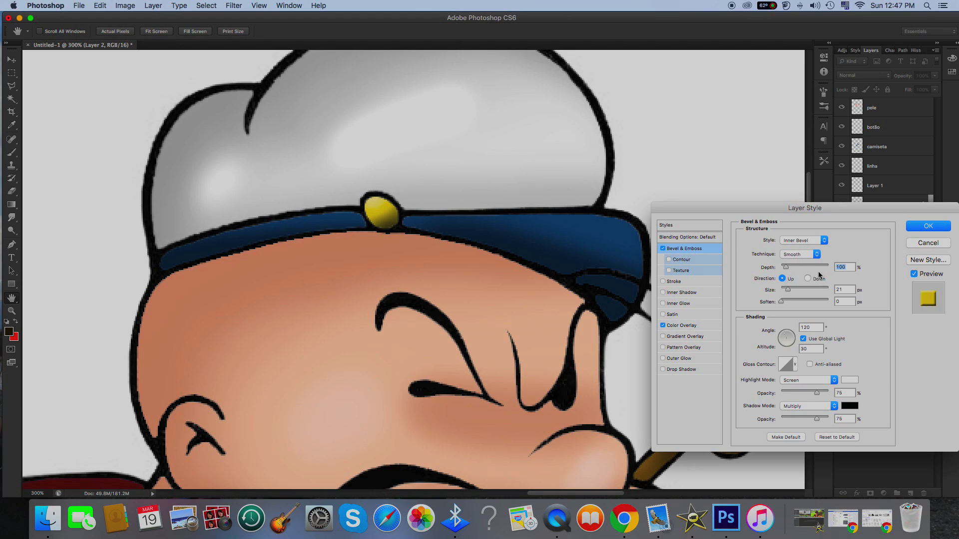
left_click_drag(787, 267, 782, 290)
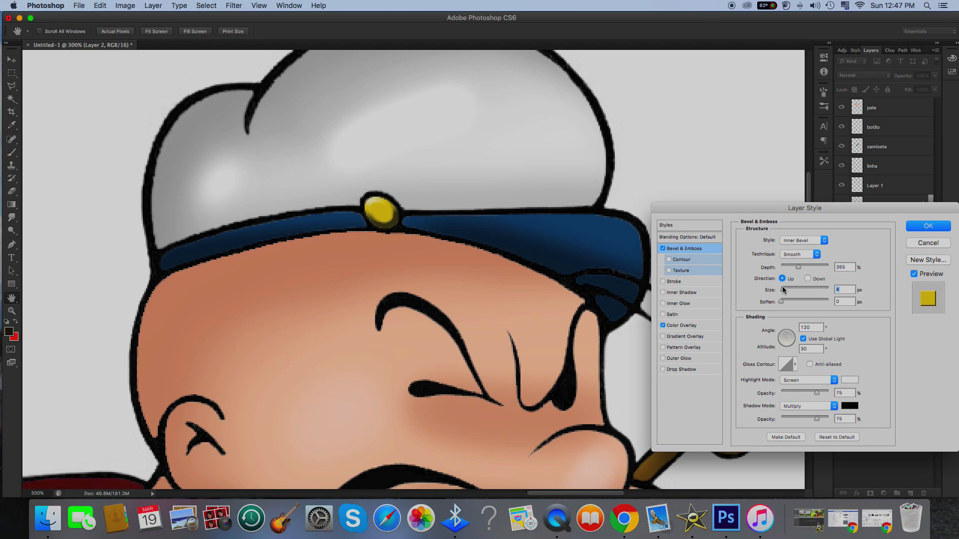
left_click(850, 407)
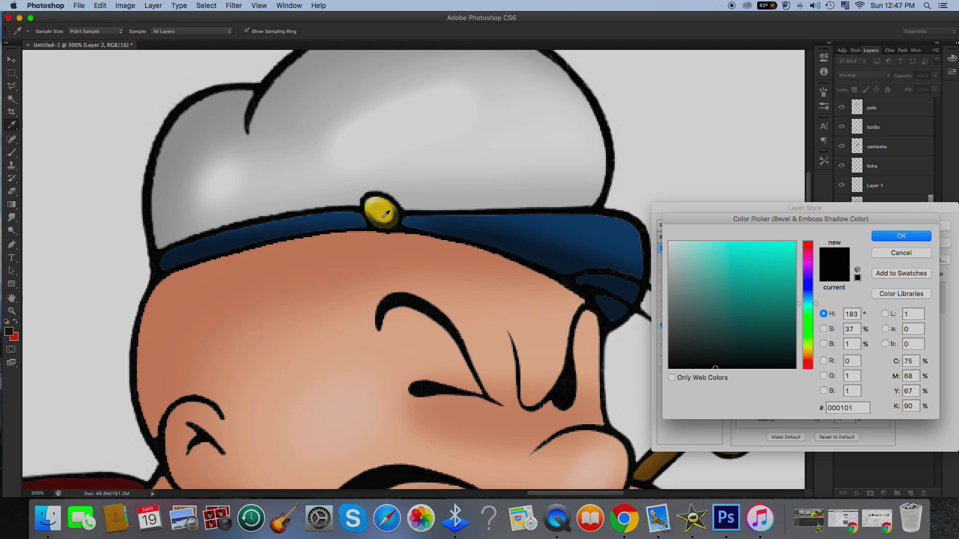
left_click(803, 352)
left_click(783, 324)
left_click_drag(798, 351, 799, 355)
left_click(788, 309)
left_click(790, 318)
left_click(914, 237)
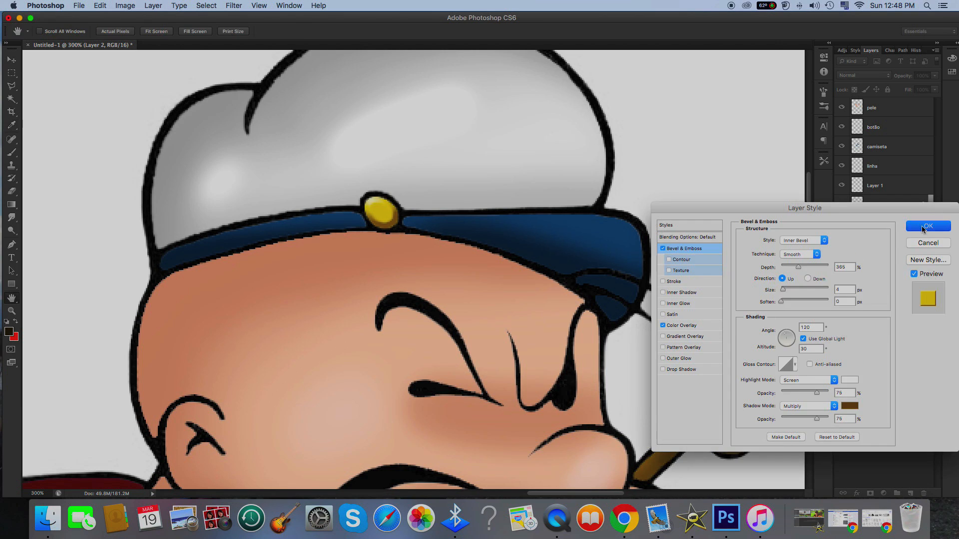
left_click(924, 226)
Examine the whole coloured figure for parts that still need shading
key("w")
key("ctrl+minus")
key("ctrl+minus")
key("ctrl+minus")
key("ctrl+minus")
key("ctrl+minus")
key("ctrl+minus")
key("ctrl+minus")
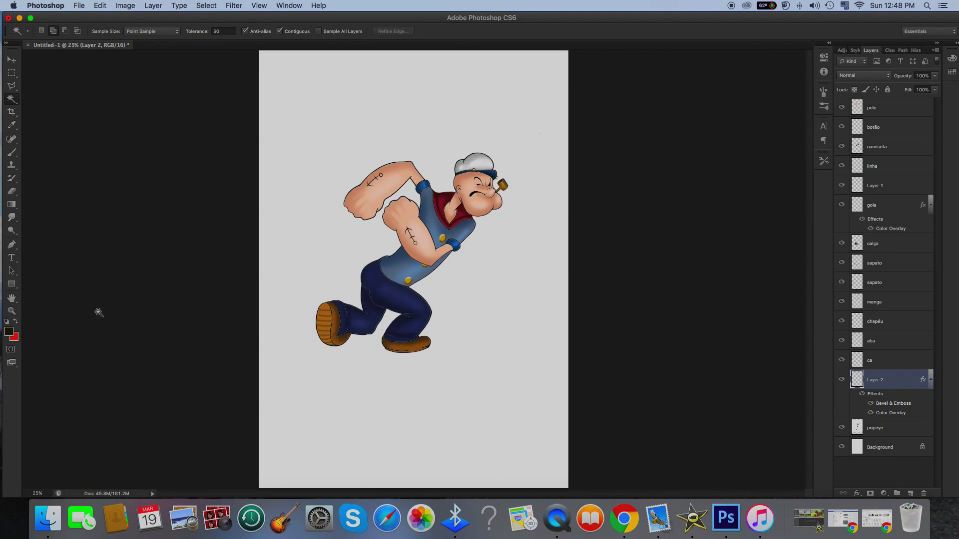
left_click(12, 311)
left_click(413, 182)
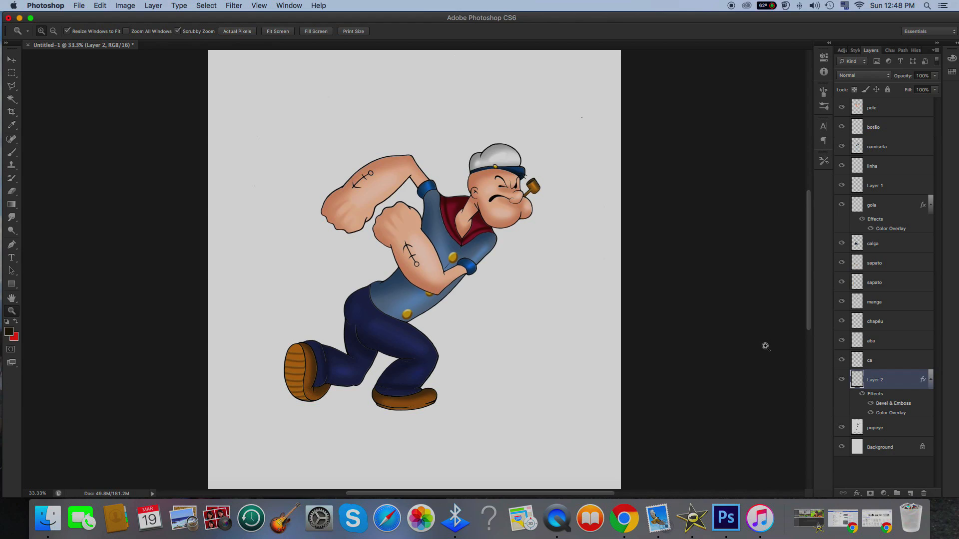
left_click(425, 301)
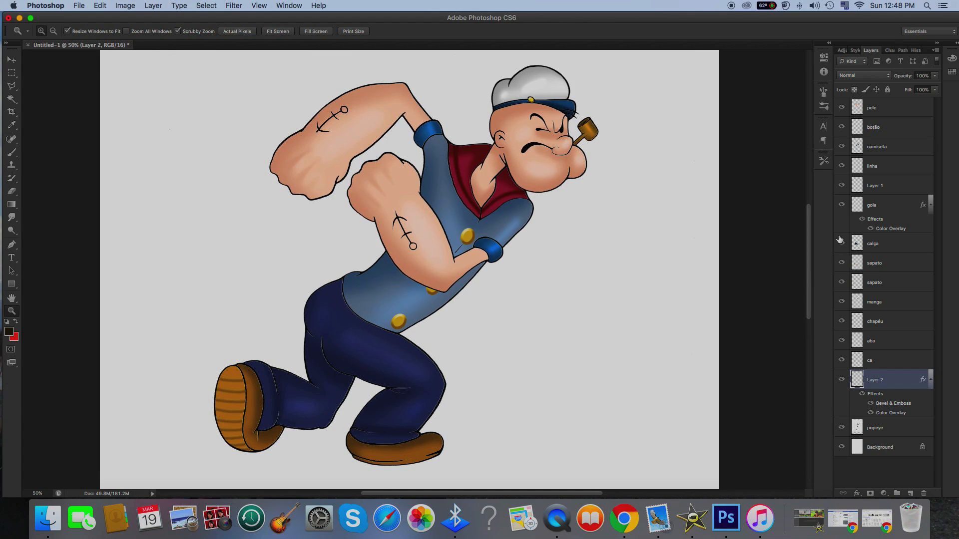
Add a new layer above camiseta and load the shirt's outline as a selection
left_click(842, 146)
left_click(842, 146)
left_click(872, 148)
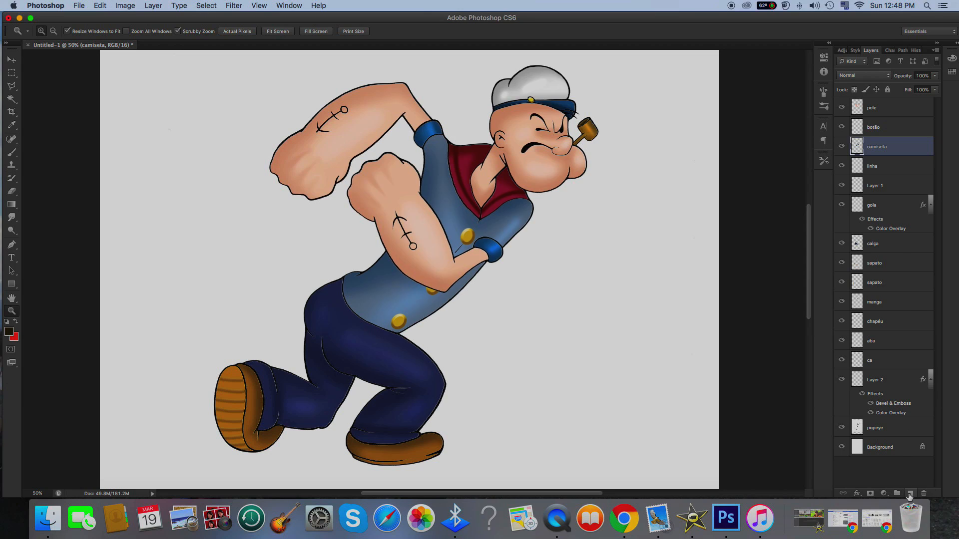
left_click(909, 495)
left_click(857, 168, "super")
Sample the shirt's blue as the foreground colour and darken it to a deep navy
left_click(12, 124)
left_click(430, 185)
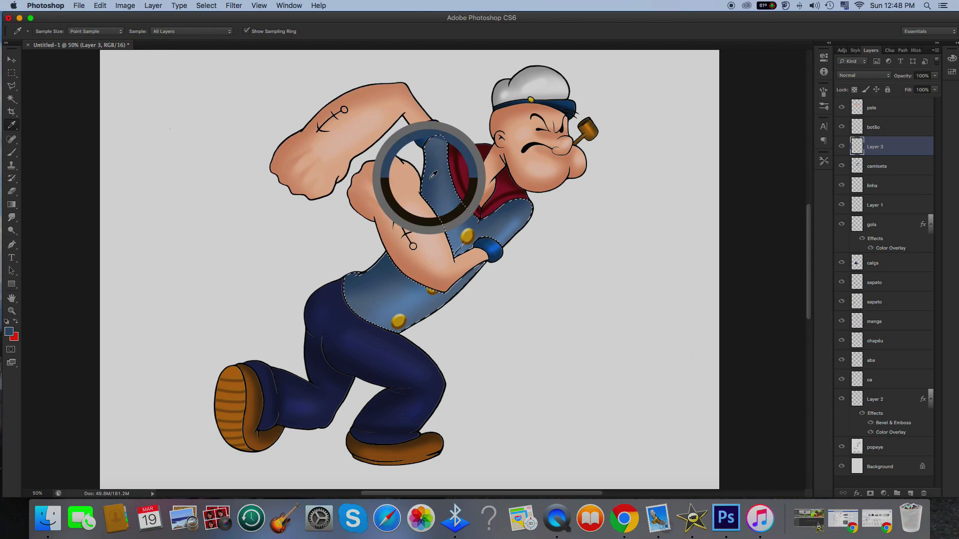
left_click(8, 331)
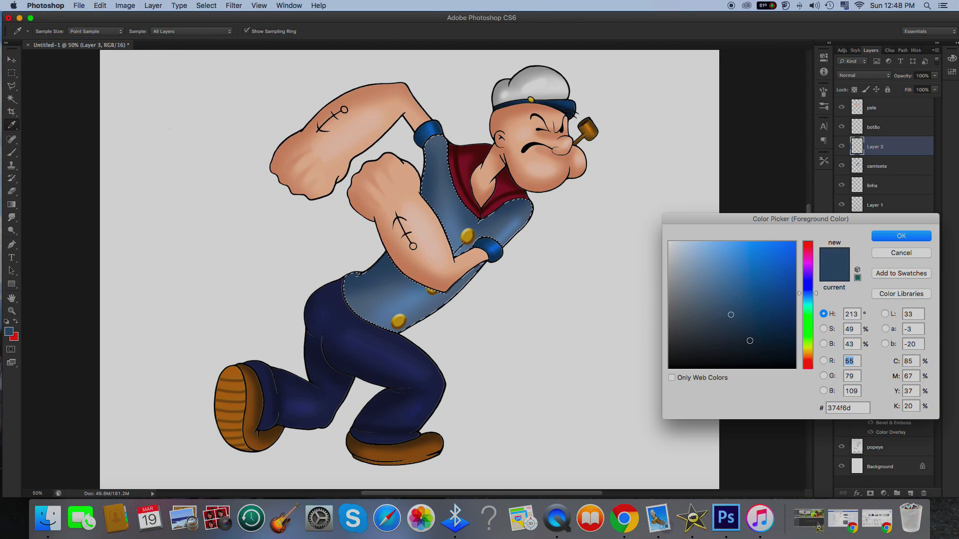
left_click(749, 341)
left_click(885, 237)
Paint the shirt's dark front seam between the buttons with a soft 15 px brush at 33% opacity
left_click(11, 311)
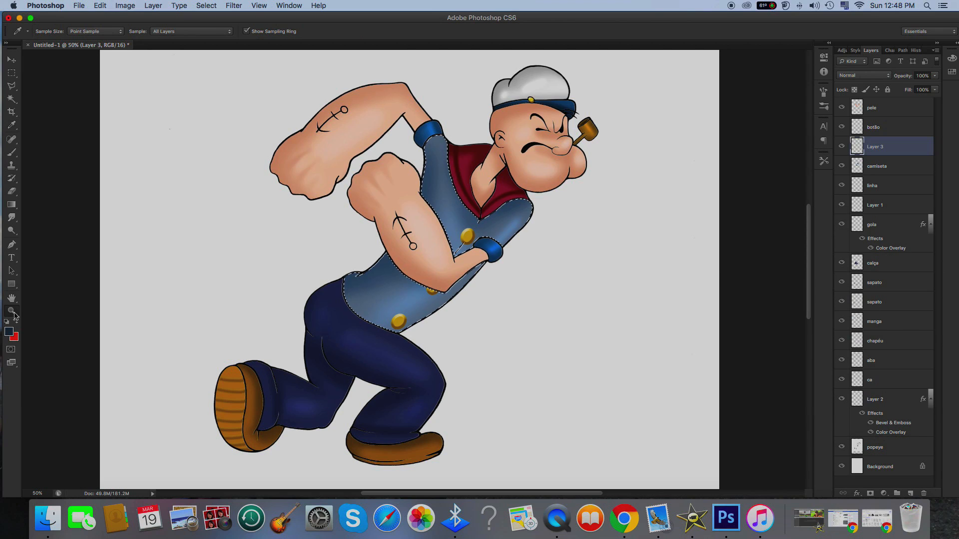
left_click(432, 307)
left_click(12, 152)
left_click(45, 32)
left_click_drag(27, 63, 22, 62)
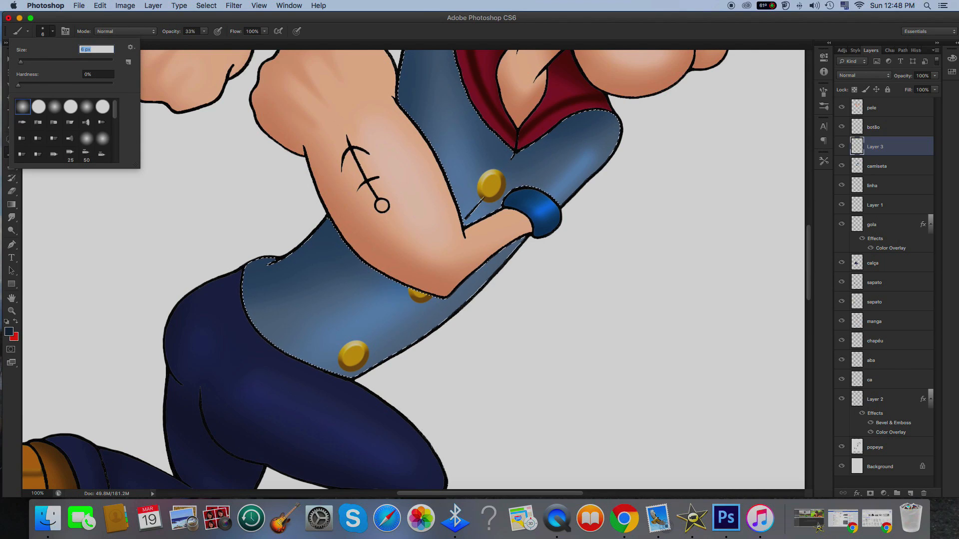
left_click_drag(22, 64, 25, 63)
left_click_drag(432, 284, 329, 367)
key("super+z")
key("alt+super+z")
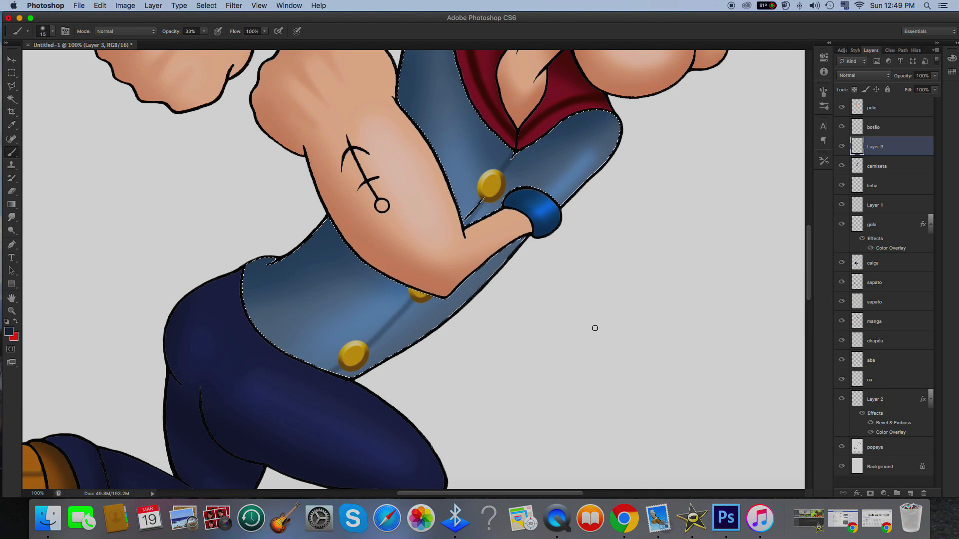
Clear the selection, merge the seam layer with the camiseta layer and name the merged layer camiseta
key("super+minus")
key("super+minus")
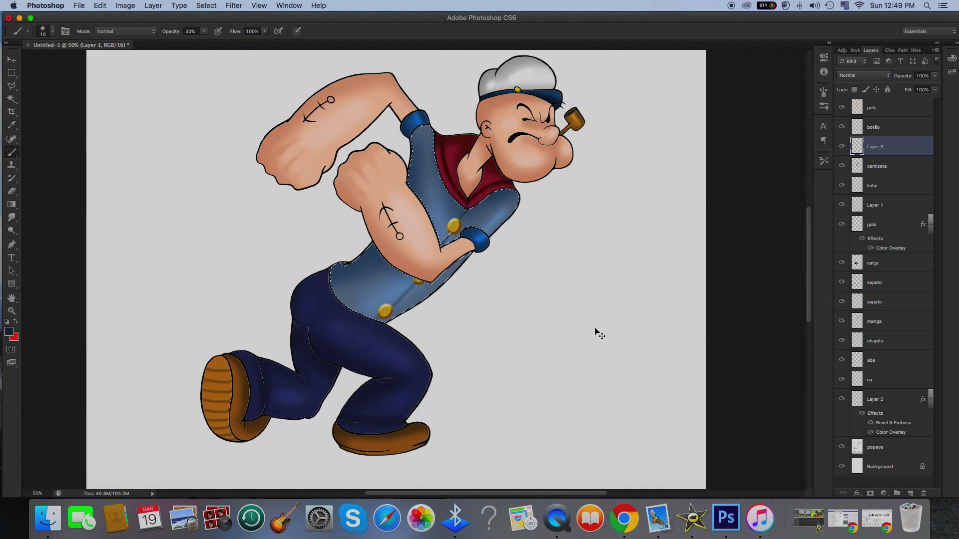
key("super+d")
left_click(881, 166, "shift")
right_click(883, 167)
left_click(819, 369)
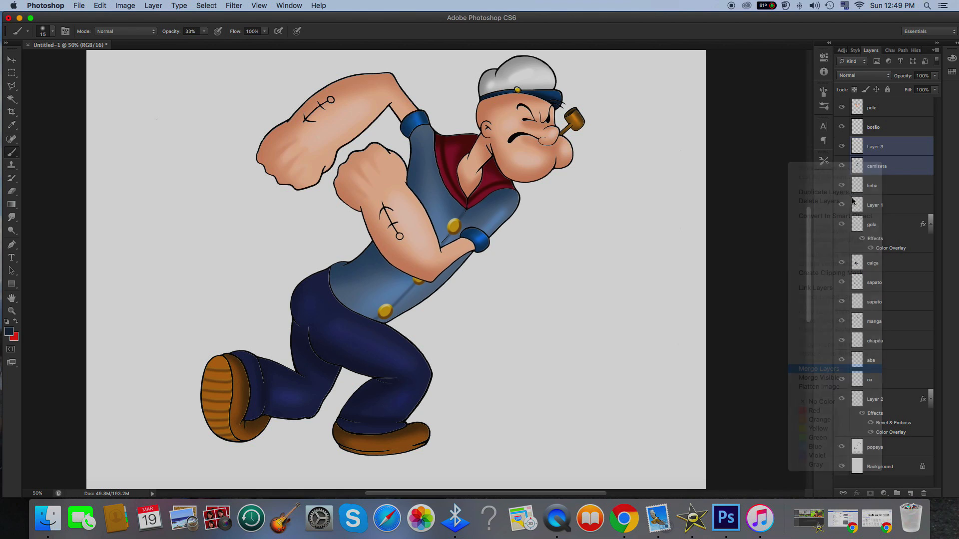
left_click(842, 148)
left_click(841, 148)
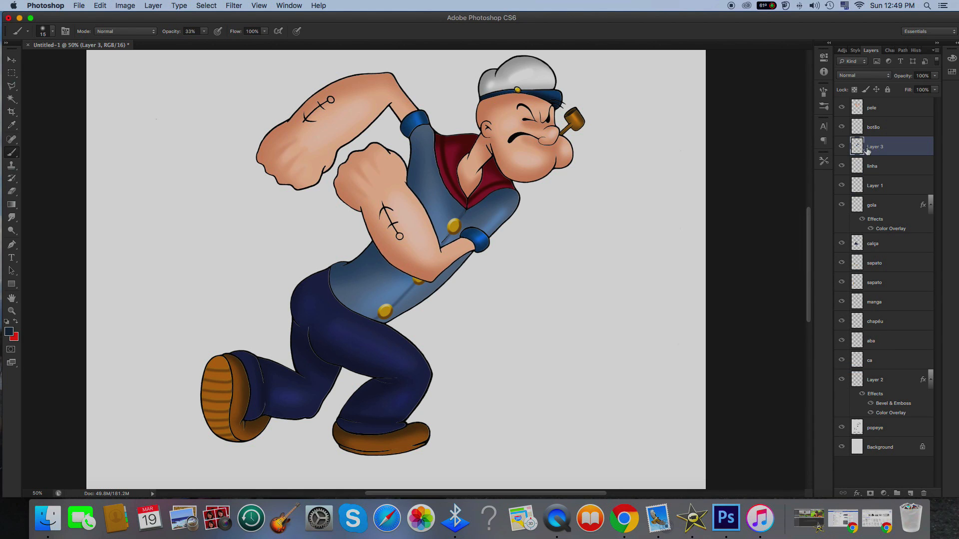
double_click(874, 147)
type("camiseta")
key("Return")
Set up the Dodge tool with a larger soft brush for brightening the shirt's highlights
left_click(11, 230)
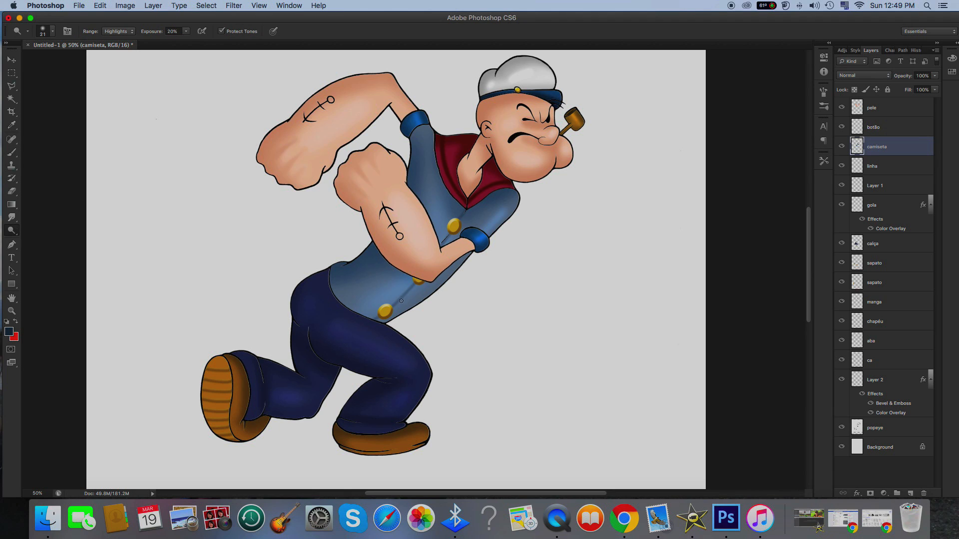
left_click(53, 32)
left_click_drag(46, 62, 60, 71)
left_click(402, 280)
key("super+z")
left_click(52, 31)
left_click(60, 62)
Try to brighten the shirt's torso and sleeve with Dodge strokes at 20% exposure
mouse_move(344, 302)
left_mouse_down()
mouse_move(415, 264)
mouse_move(336, 311)
mouse_move(409, 267)
mouse_move(351, 303)
left_mouse_up()
key("super+z")
key("super+z")
left_click_drag(510, 210, 475, 244)
key("super+z")
mouse_move(433, 177)
left_mouse_down()
mouse_move(434, 226)
mouse_move(430, 153)
mouse_move(437, 248)
left_mouse_up()
key("super+z")
left_click_drag(405, 285, 359, 303)
key("super+z")
mouse_move(432, 201)
left_mouse_down()
mouse_move(430, 148)
mouse_move(435, 240)
left_mouse_up()
key("super+z")
Brighten the highlights of the shirt's lower torso with the Dodge tool at 17% exposure
left_click(185, 31)
left_click_drag(185, 43, 184, 43)
left_click(367, 298)
mouse_move(392, 268)
left_mouse_down()
mouse_move(334, 308)
mouse_move(405, 272)
mouse_move(315, 317)
mouse_move(434, 256)
mouse_move(330, 315)
left_mouse_up()
key("super+z")
key("super+z")
key("super+z")
key("super+z")
left_click_drag(402, 270, 332, 307)
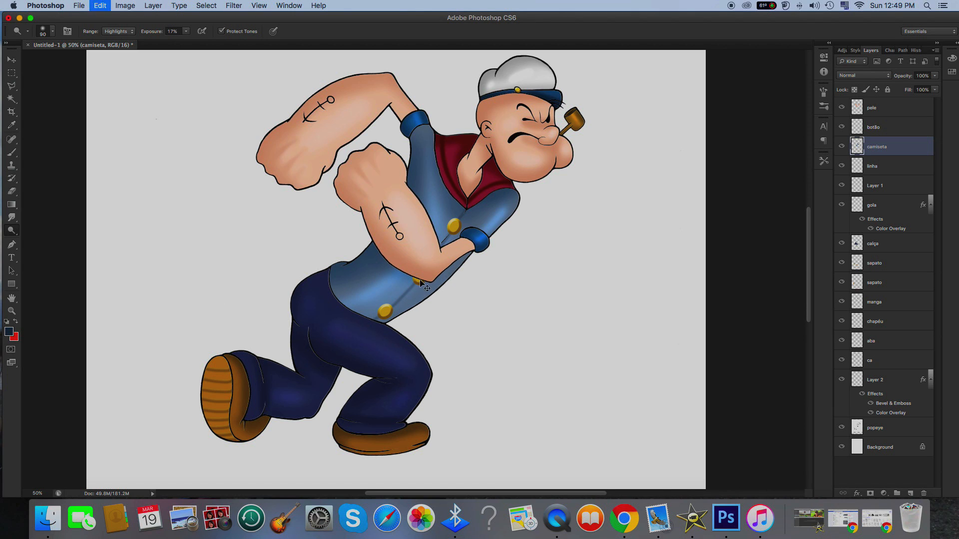
Try to darken the lower front of the shirt with a 92 px Burn brush at 37% exposure
left_click(12, 233)
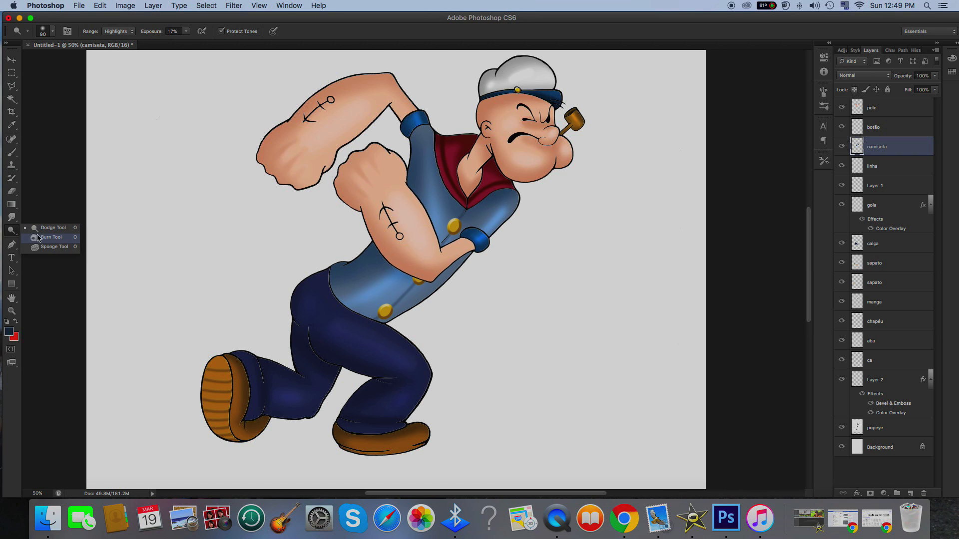
left_click(41, 240)
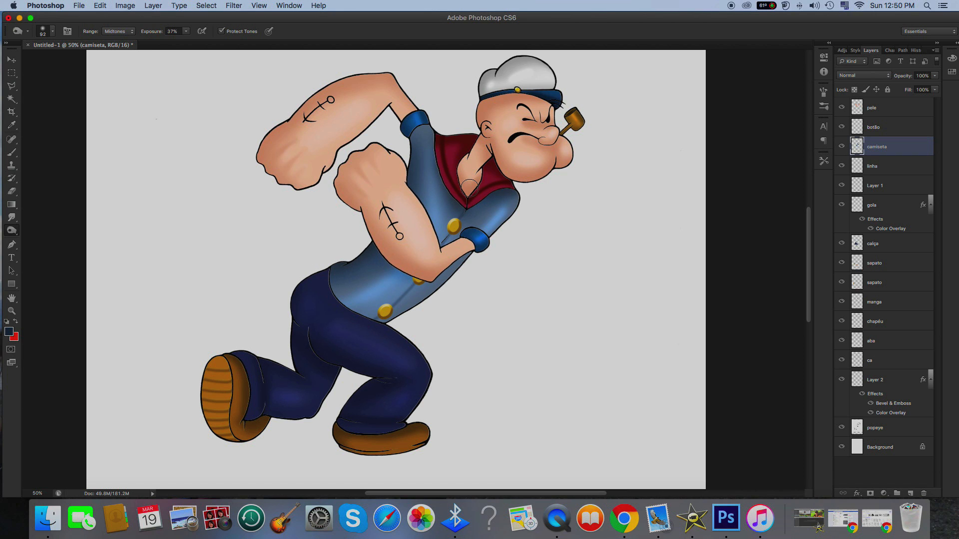
left_click_drag(424, 273, 368, 323)
key("super+z")
Try to darken the shirt's front edge with several Burn strokes, using a smaller 64 px brush
left_click(52, 31)
left_click_drag(53, 60, 48, 61)
mouse_move(463, 209)
left_mouse_down()
mouse_move(394, 309)
mouse_move(359, 333)
left_mouse_up()
key("super+z")
mouse_move(408, 294)
left_mouse_down()
mouse_move(470, 211)
mouse_move(362, 330)
mouse_move(469, 205)
mouse_move(405, 289)
mouse_move(345, 333)
mouse_move(395, 304)
mouse_move(471, 197)
mouse_move(359, 336)
left_mouse_up()
key("super+z")
key("super+z")
key("super+z")
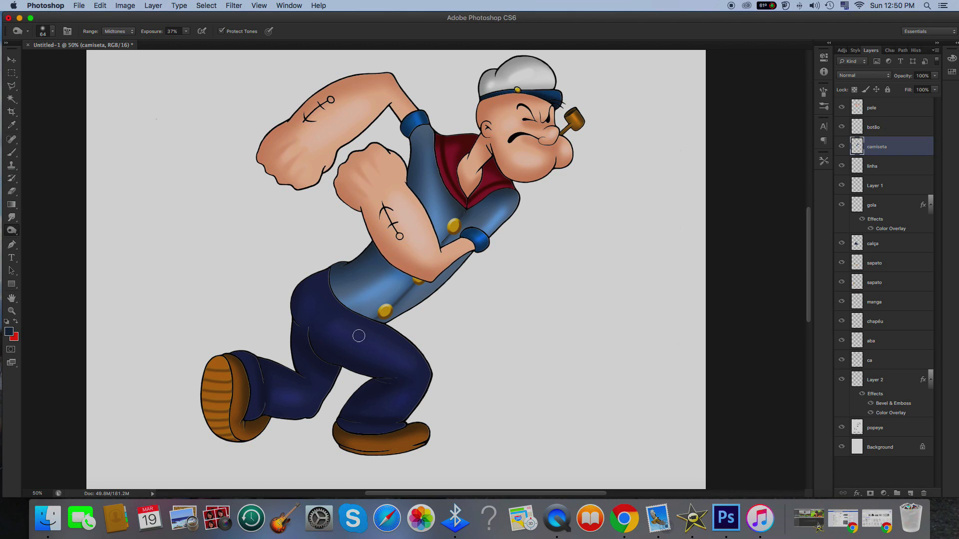
left_click_drag(455, 267, 365, 331)
key("super+z")
Merge all layers from pele down to popeye into one, leaving Background separate
key("super+minus")
key("super+minus")
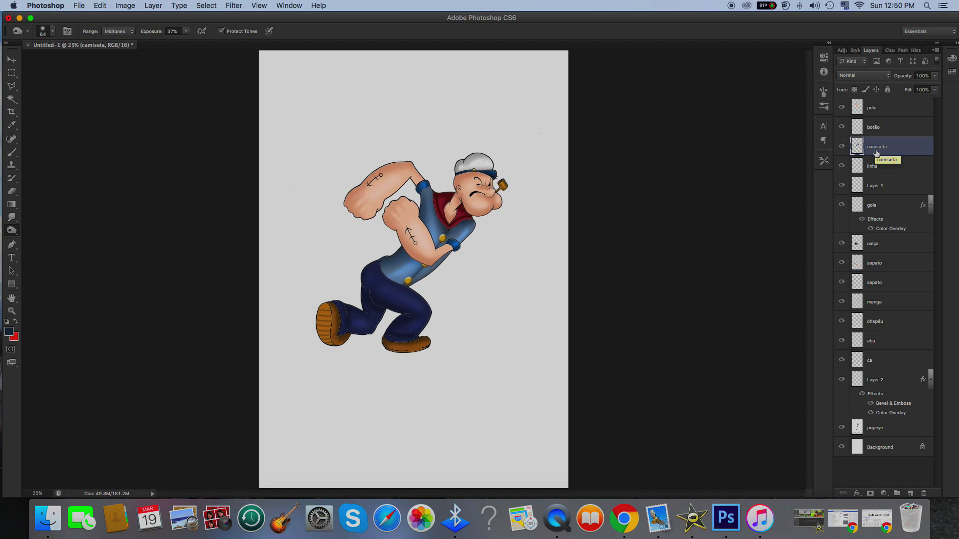
left_click(842, 428)
left_click(842, 428)
left_click(873, 428)
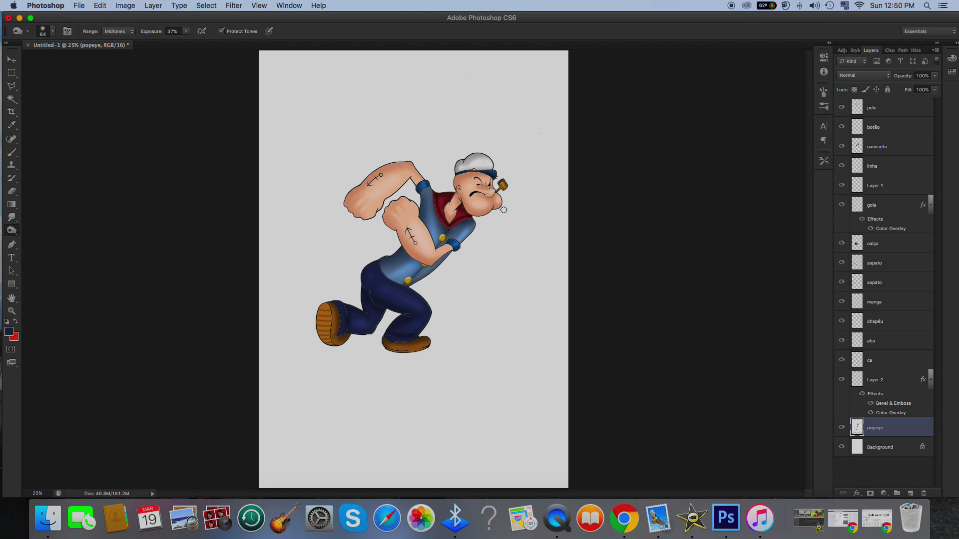
left_click(12, 60)
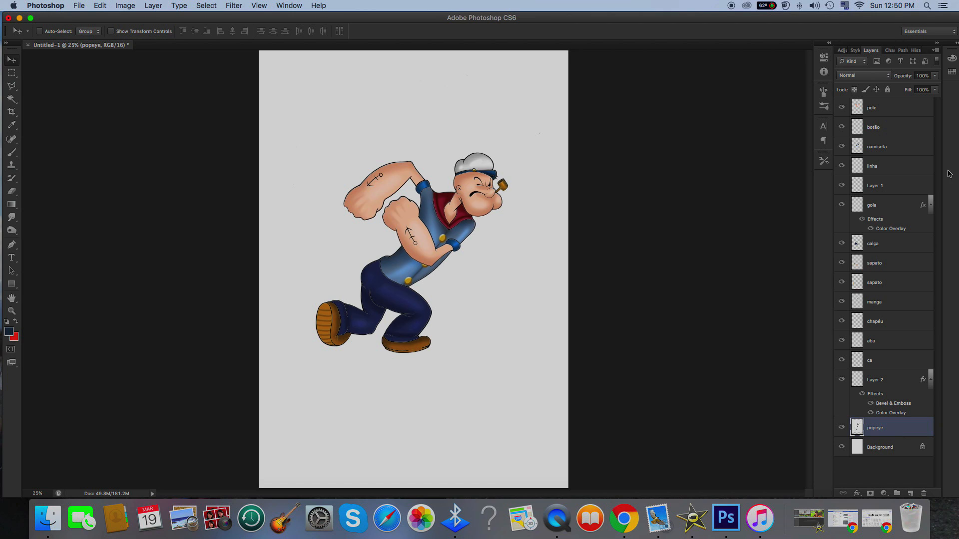
left_click(901, 112, "shift")
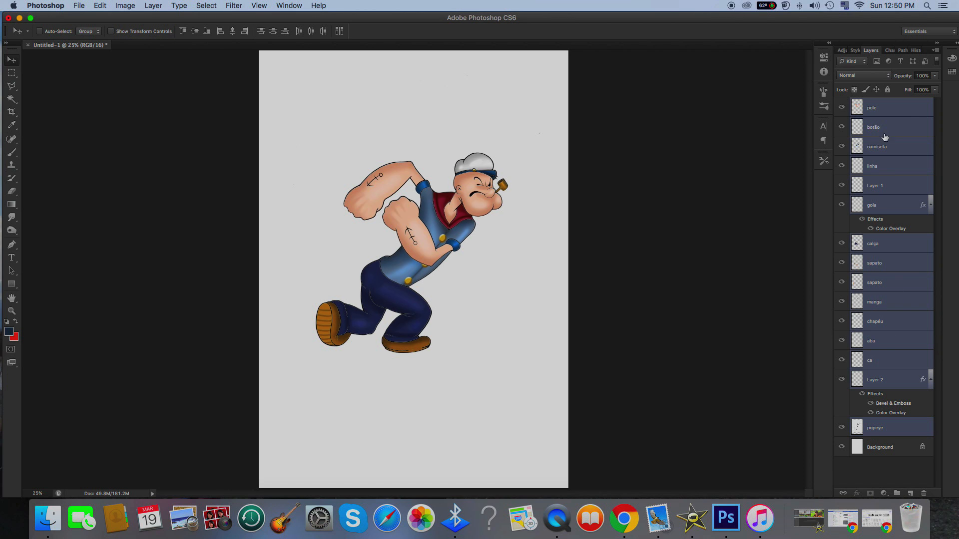
right_click(892, 132)
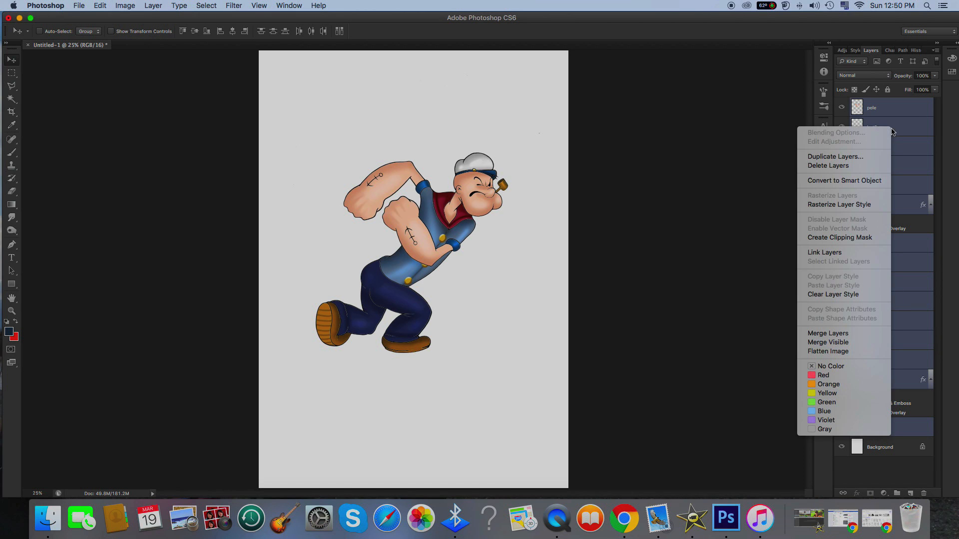
left_click(829, 333)
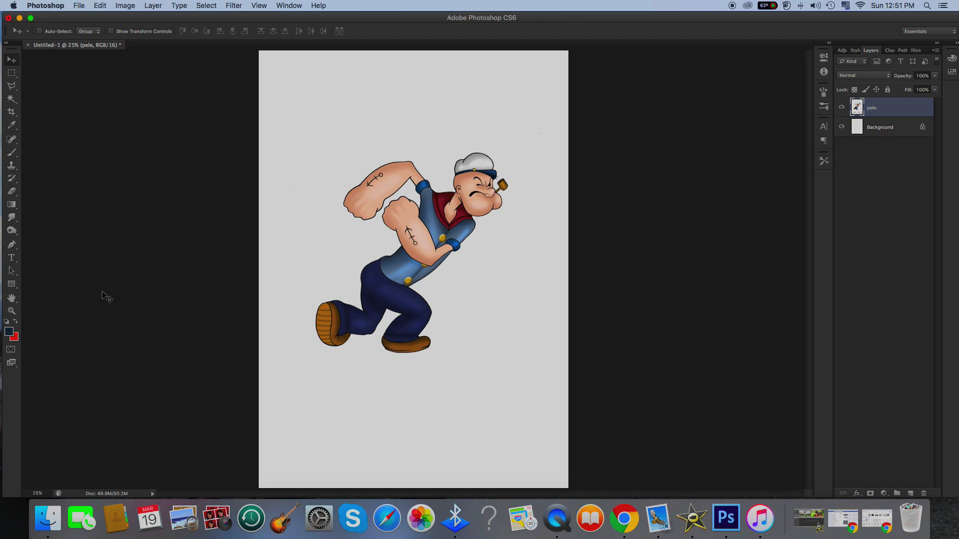
Delete the white area around Popeye on the pele layer using the Magic Wand at tolerance 50, and clear the selection
key("super+t")
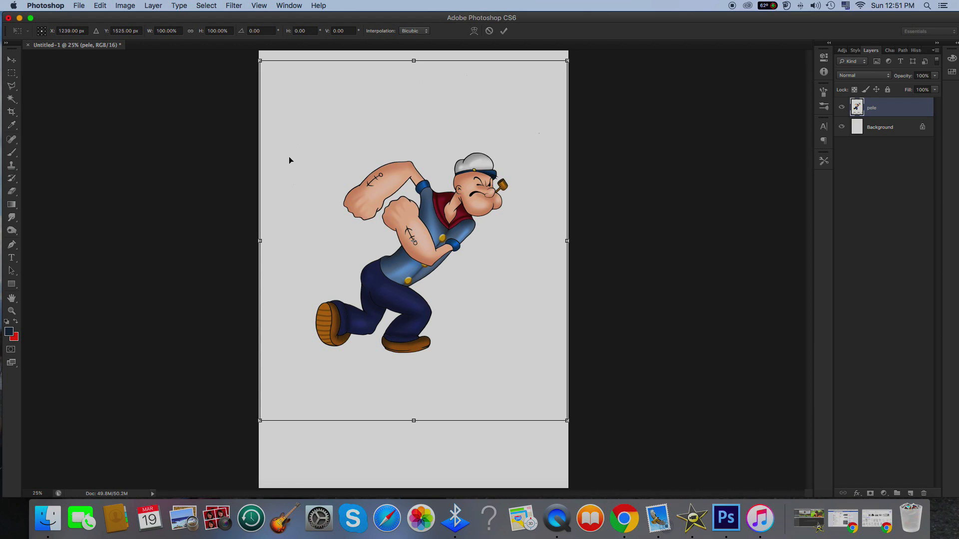
left_click(13, 101)
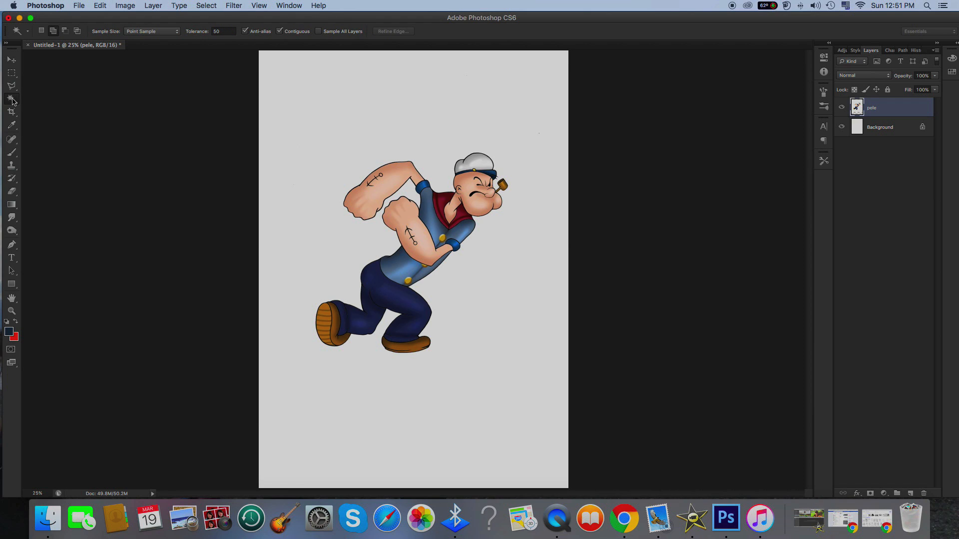
left_click(358, 125)
key("Delete")
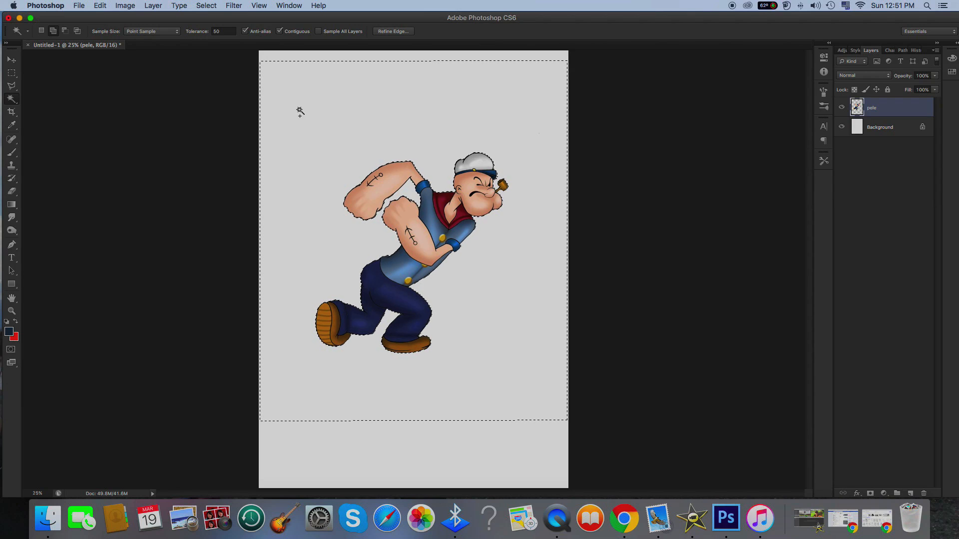
key("super+d")
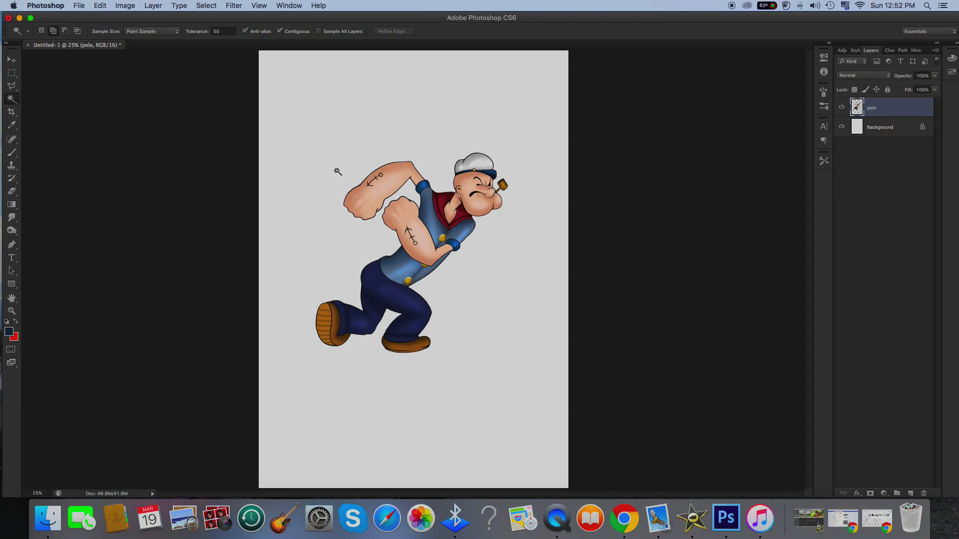
Clear stray pixels above Popeye with a full-width rectangular selection and check the layer's bounds with Free Transform
key("super+t")
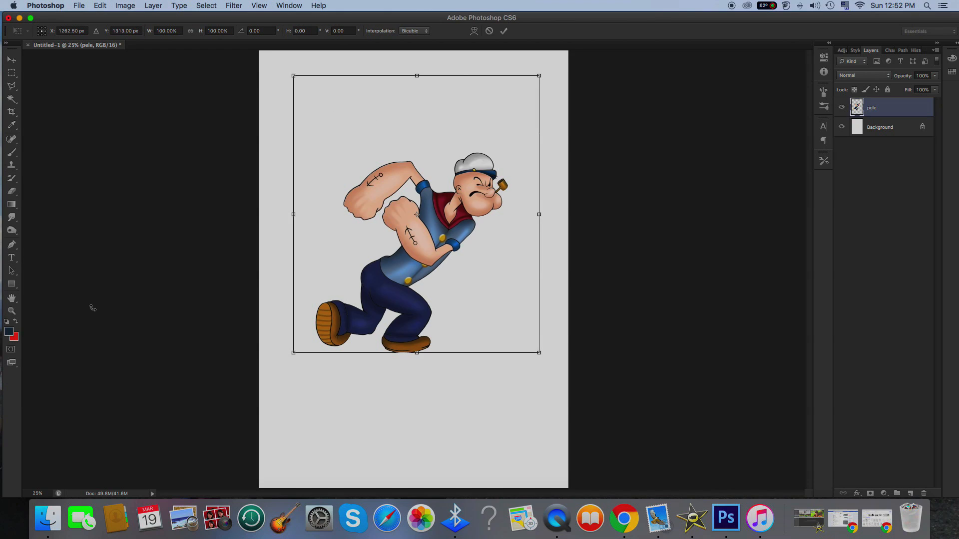
left_click(12, 59)
left_click_drag(10, 77, 33, 79)
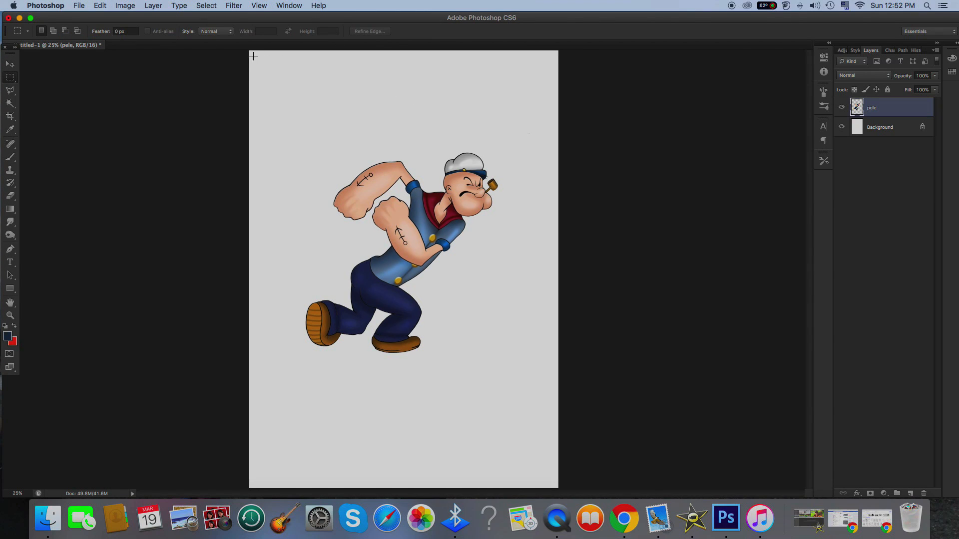
left_click_drag(249, 52, 558, 150)
key("super+d")
key("super+t")
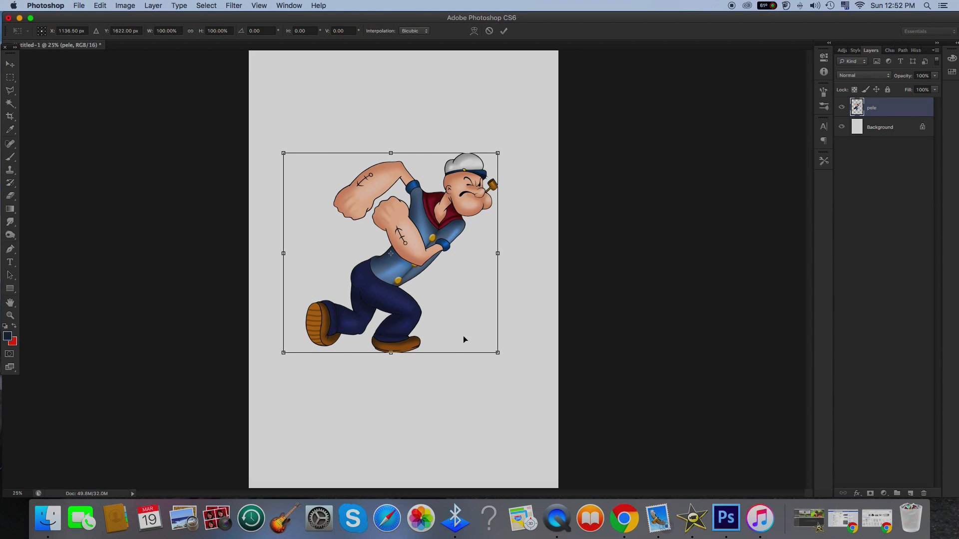
Clear stray pixels behind Popeye's raised rear shoe using a tall rectangular selection along the page's side, and deselect
left_click(10, 315)
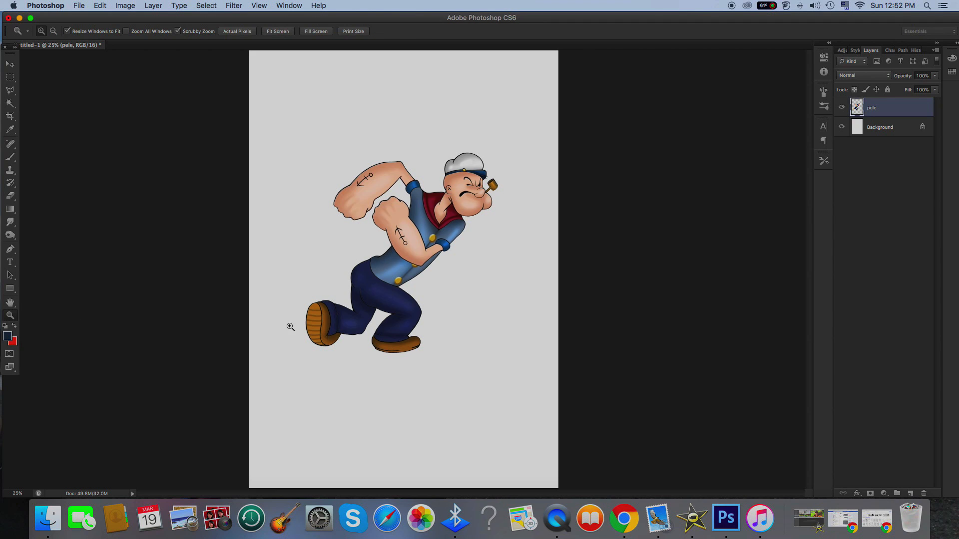
left_click(297, 324)
scroll(280, 301, "up", 3)
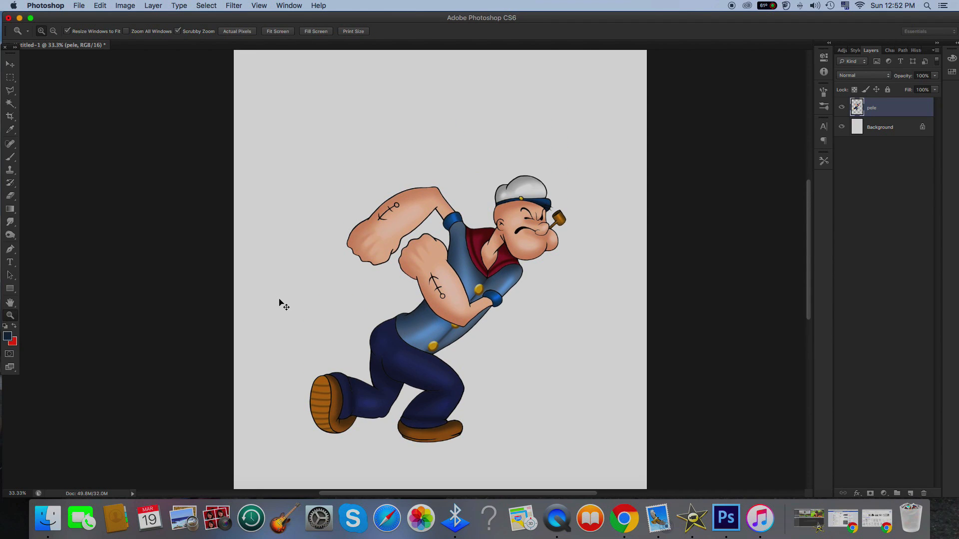
key("super+t")
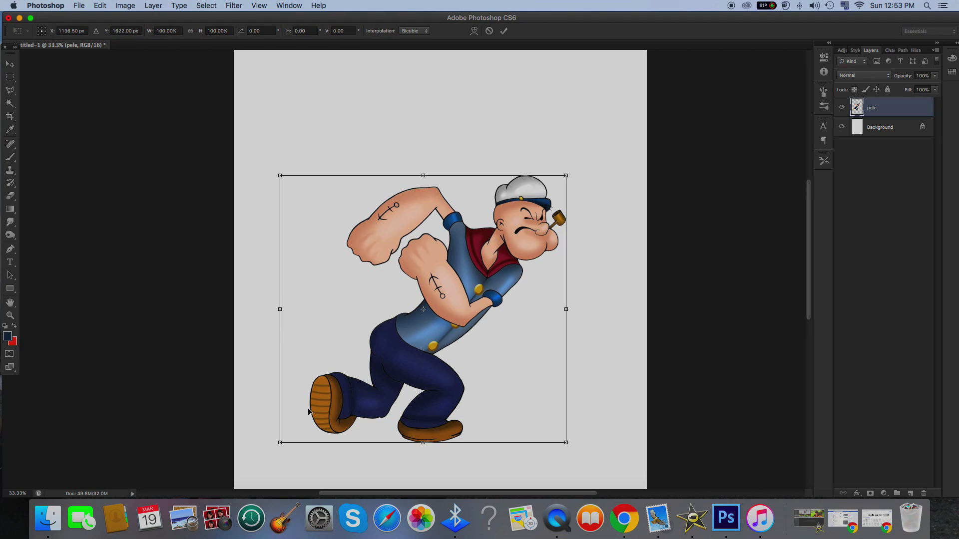
left_click(14, 81)
left_click_drag(236, 90, 307, 482)
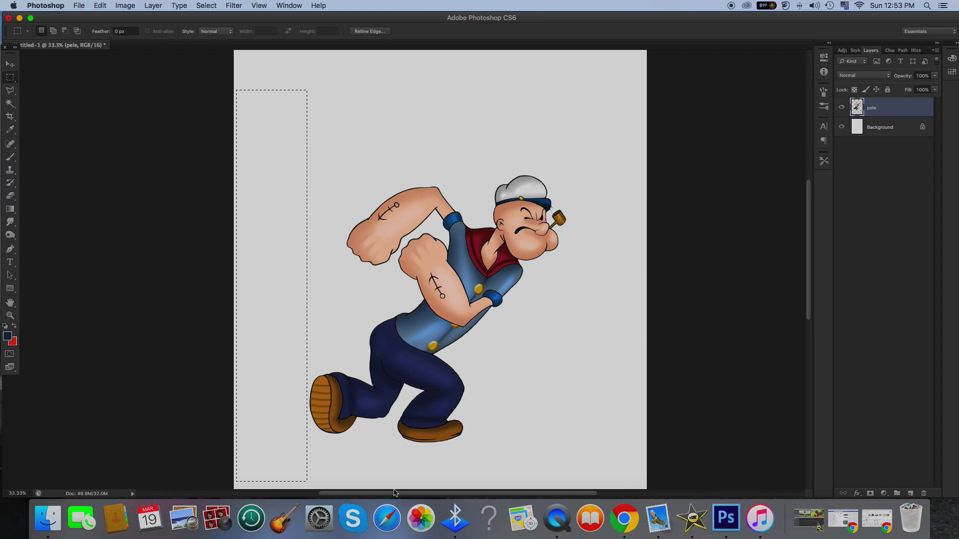
key("Right")
key("Right")
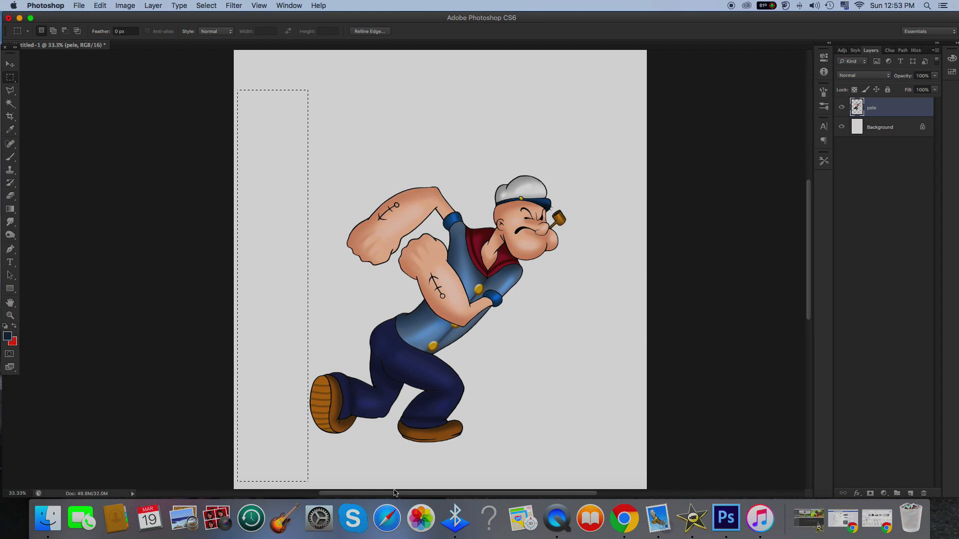
left_click(526, 431)
Try to enlarge Popeye proportionally to about 113% and tilt him by about 1.2° with Free Transform
key("super+t")
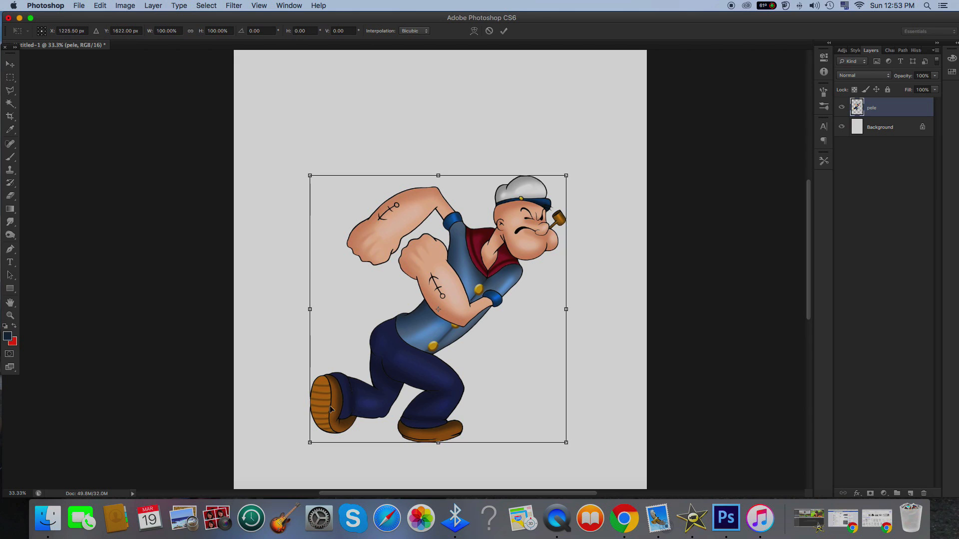
left_click_drag(476, 256, 410, 236)
key("super+minus")
key("super+minus")
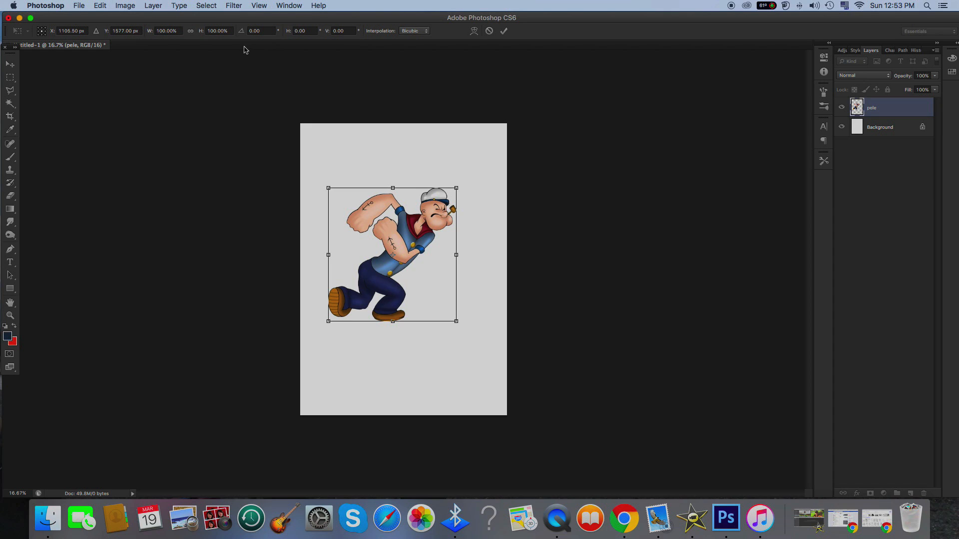
left_click_drag(455, 322, 455, 349)
left_click(191, 32)
left_click_drag(451, 331, 458, 363)
left_click_drag(490, 184, 477, 199)
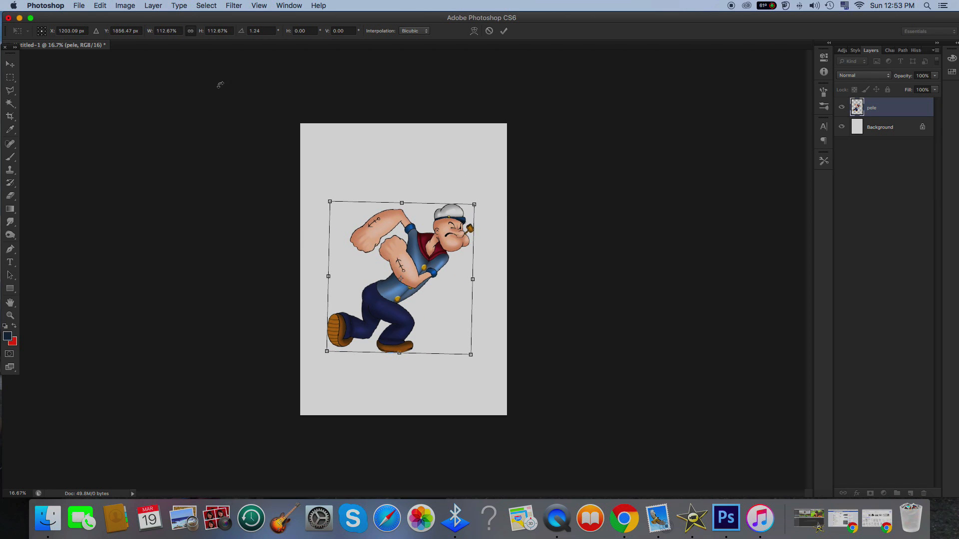
left_click(9, 65)
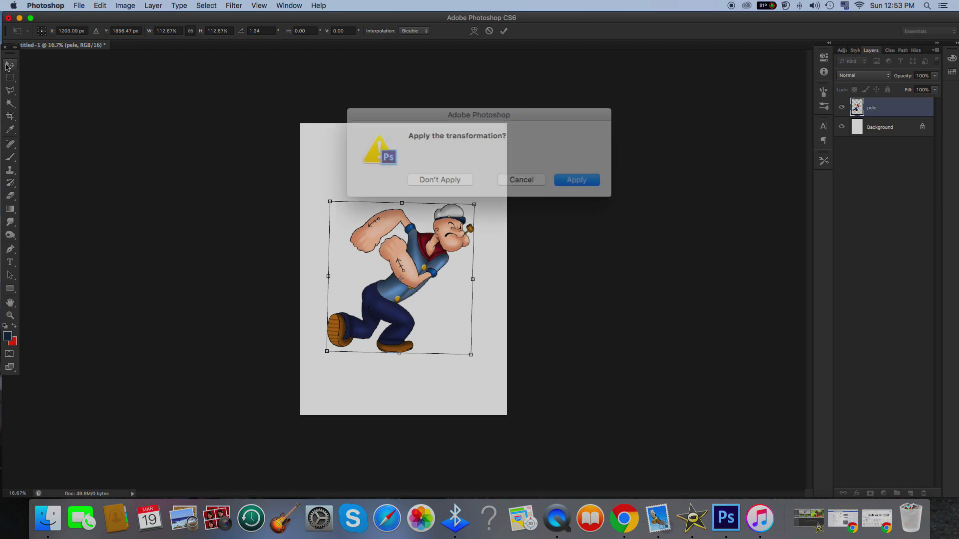
left_click(443, 176)
Move Popeye slightly down and to the right, nearer the middle of the page
left_click_drag(432, 230, 437, 243)
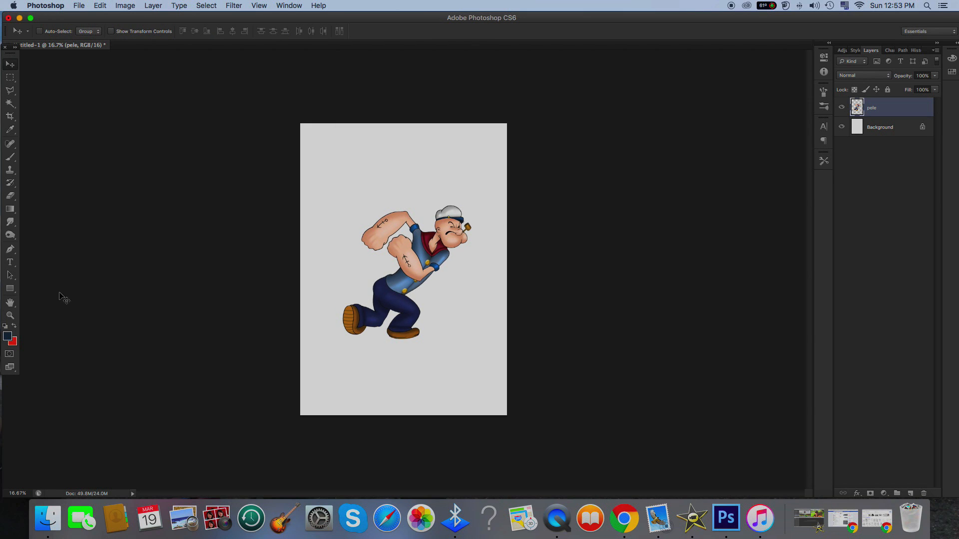
left_click(10, 315)
left_click(419, 272)
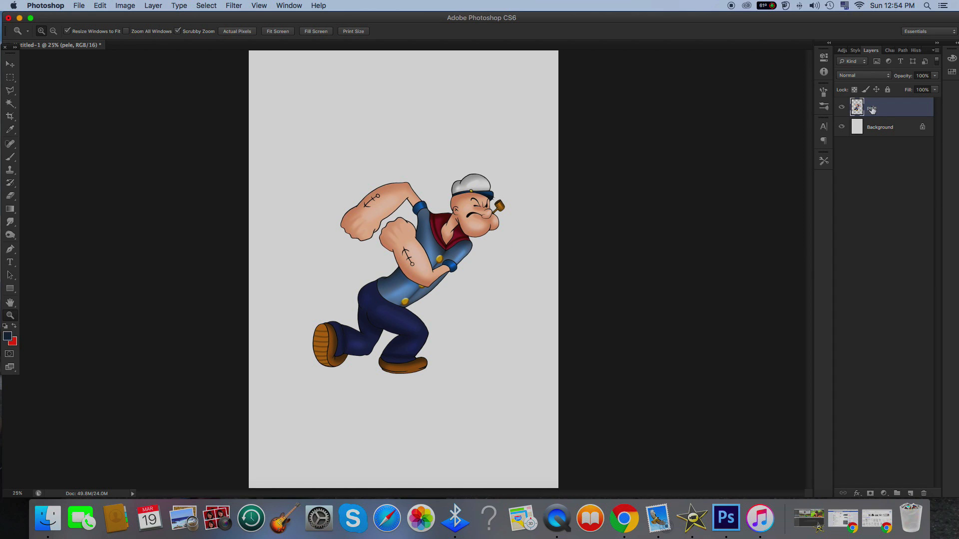
Brighten Popeye with a Levels adjustment, lowering the white input level to about 243 and comparing the preview before applying
left_click(124, 5)
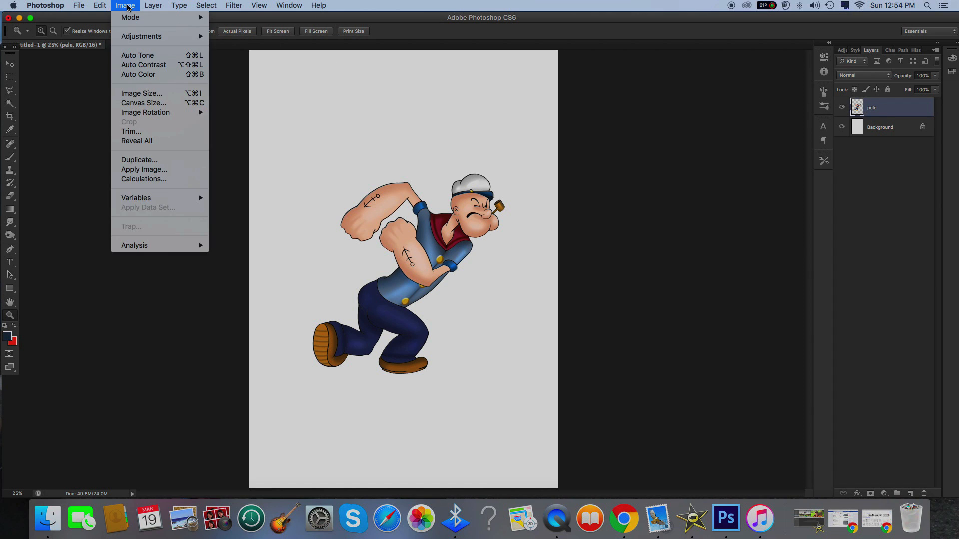
mouse_move(138, 40)
left_click(239, 47)
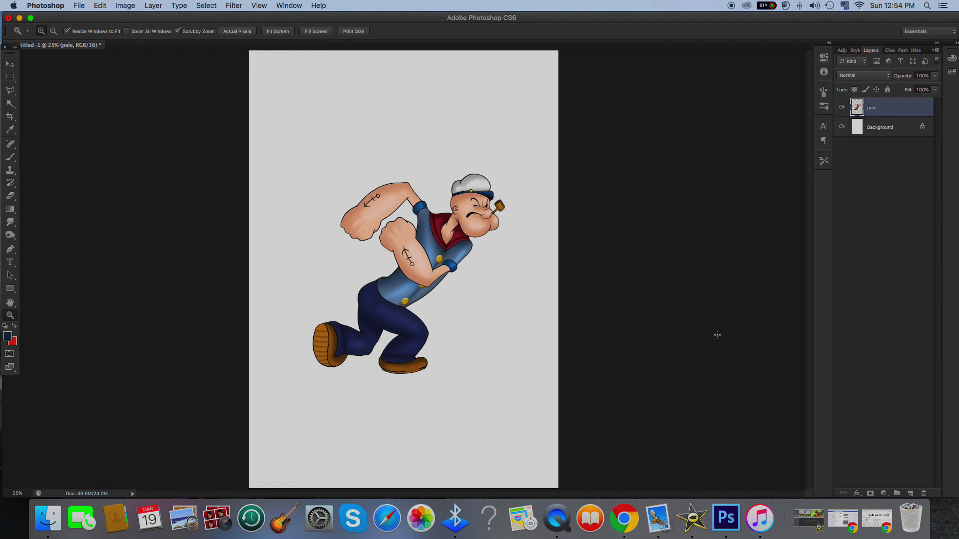
left_click_drag(701, 343, 704, 343)
left_click_drag(828, 343, 818, 344)
mouse_move(704, 343)
left_mouse_down()
mouse_move(717, 344)
mouse_move(701, 344)
left_mouse_up()
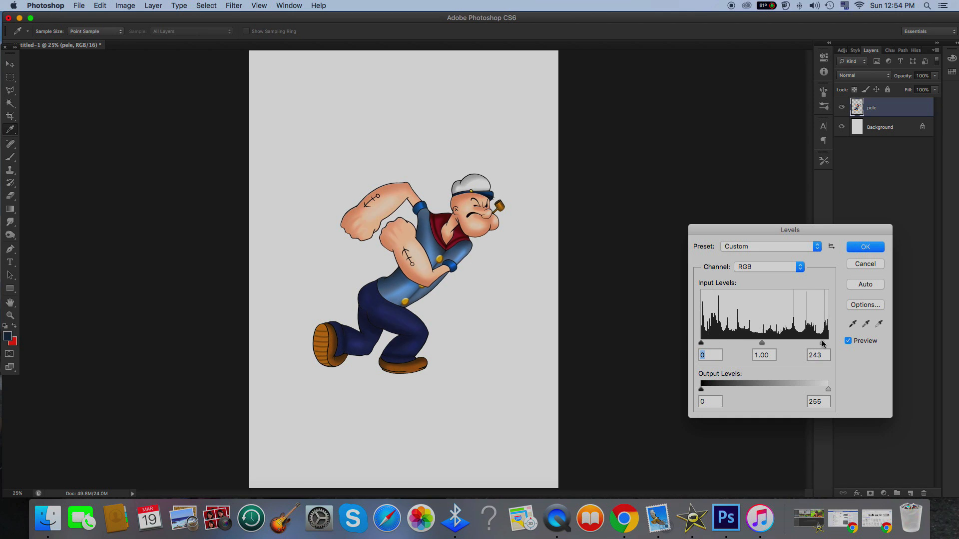
left_click_drag(822, 344, 821, 343)
left_click(848, 342)
left_click(847, 342)
left_click(847, 341)
left_click(847, 342)
left_click(861, 247)
Move Popeye a little to the right and up on the page
key("z")
left_click(15, 69)
left_click_drag(467, 219, 490, 223)
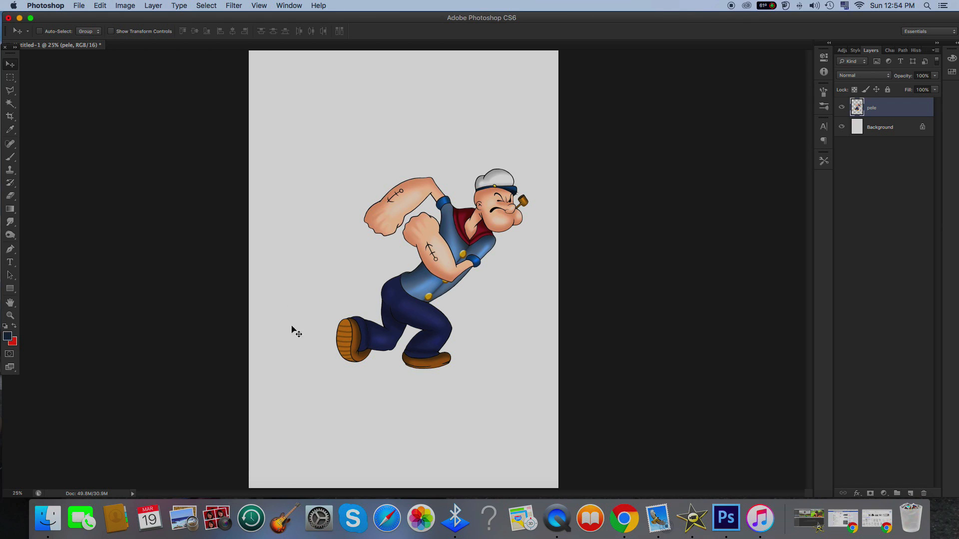
Duplicate the pele layer, naming the copy sombra, and place it directly below pele
right_click(877, 111)
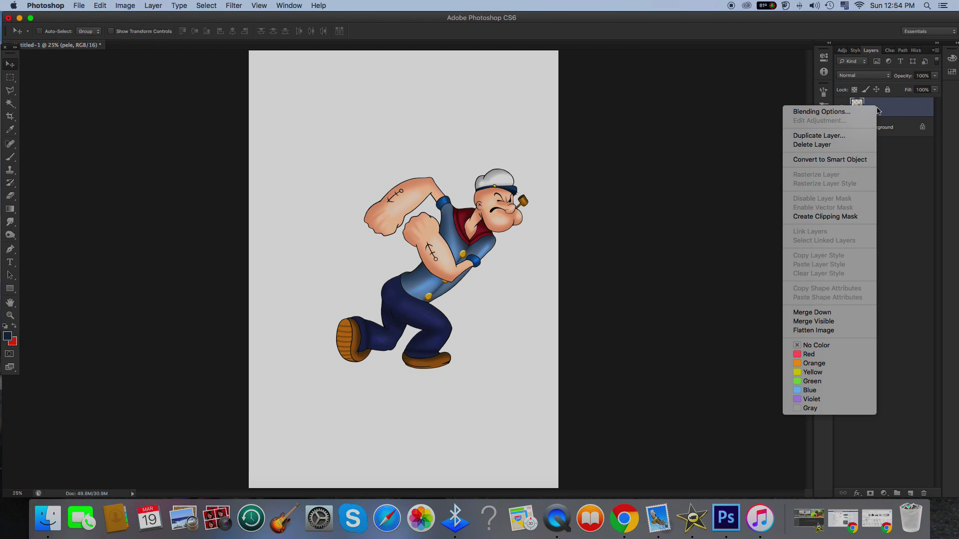
left_click(821, 136)
left_click(573, 215)
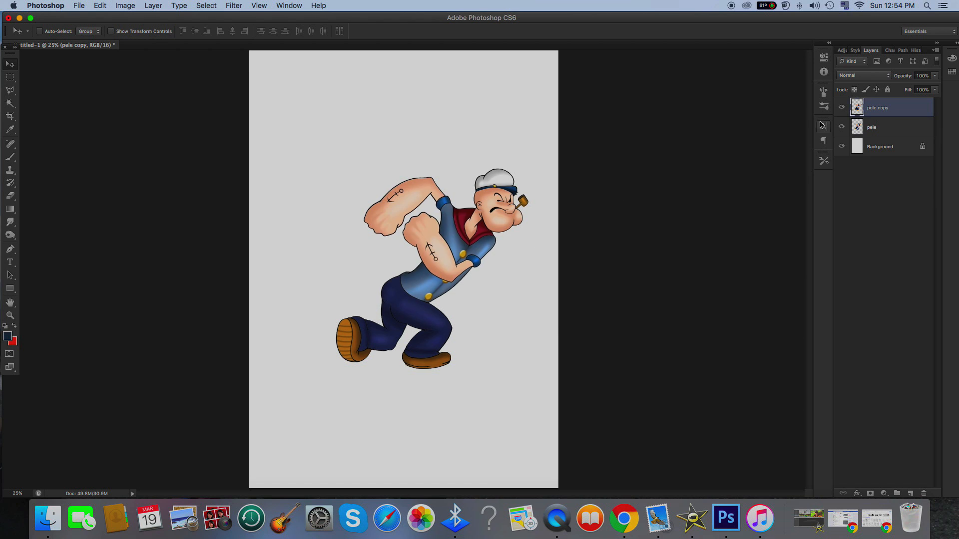
double_click(877, 108)
type("smbrs")
key("Return")
double_click(877, 107)
type("sombra")
key("Return")
left_click_drag(889, 134, 889, 107)
left_click(884, 129)
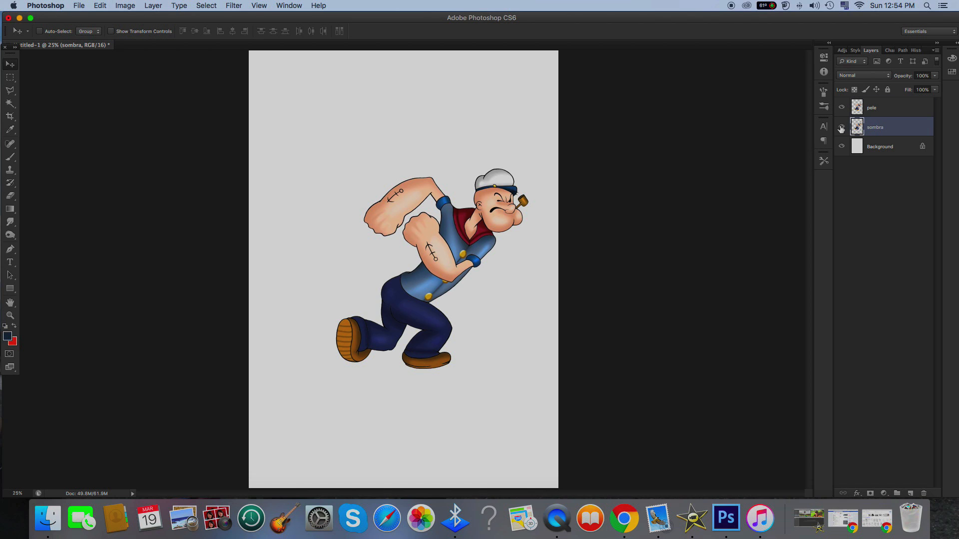
Apply a dark grey Color Overlay to the sombra layer and shift it to the left behind Popeye
left_click(857, 494)
left_click(875, 450)
left_click(843, 241)
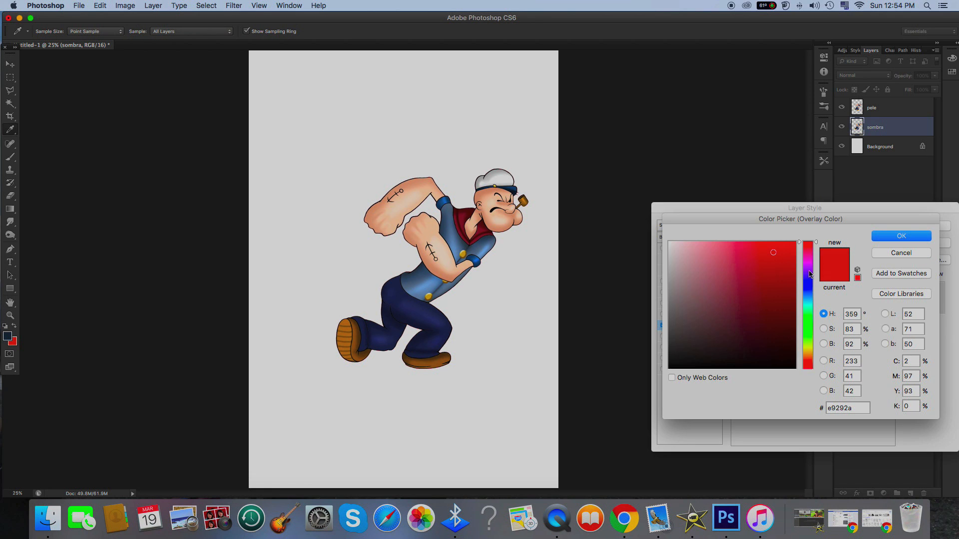
left_click(670, 319)
left_click(900, 236)
left_click(927, 227)
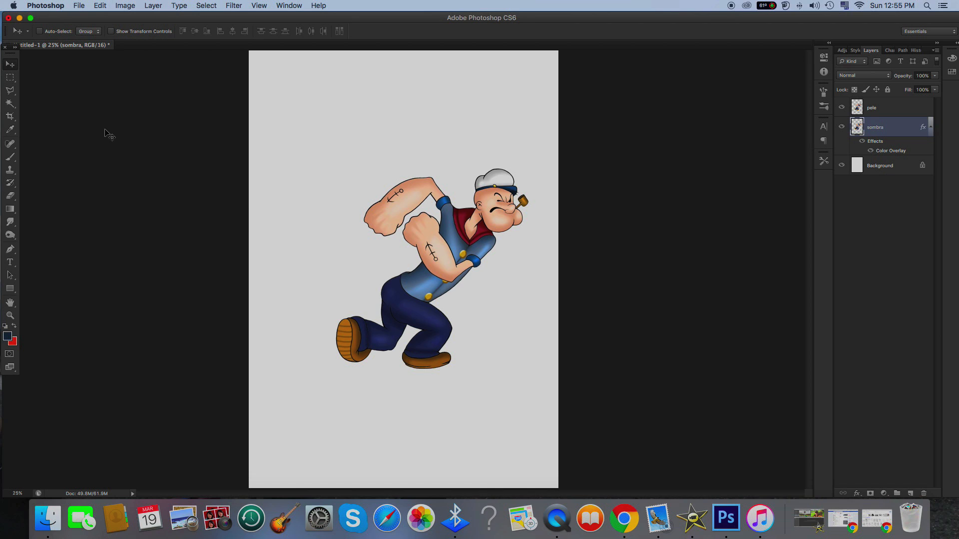
left_click_drag(408, 282, 373, 278)
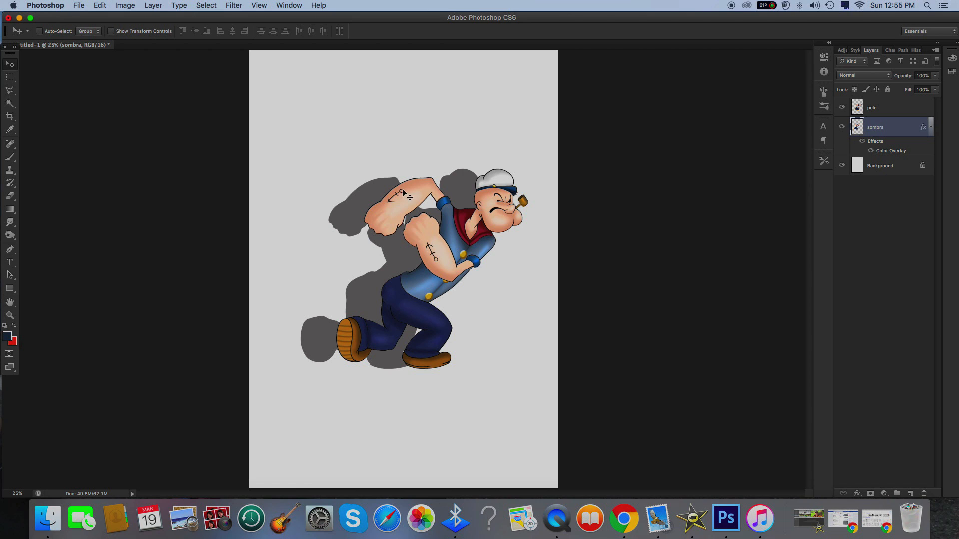
Distort the sombra layer, squashing its upper edge down and slanting it to the left like a cast shadow
left_click(100, 6)
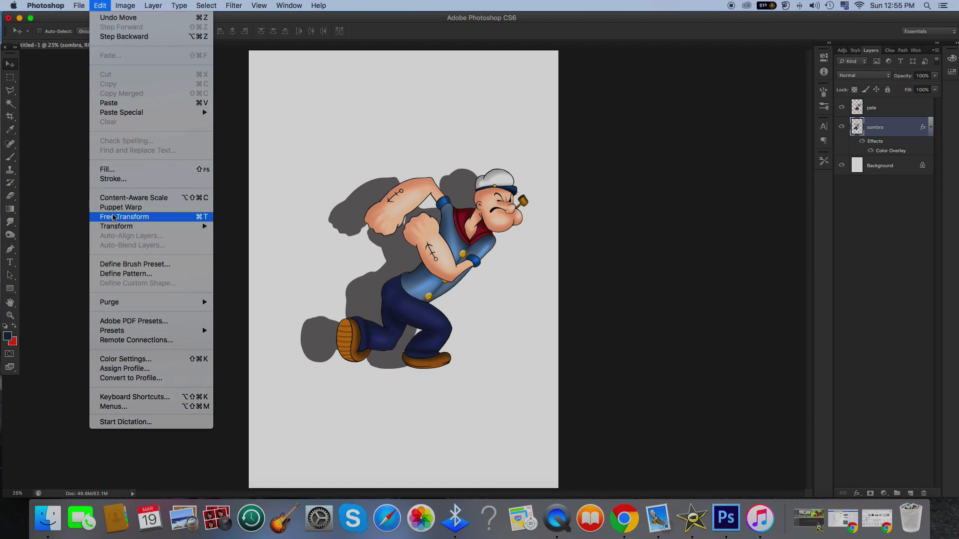
mouse_move(115, 229)
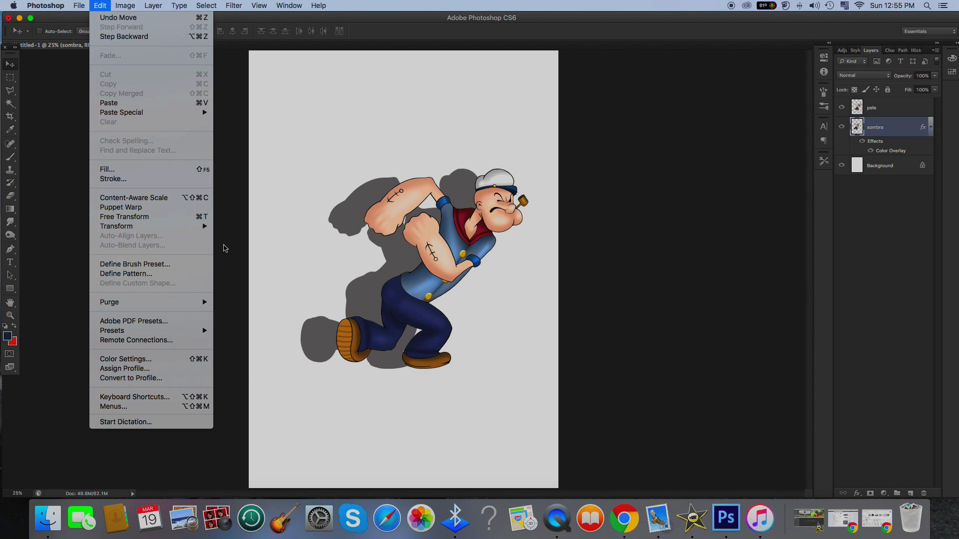
mouse_move(155, 230)
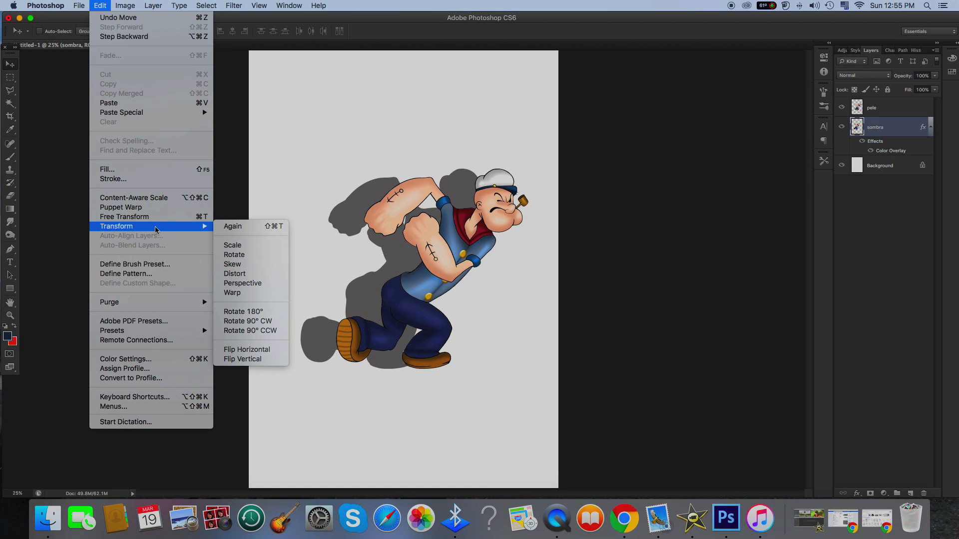
left_click(230, 275)
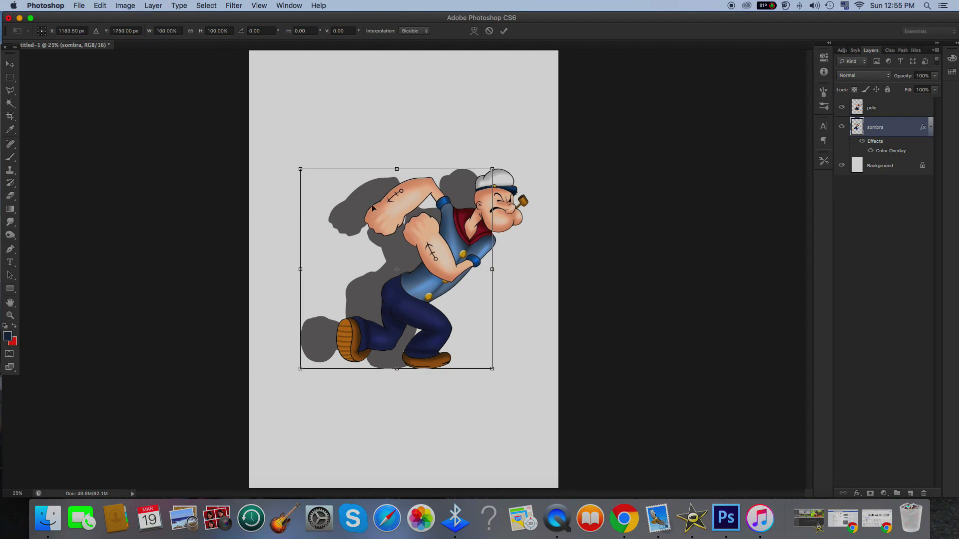
left_click_drag(396, 170, 392, 249)
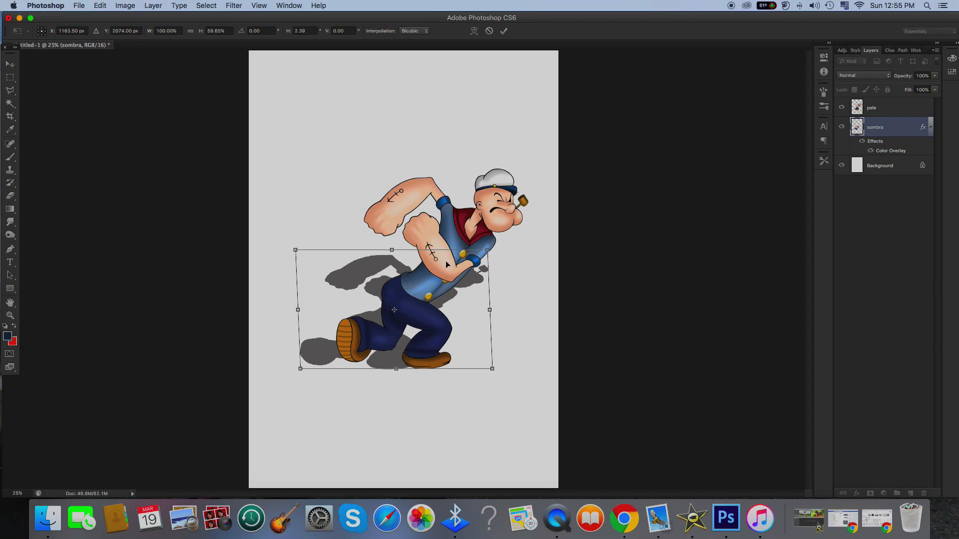
left_click_drag(296, 254, 260, 269)
left_click_drag(487, 250, 397, 280)
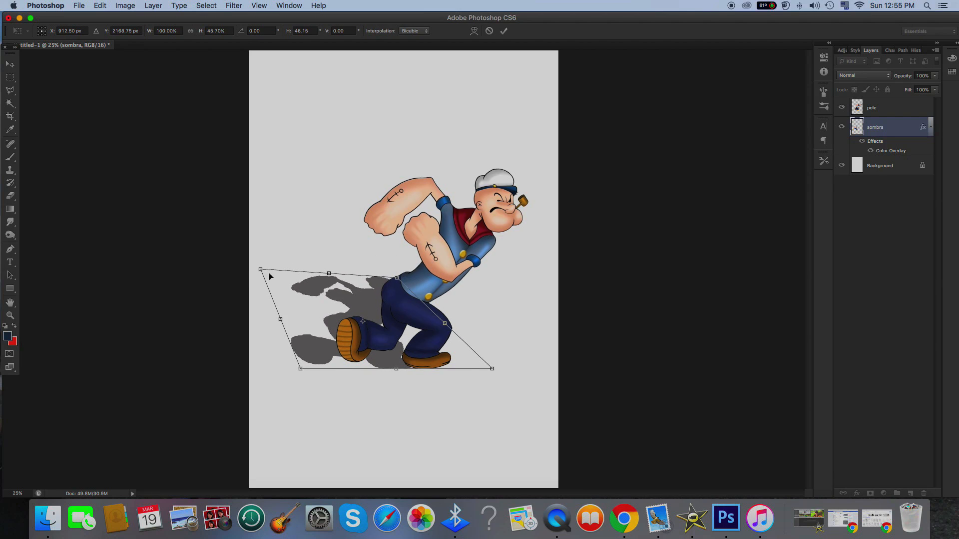
left_click_drag(259, 269, 273, 280)
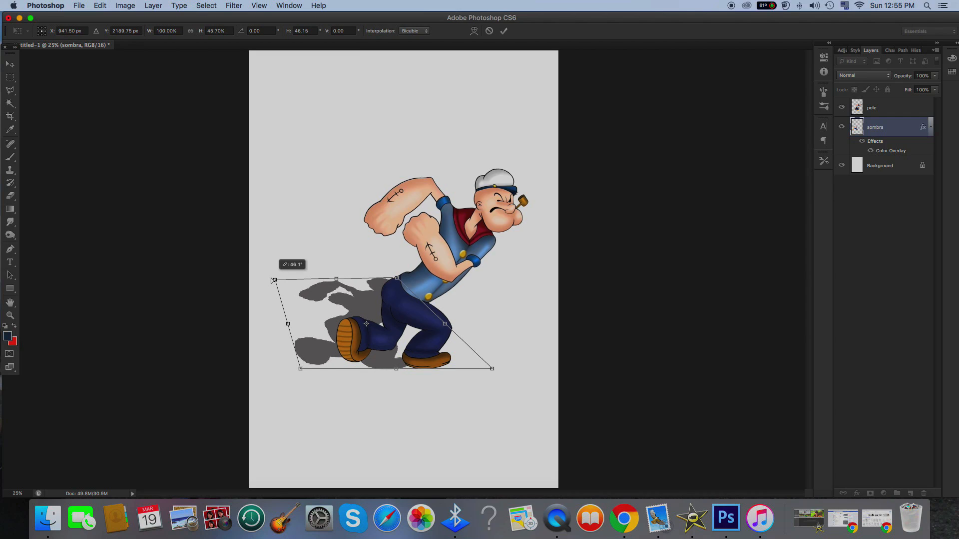
left_click_drag(399, 279, 400, 278)
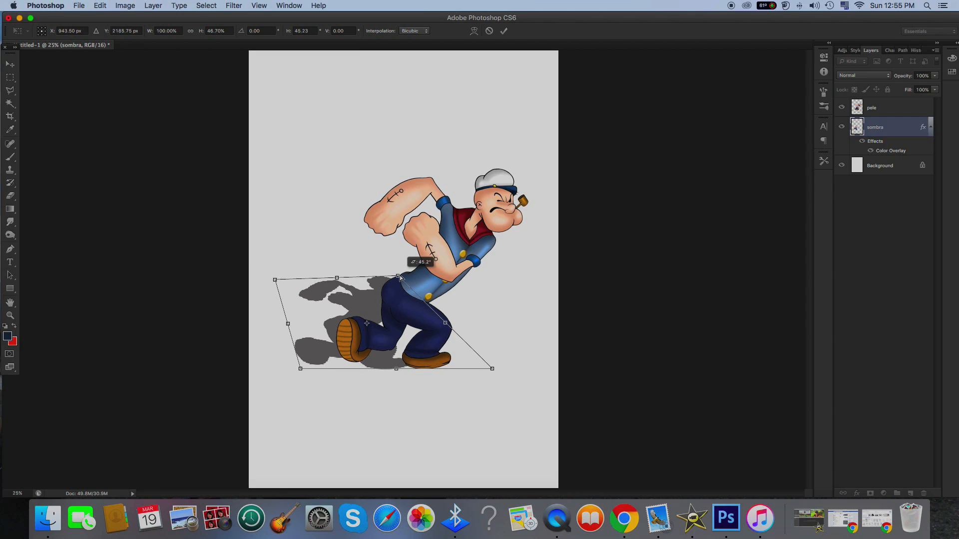
Flatten the shadow further, shift it right under Popeye's shoes, readjust its upper corners and apply the distortion
left_click_drag(336, 279, 335, 294)
left_click_drag(398, 292, 397, 297)
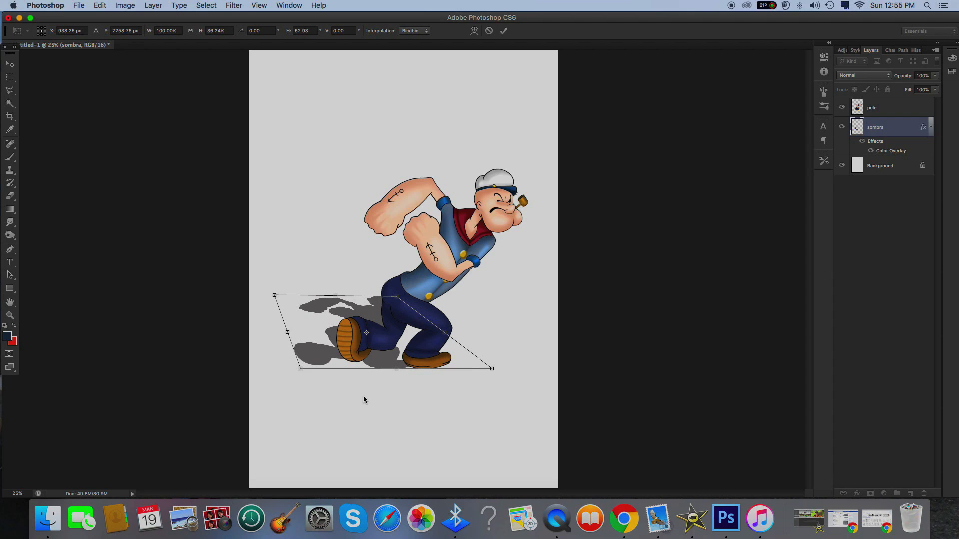
left_click_drag(379, 363, 409, 357)
mouse_move(304, 290)
left_mouse_down()
mouse_move(291, 288)
mouse_move(296, 303)
mouse_move(286, 290)
left_mouse_up()
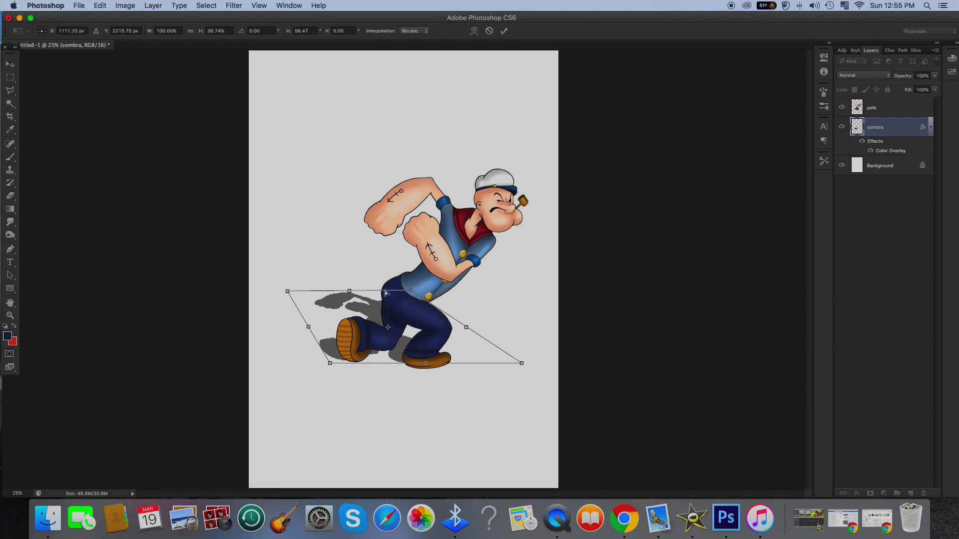
left_click_drag(410, 290, 392, 296)
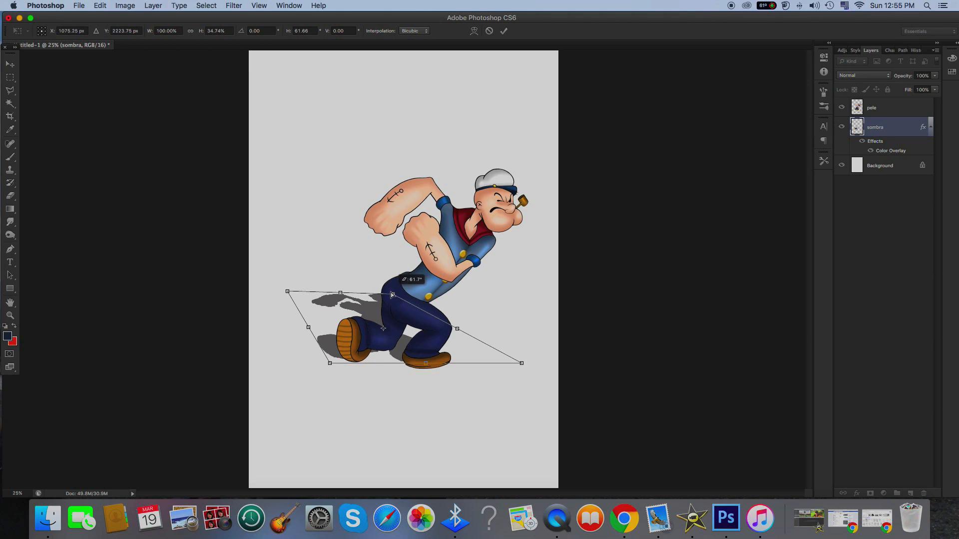
left_click(10, 64)
key("Return")
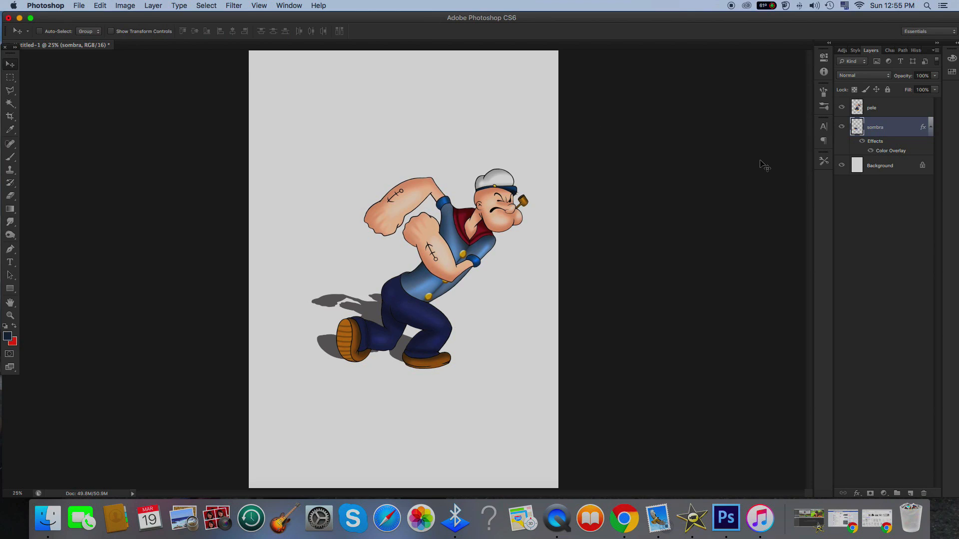
Lower the sombra layer's opacity to 40%
left_click(936, 78)
left_click_drag(911, 89, 906, 87)
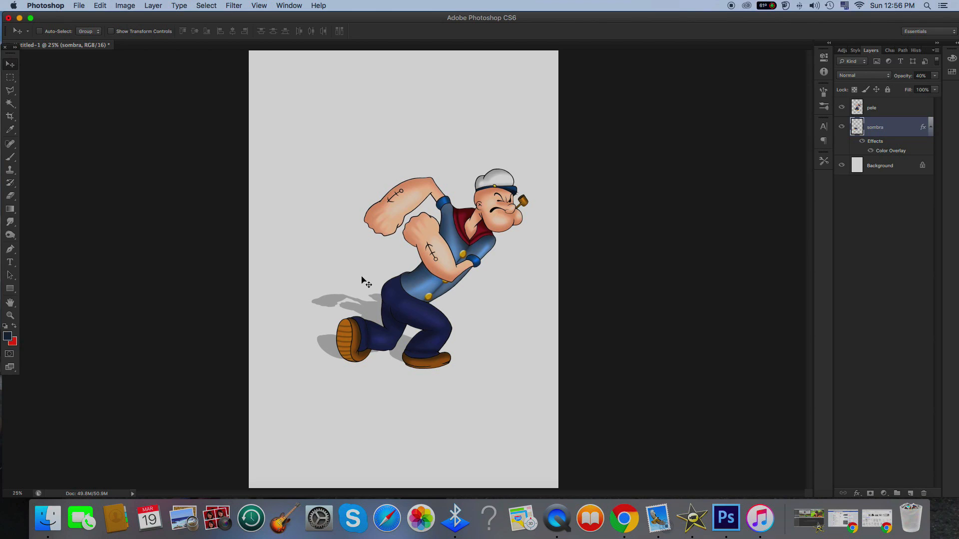
Inspect Popeye and the softened shadow up close from cap to shoes
left_click(9, 316)
left_click(540, 208)
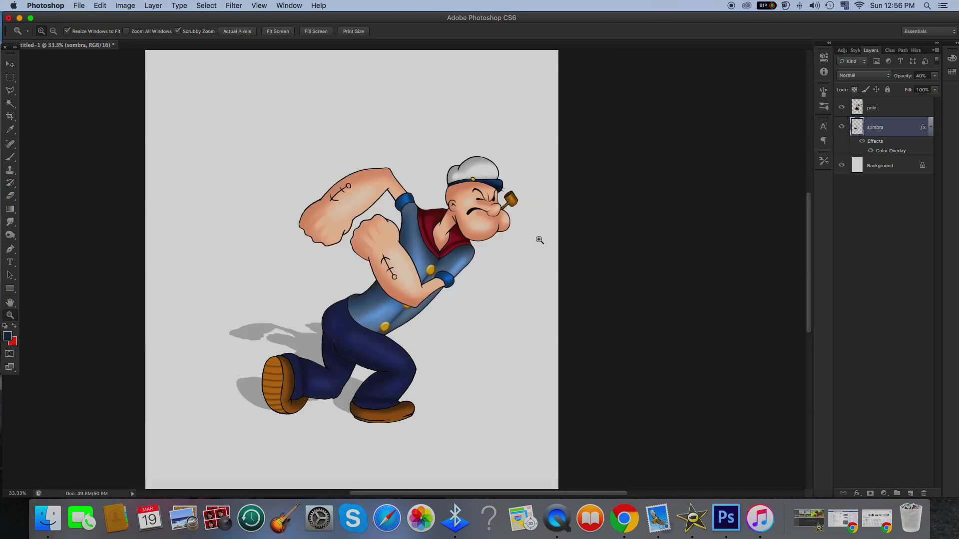
left_click(543, 243)
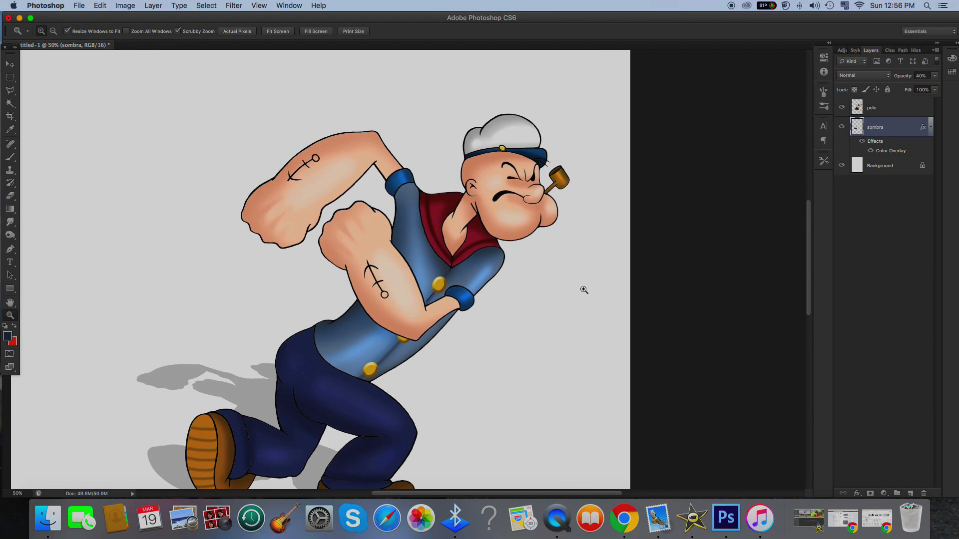
scroll(590, 281, "left", 3)
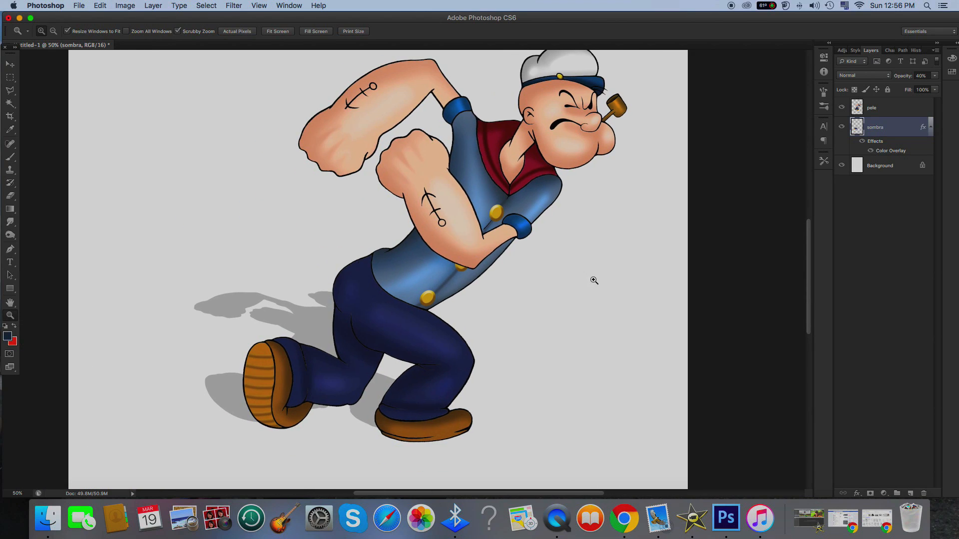
scroll(594, 280, "up", 4)
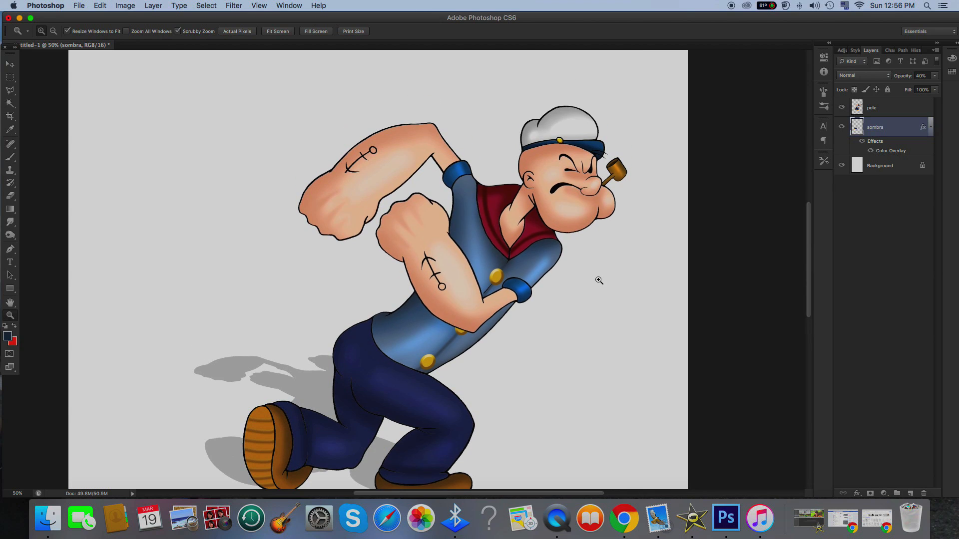
scroll(599, 280, "down", 2)
key("super+minus")
key("super+minus")
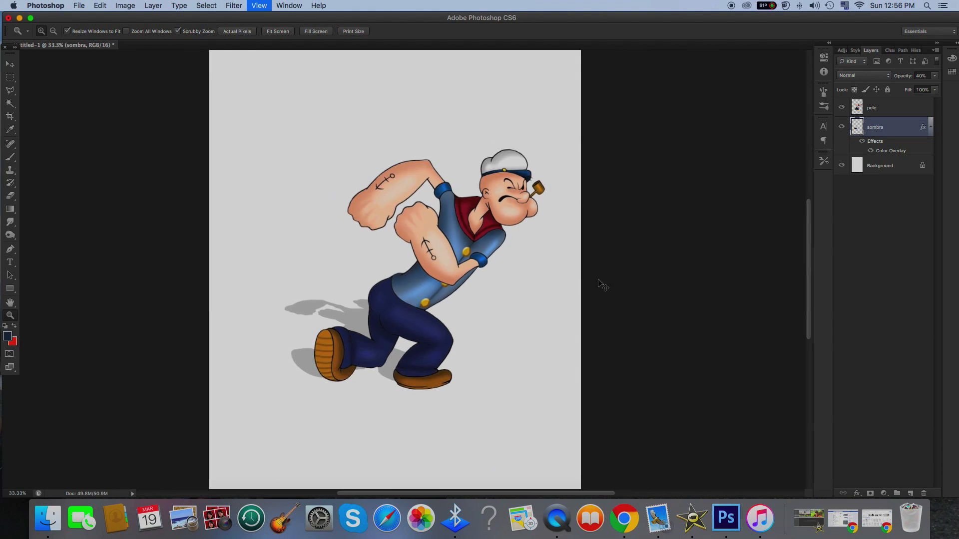
Examine the outlines of the back trouser leg and shoe at high magnification, and look over the whole figure again
double_click(414, 272)
left_click(373, 370)
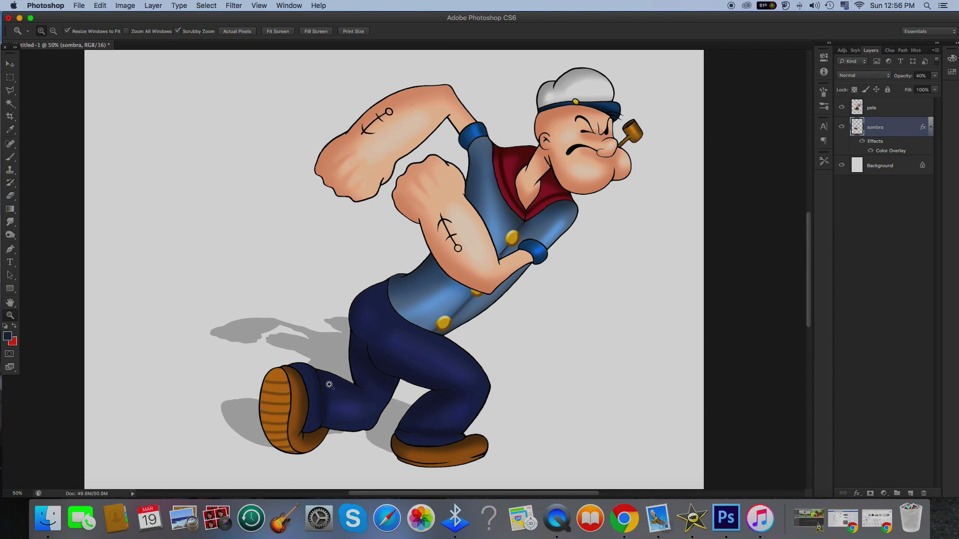
left_click_drag(323, 416, 325, 328)
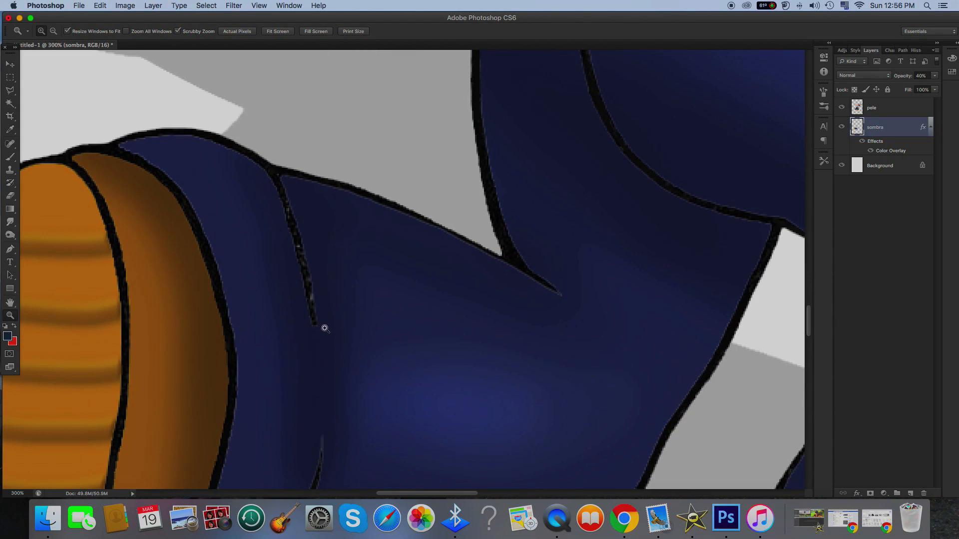
left_click(321, 319)
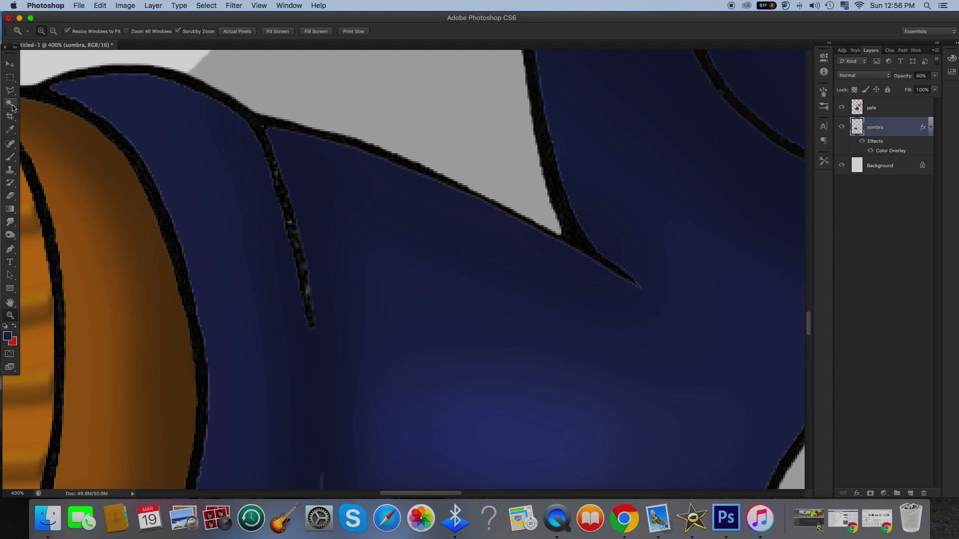
left_click(10, 65)
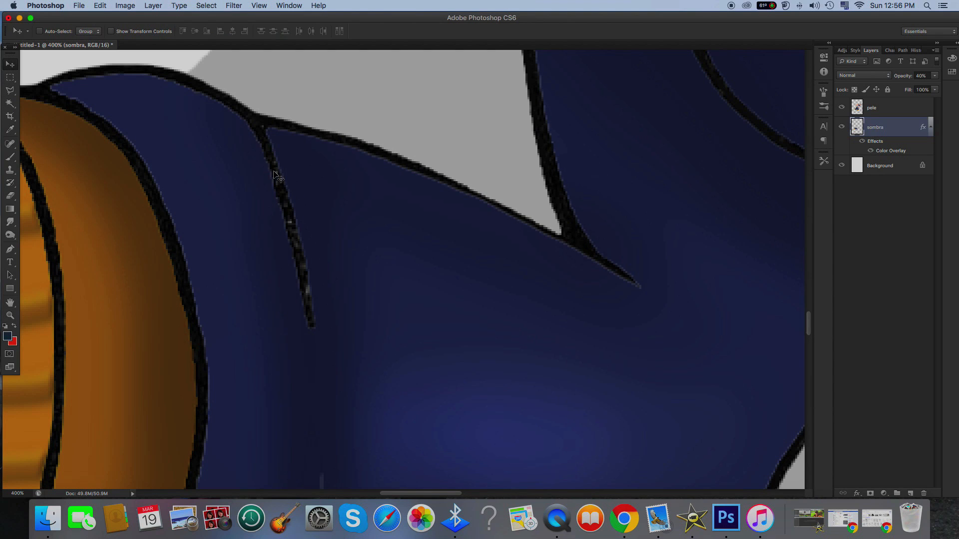
scroll(310, 324, "down", 10)
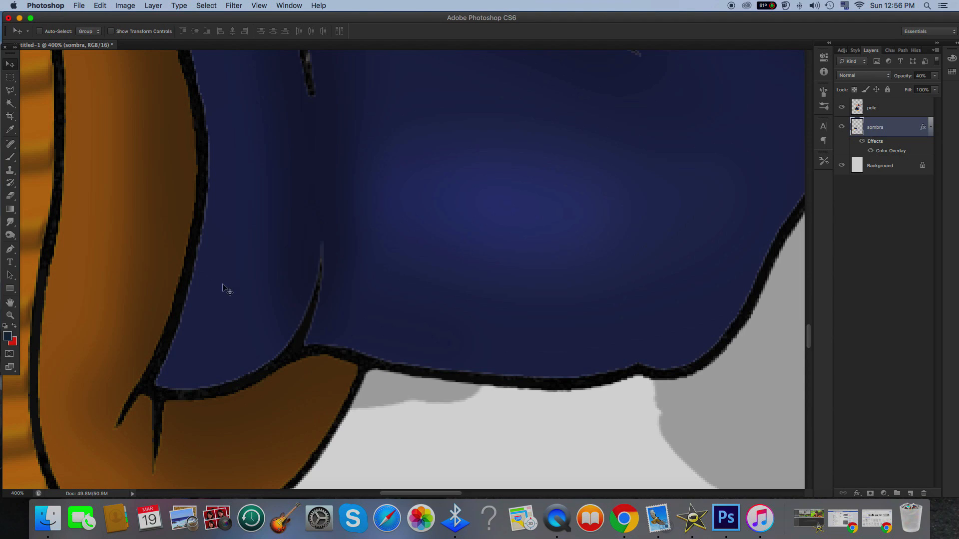
left_click(10, 104)
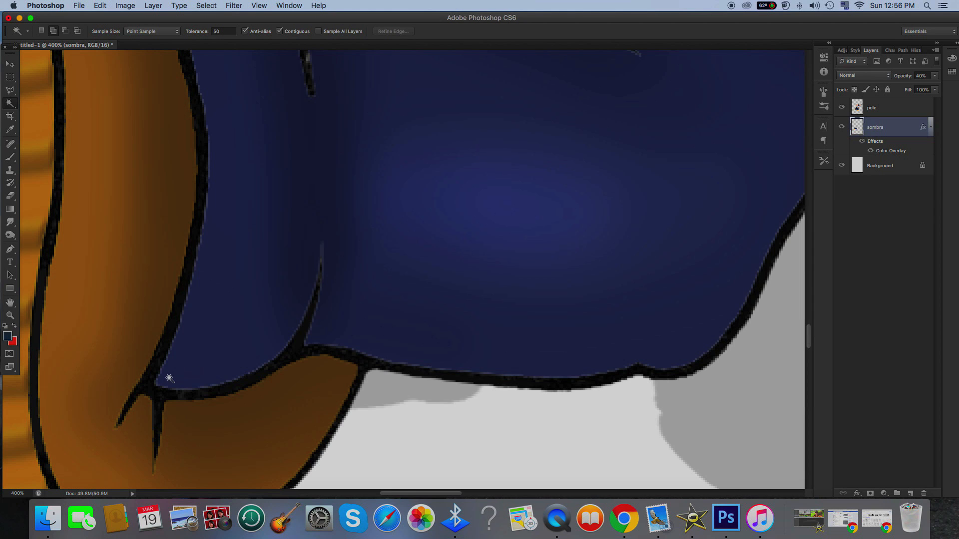
key("super+minus")
key("super+minus")
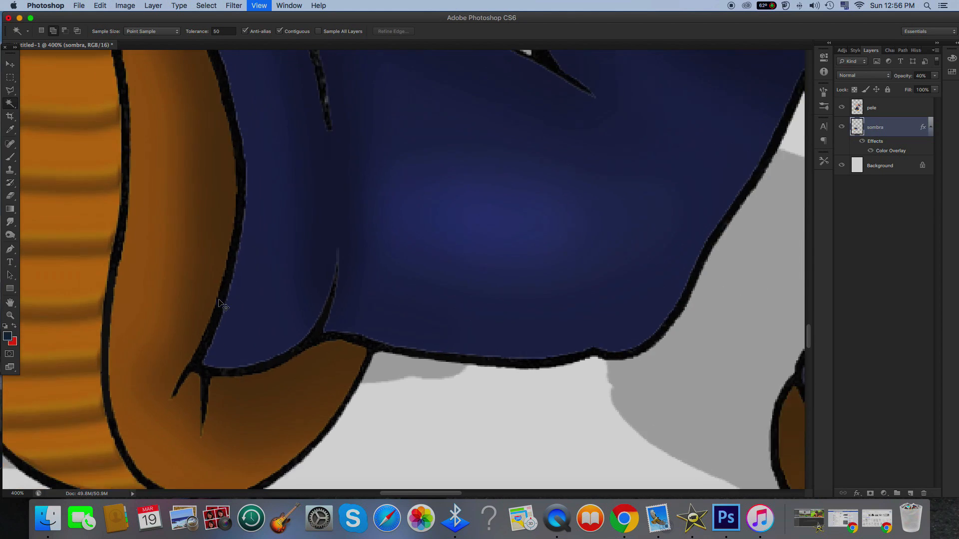
key("super+minus")
key("super+minus")
key("super+minus")
scroll(599, 287, "up", 5)
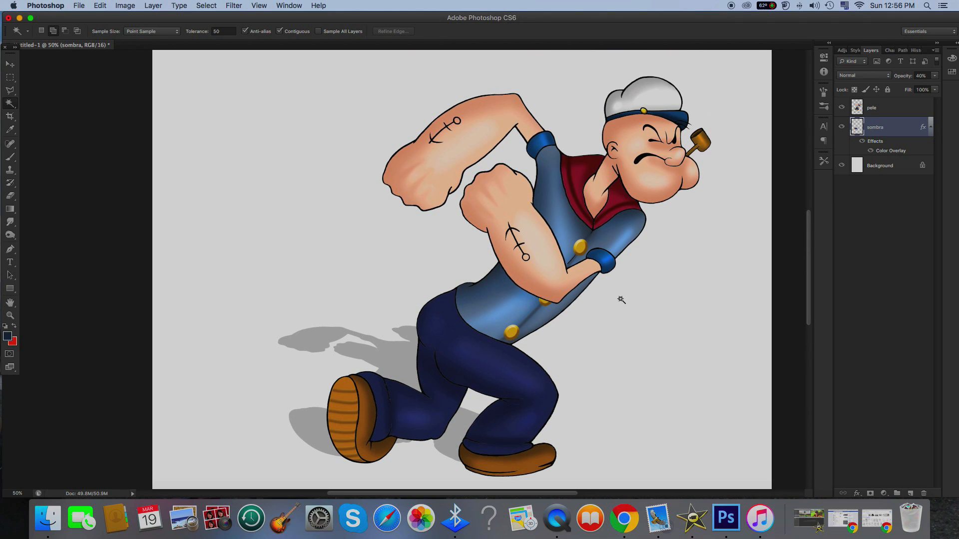
scroll(621, 300, "right", 2)
left_click(10, 64)
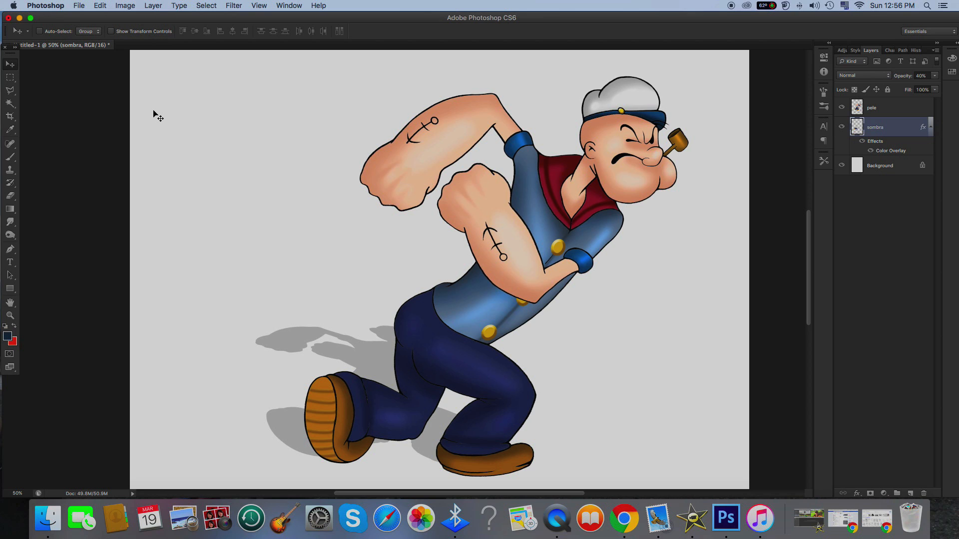
key("super+minus")
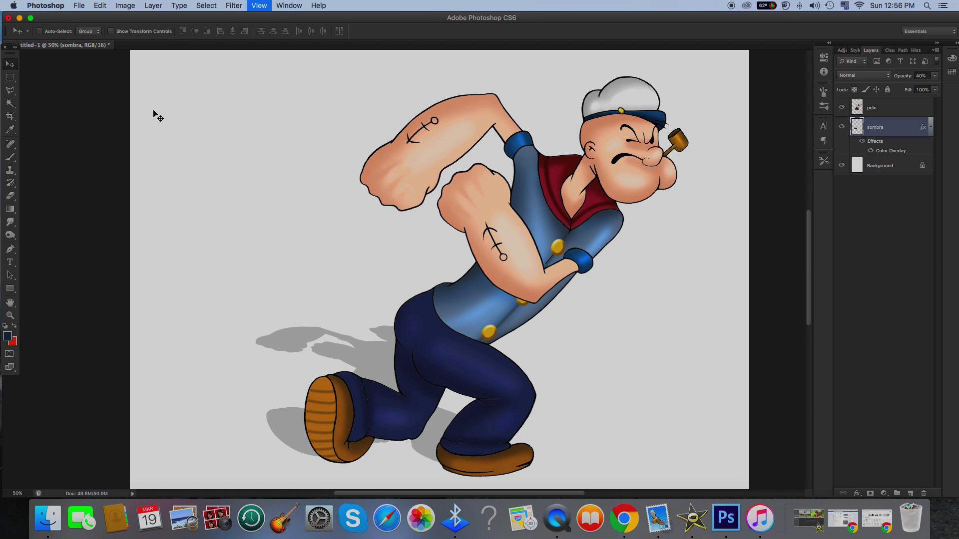